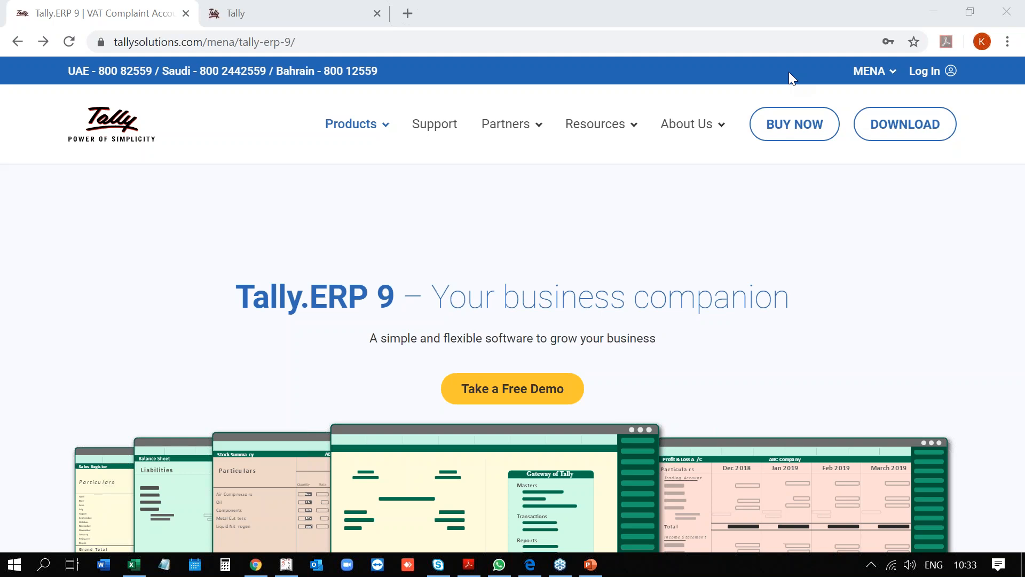
# Open the Tally Solutions MENA home page at tallysolutions.com/mena/ in Chrome.
pyautogui.click(560, 228)
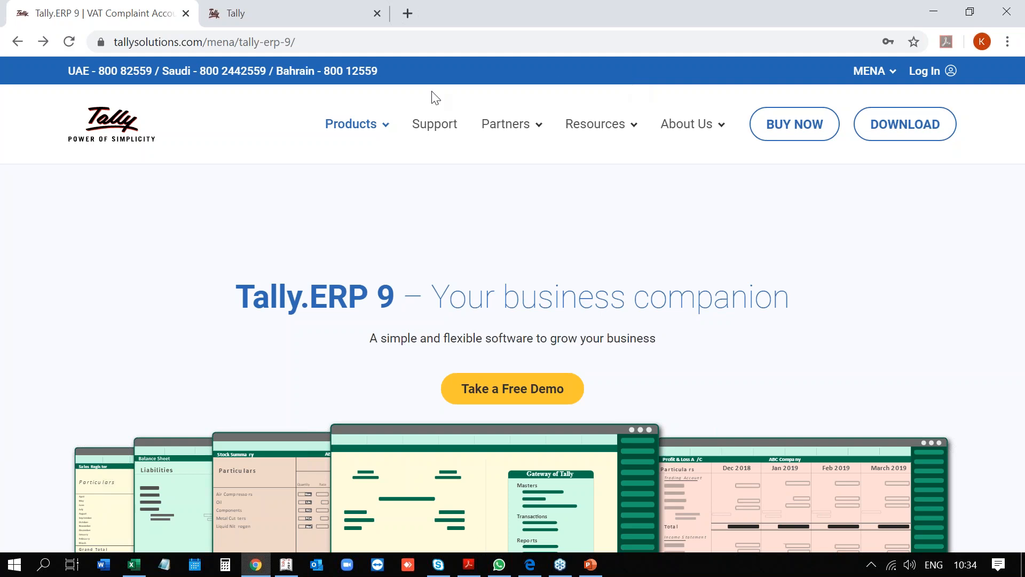
pyautogui.click(335, 38)
pyautogui.write('ww')
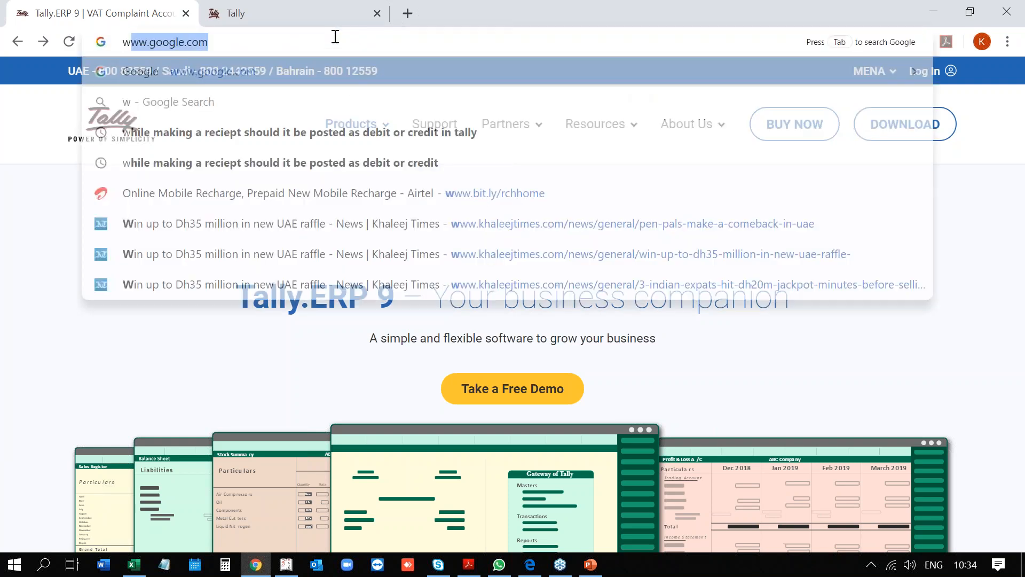
pyautogui.press('BackSpace')
pyautogui.press('BackSpace')
pyautogui.press('BackSpace')
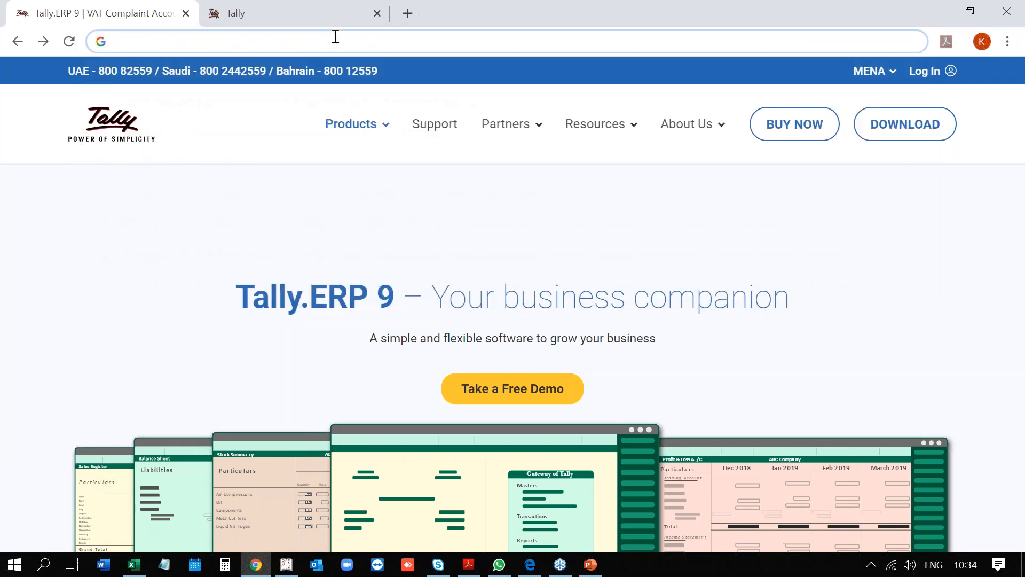
pyautogui.write('tally')
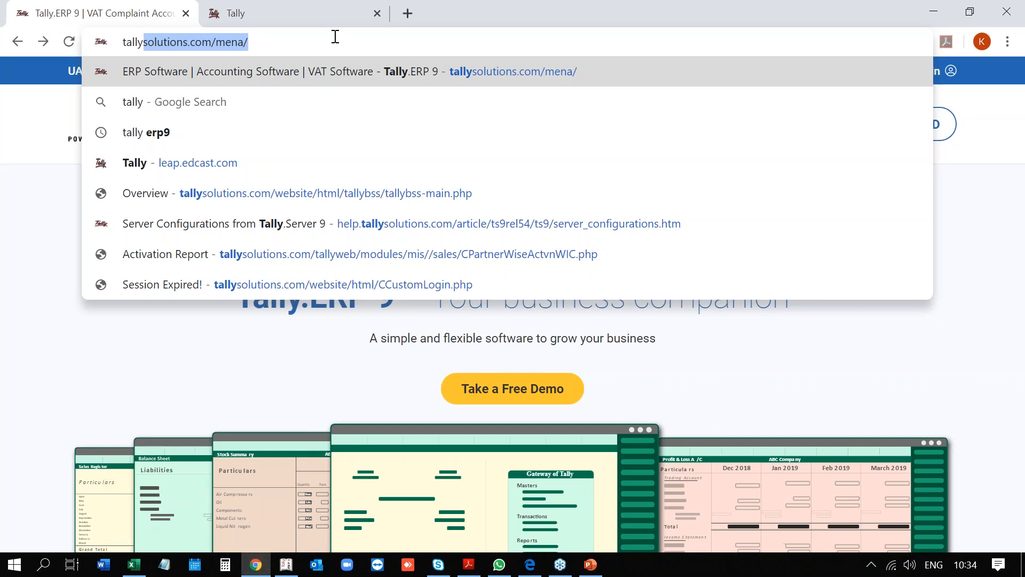
pyautogui.press('Return')
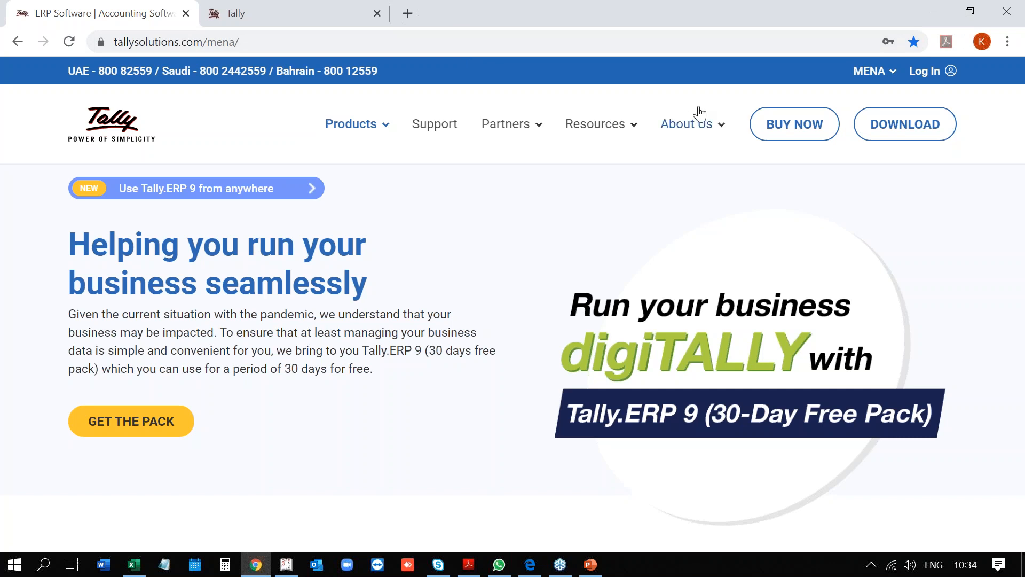
pyautogui.doubleClick(729, 10)
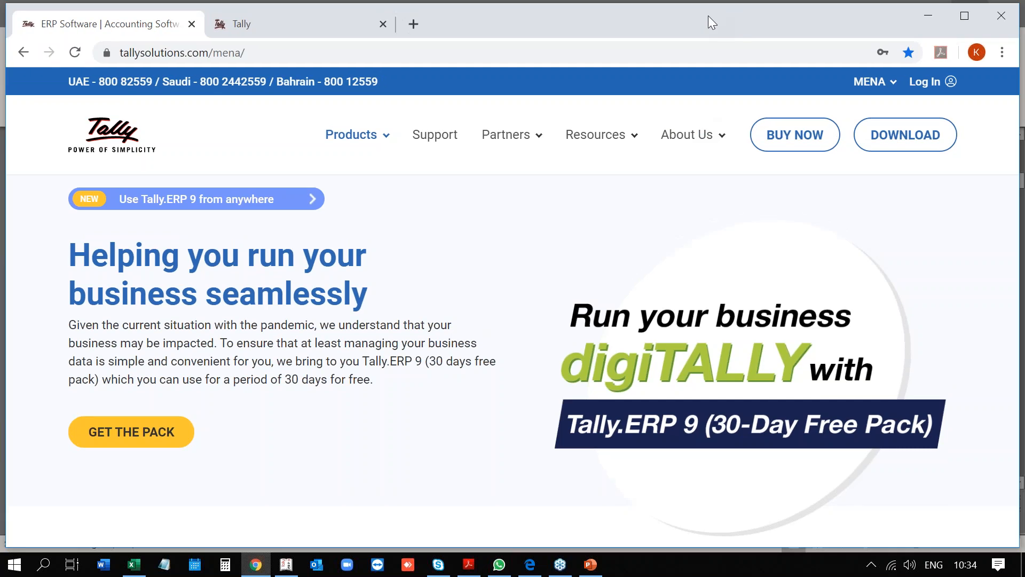
pyautogui.doubleClick(708, 17)
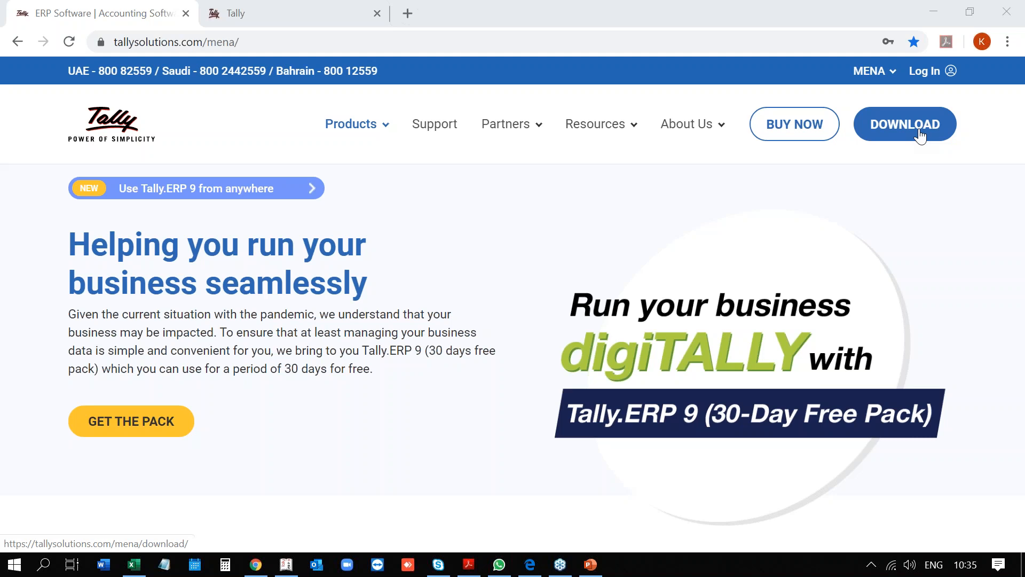
# Download the Tally.ERP 9 setup file from the download page and run setup.exe.
pyautogui.click(903, 128)
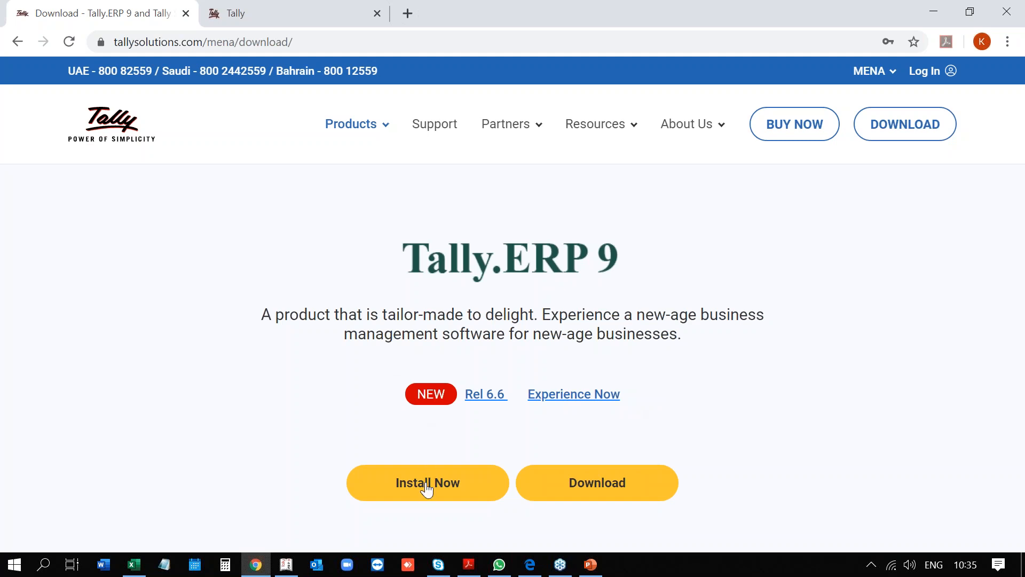
pyautogui.click(575, 487)
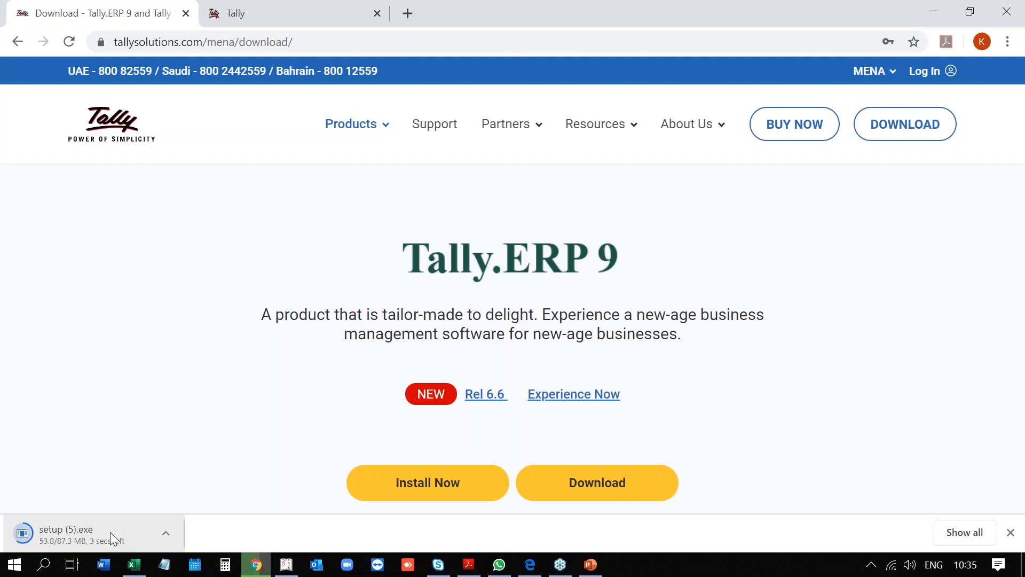
pyautogui.click(110, 532)
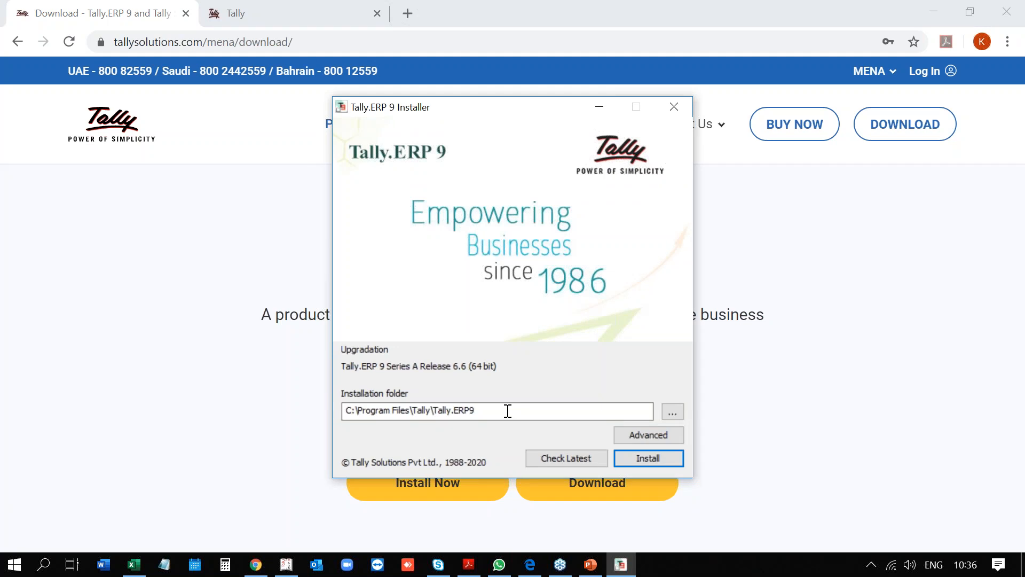
# Start installing the Release 6.6 upgrade in the default folder, dismissing the chat notification.
pyautogui.click(662, 463)
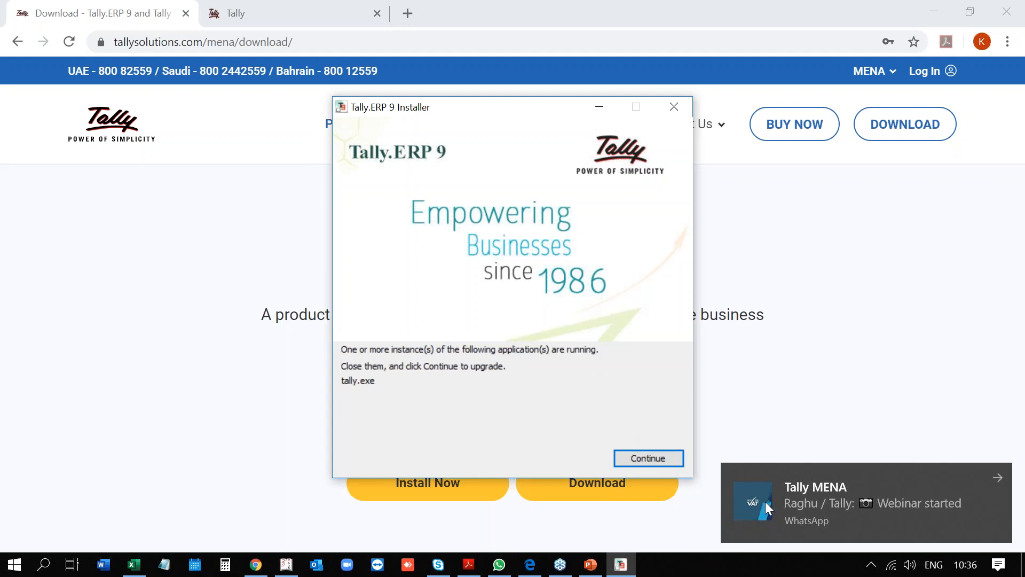
pyautogui.click(998, 480)
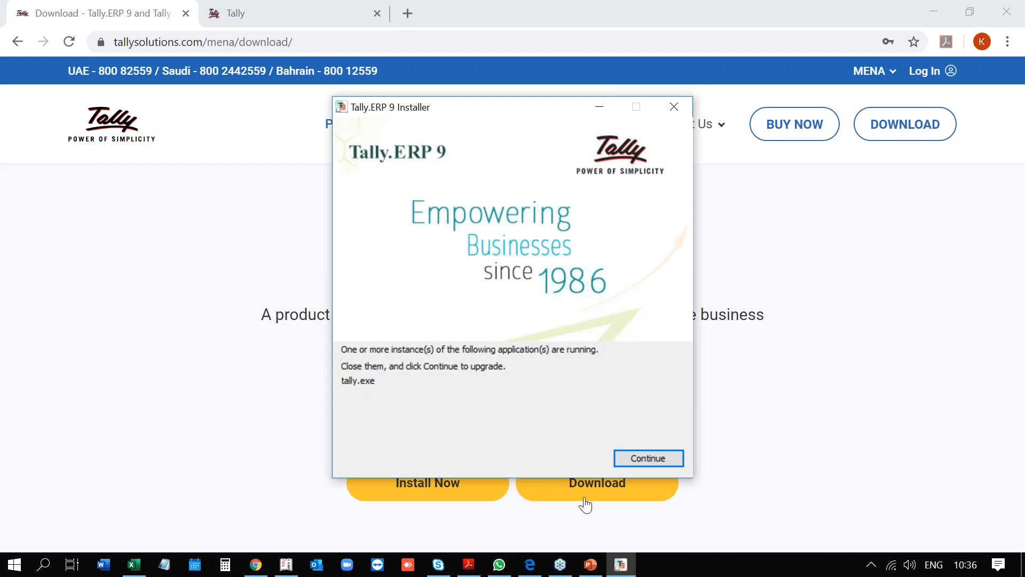
pyautogui.click(622, 565)
# Quit the running Tally.ERP 9 instance so the upgrade can proceed.
pyautogui.click(621, 565)
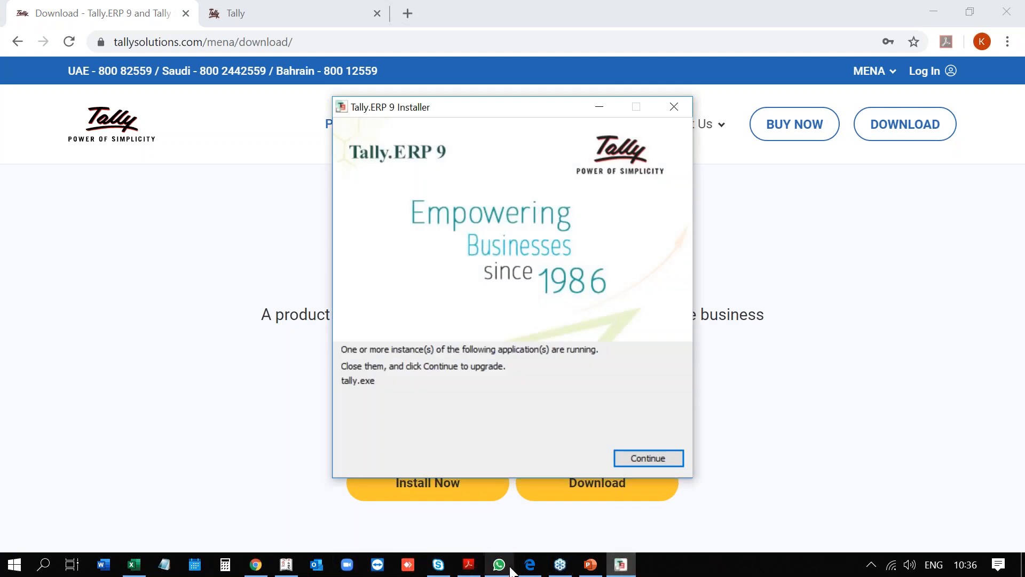
pyautogui.click(290, 567)
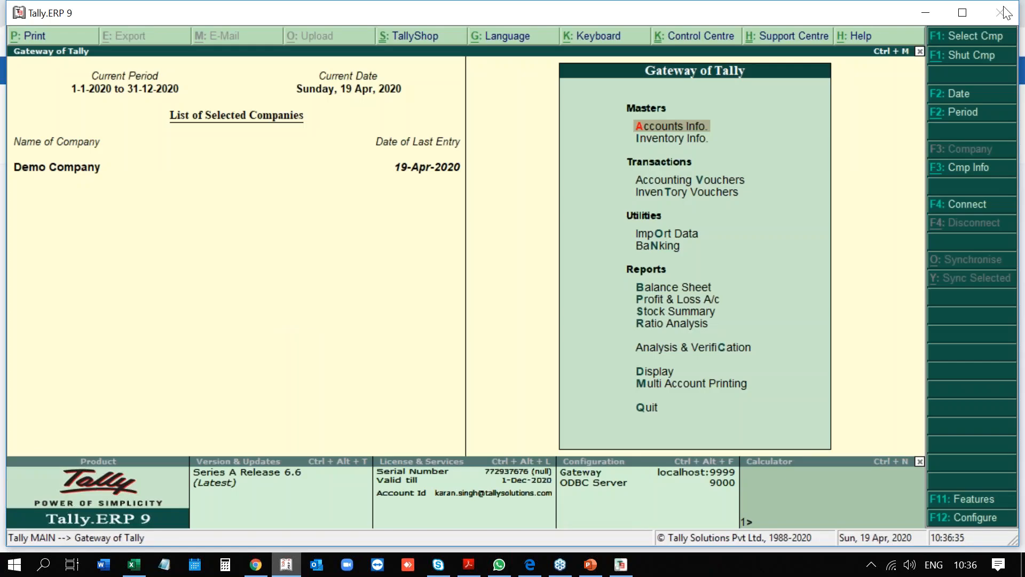
pyautogui.click(1006, 12)
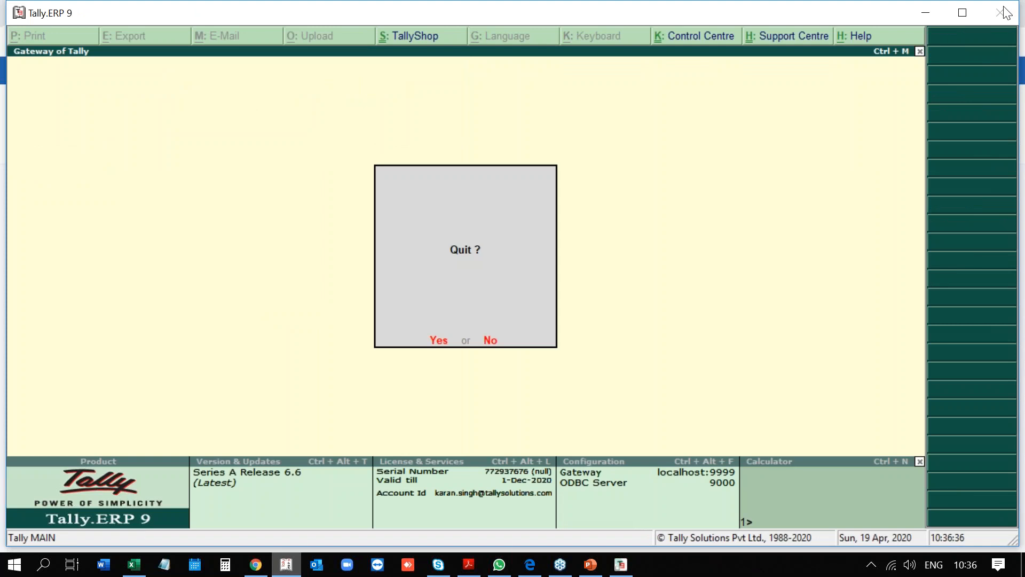
pyautogui.press('y')
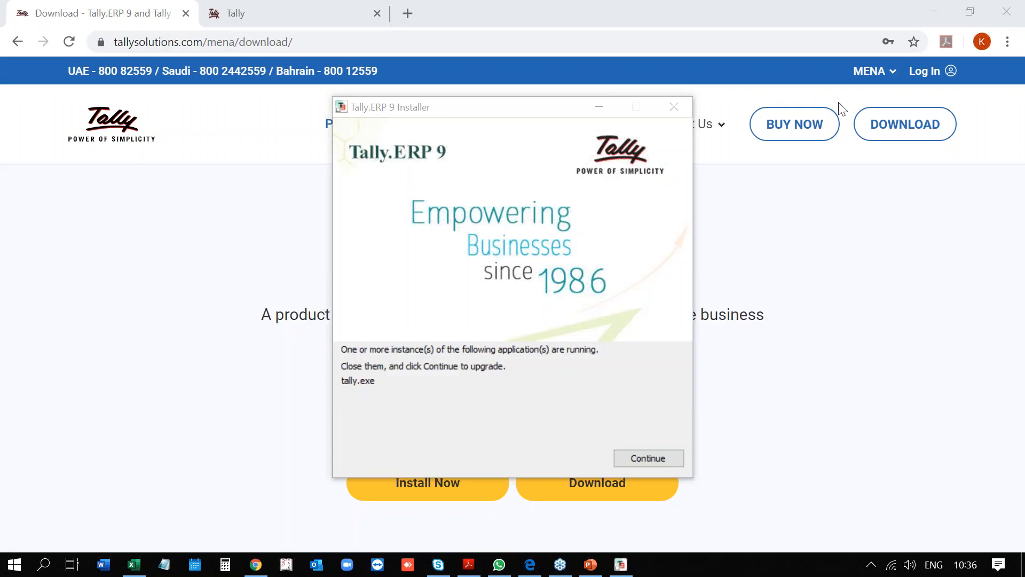
# Continue the installer until Release 6.6 (64 bit) is installed.
pyautogui.click(646, 459)
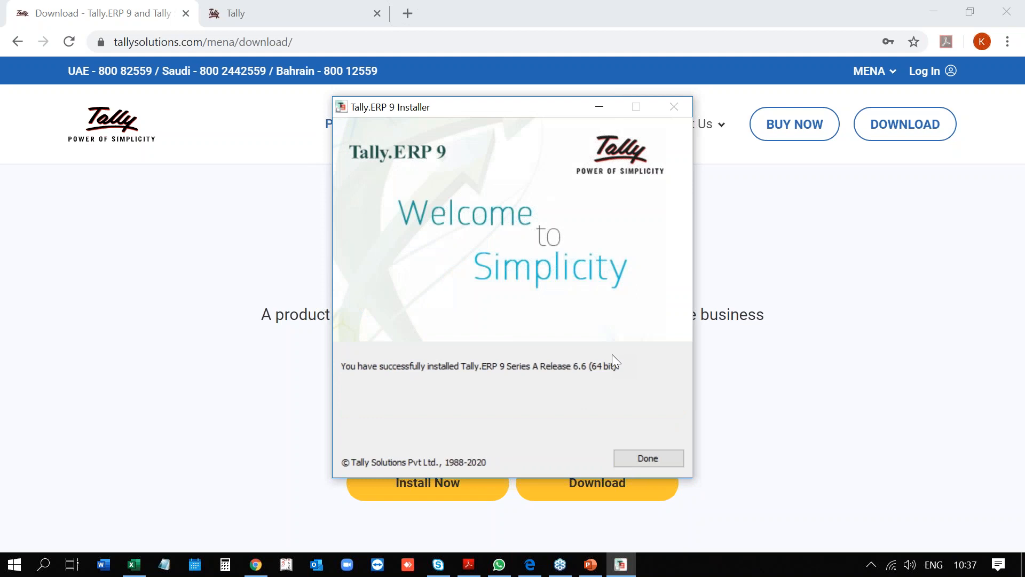
# Finish the installer, launch Tally.ERP 9 Release 6.6 and back out of the Galaxy Stationery LLC login.
pyautogui.click(651, 458)
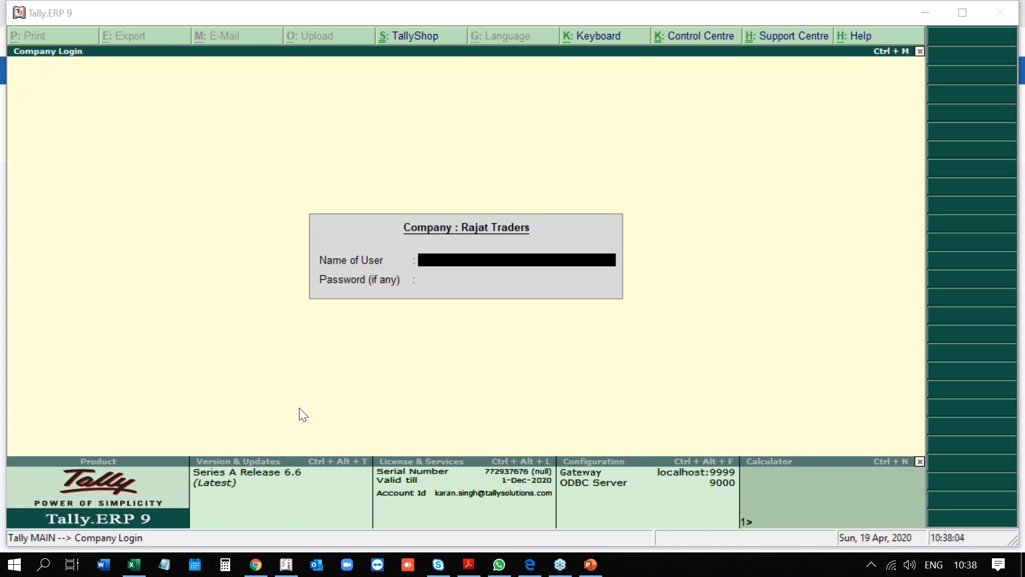
pyautogui.click(524, 132)
pyautogui.press('Escape')
pyautogui.press('Escape')
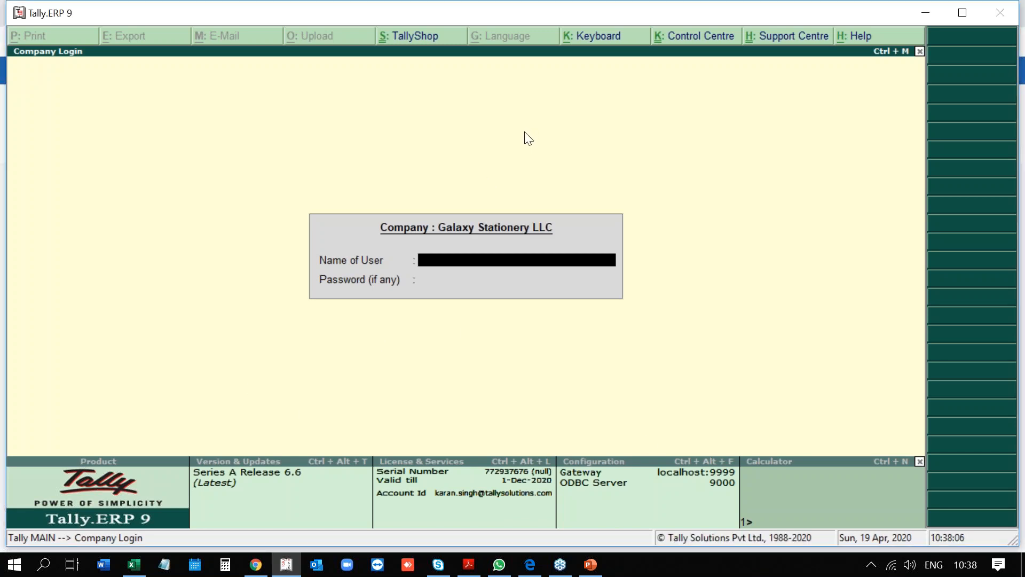
pyautogui.press('Escape')
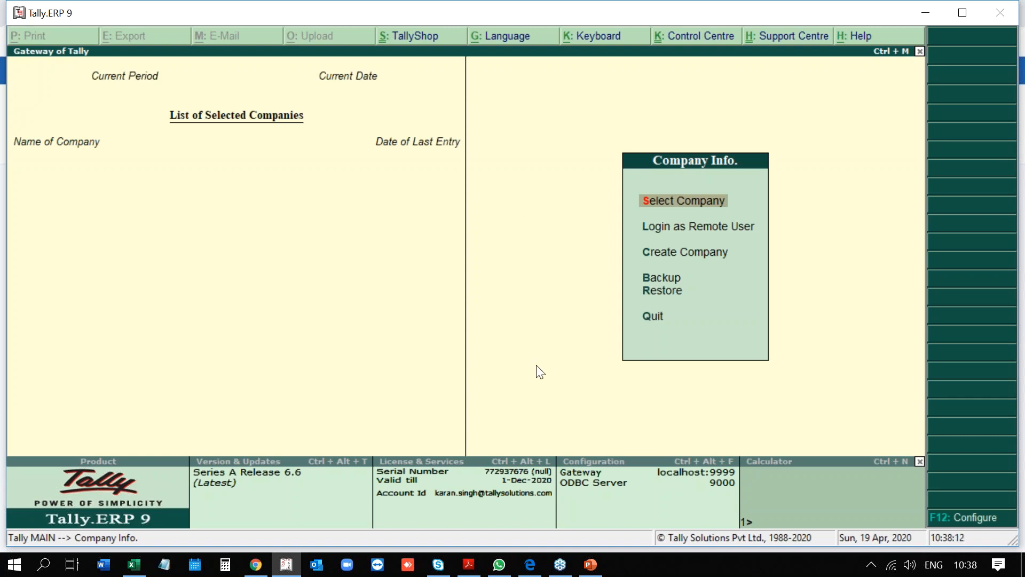
# Bring up the Introduction to Tally deck and scroll to the Startup screen slides.
pyautogui.click(598, 572)
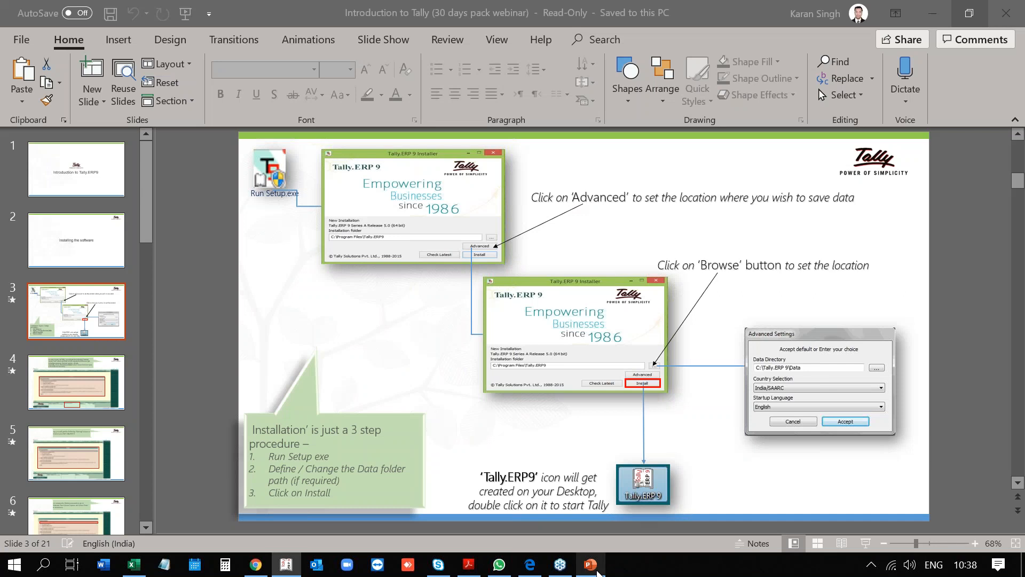
pyautogui.scroll(-1, 448, 393)
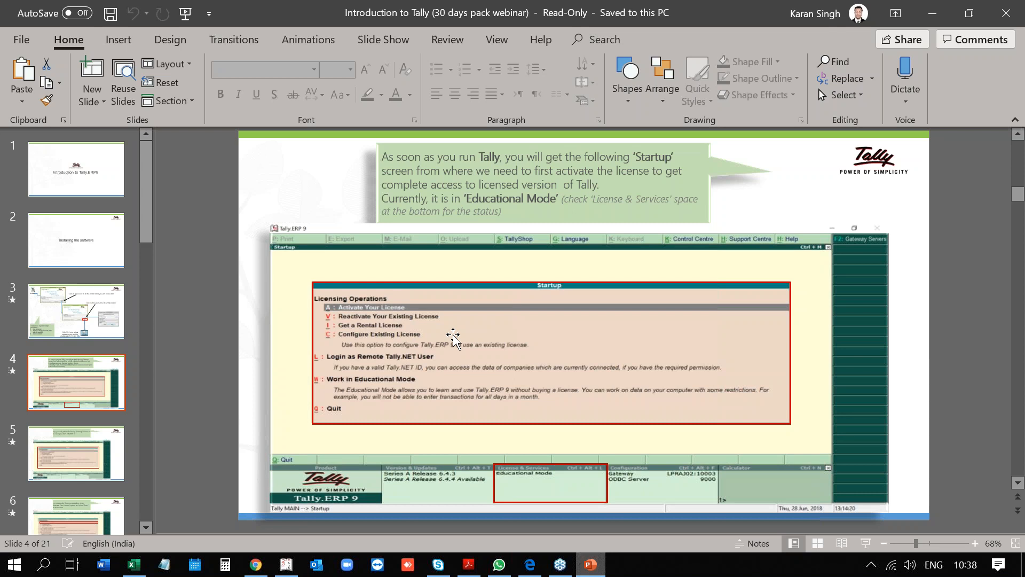
# Advance the slideshow to slide 7, Activating Your License.
pyautogui.press('pagedown')
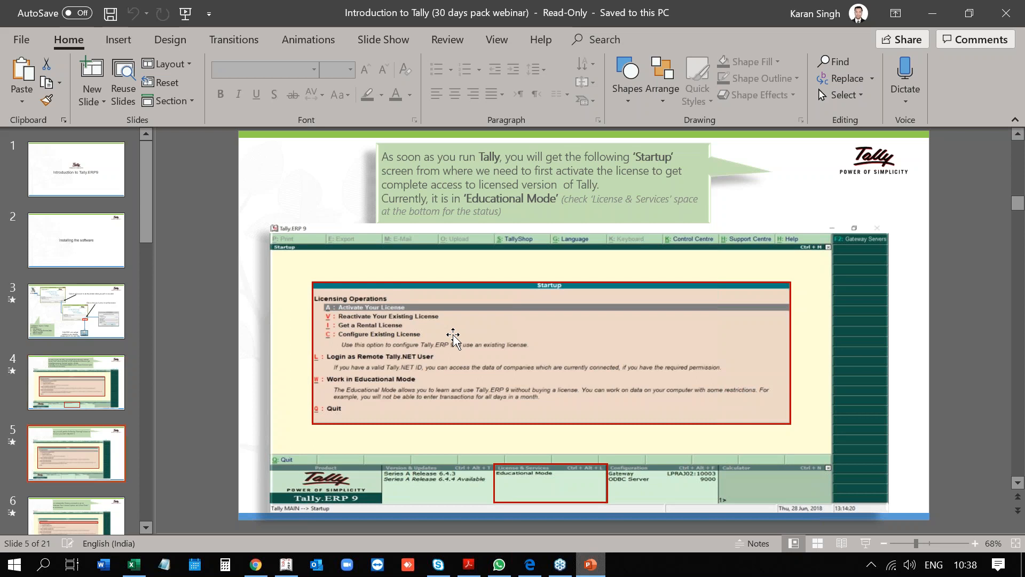
pyautogui.press('pagedown')
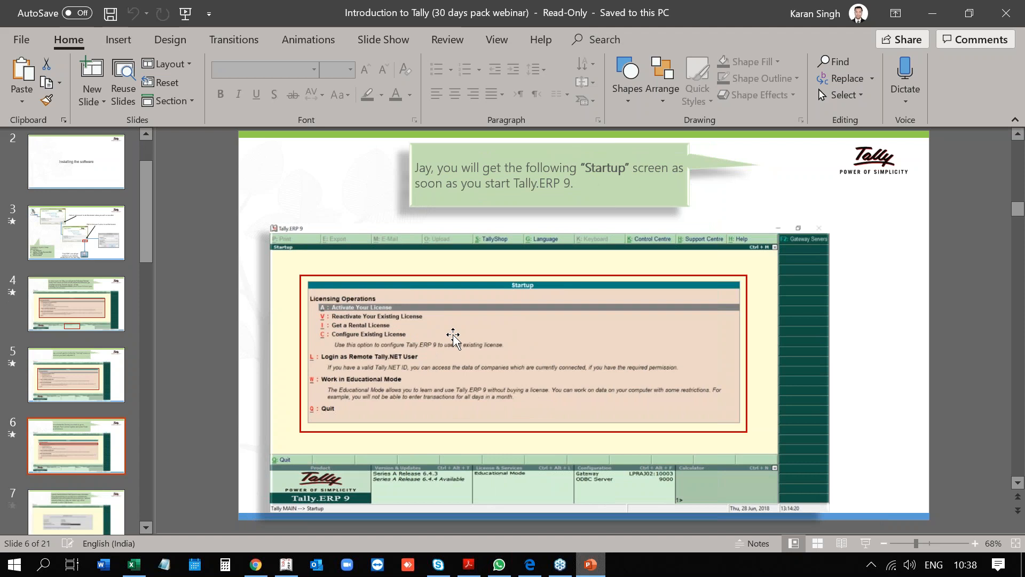
pyautogui.press('pagedown')
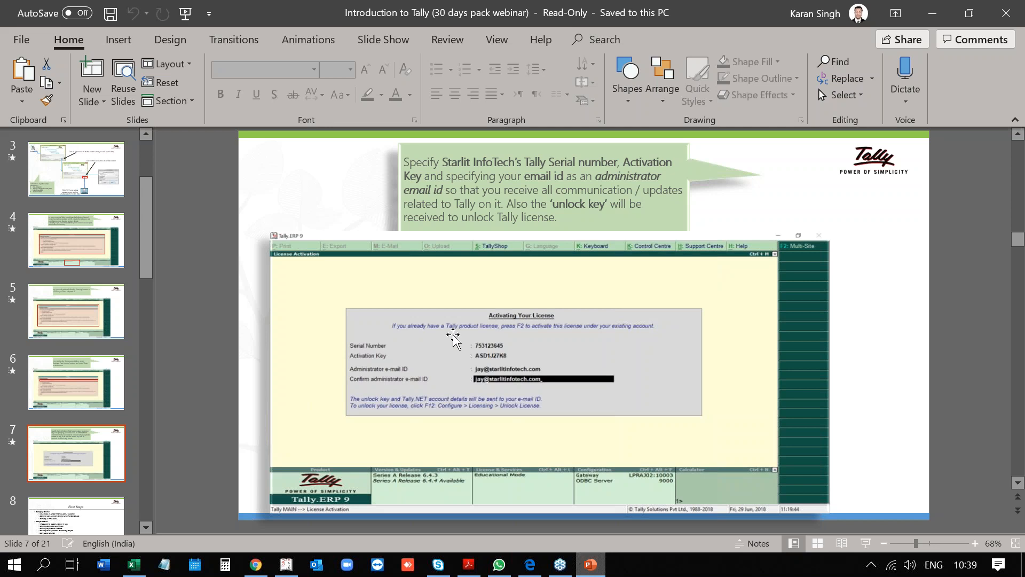
pyautogui.press('pagedown')
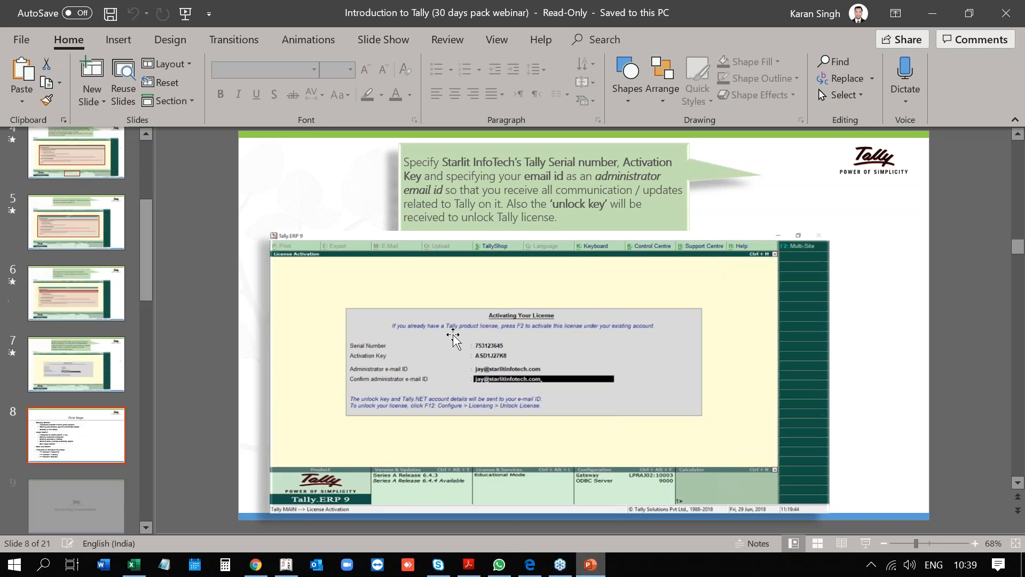
pyautogui.press('pageup')
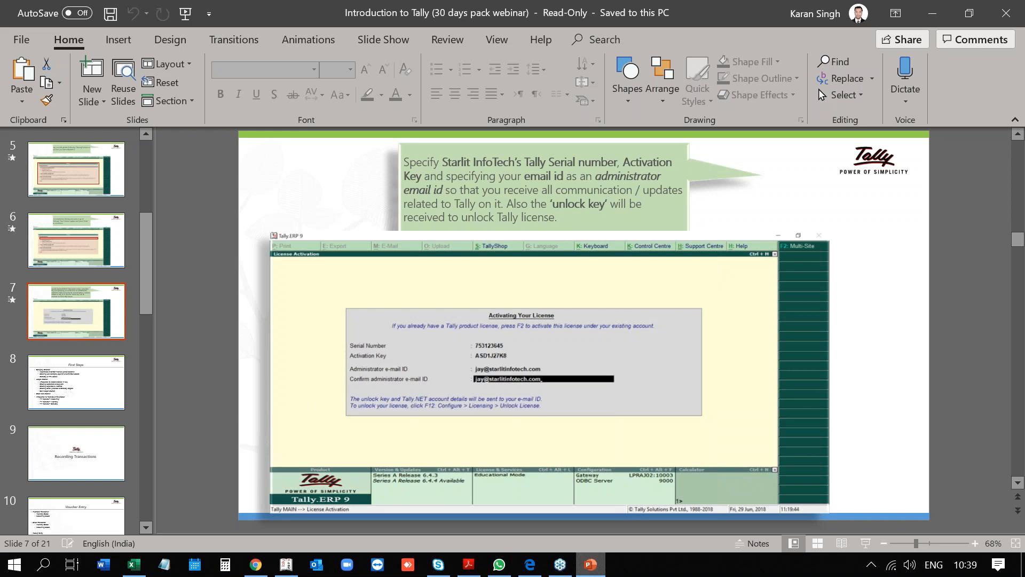
# Switch to Tally.ERP 9 and open a blank Company Creation form from Company Info.
pyautogui.hotkey('alt', 'Tab')
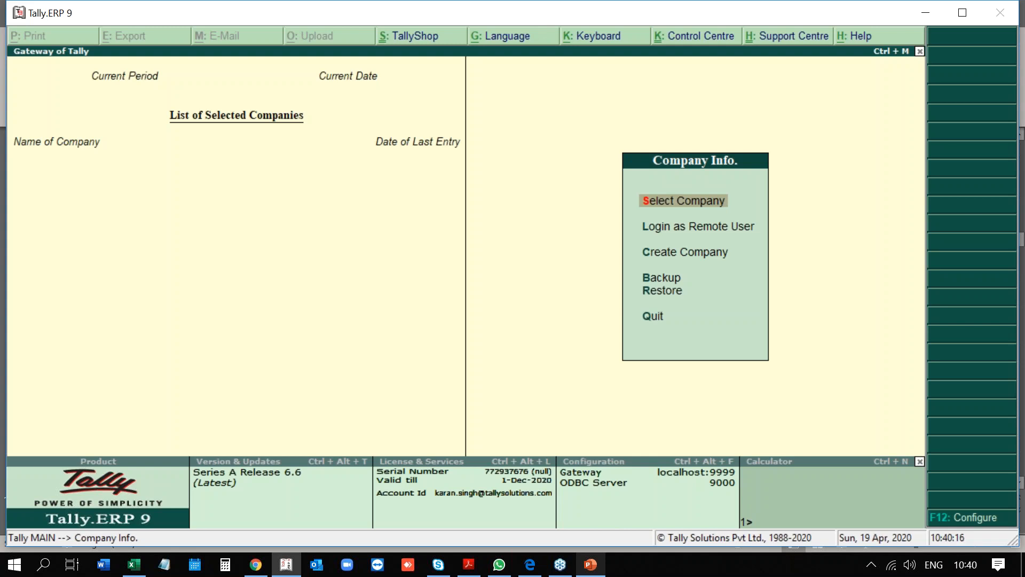
pyautogui.press('Down')
pyautogui.press('Down')
pyautogui.press('Return')
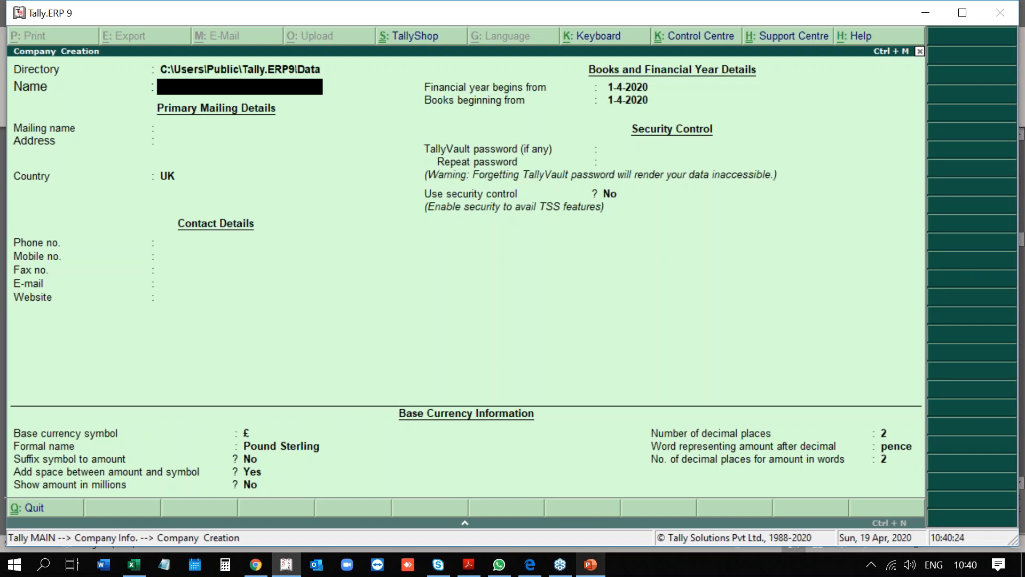
pyautogui.press('Escape')
pyautogui.press('Return')
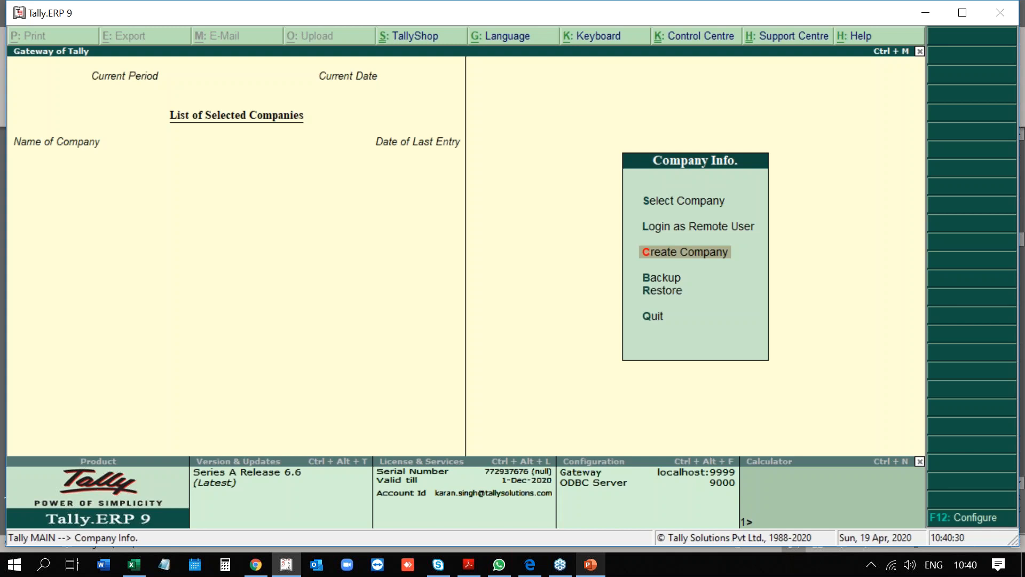
pyautogui.press('Return')
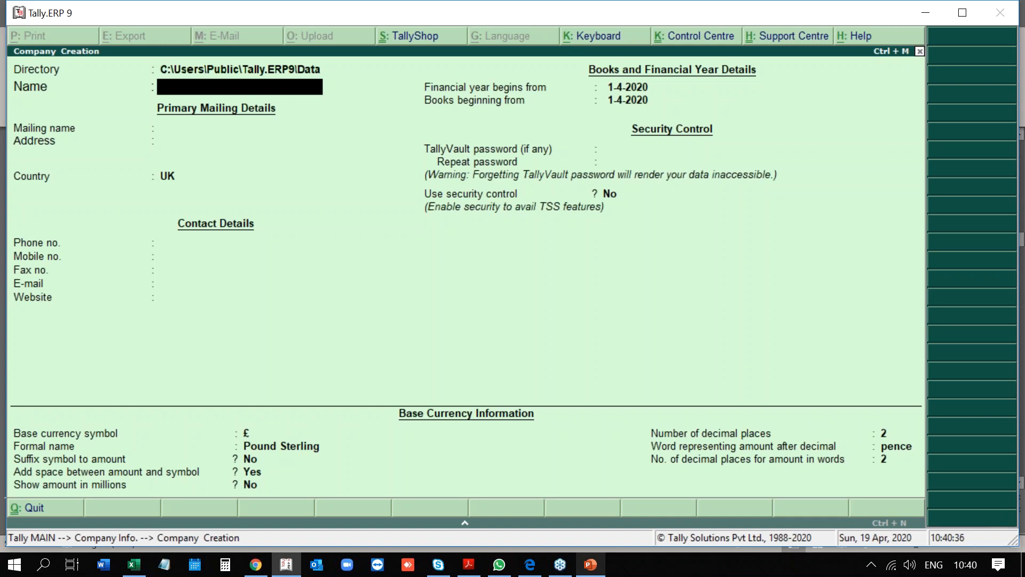
# Enter ABC Pvt LTD as company and mailing name, with address line Dubai Marina.
pyautogui.write('ABC Pvt LTD')
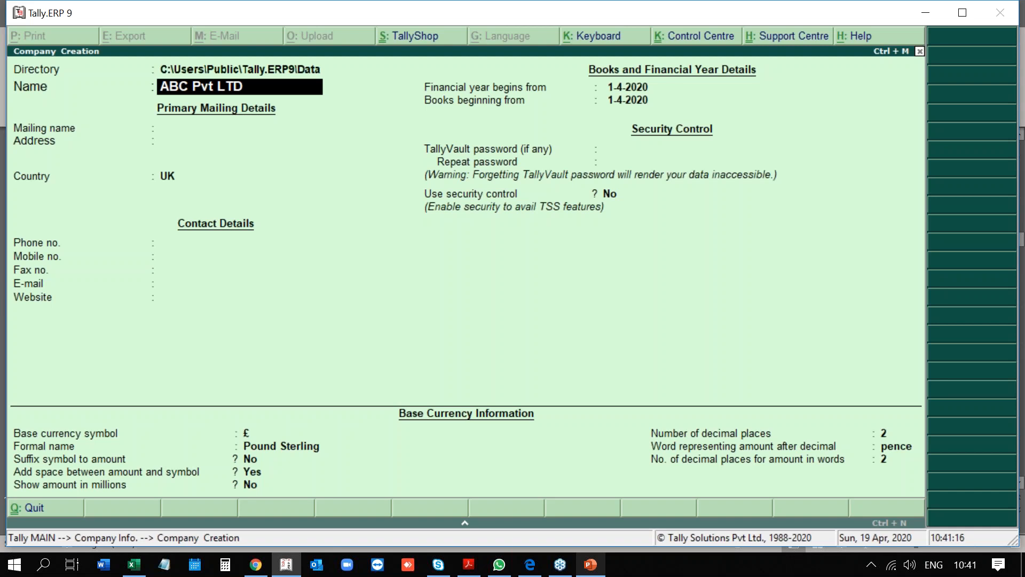
pyautogui.press('Return')
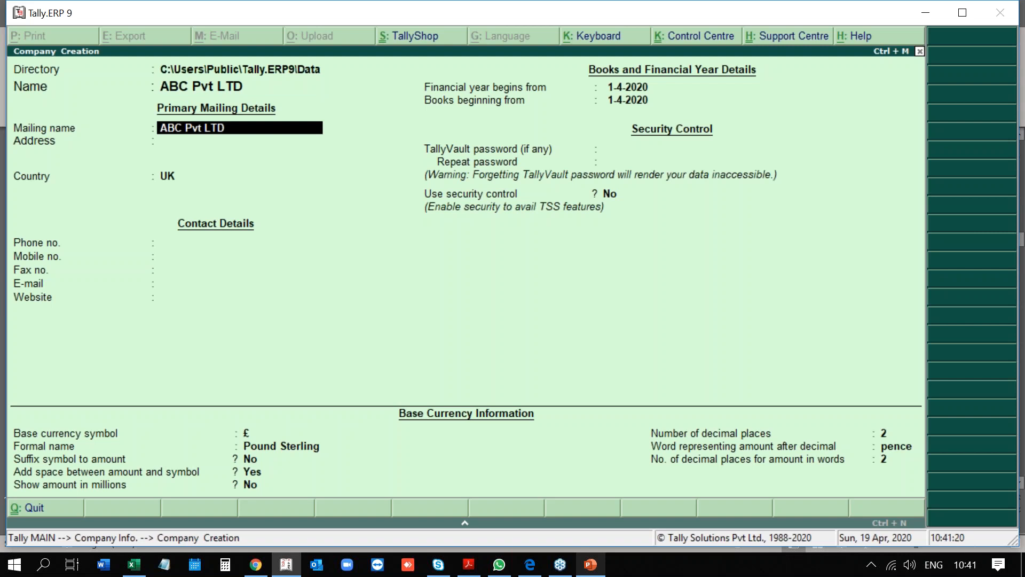
pyautogui.press('Return')
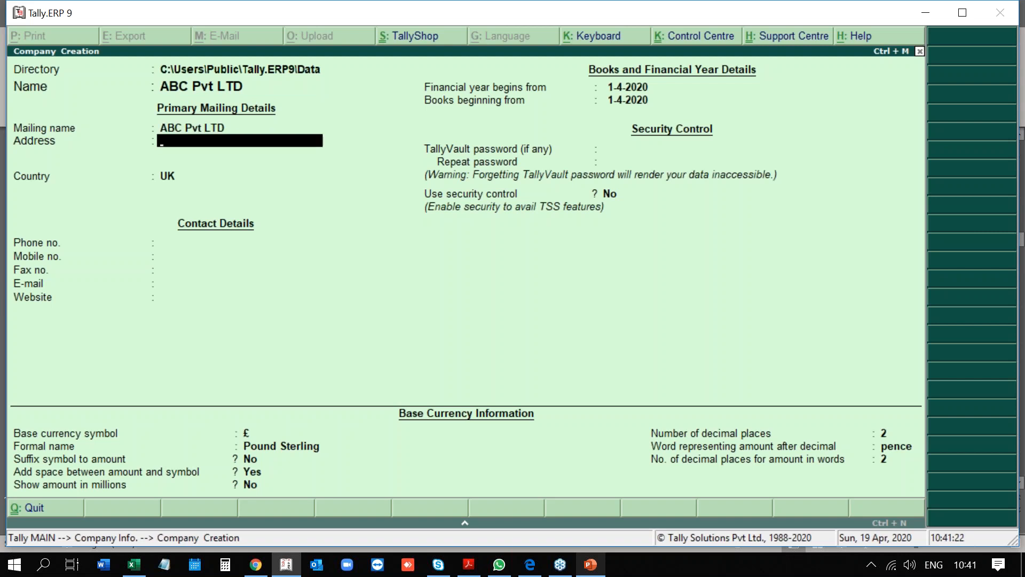
pyautogui.write('Dubai Marina')
pyautogui.press('Return')
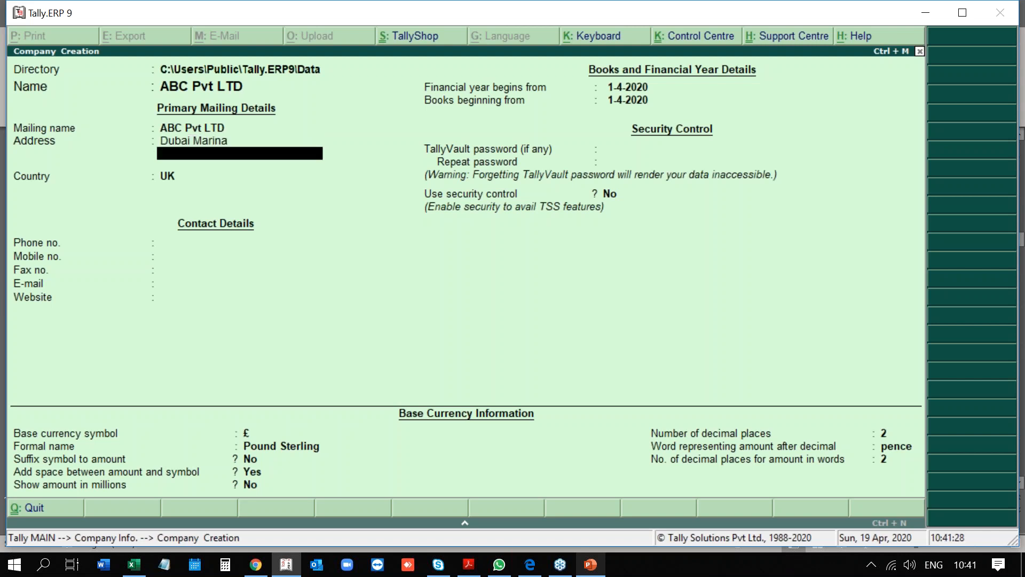
pyautogui.press('Return')
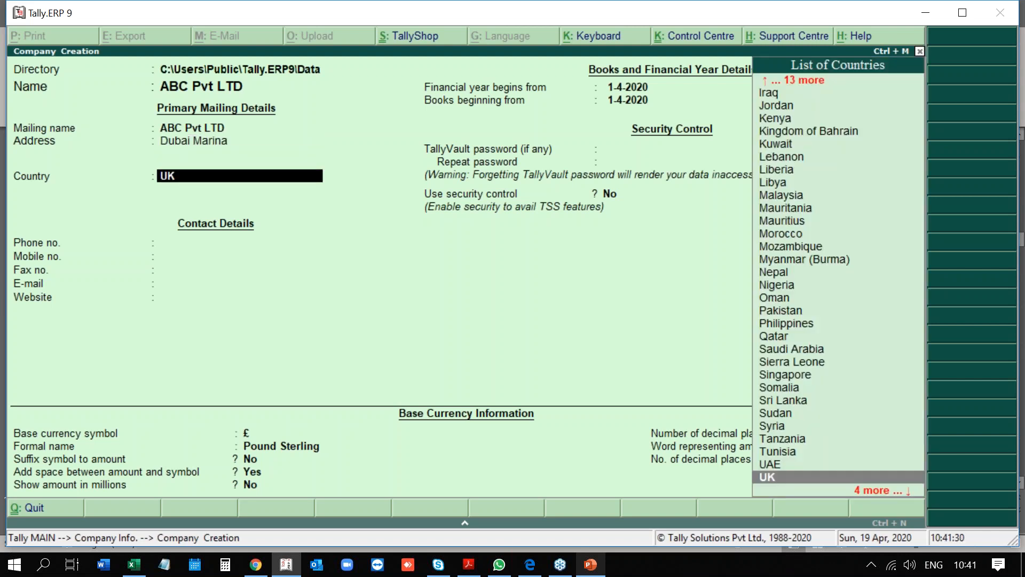
# Set the company's country to UAE and its emirate to Dubai.
pyautogui.write('U')
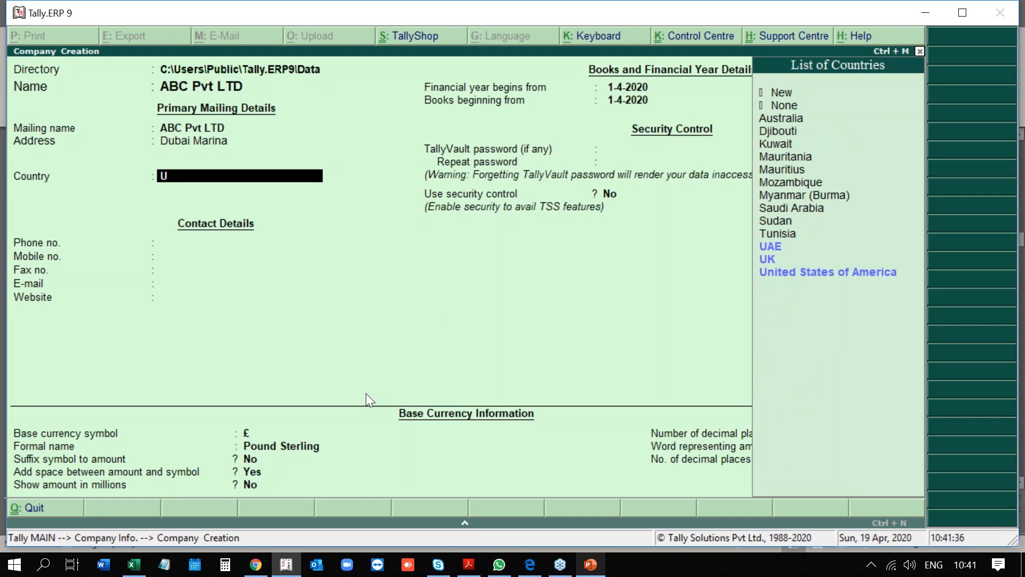
pyautogui.write('nit')
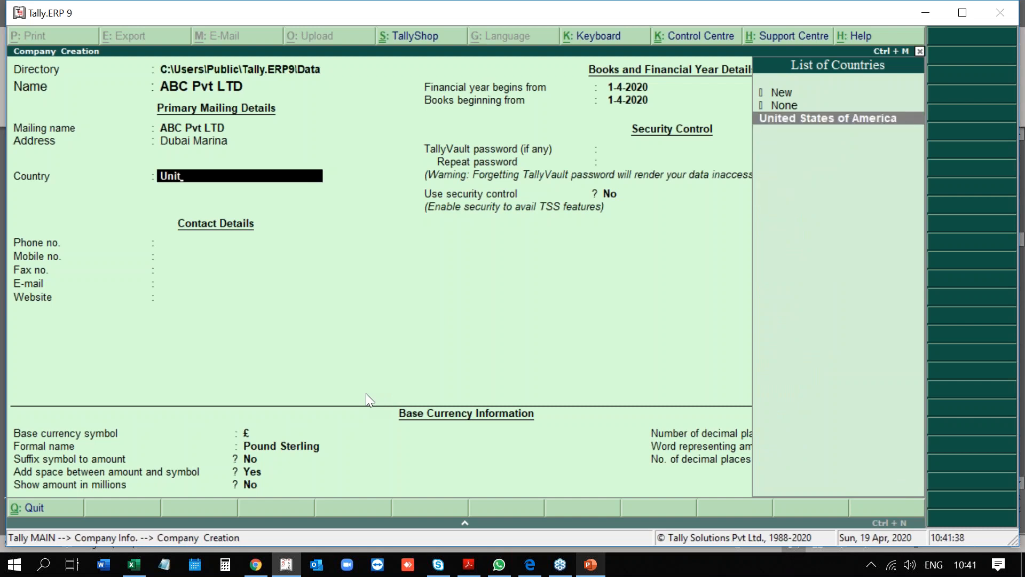
pyautogui.press('BackSpace')
pyautogui.press('BackSpace')
pyautogui.press('BackSpace')
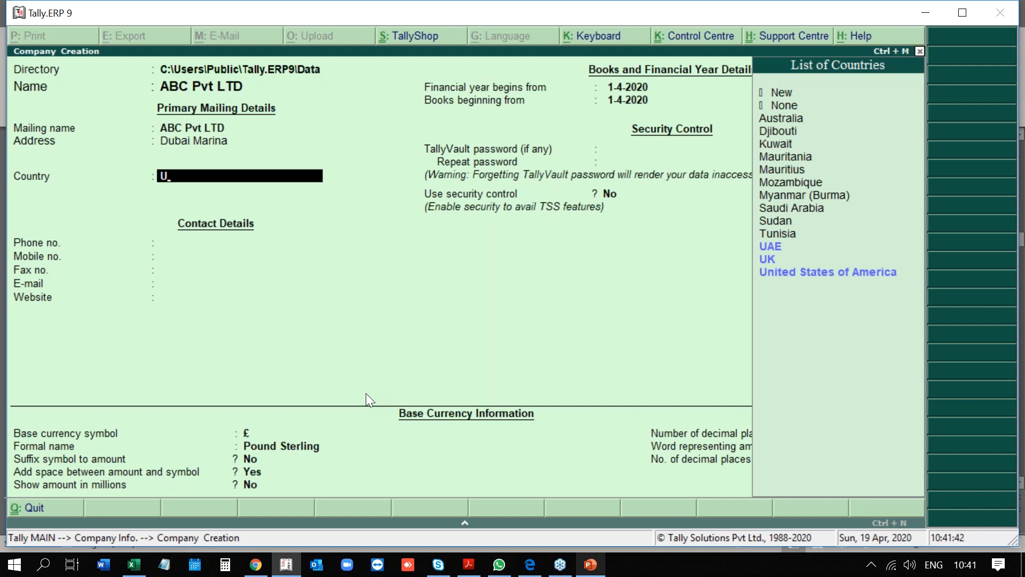
pyautogui.write('A')
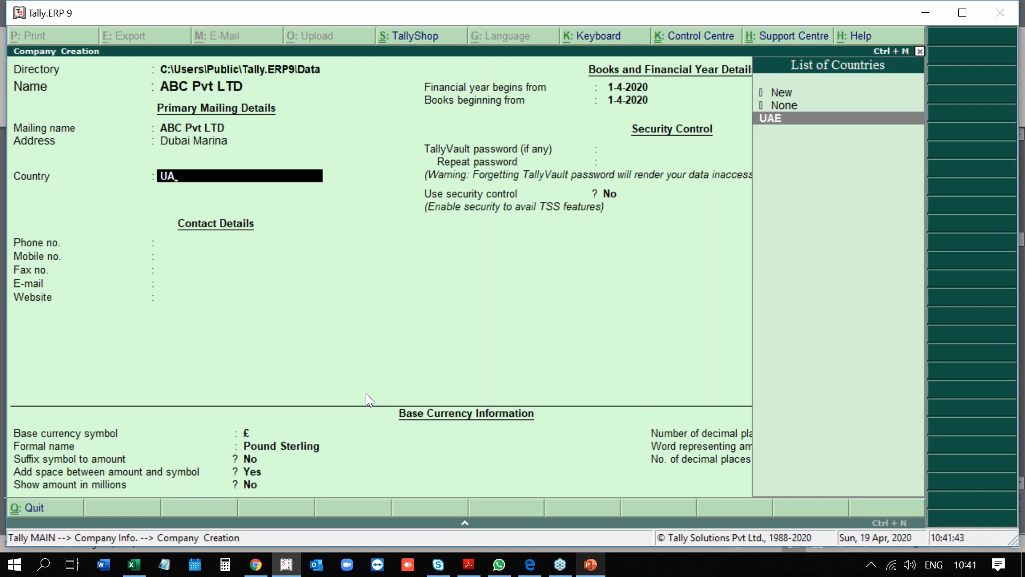
pyautogui.press('Return')
pyautogui.write('Du')
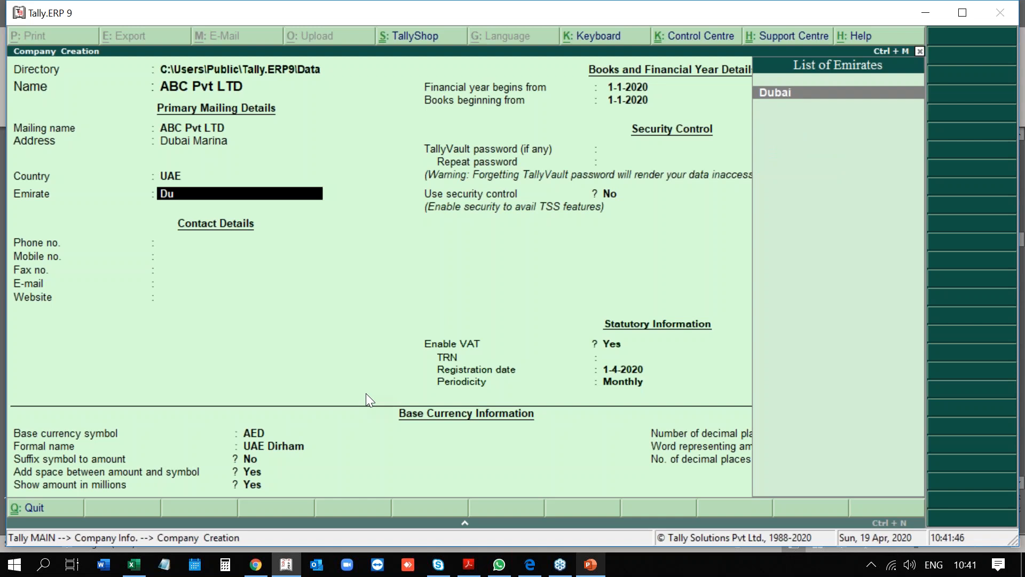
pyautogui.press('Return')
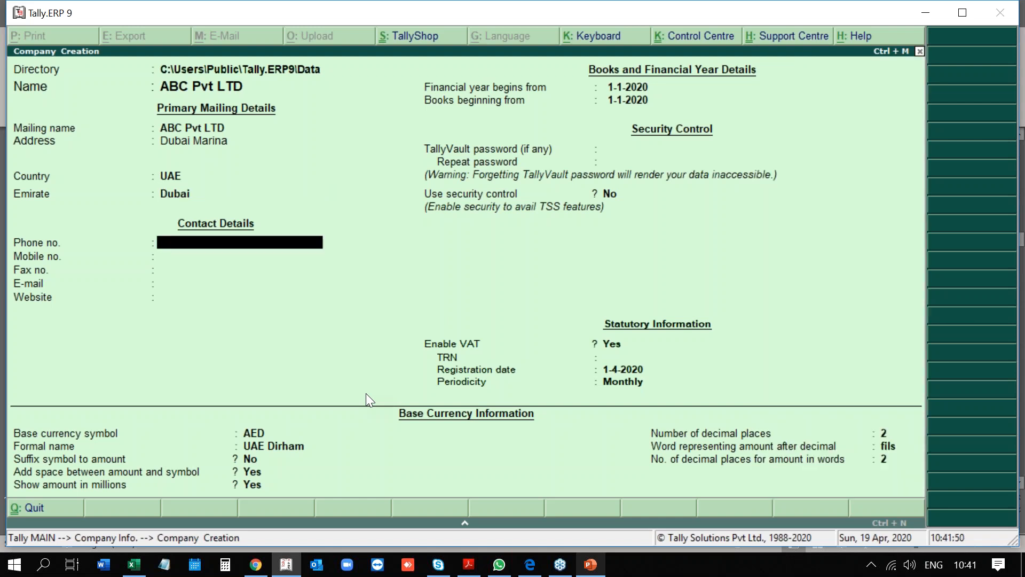
# Leave phone, mobile, fax, e-mail, website and TallyVault password blank; keep 1-1-2020 year and books start.
pyautogui.press('Return')
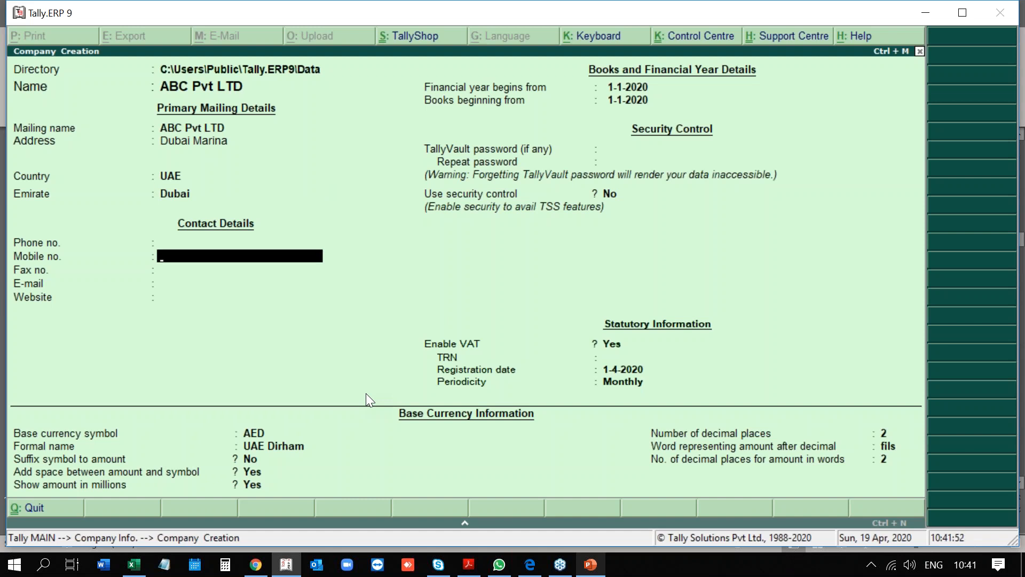
pyautogui.press('Return')
pyautogui.press('Return')
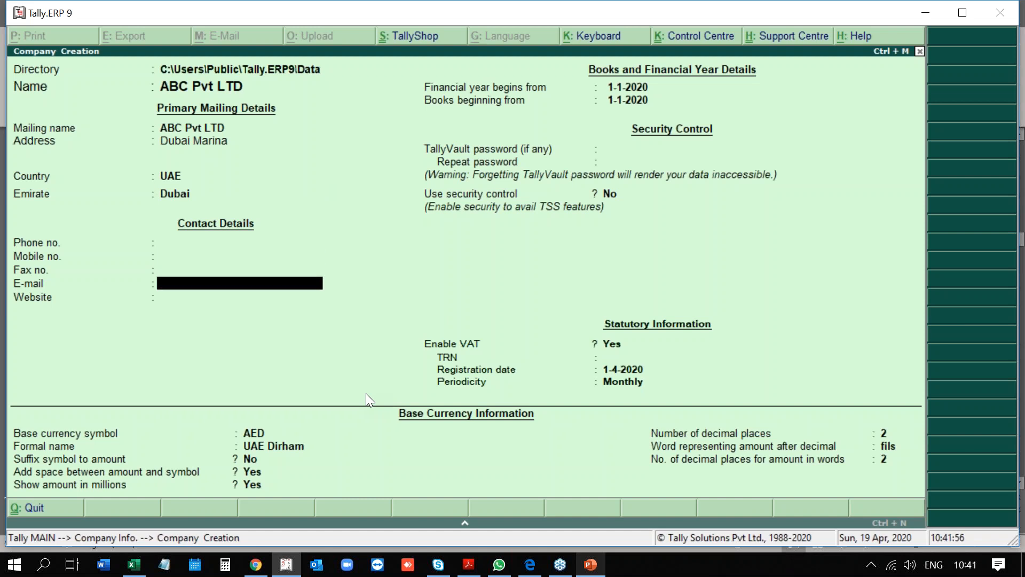
pyautogui.press('Return')
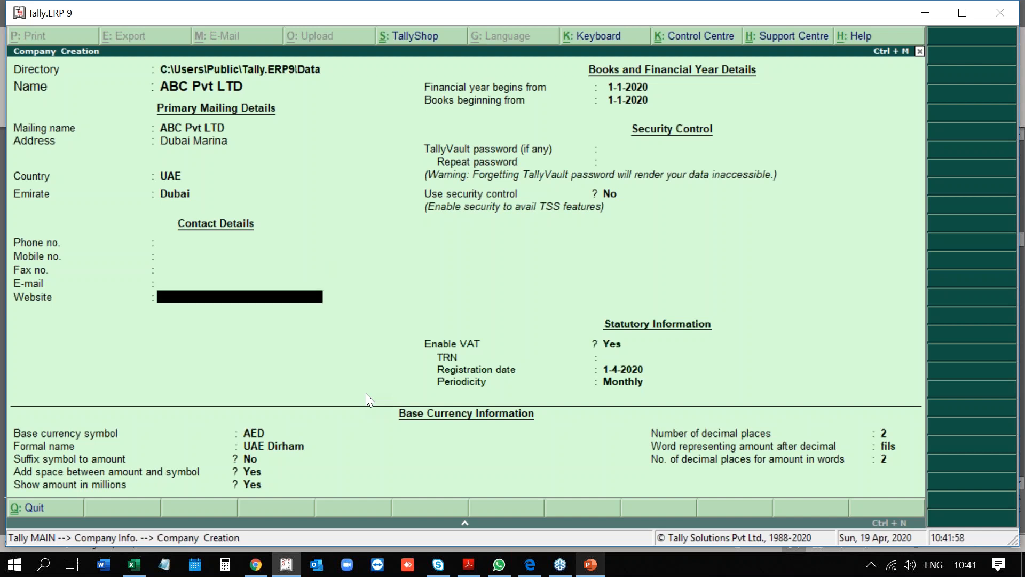
pyautogui.press('Return')
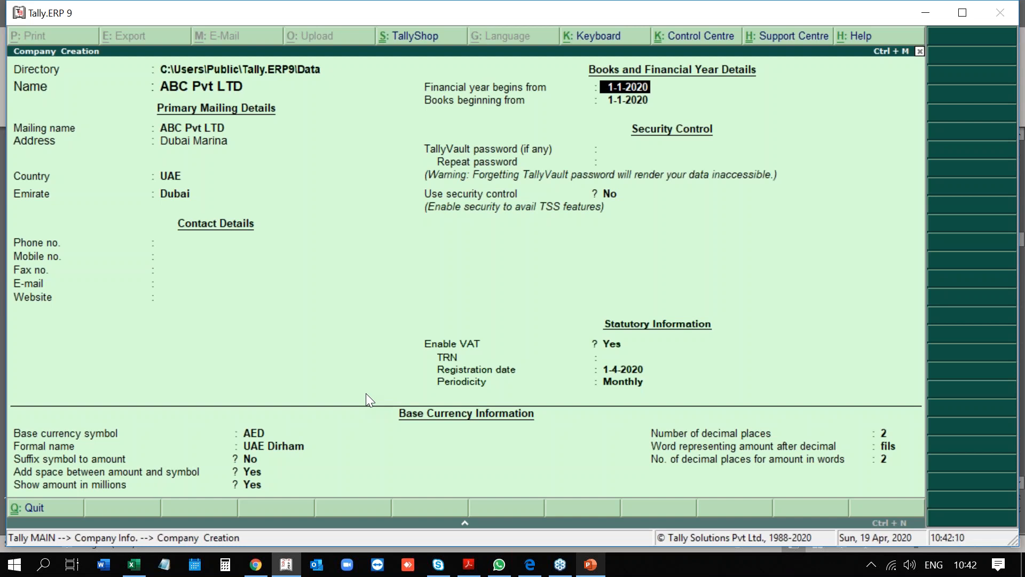
pyautogui.press('Return')
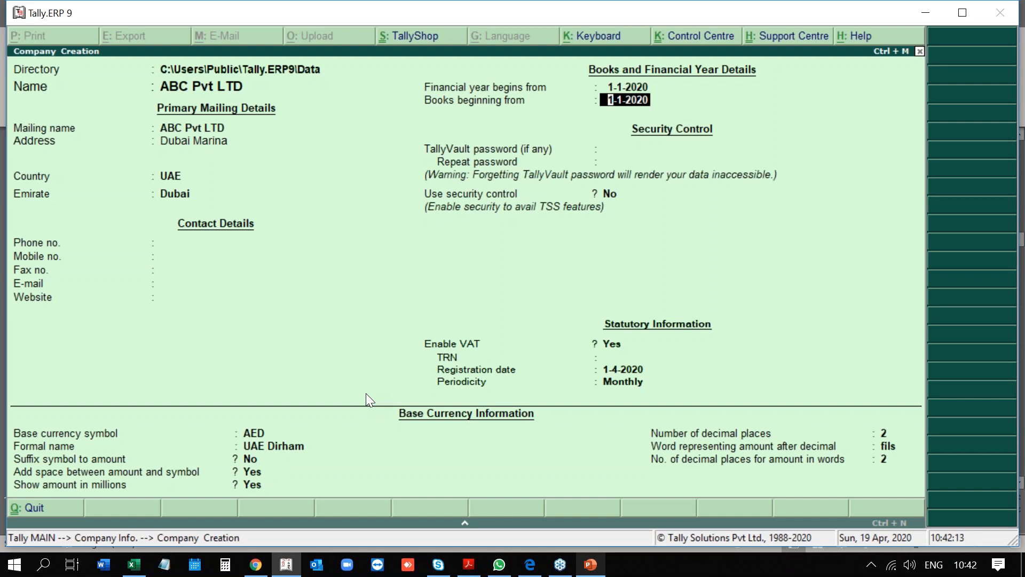
pyautogui.press('Return')
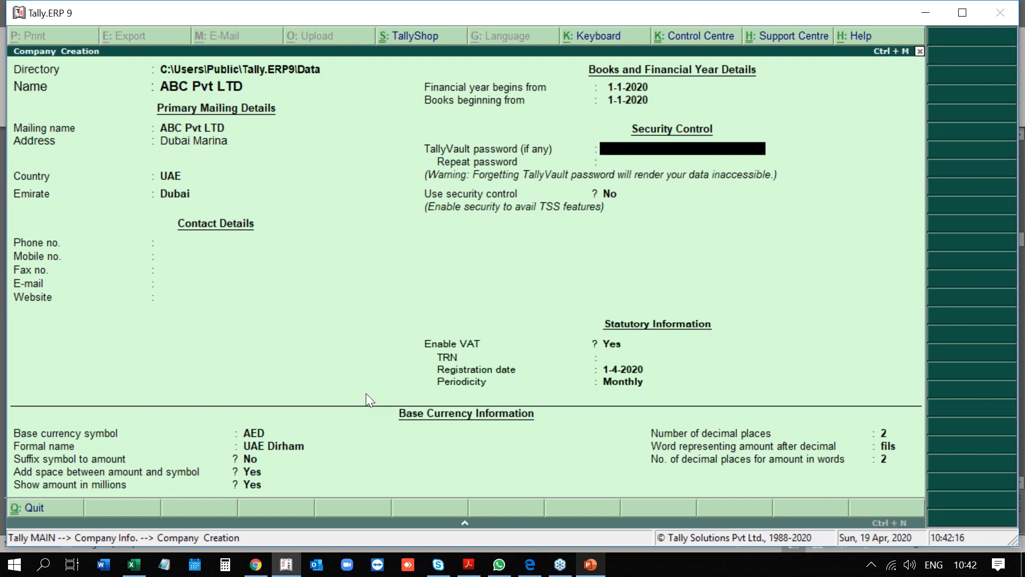
pyautogui.press('Return')
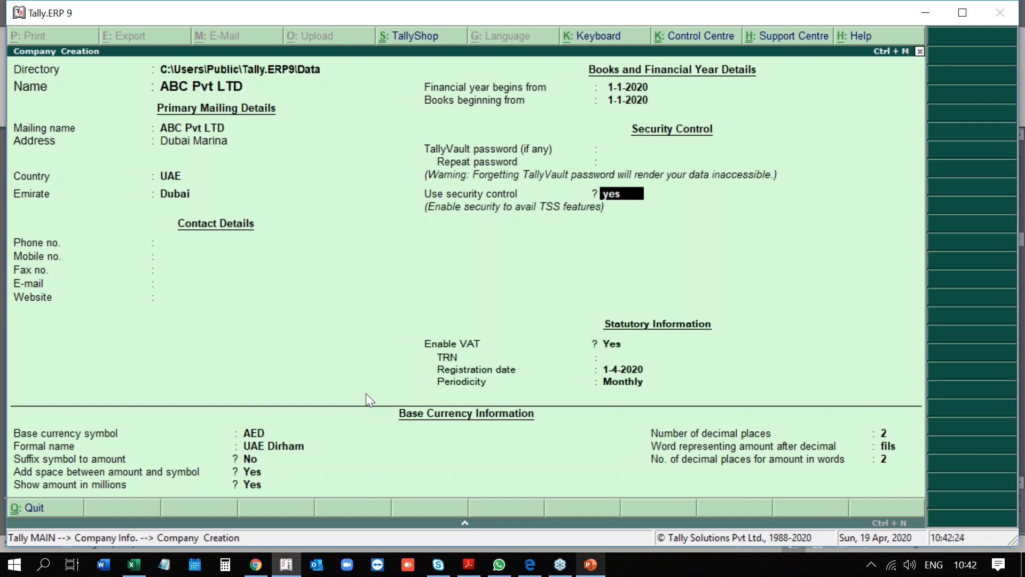
# Turn on security control with an administrator name and password, leaving Audit and Educational Mode restrictions off.
pyautogui.press('y')
pyautogui.write('a')
pyautogui.press('Return')
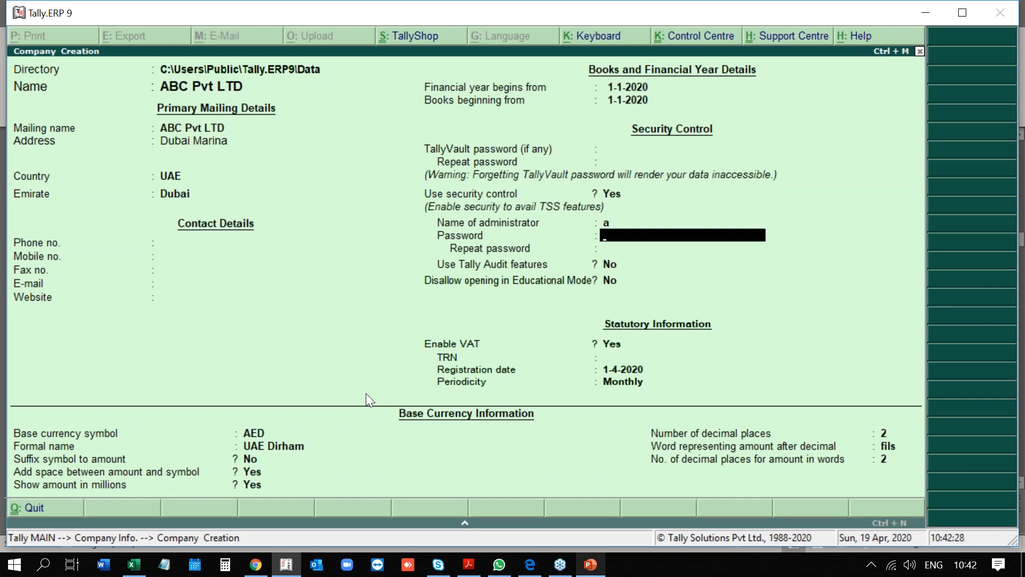
pyautogui.write('a')
pyautogui.press('Return')
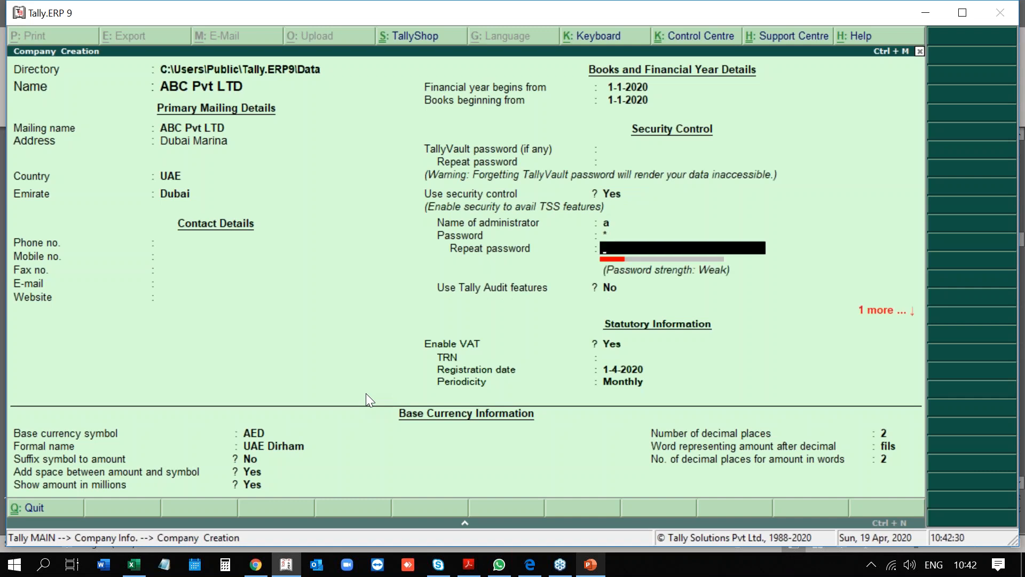
pyautogui.write('a')
pyautogui.press('Return')
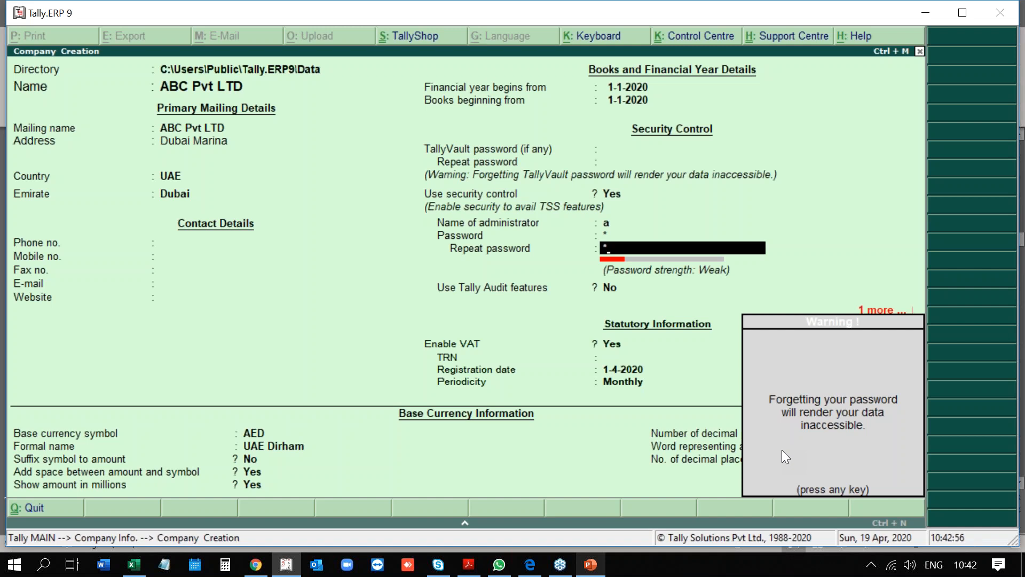
pyautogui.press('Return')
pyautogui.press('Return')
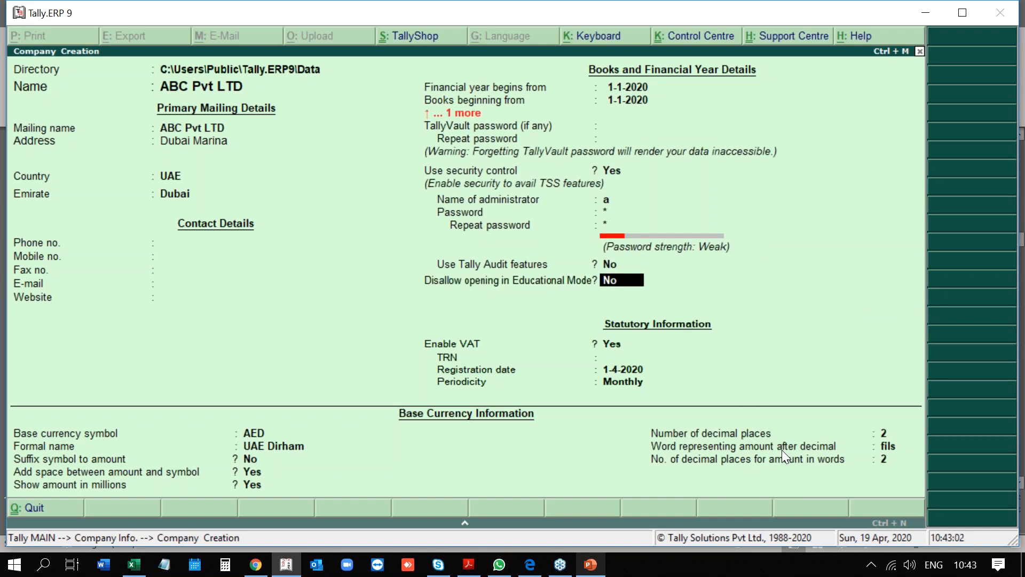
pyautogui.press('Return')
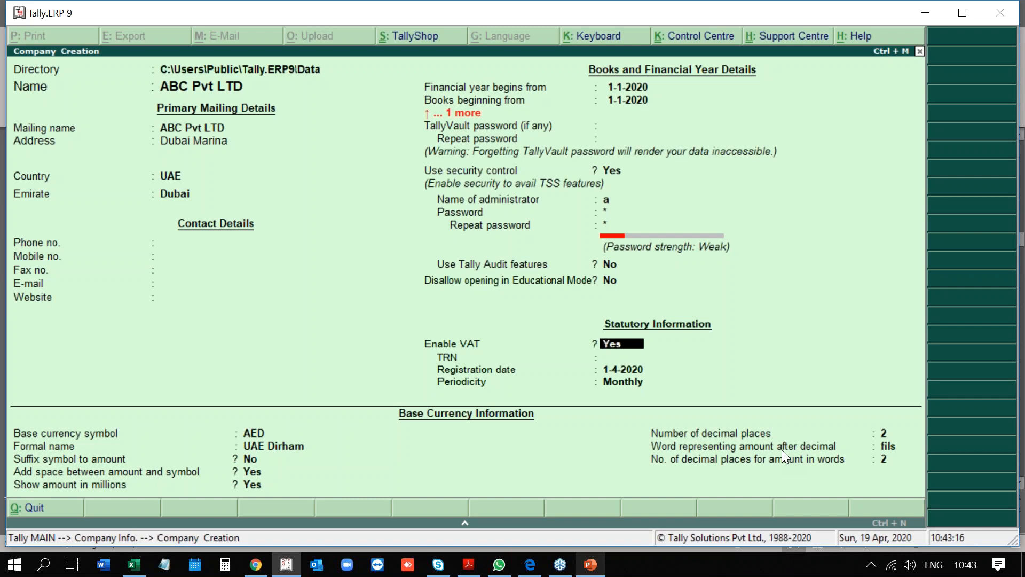
# Enter the VAT TRN, registration date 1-1-2020, and Quarterly periodicity starting 1-Jan-2020.
pyautogui.press('Return')
pyautogui.write('345345534534645')
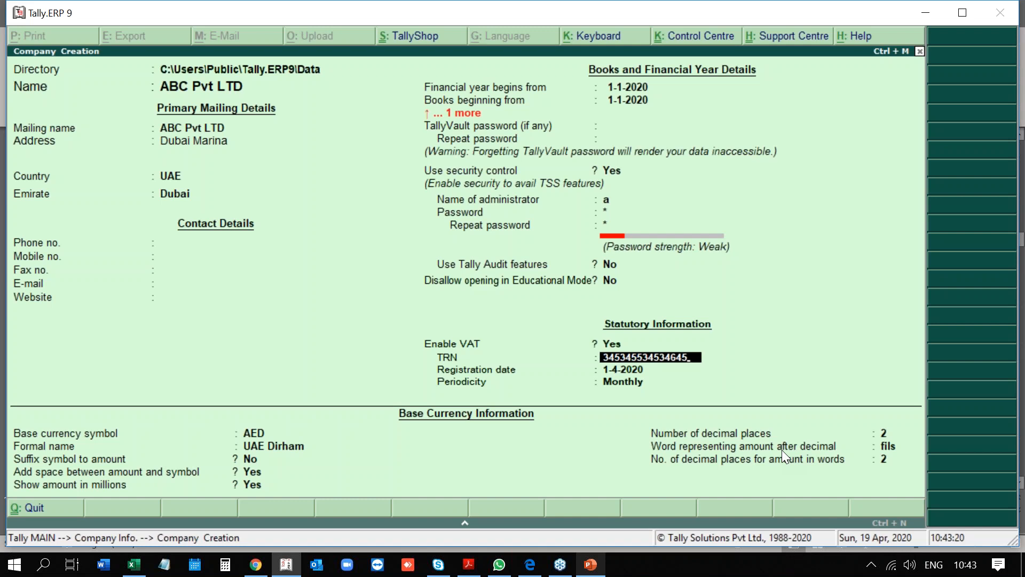
pyautogui.press('Return')
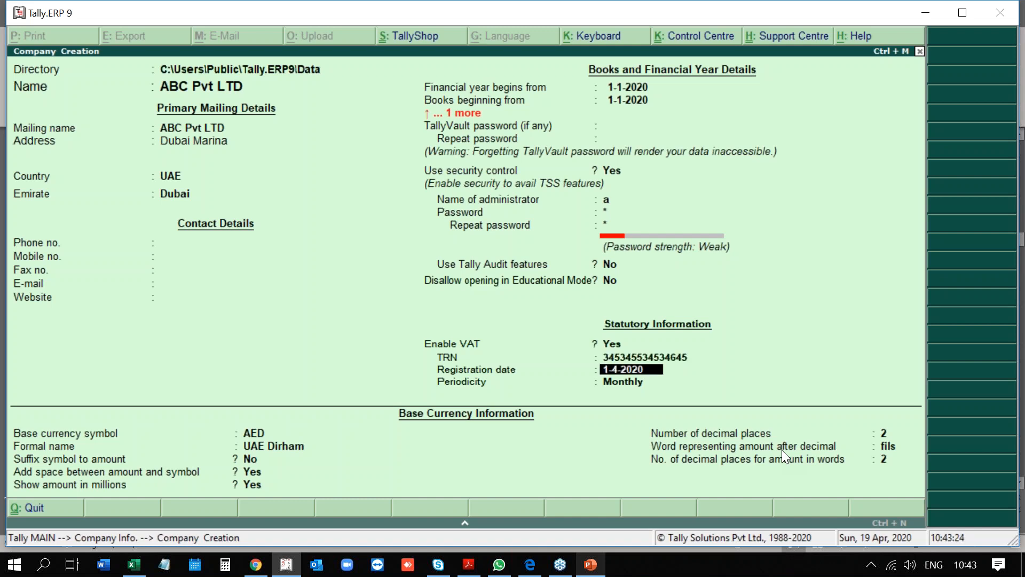
pyautogui.write('1-1-2020')
pyautogui.press('Return')
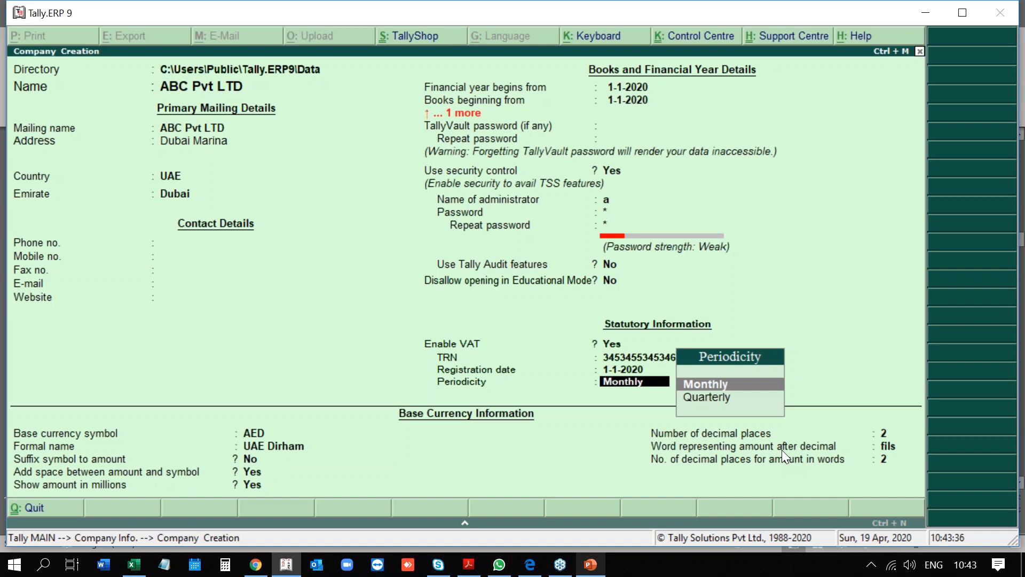
pyautogui.press('Down')
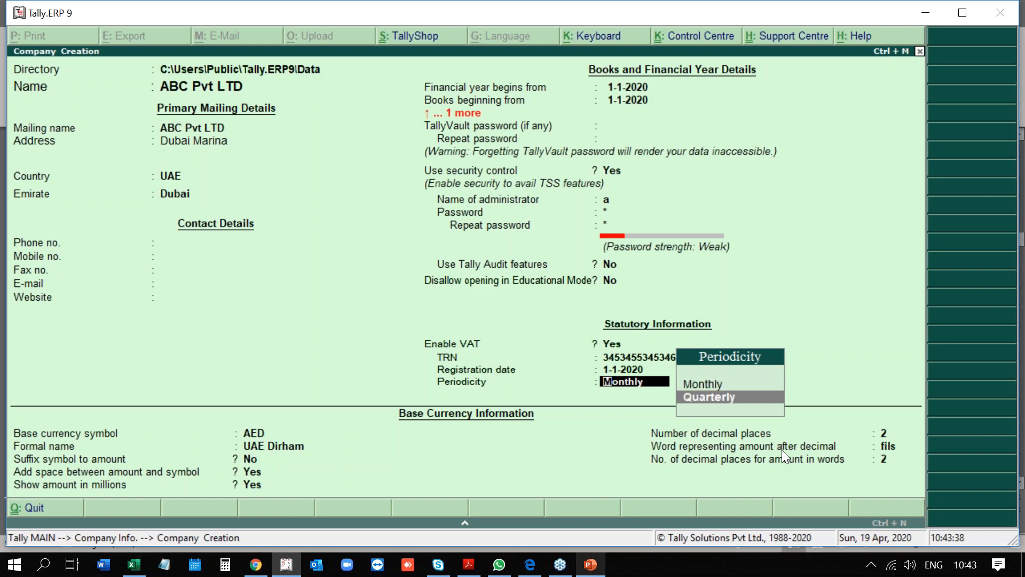
pyautogui.press('Return')
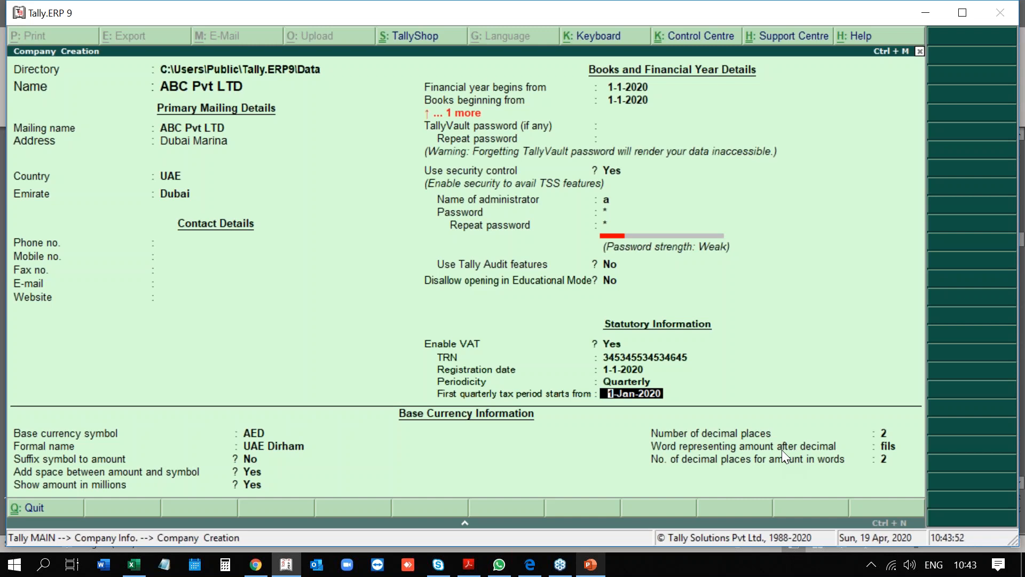
pyautogui.press('Return')
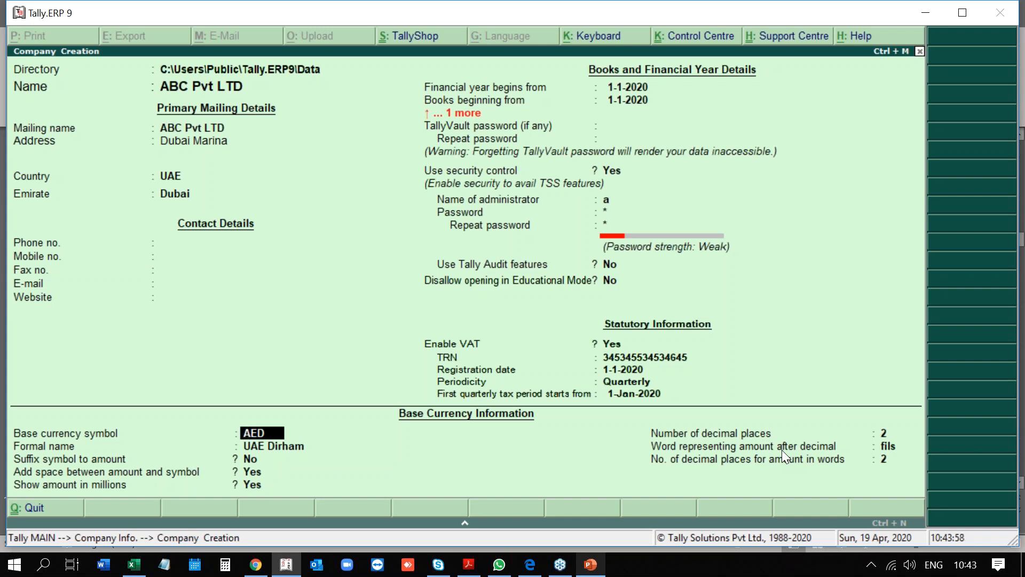
pyautogui.press('BackSpace')
pyautogui.press('BackSpace')
pyautogui.press('BackSpace')
pyautogui.press('BackSpace')
pyautogui.press('BackSpace')
pyautogui.press('BackSpace')
pyautogui.press('BackSpace')
pyautogui.press('BackSpace')
pyautogui.press('BackSpace')
pyautogui.press('BackSpace')
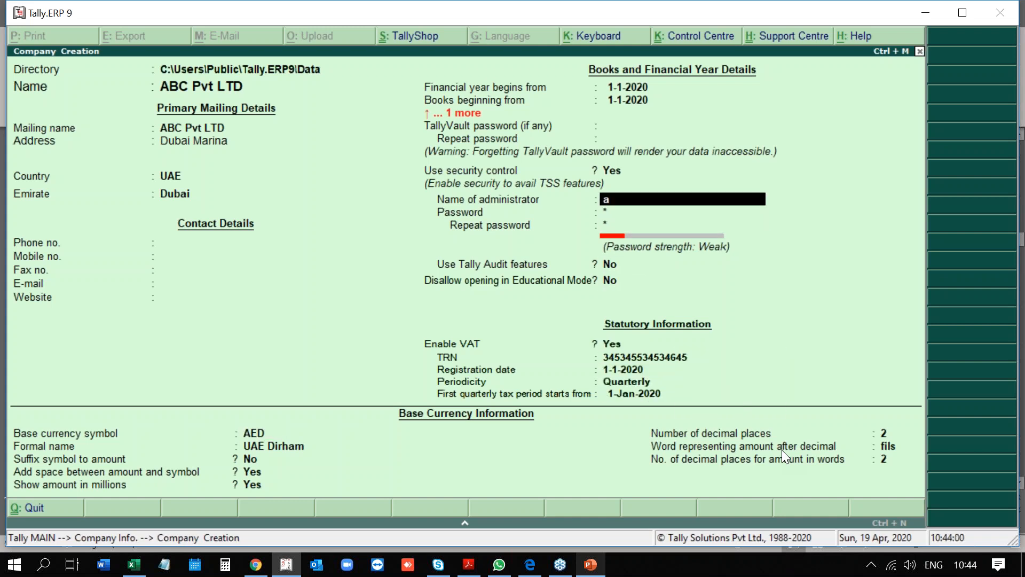
pyautogui.press('BackSpace')
pyautogui.press('BackSpace')
pyautogui.press('BackSpace')
pyautogui.press('BackSpace')
pyautogui.press('BackSpace')
pyautogui.press('BackSpace')
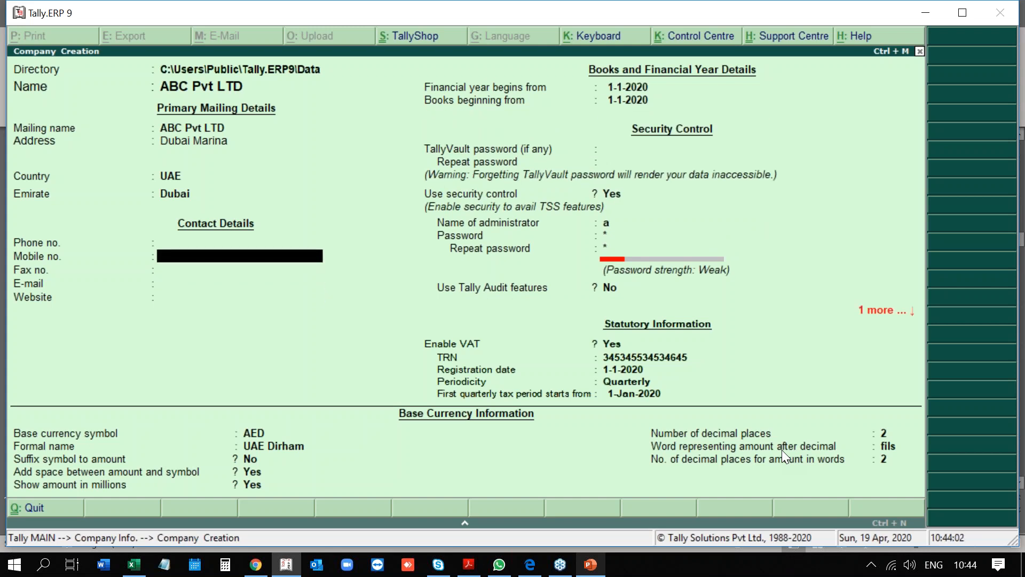
pyautogui.press('BackSpace')
pyautogui.press('BackSpace')
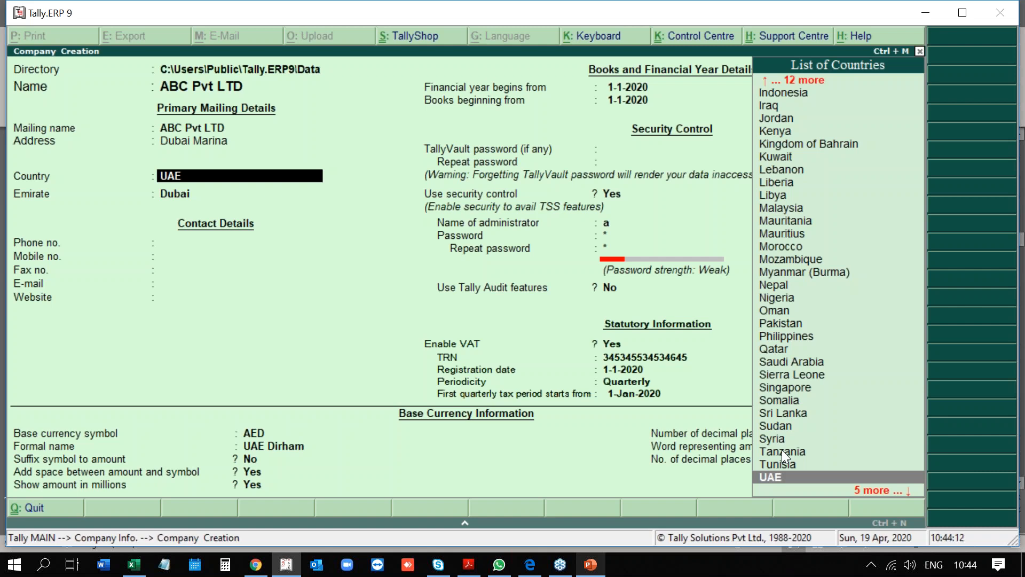
pyautogui.press('Return')
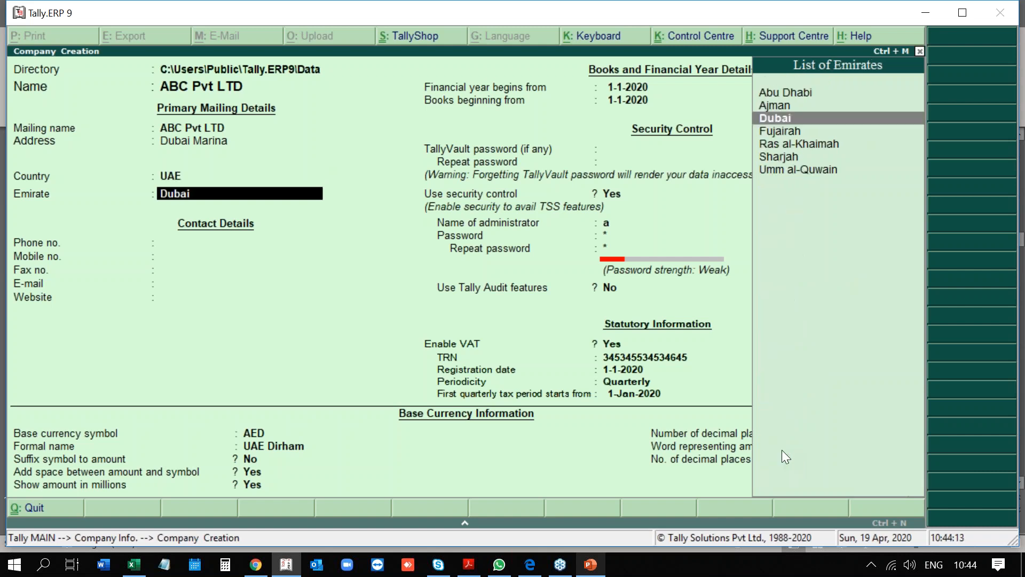
pyautogui.press('Return')
pyautogui.press('Return')
pyautogui.press('Return')
pyautogui.press('Return')
pyautogui.press('Return')
pyautogui.press('Return')
pyautogui.press('Return')
pyautogui.press('Return')
pyautogui.press('Return')
pyautogui.press('Return')
pyautogui.press('Return')
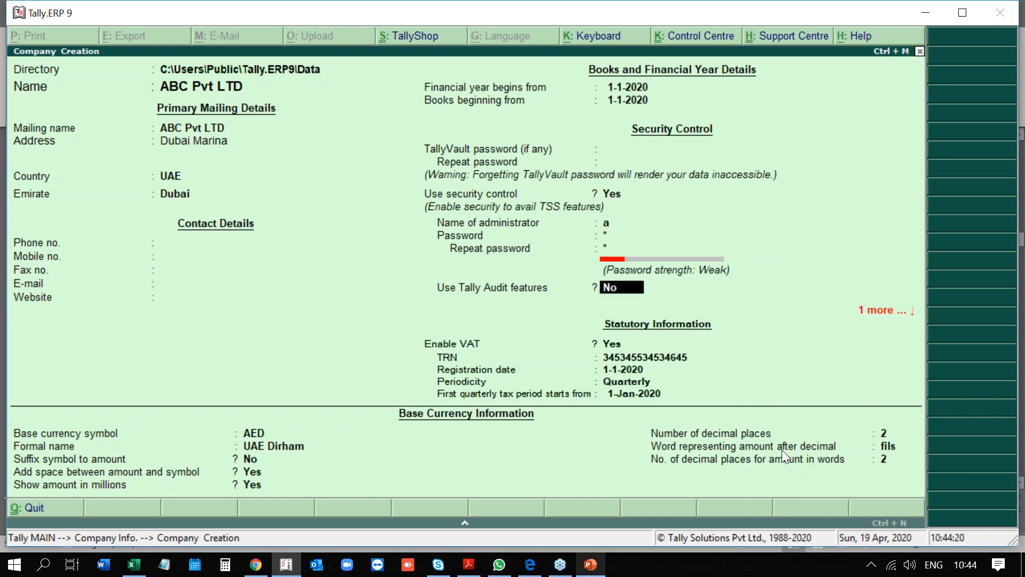
pyautogui.press('Return')
pyautogui.press('Return')
pyautogui.press('Return')
pyautogui.press('Return')
pyautogui.press('Return')
pyautogui.press('Return')
pyautogui.press('Return')
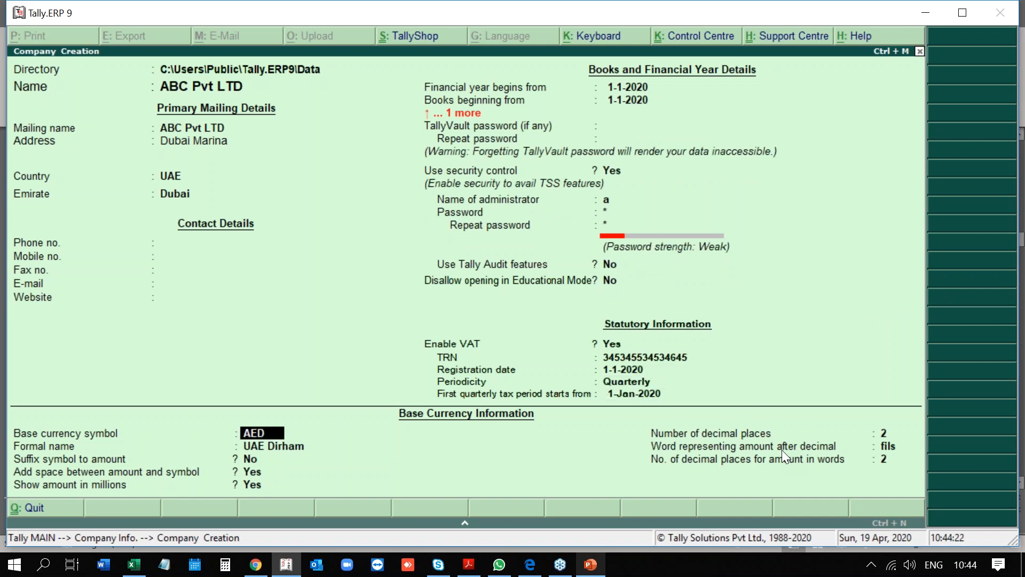
pyautogui.press('Return')
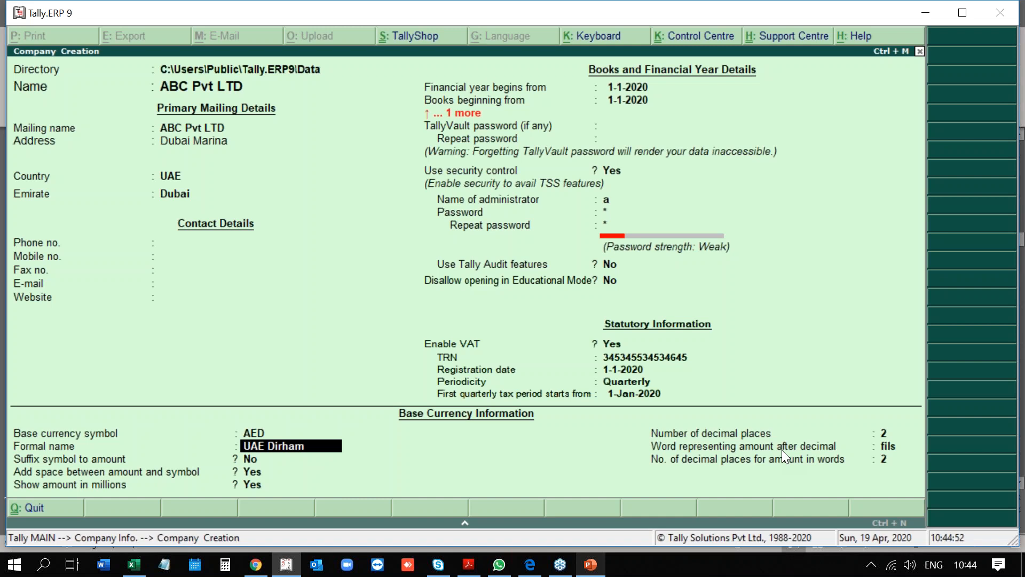
pyautogui.press('Return')
pyautogui.press('Return')
pyautogui.press('Return')
pyautogui.press('Return')
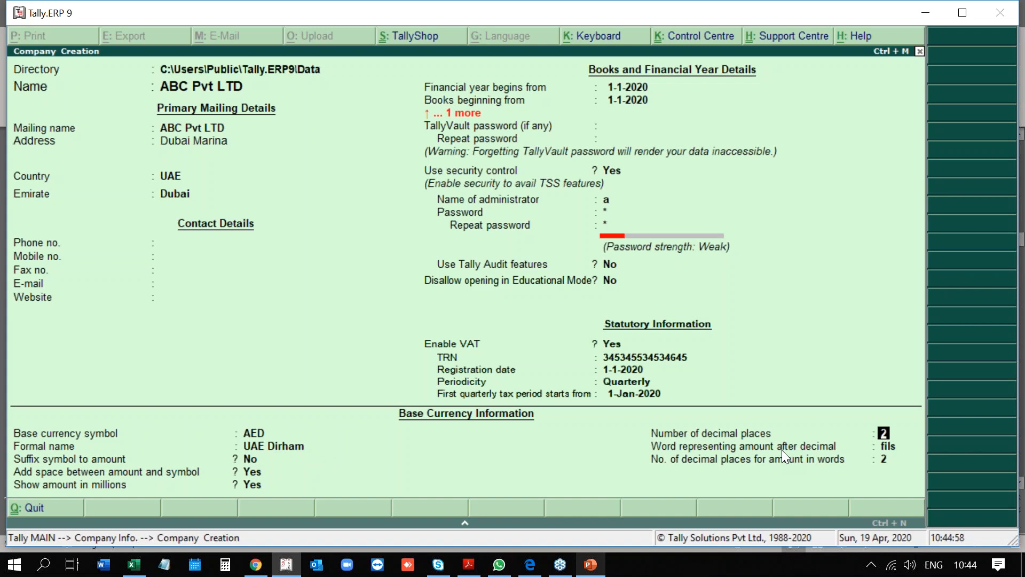
pyautogui.press('Return')
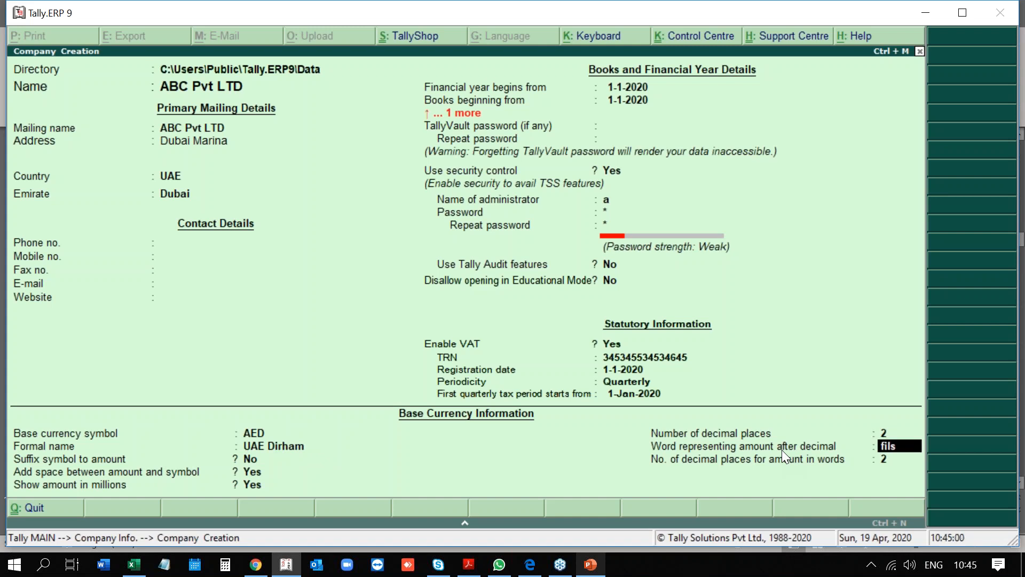
# Keep fils as the decimal word, accept the company, and enter the administrator user name.
pyautogui.press('Return')
pyautogui.press('Return')
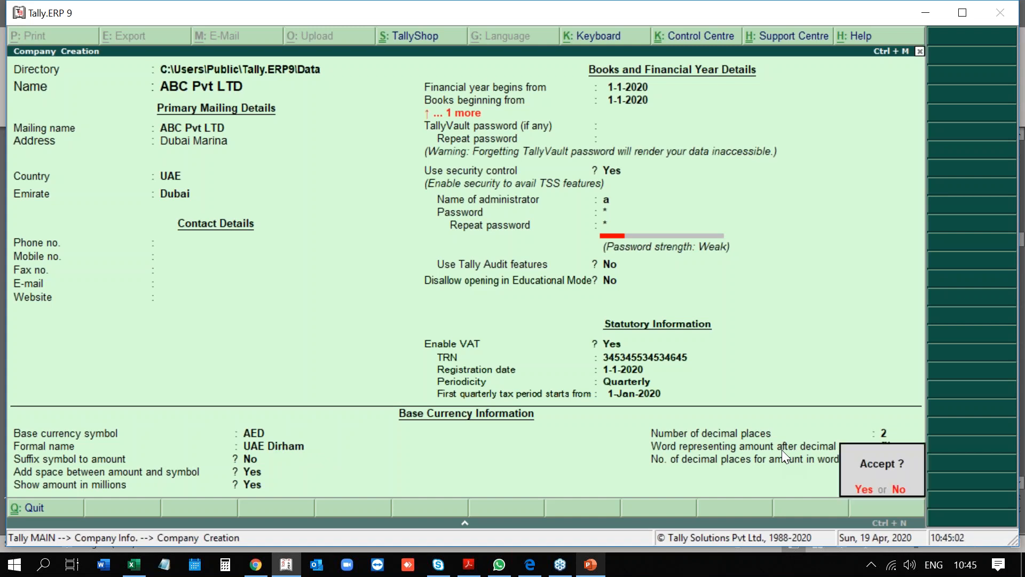
pyautogui.press('Return')
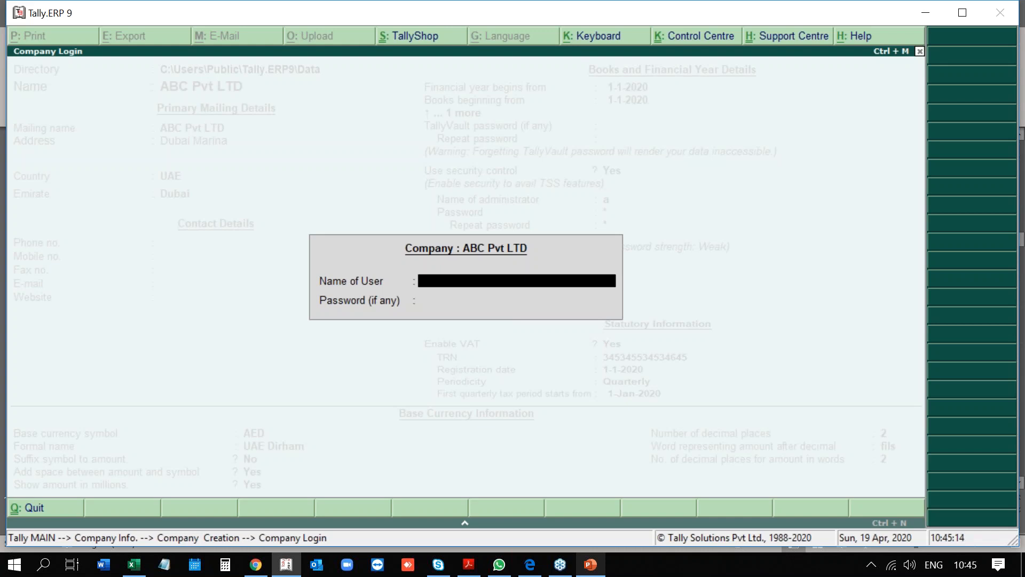
pyautogui.write('a')
pyautogui.press('Return')
pyautogui.write('a')
pyautogui.press('Return')
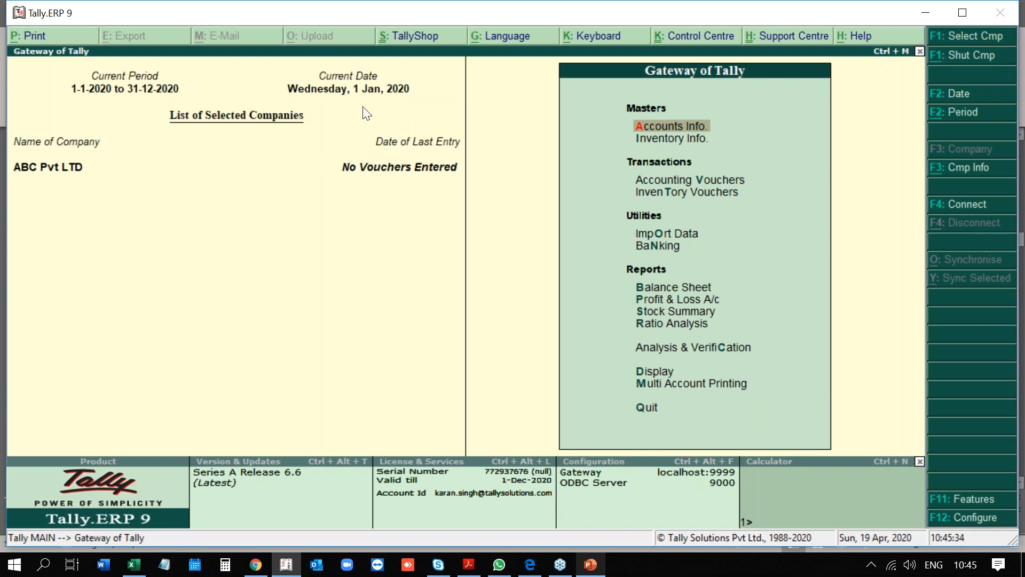
# Browse the Gateway of Tally and Accounts Info menus, then bring up Company Features with F11.
pyautogui.press('Down')
pyautogui.press('Down')
pyautogui.press('Down')
pyautogui.press('Down')
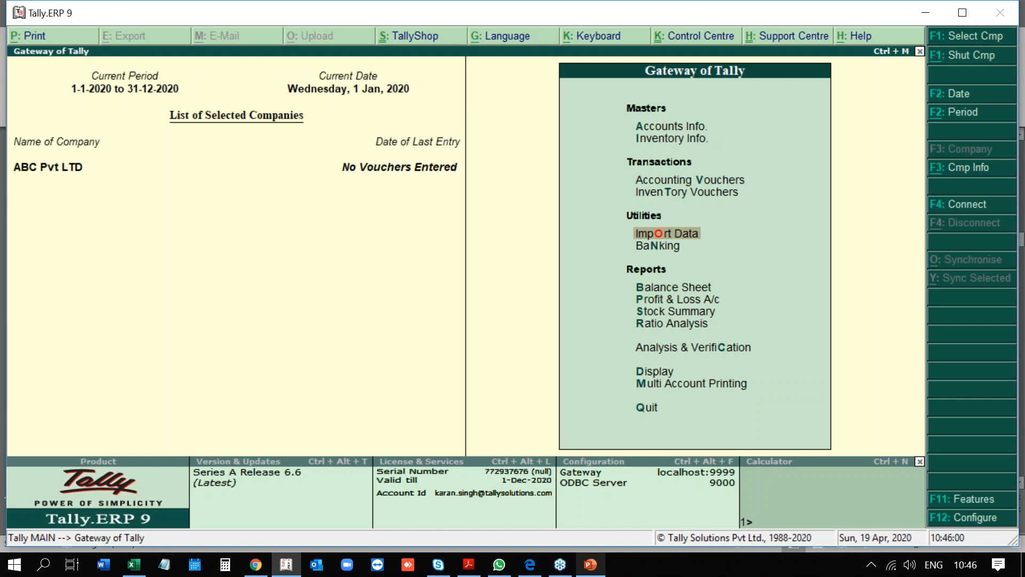
pyautogui.press('Up')
pyautogui.press('Up')
pyautogui.press('Up')
pyautogui.press('Up')
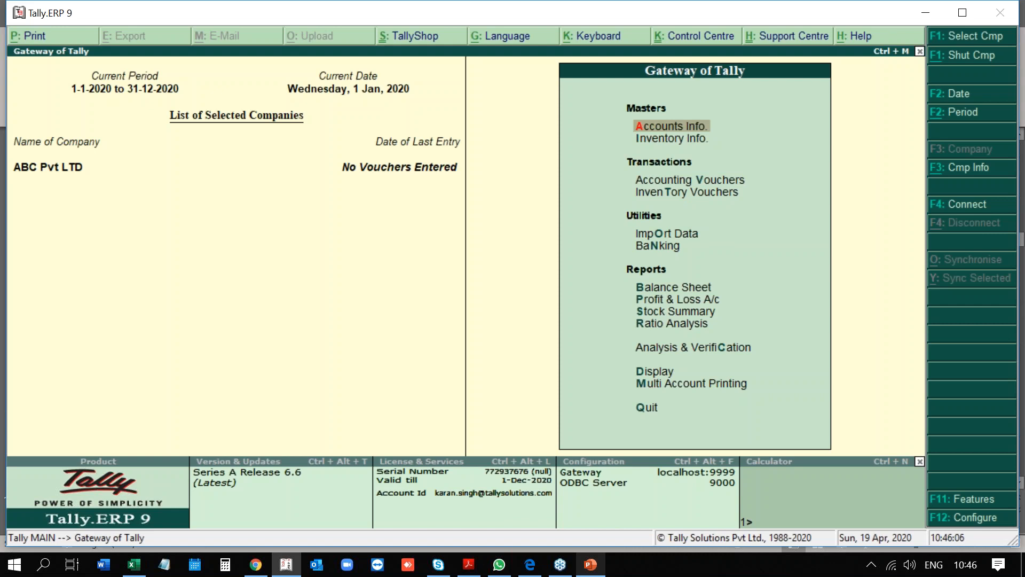
pyautogui.press('Return')
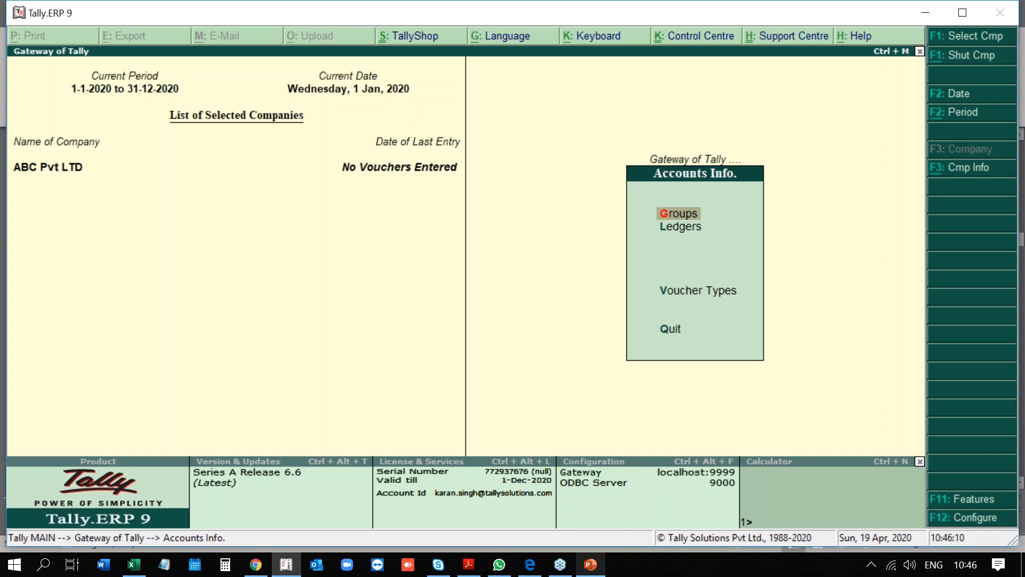
pyautogui.press('Down')
pyautogui.press('Escape')
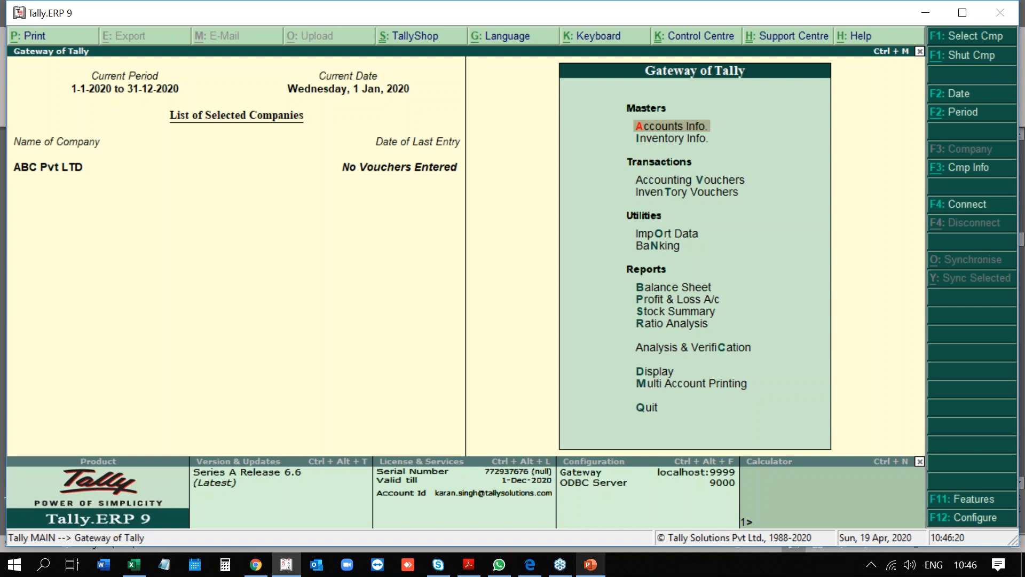
pyautogui.press('F11')
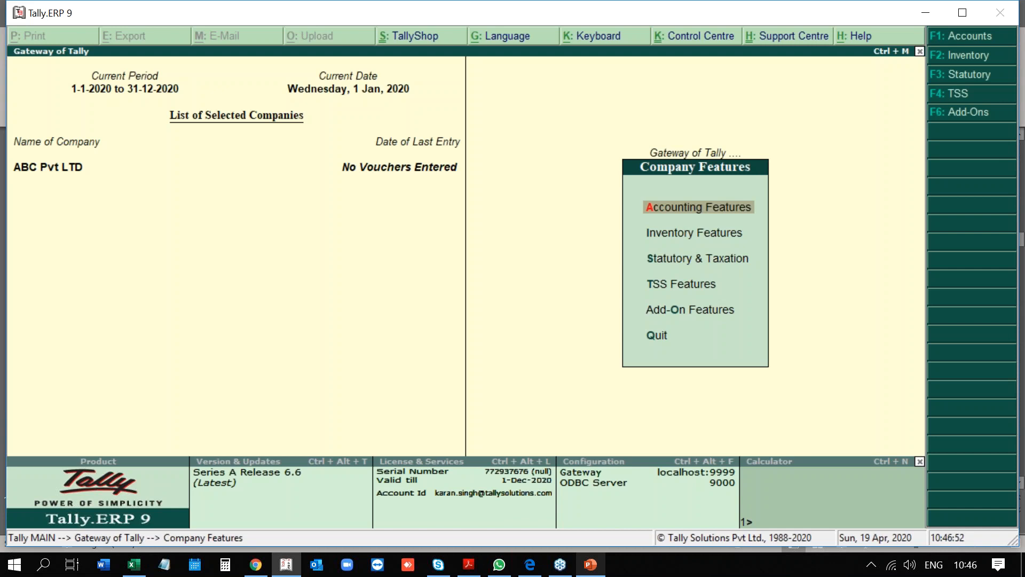
# In Accounting Features, set Maintain accounts only to No and Integrate accounts and inventory to Yes.
pyautogui.press('Return')
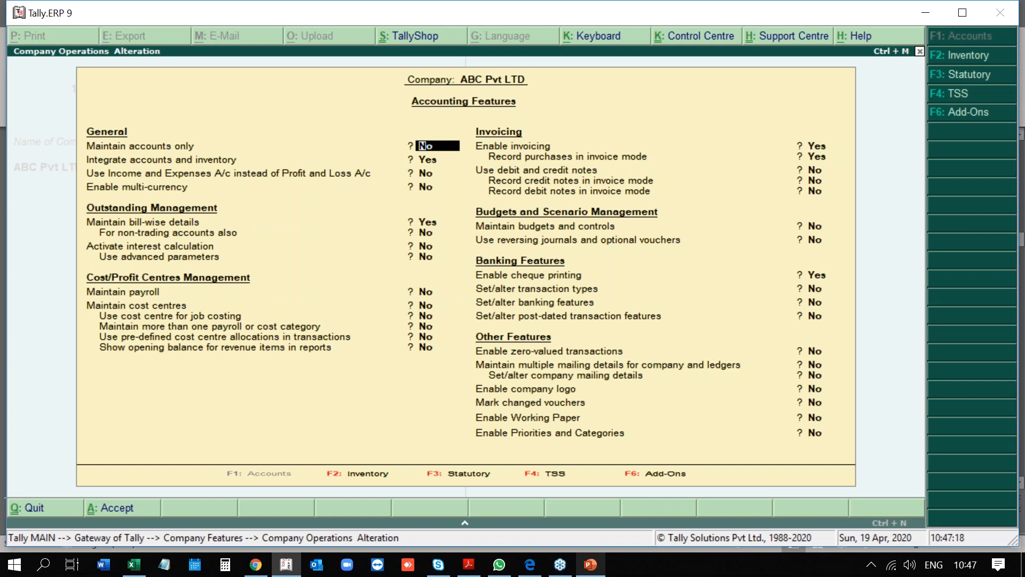
pyautogui.press('Return')
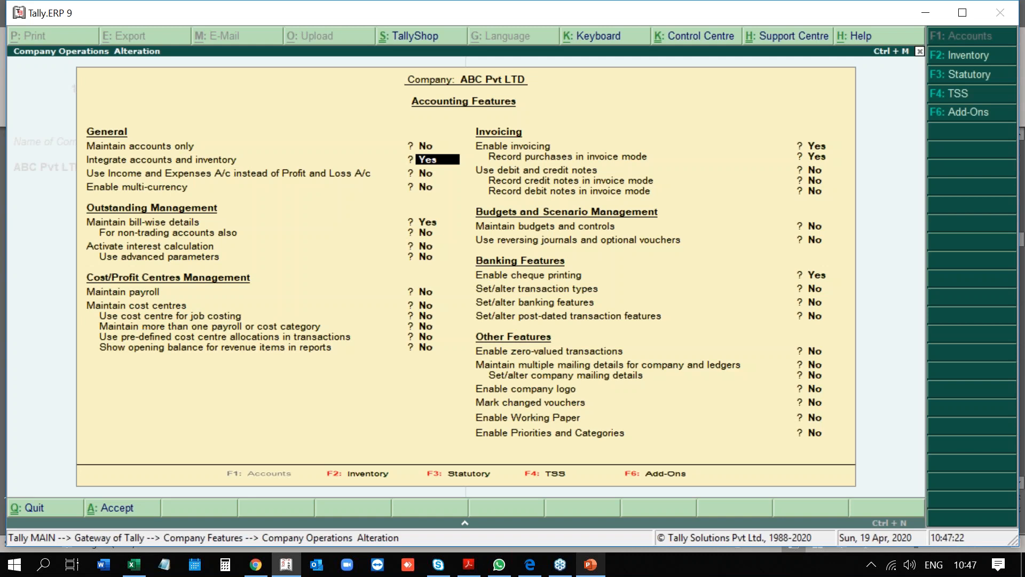
pyautogui.press('Up')
pyautogui.write('yes')
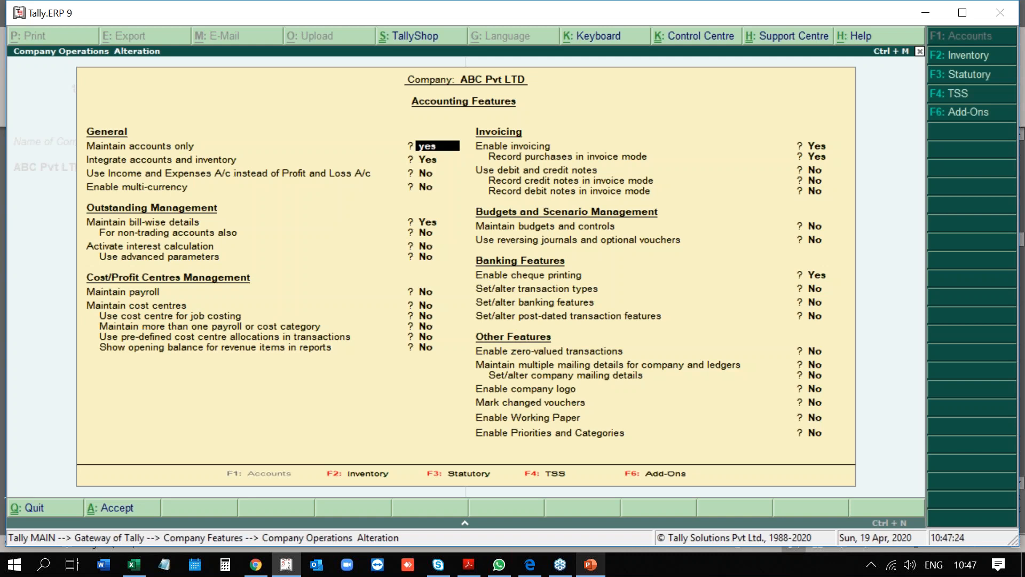
pyautogui.press('Return')
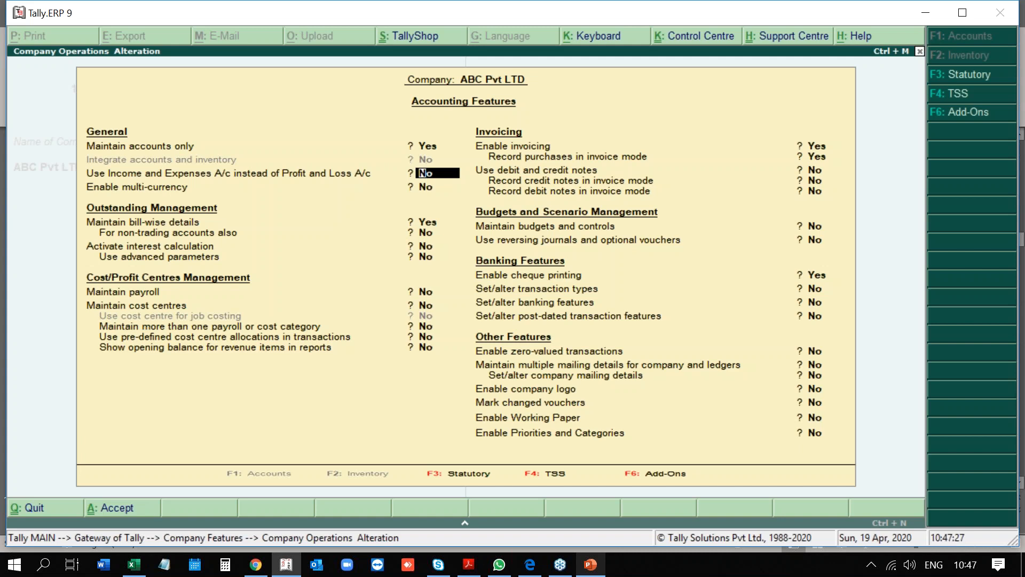
pyautogui.press('Up')
pyautogui.write('no')
pyautogui.press('Return')
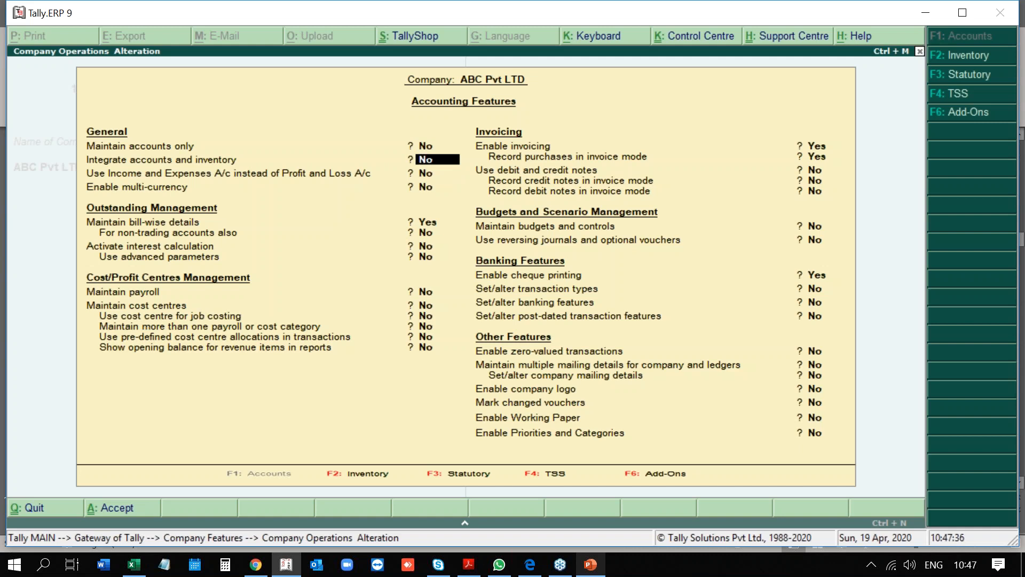
pyautogui.write('yes')
pyautogui.press('Return')
pyautogui.press('Up')
# Confirm inventory integration as Yes and set Enable multi-currency to Yes.
pyautogui.write('y')
pyautogui.press('Return')
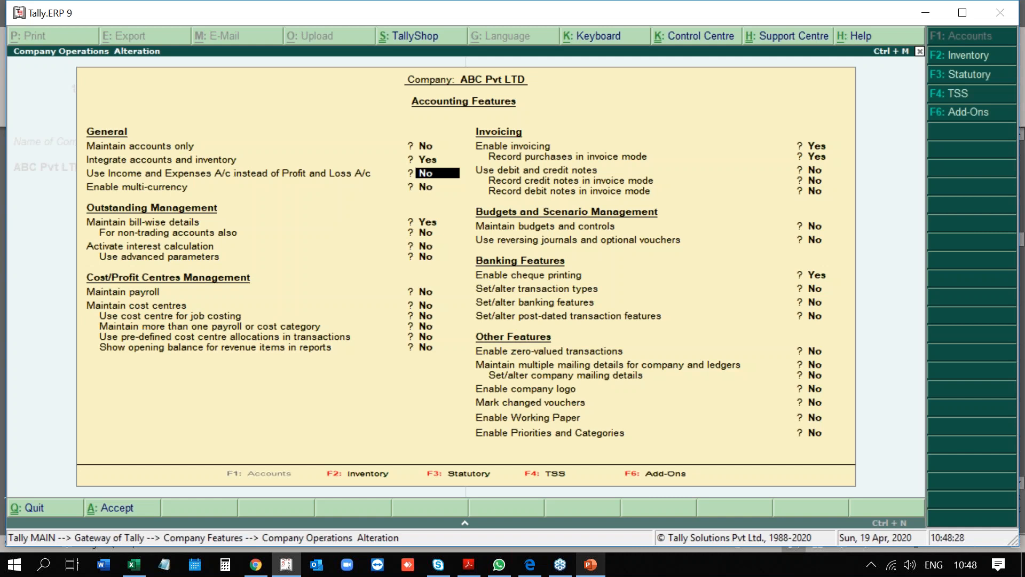
pyautogui.press('Return')
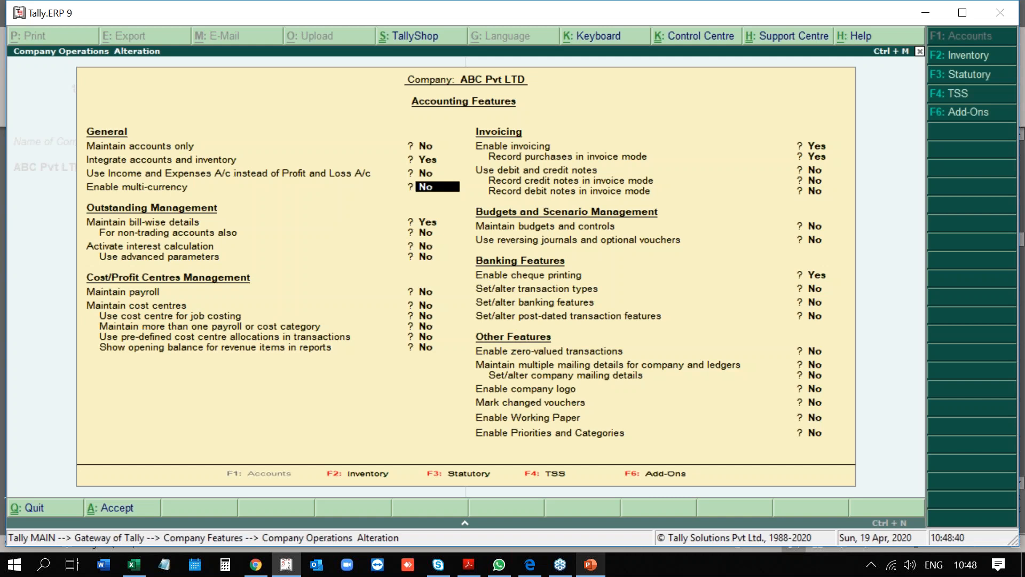
pyautogui.write('yes')
pyautogui.press('Return')
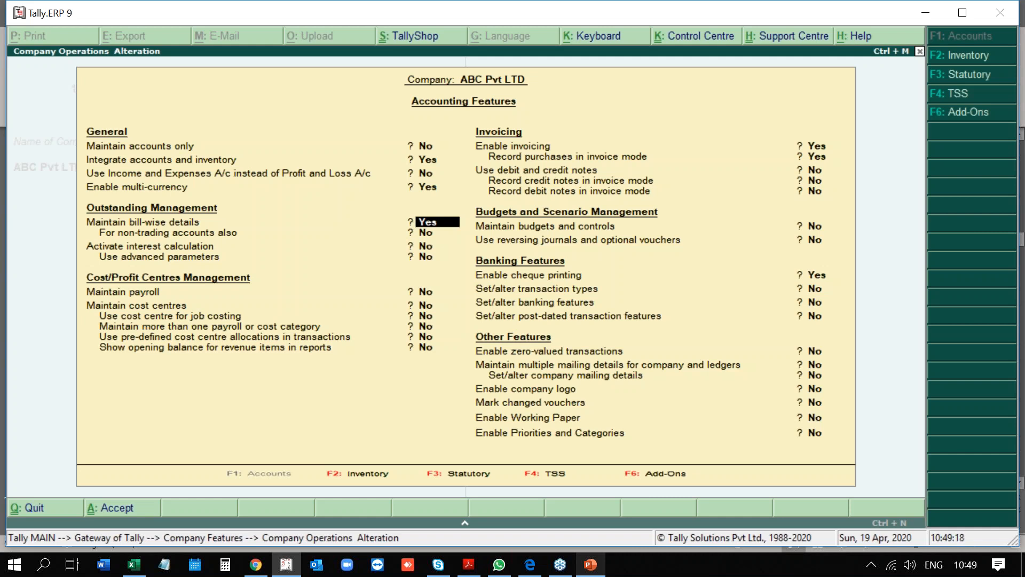
# Save the accounting features and go to the Ledgers menu under Accounts Info.
pyautogui.hotkey('ctrl', 'a')
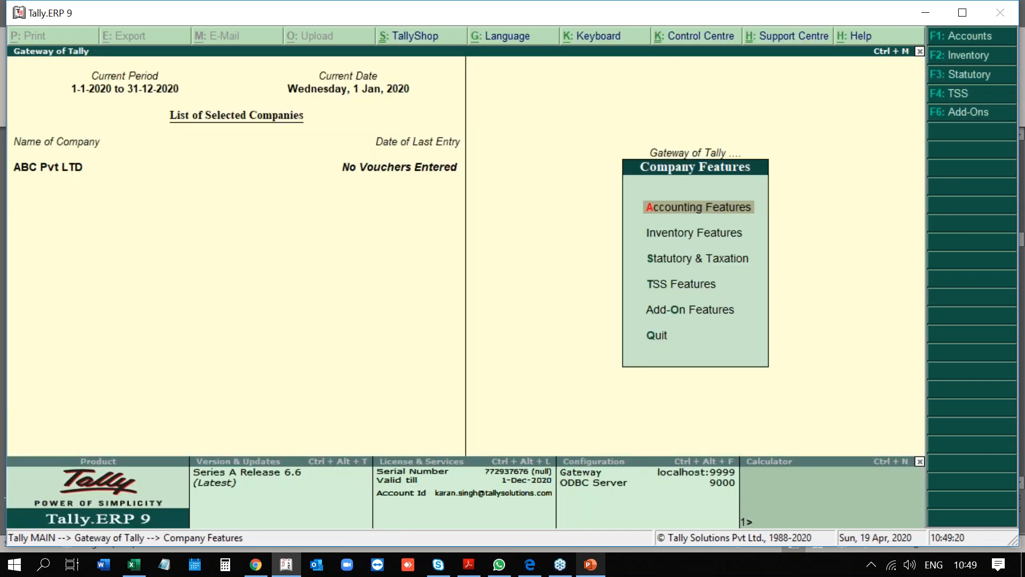
pyautogui.press('Escape')
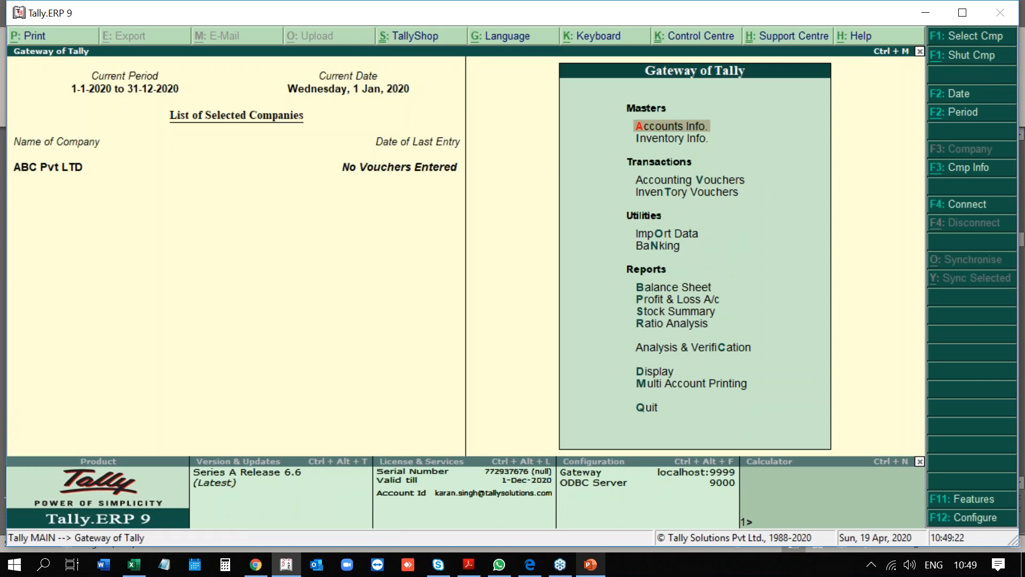
pyautogui.press('Return')
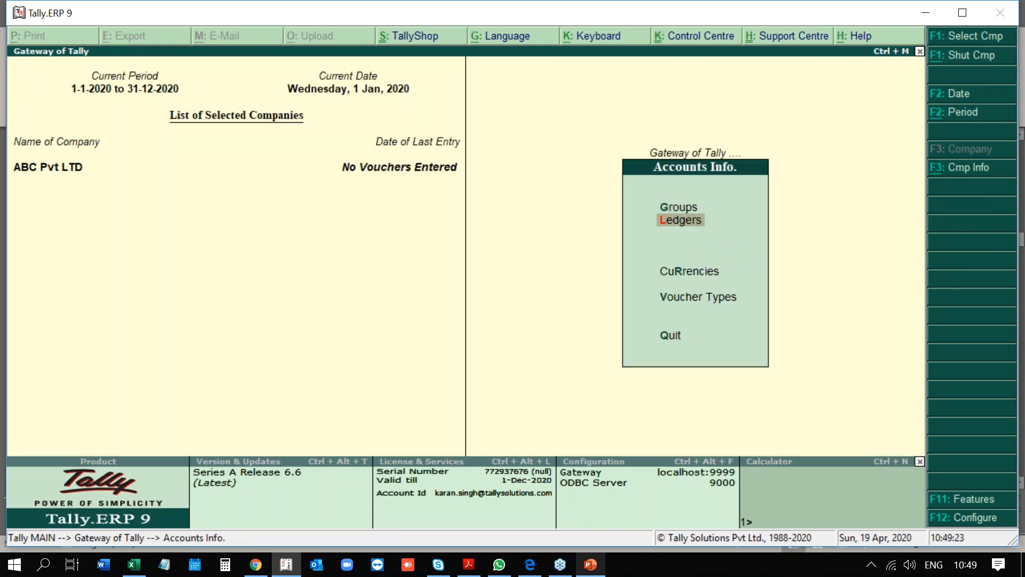
pyautogui.press('Return')
pyautogui.press('Down')
pyautogui.press('Up')
# Create a ledger named Customer under the Sundry Debtors group.
pyautogui.press('Return')
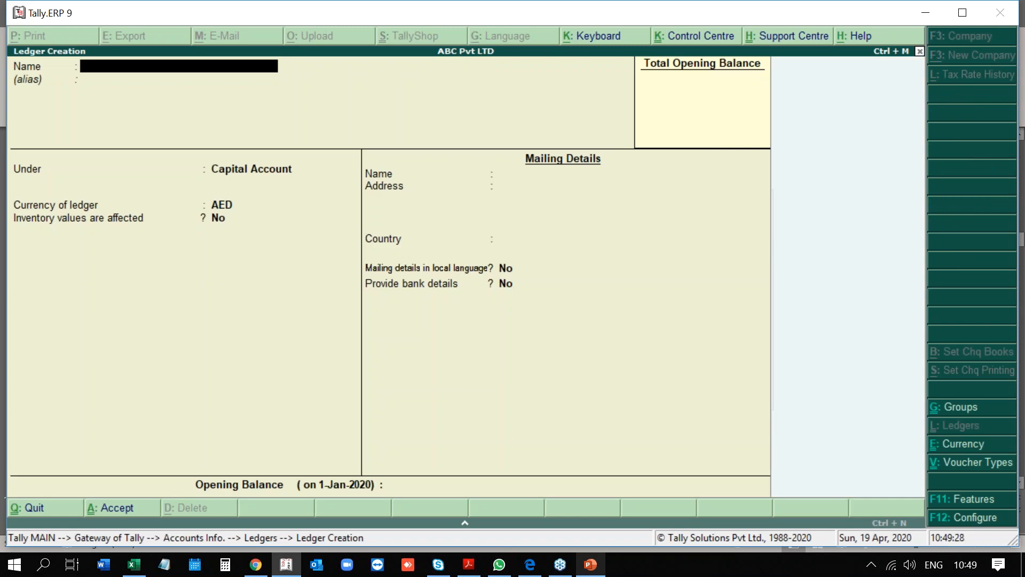
pyautogui.write('Customer')
pyautogui.press('Return')
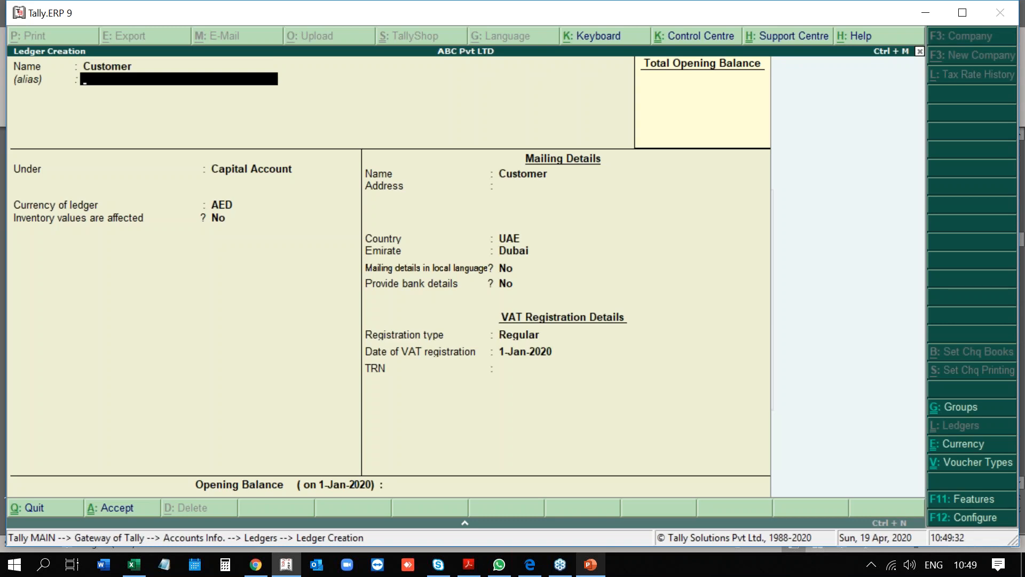
pyautogui.press('Return')
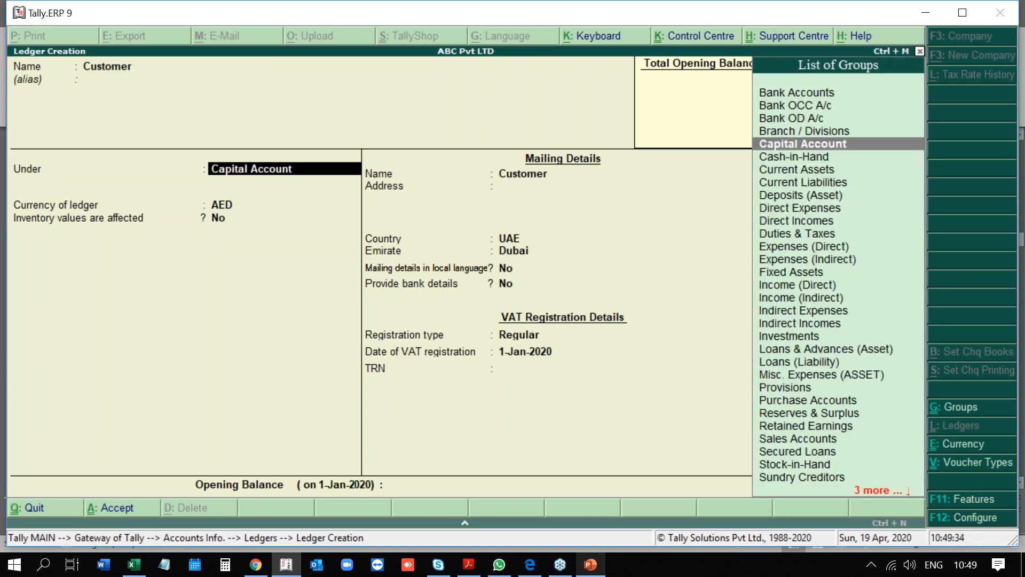
pyautogui.write('Sundr')
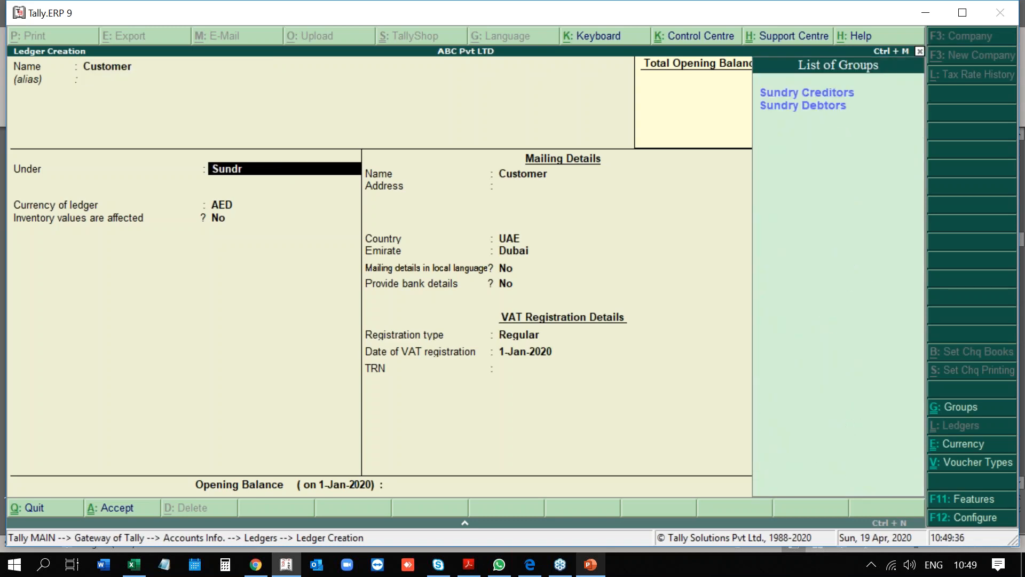
pyautogui.press('Down')
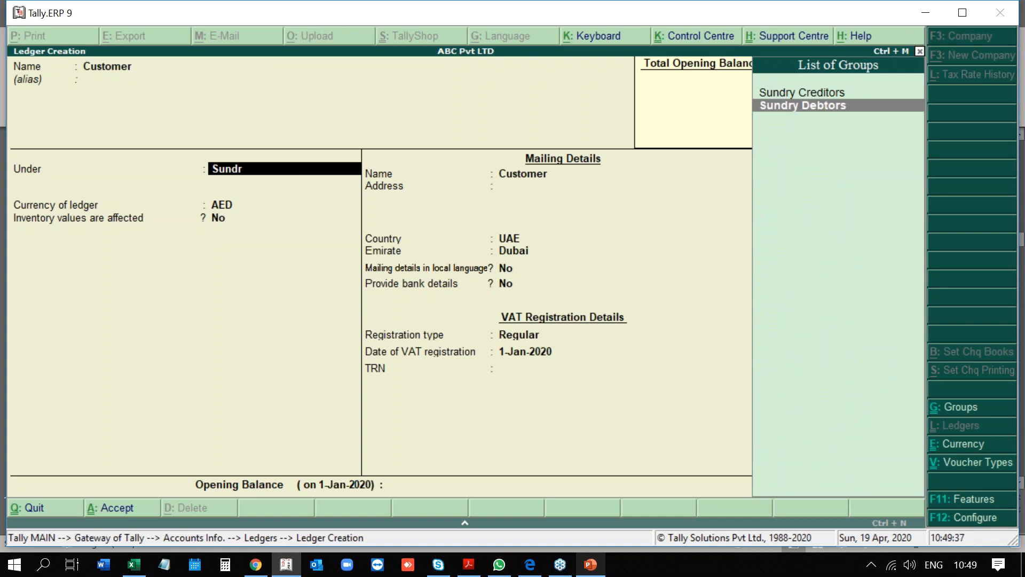
pyautogui.press('Return')
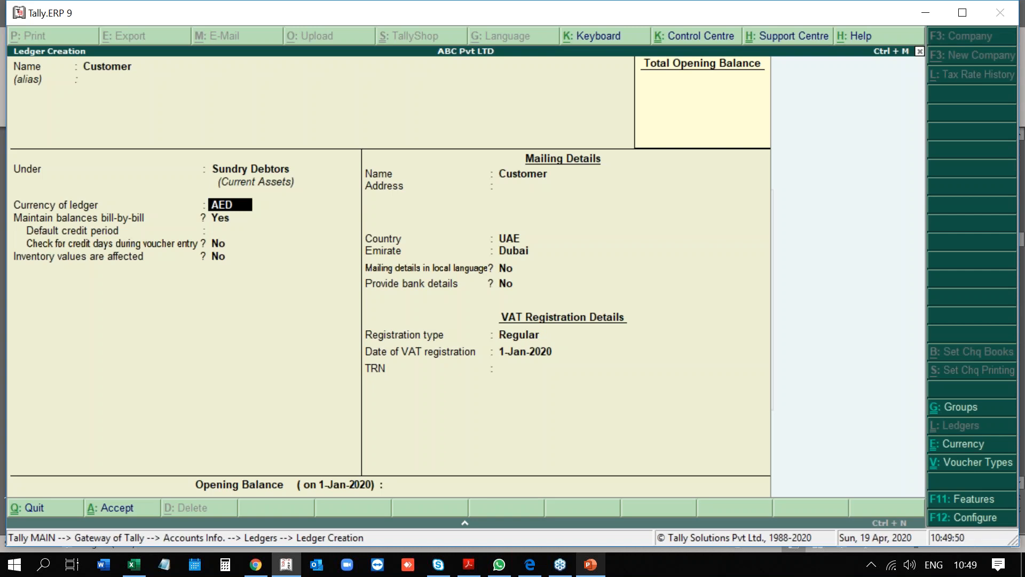
pyautogui.press('Return')
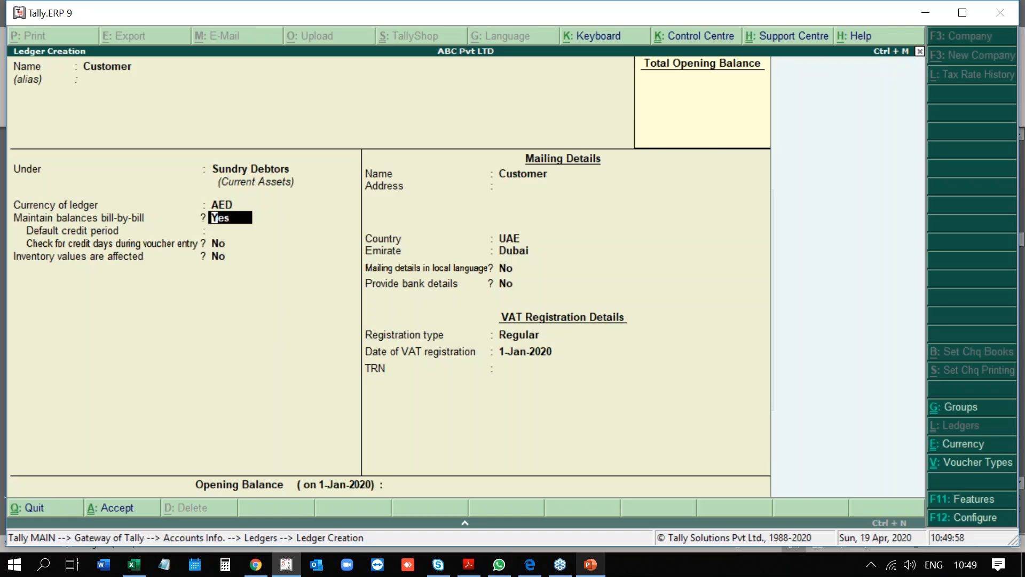
# Reopen the company's Accounting Features from the ledger screen and move through its settings.
pyautogui.press('F11')
pyautogui.press('Return')
pyautogui.press('Return')
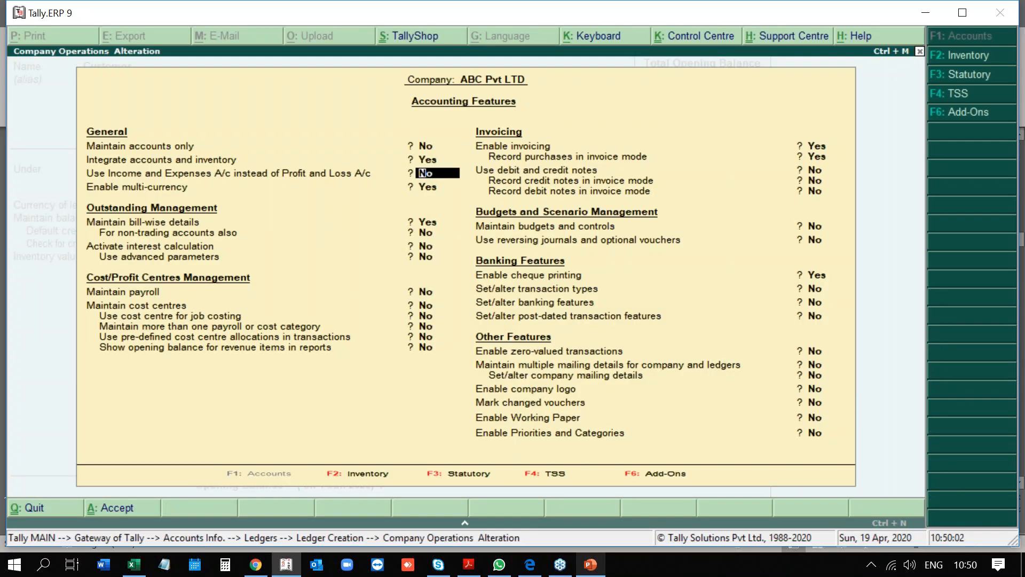
pyautogui.press('Return')
pyautogui.press('Return')
# Set Maintain bill-wise details to No and accept, then reopen F11 and set it back to Yes.
pyautogui.write('no')
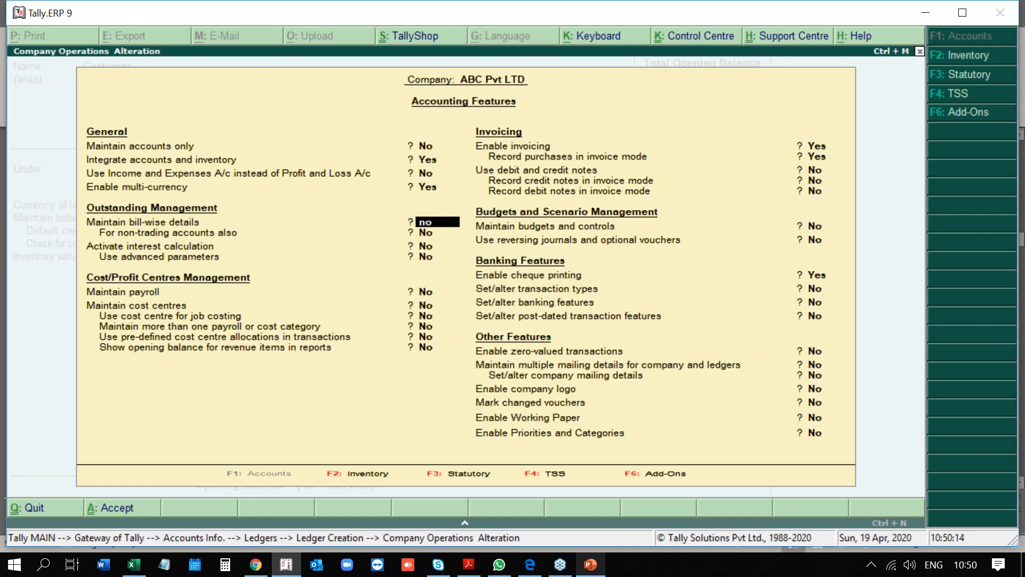
pyautogui.hotkey('ctrl', 'a')
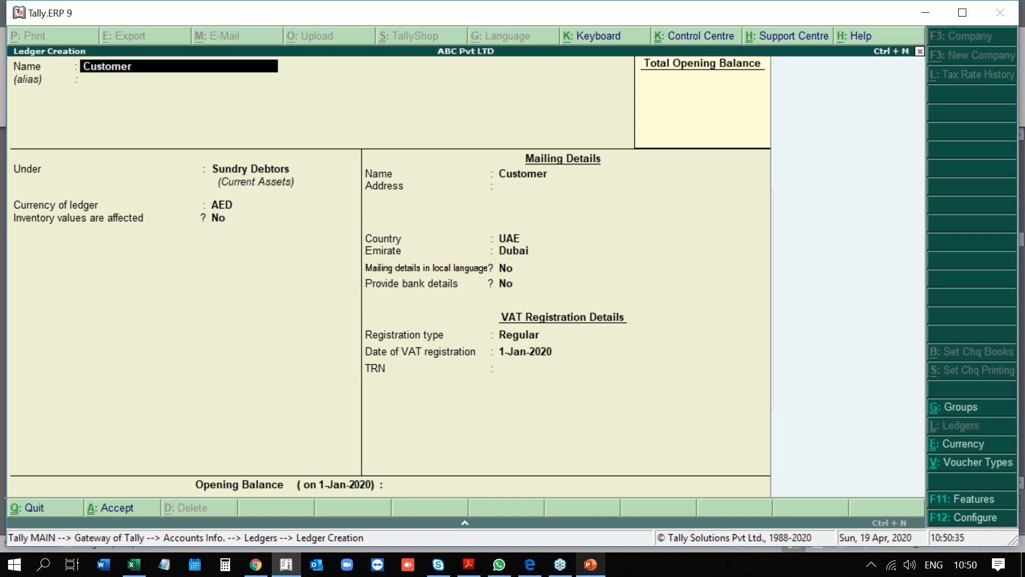
pyautogui.press('F11')
pyautogui.press('Return')
pyautogui.press('Return')
pyautogui.press('Return')
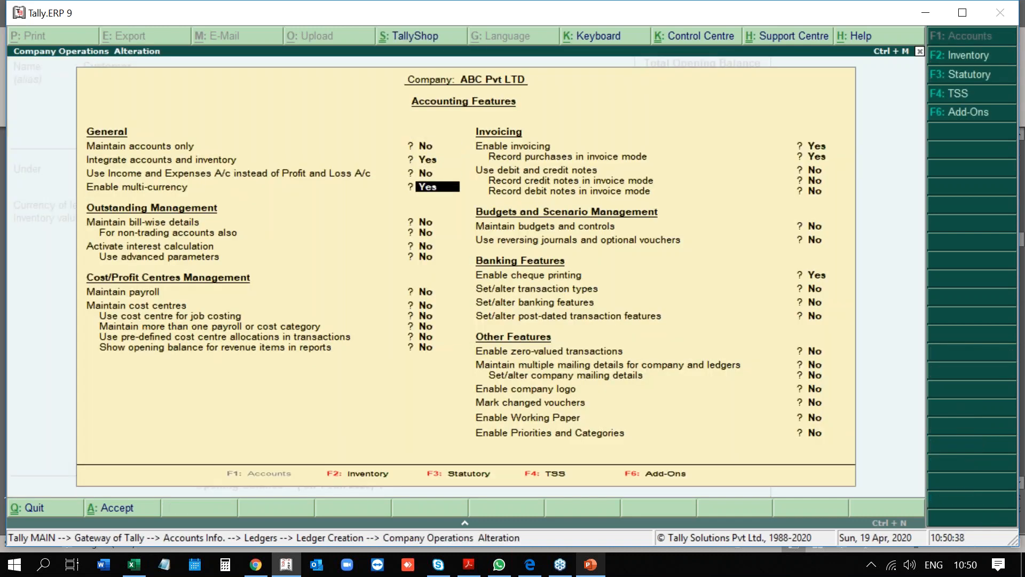
pyautogui.write('yes')
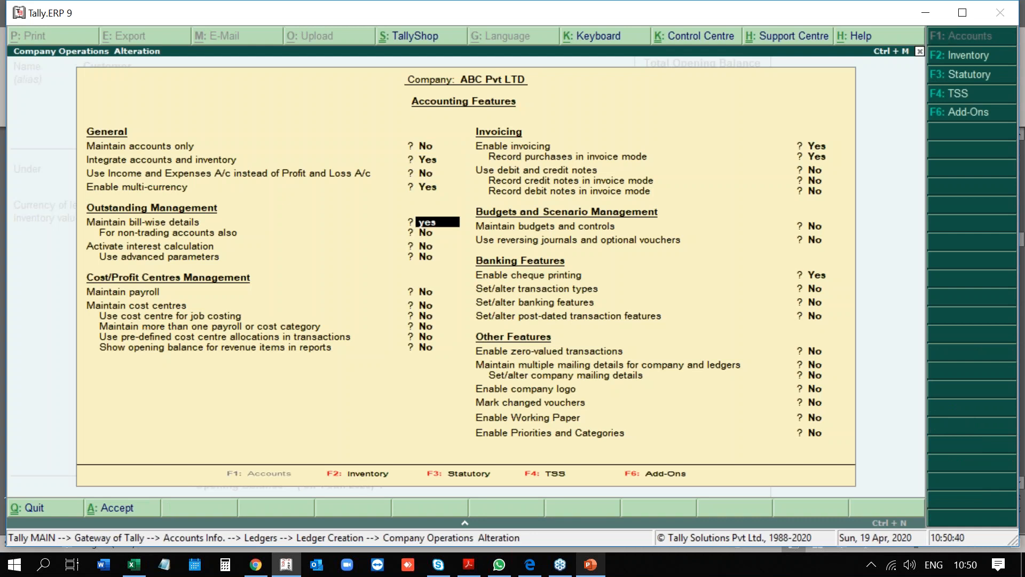
pyautogui.press('Return')
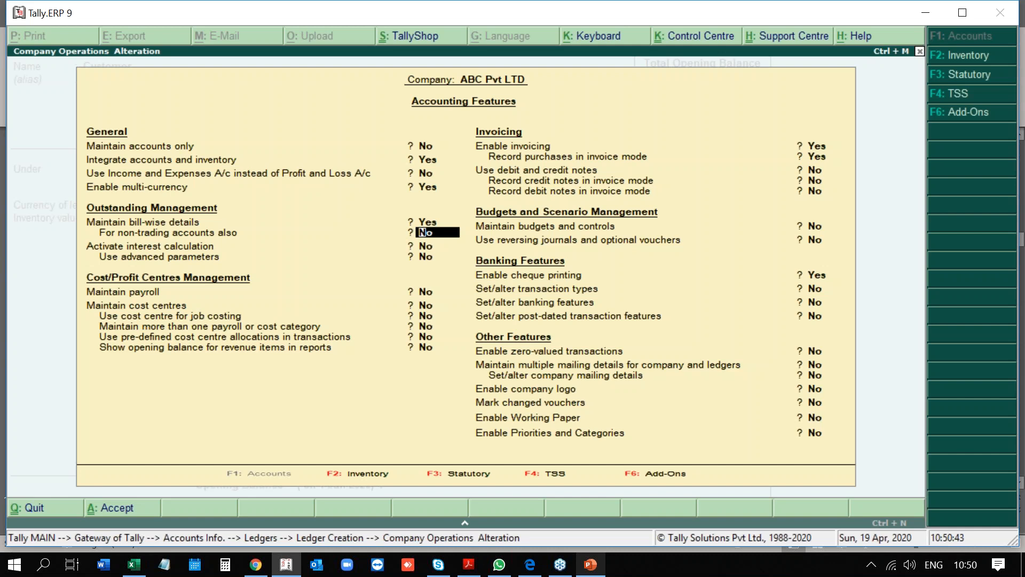
pyautogui.hotkey('ctrl', 'a')
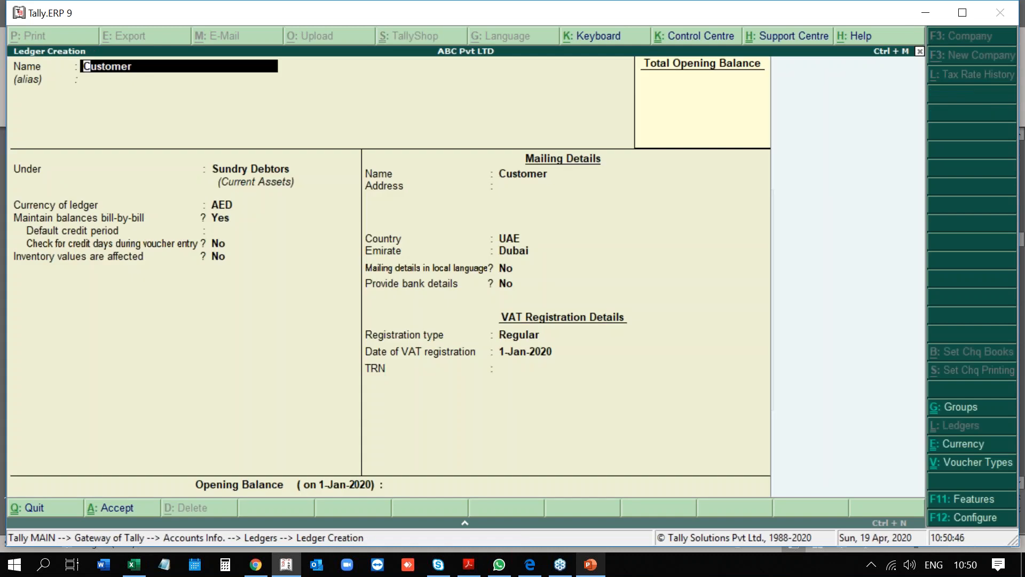
# Move through the Customer ledger's alias, bill-by-bill, credit period and mailing fields without changes.
pyautogui.press('Return')
pyautogui.press('Return')
pyautogui.press('Return')
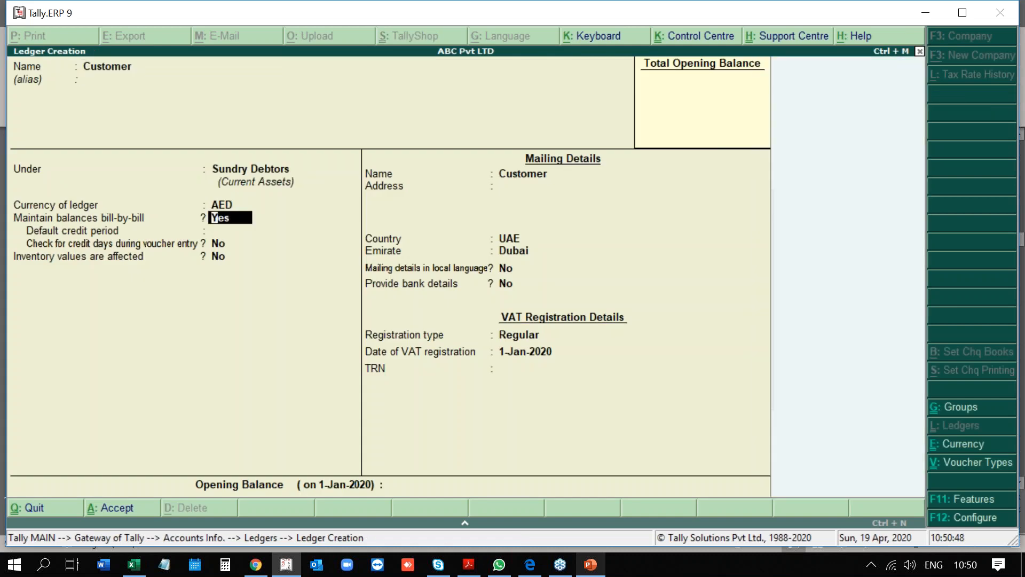
pyautogui.press('Return')
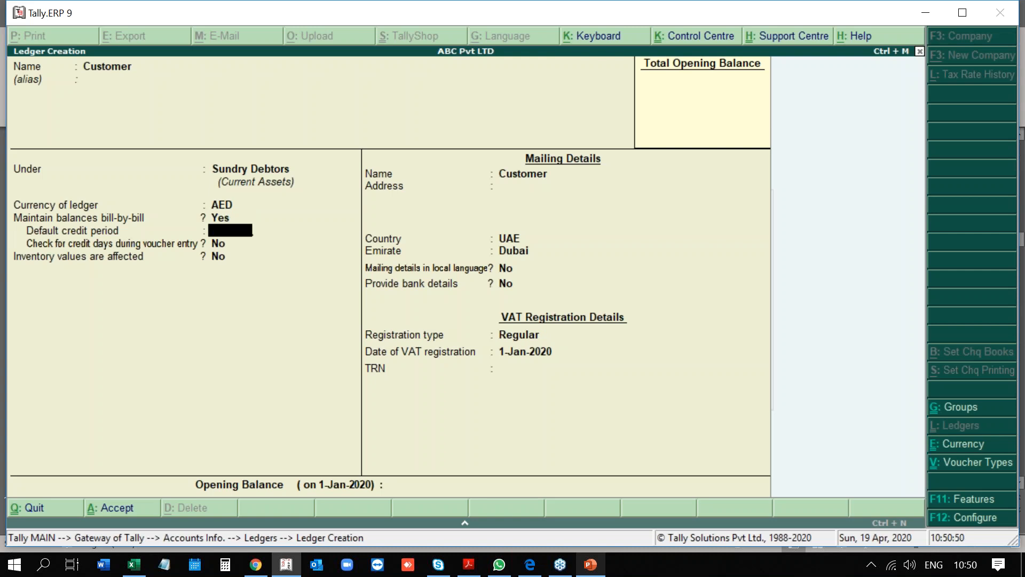
pyautogui.press('Return')
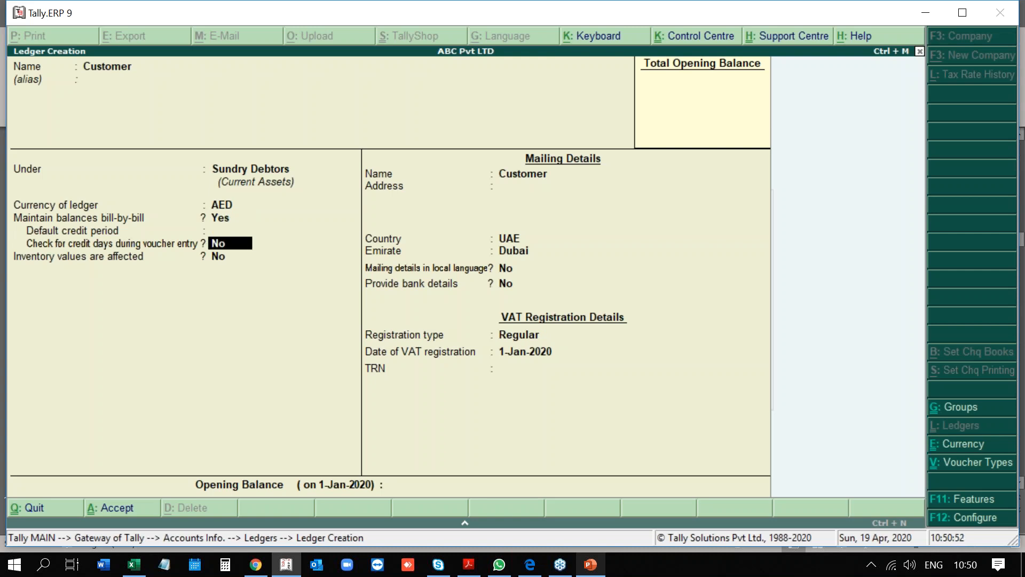
pyautogui.press('Return')
pyautogui.press('Return')
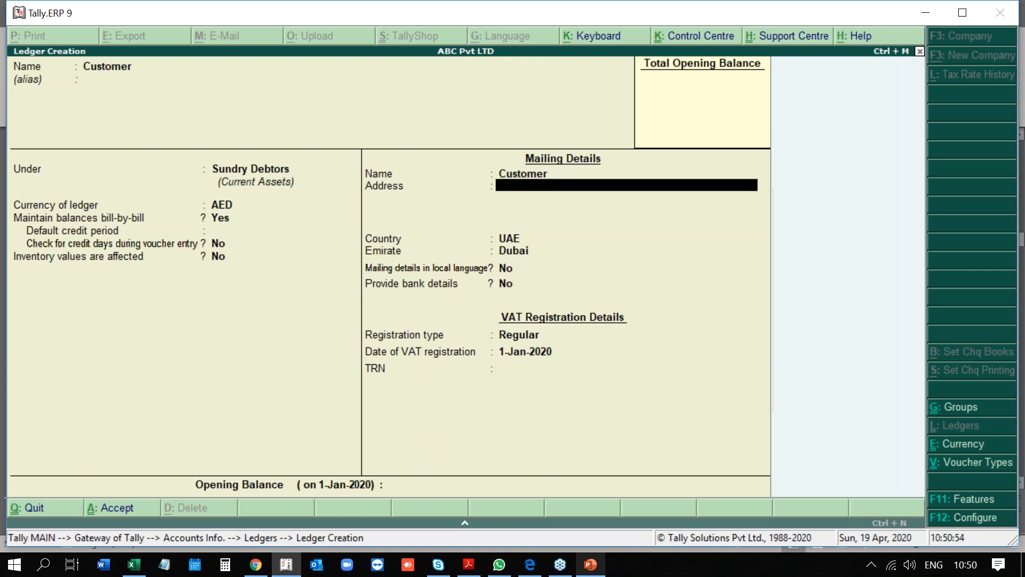
pyautogui.press('Return')
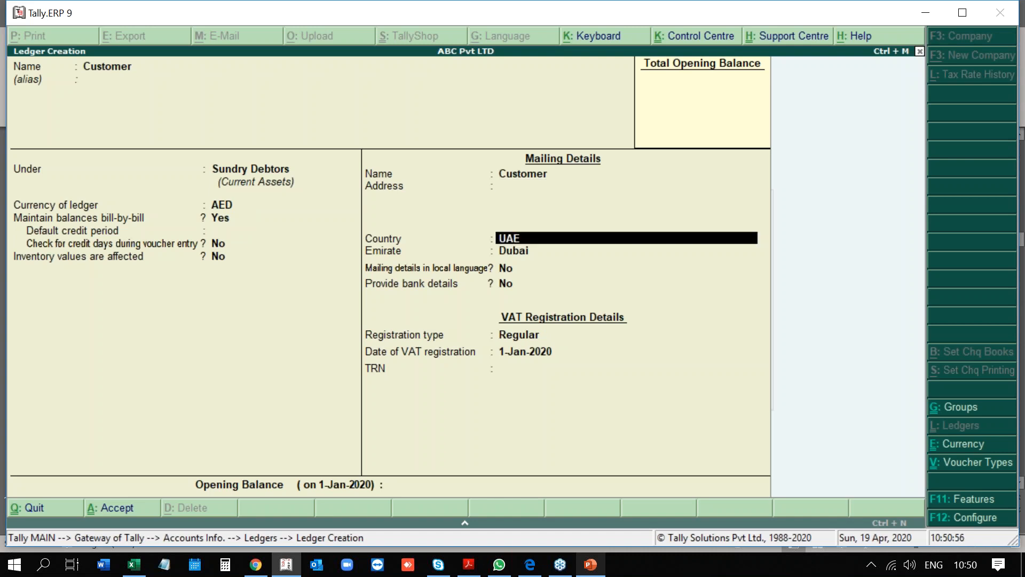
pyautogui.press('Return')
pyautogui.press('Return')
# Abandon the Customer ledger creation and return to the Gateway of Tally.
pyautogui.press('Return')
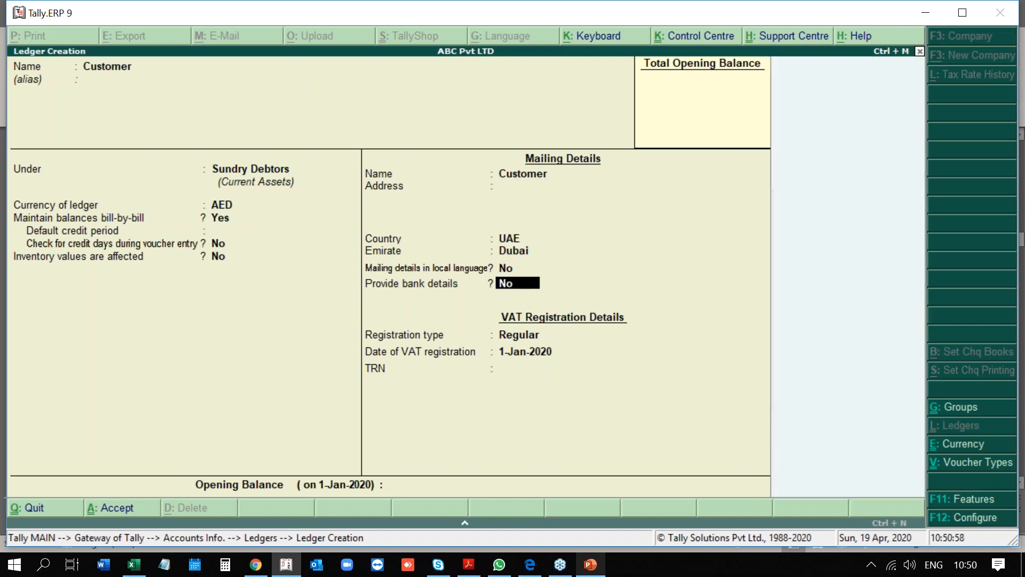
pyautogui.press('Return')
pyautogui.press('Escape')
pyautogui.press('Return')
pyautogui.press('Escape')
pyautogui.press('Escape')
# In Accounting Features, set bill-wise tracking for non-trading accounts to Yes, then back to No.
pyautogui.press('F11')
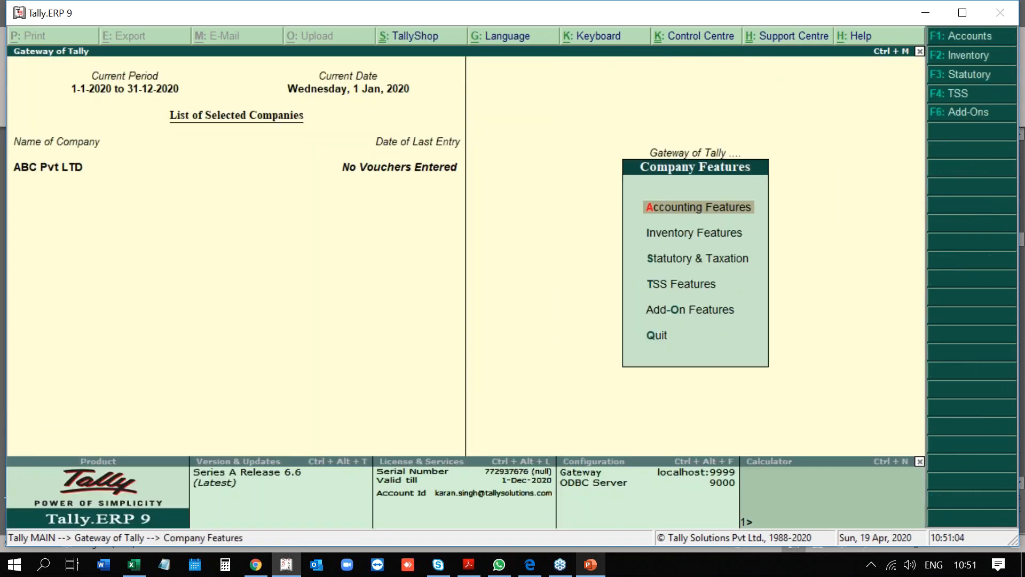
pyautogui.press('Return')
pyautogui.press('Return')
pyautogui.press('Return')
pyautogui.press('Return')
pyautogui.press('Return')
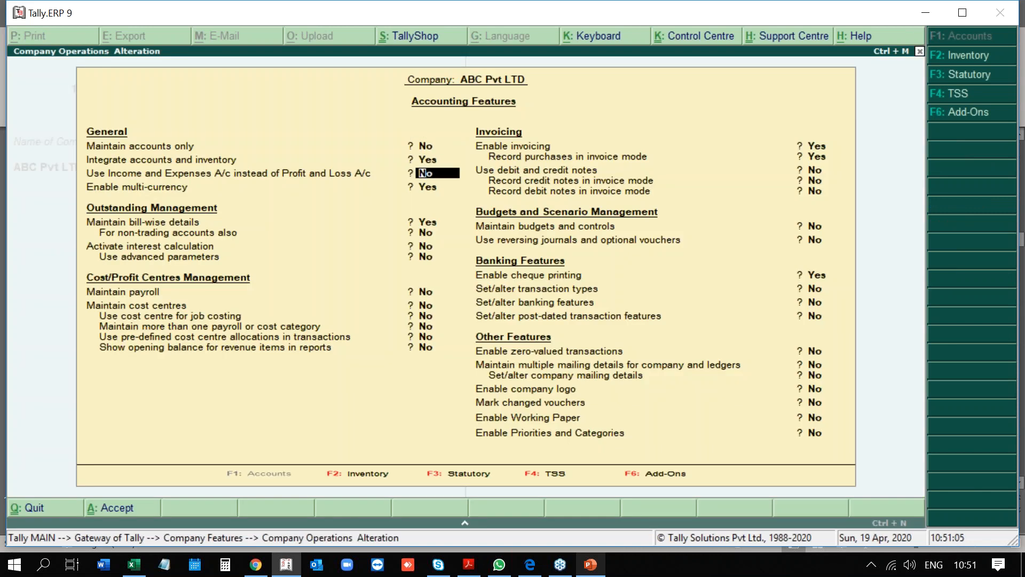
pyautogui.press('Return')
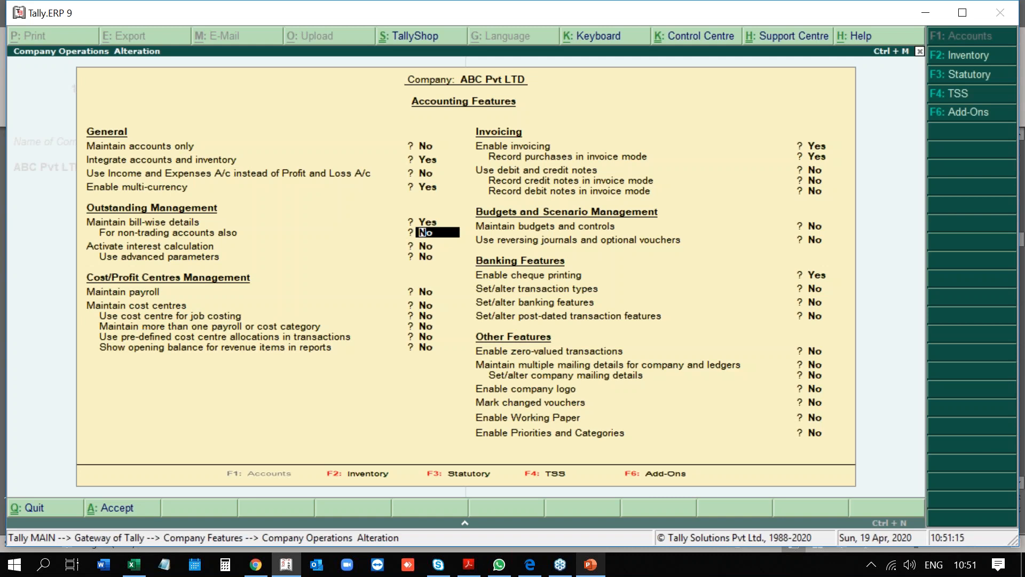
pyautogui.write('ye')
pyautogui.press('Return')
pyautogui.press('Up')
pyautogui.write('no')
pyautogui.press('Return')
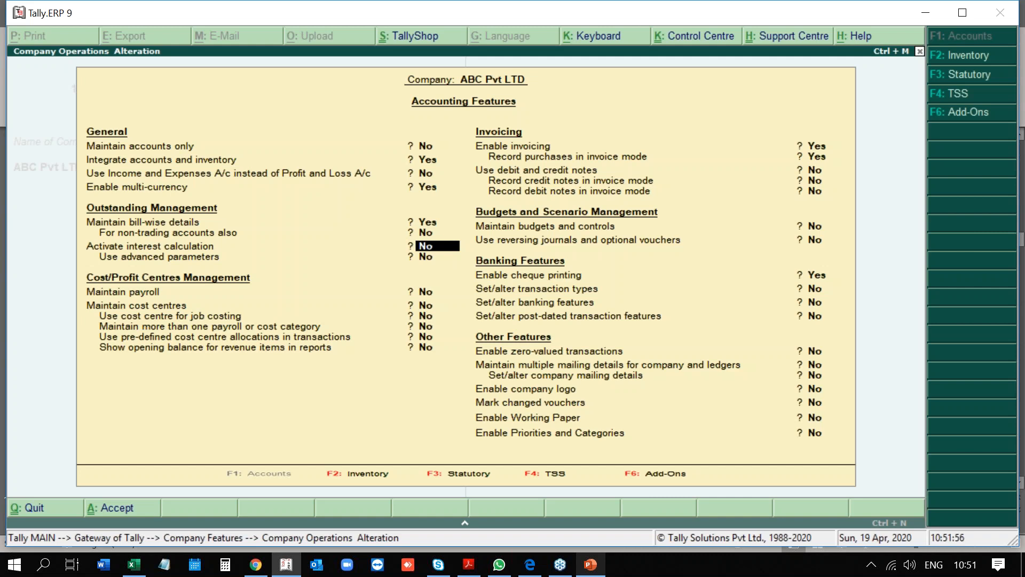
# Switch Activate interest calculation to Yes and back to No, moving on to cost centres.
pyautogui.press('Return')
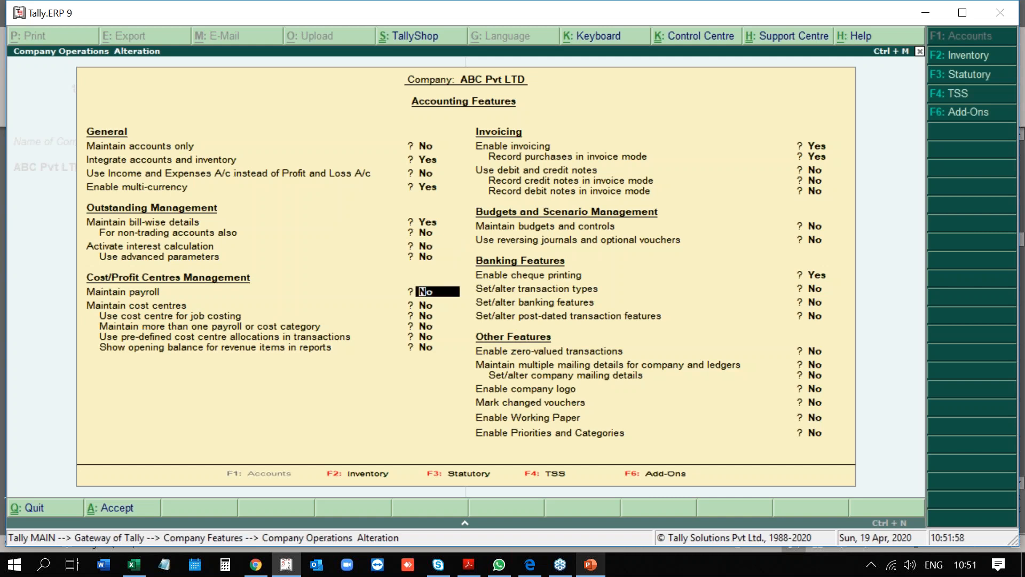
pyautogui.press('Up')
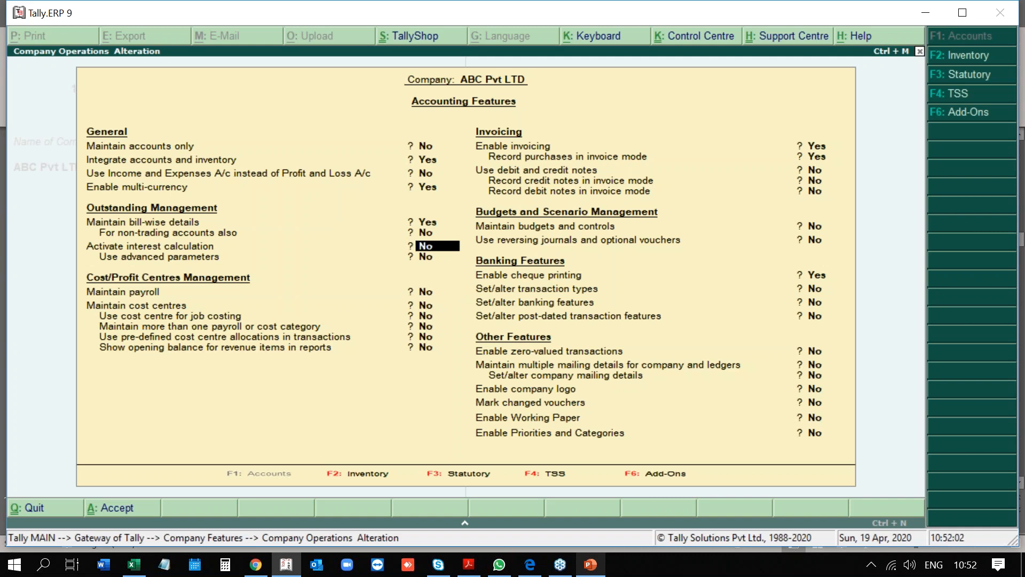
pyautogui.write('y')
pyautogui.press('Return')
pyautogui.press('Up')
pyautogui.write('n')
pyautogui.press('Return')
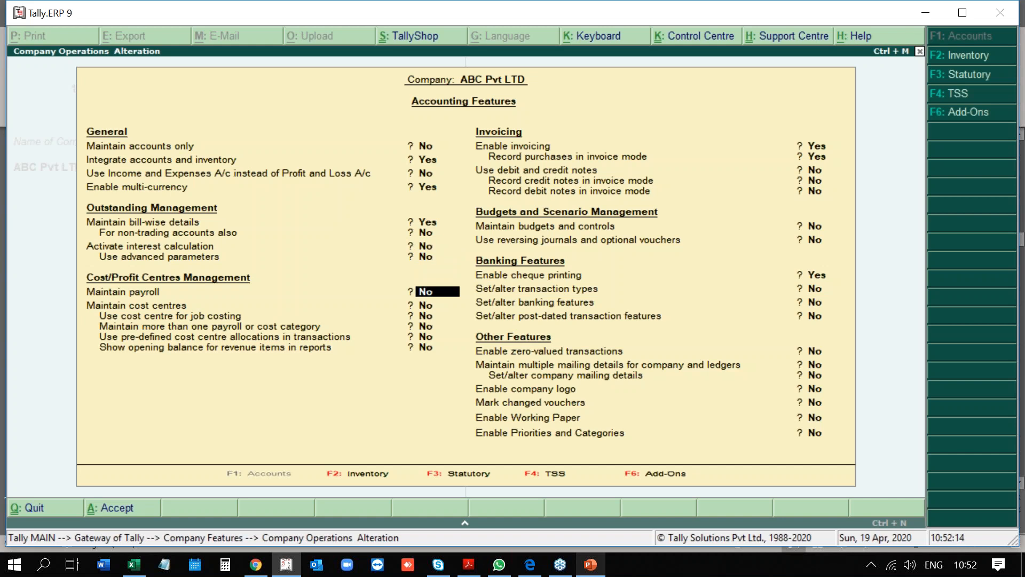
pyautogui.press('Return')
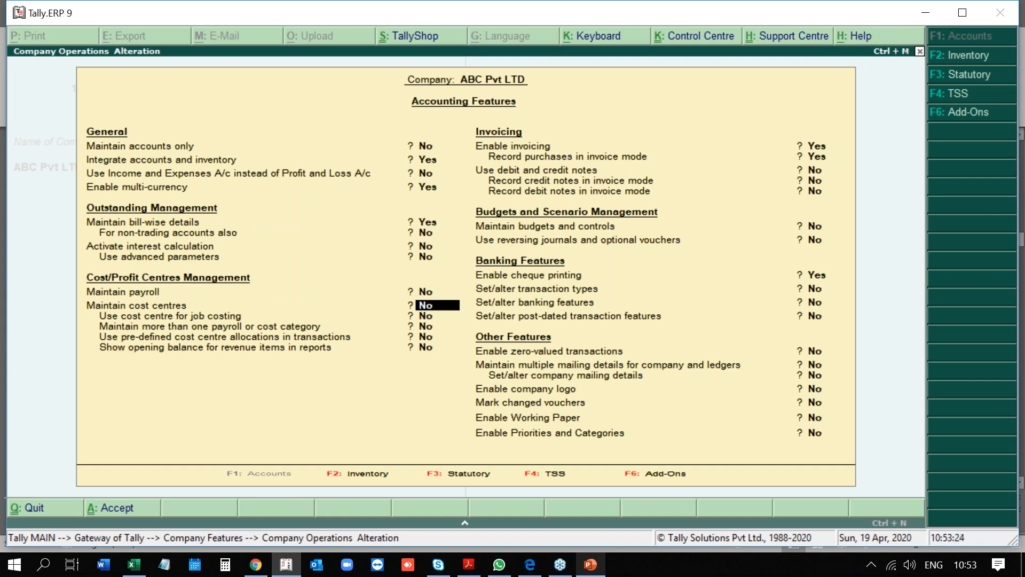
pyautogui.press('Return')
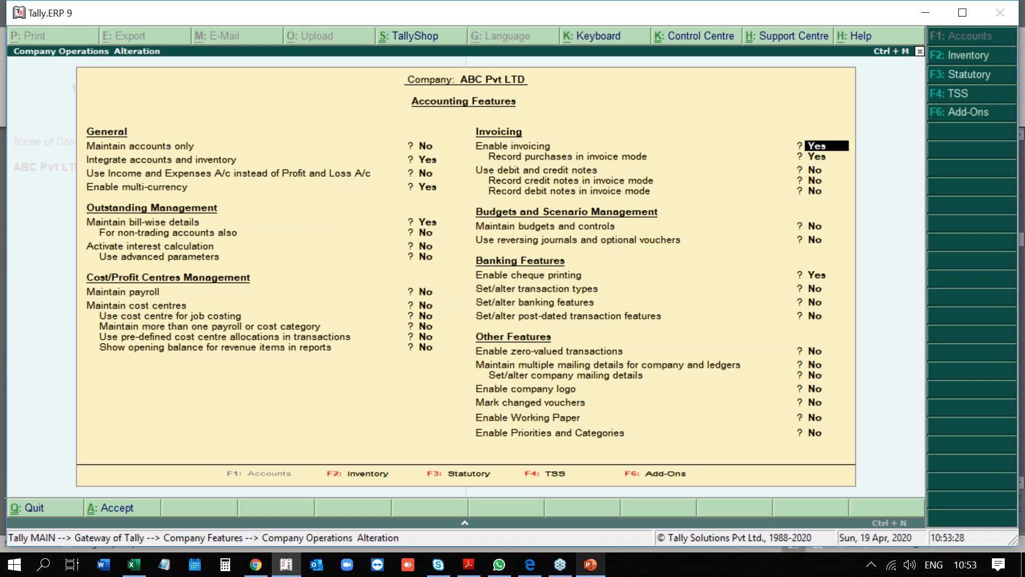
pyautogui.press('Return')
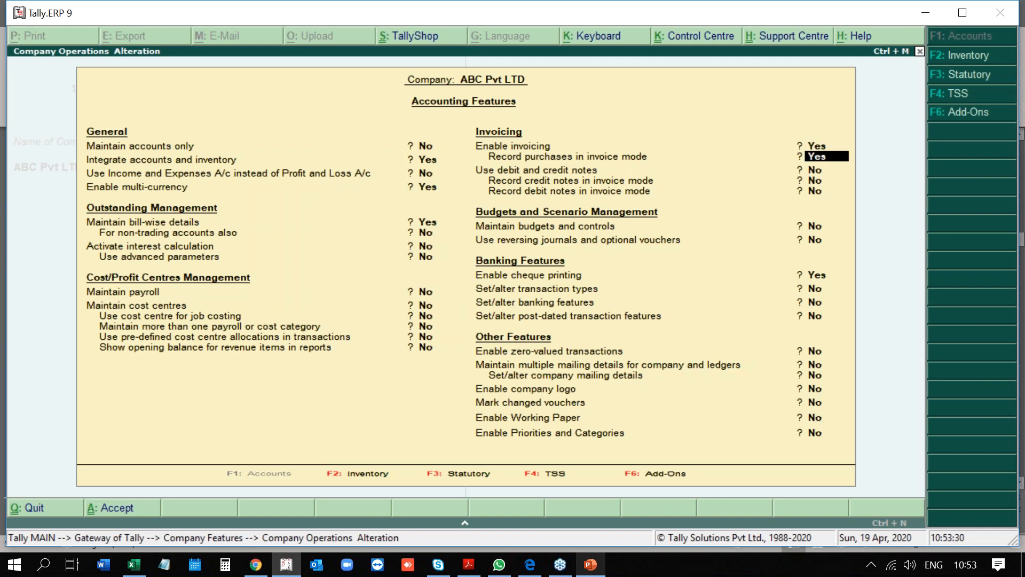
pyautogui.press('Return')
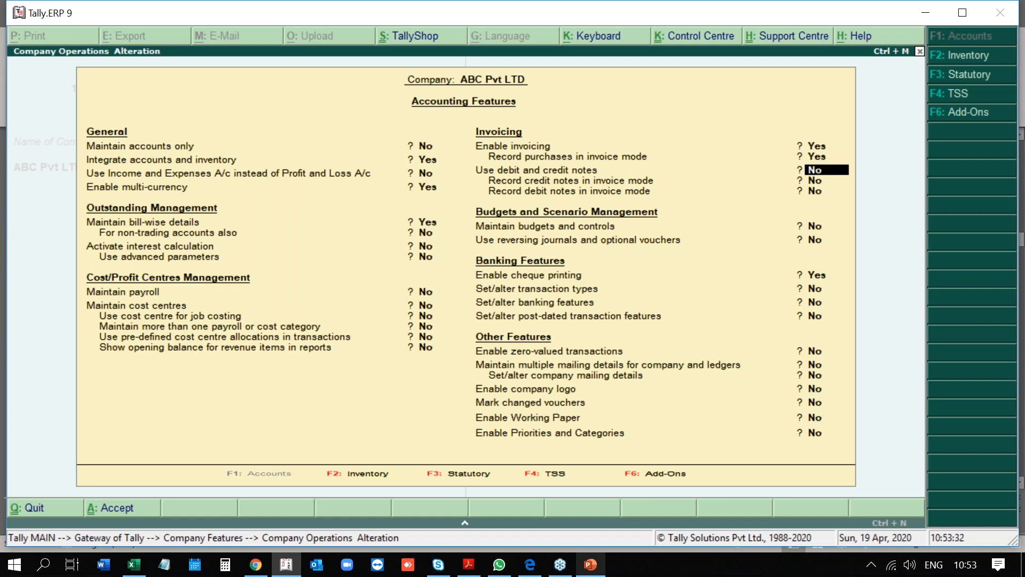
pyautogui.press('Return')
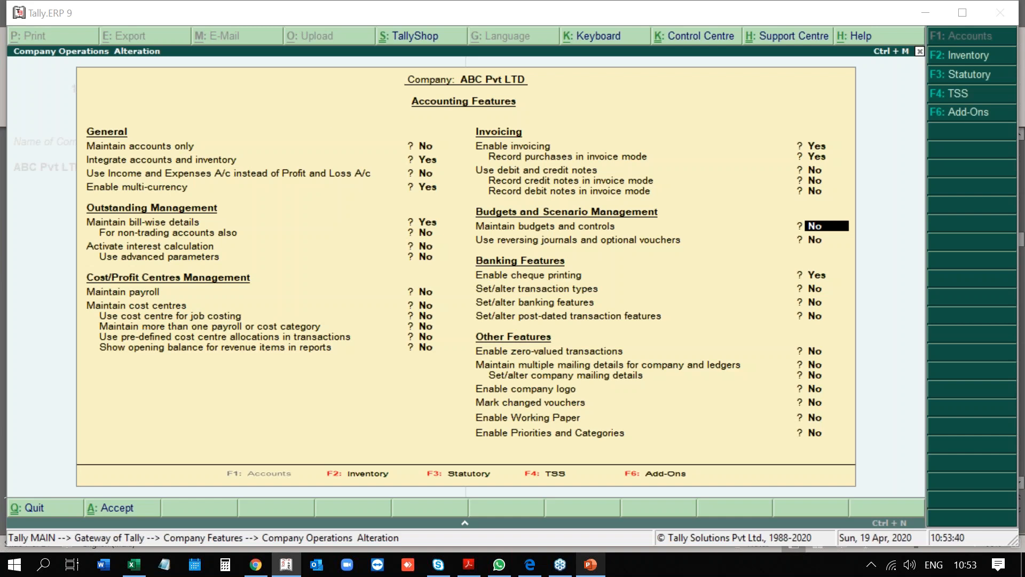
pyautogui.press('Return')
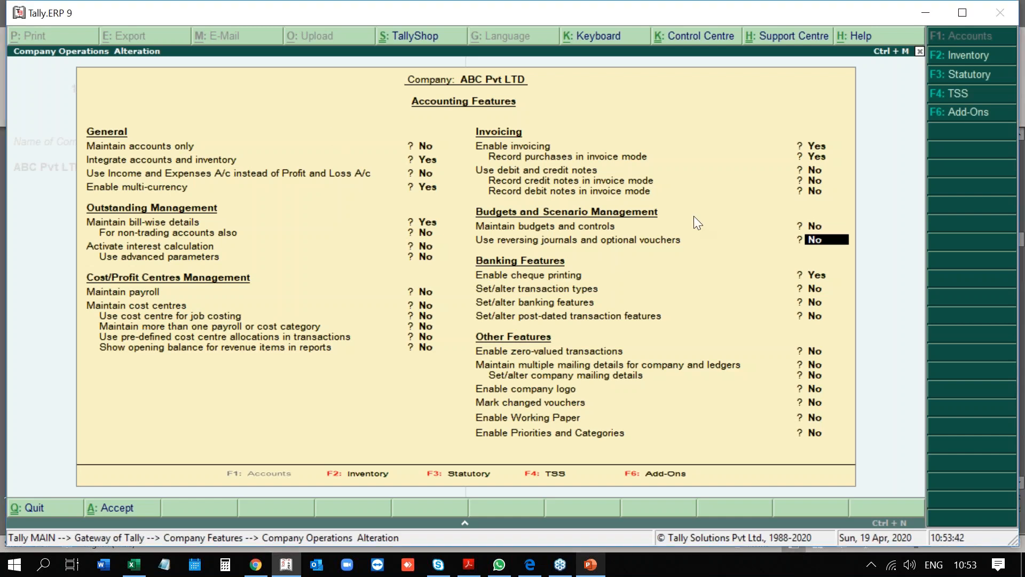
pyautogui.press('Return')
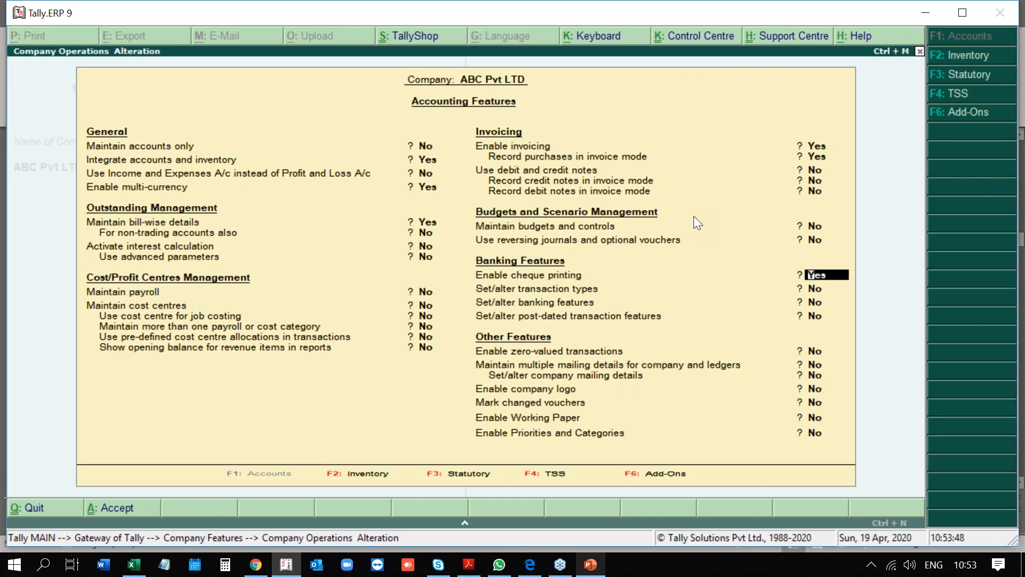
pyautogui.press('Return')
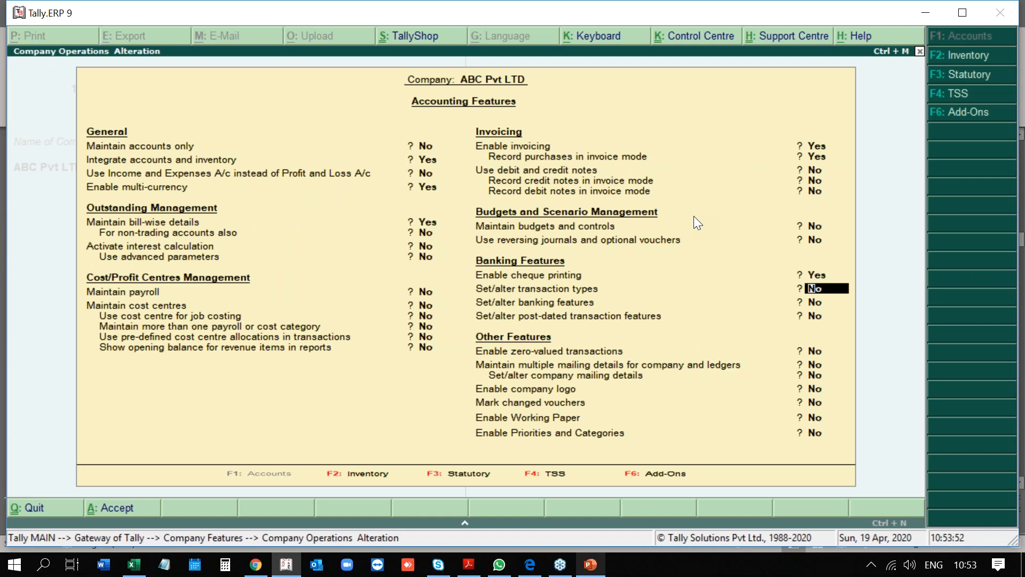
pyautogui.press('Return')
# Set banking features to Yes with beneficiary code No, and post-dated transaction features to Yes.
pyautogui.write('y')
pyautogui.press('Return')
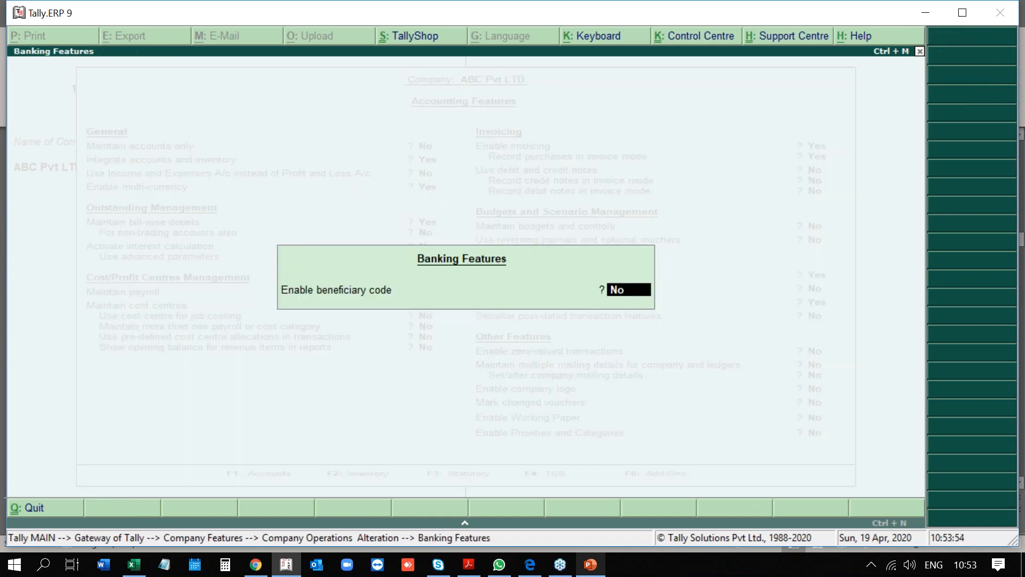
pyautogui.write('n')
pyautogui.press('Return')
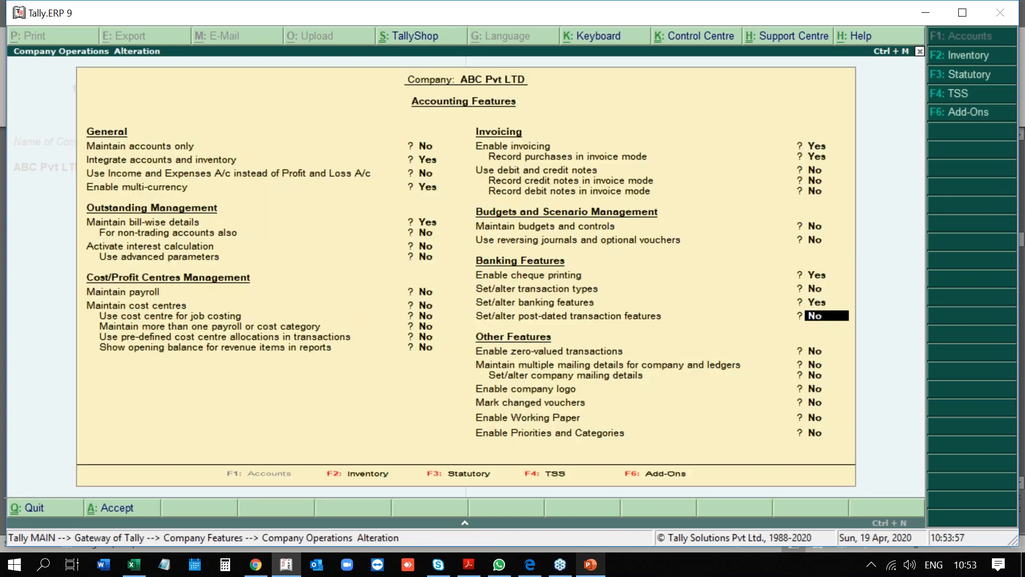
pyautogui.write('yes')
pyautogui.press('Return')
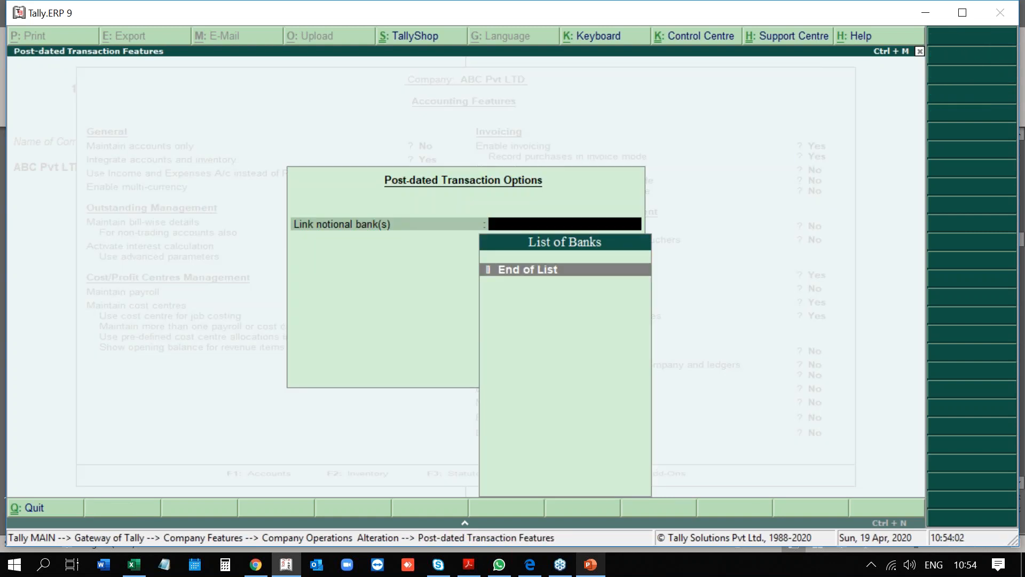
pyautogui.press('Return')
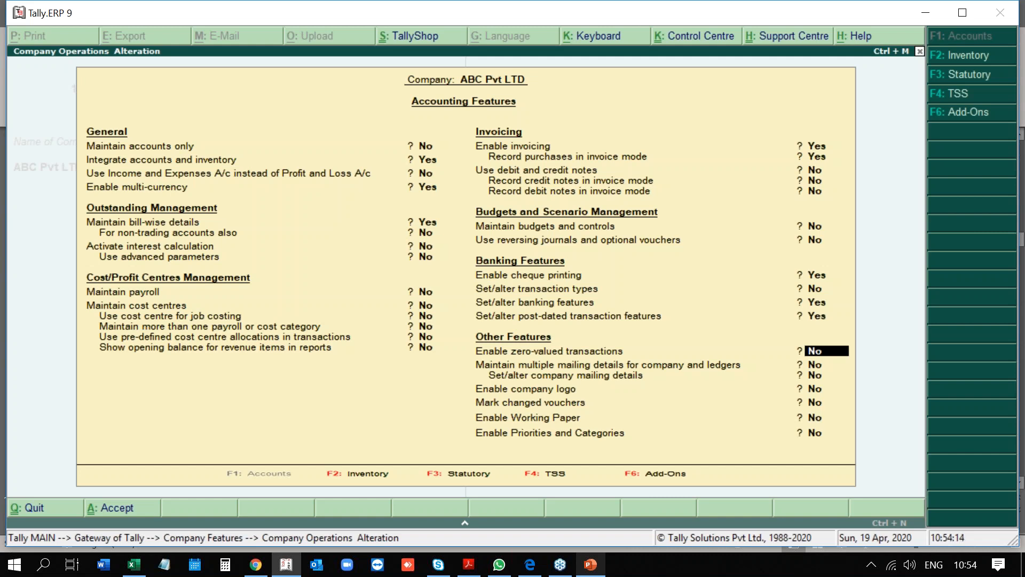
# Set Enable company logo to Yes, skip the logo location, then revert it to No.
pyautogui.press('Return')
pyautogui.press('Return')
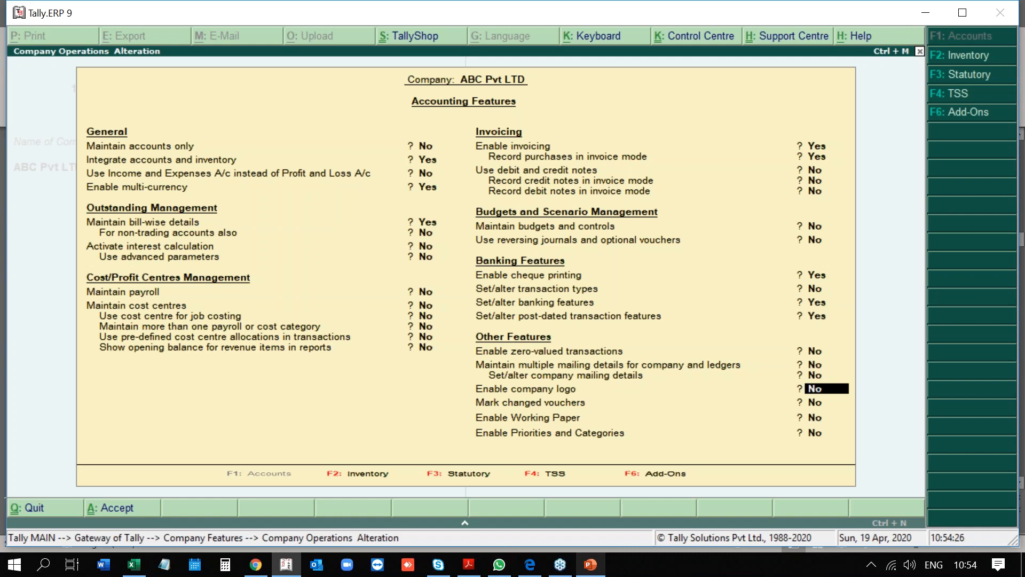
pyautogui.write('yes')
pyautogui.press('Return')
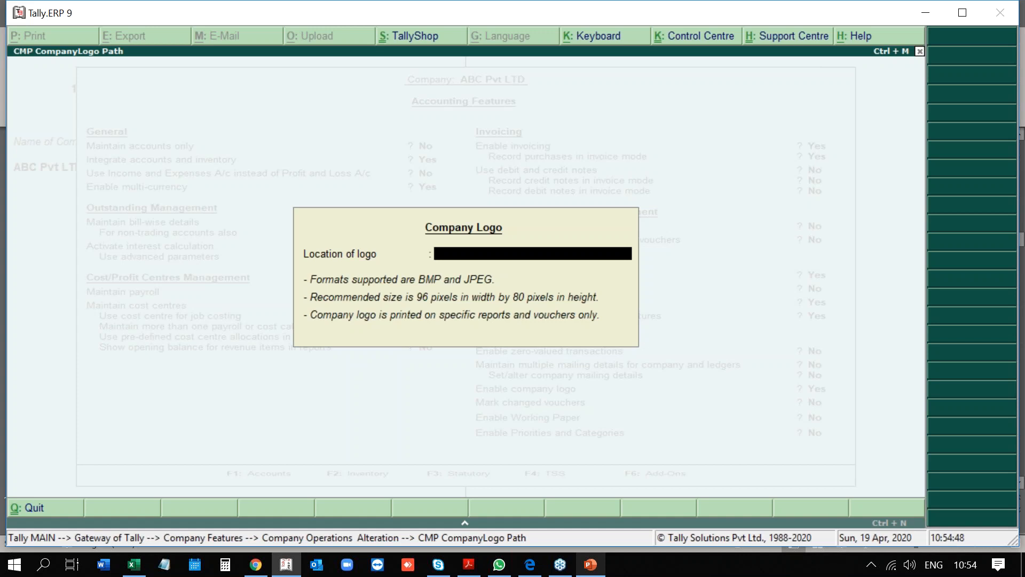
pyautogui.press('Escape')
pyautogui.press('Return')
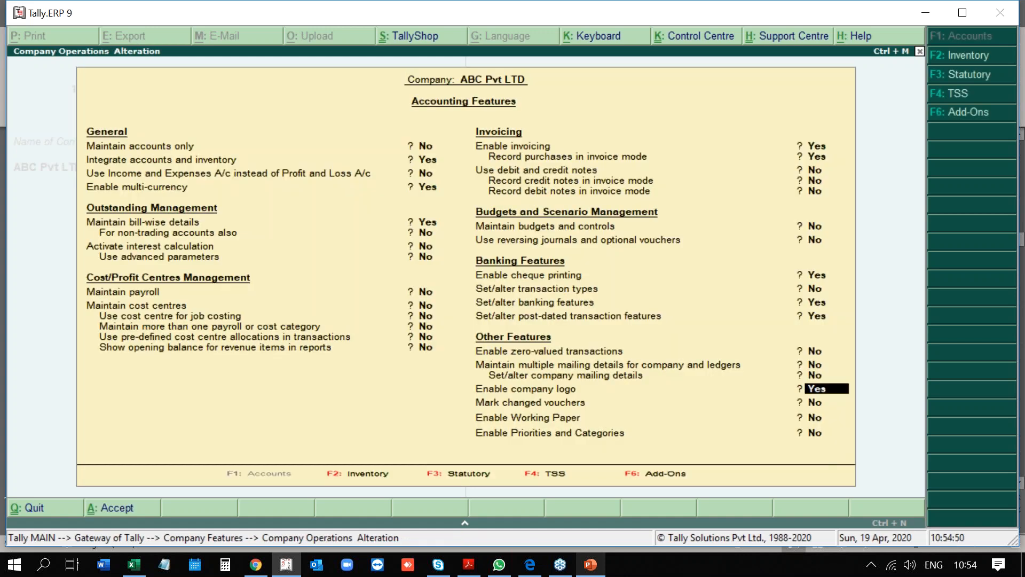
pyautogui.write('no')
pyautogui.press('Return')
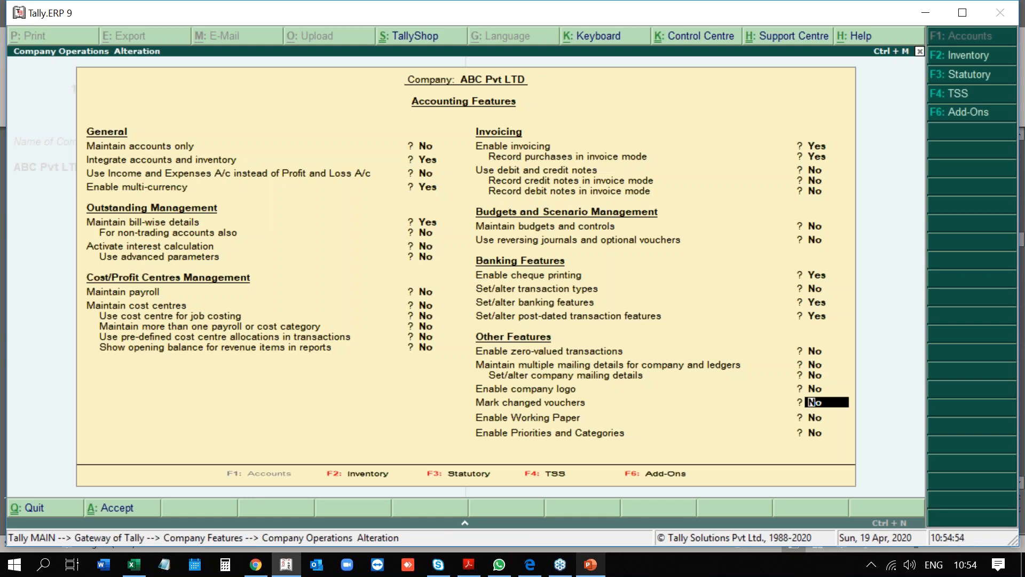
# Leave mark changed vouchers and Working Paper off and go to Inventory Features.
pyautogui.press('Return')
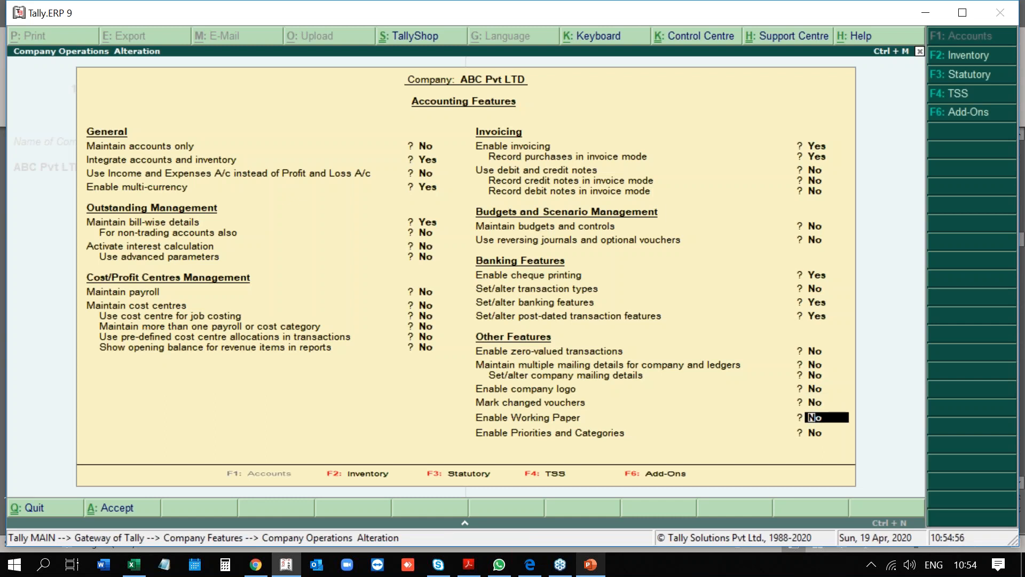
pyautogui.press('Return')
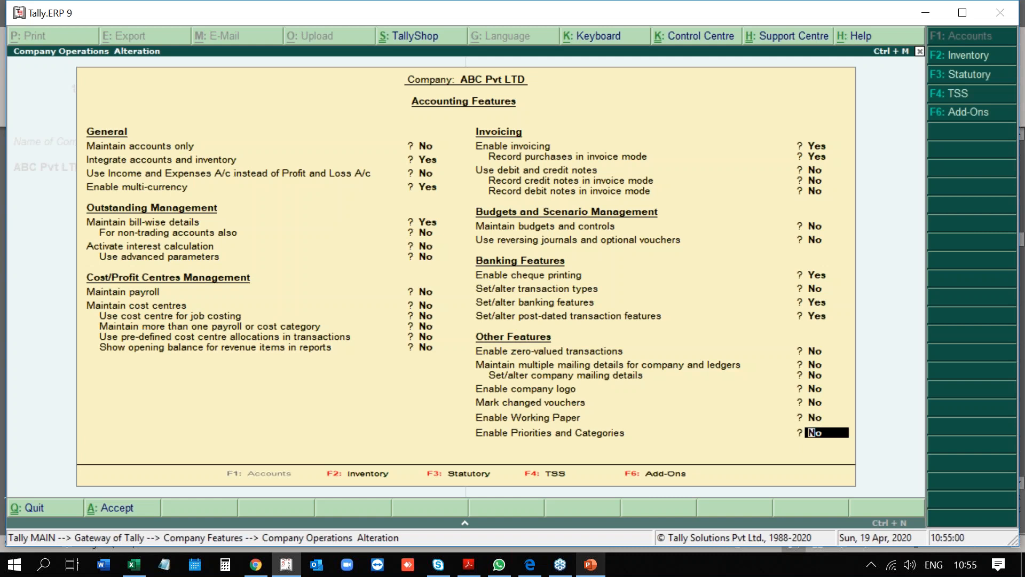
pyautogui.press('F2')
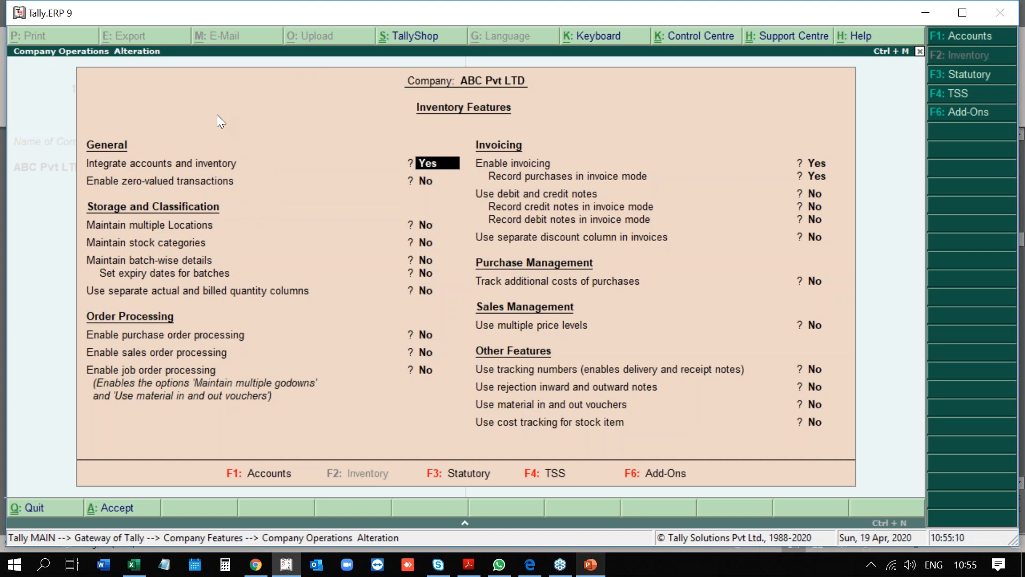
# Set multiple Locations and stock categories to Yes, leaving zero-valued, batch-wise and actual/billed quantity options off.
pyautogui.press('Return')
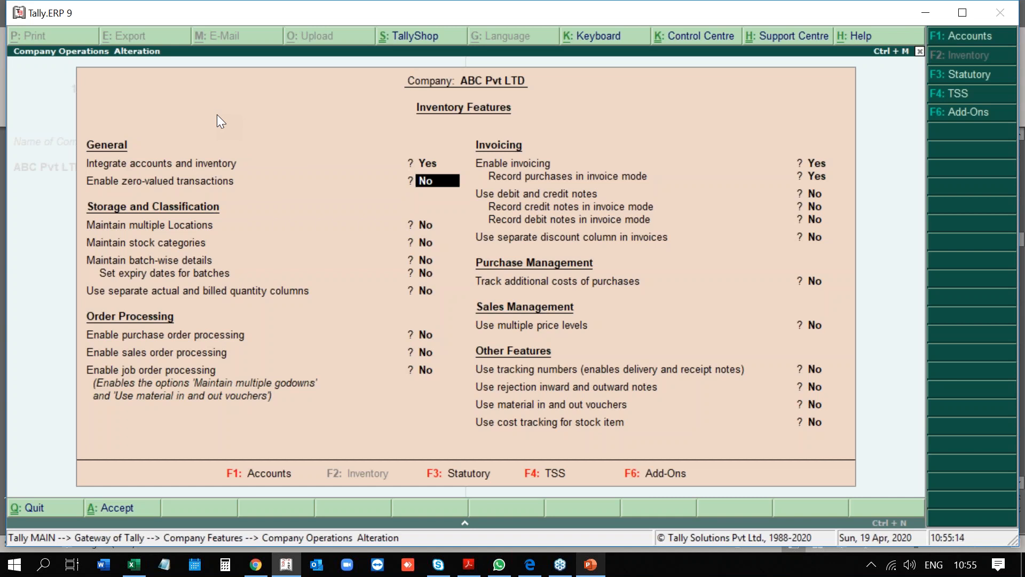
pyautogui.press('Return')
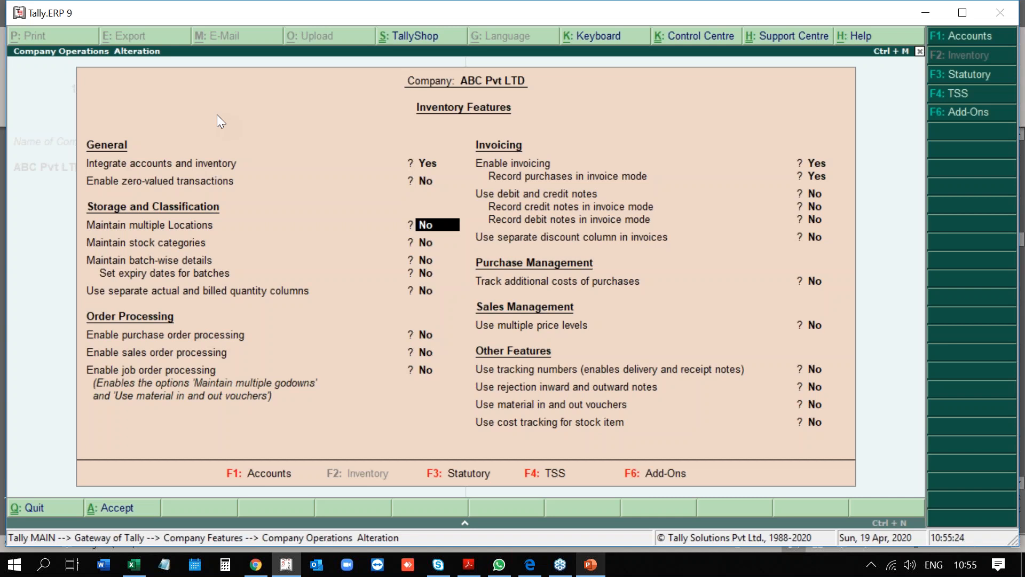
pyautogui.write('yes')
pyautogui.press('Return')
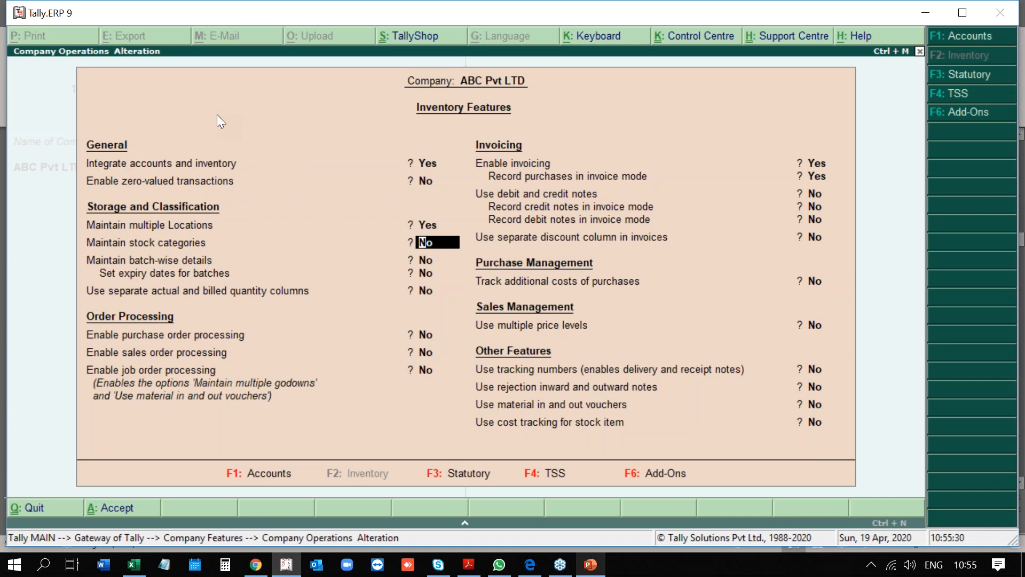
pyautogui.write('yes')
pyautogui.press('Return')
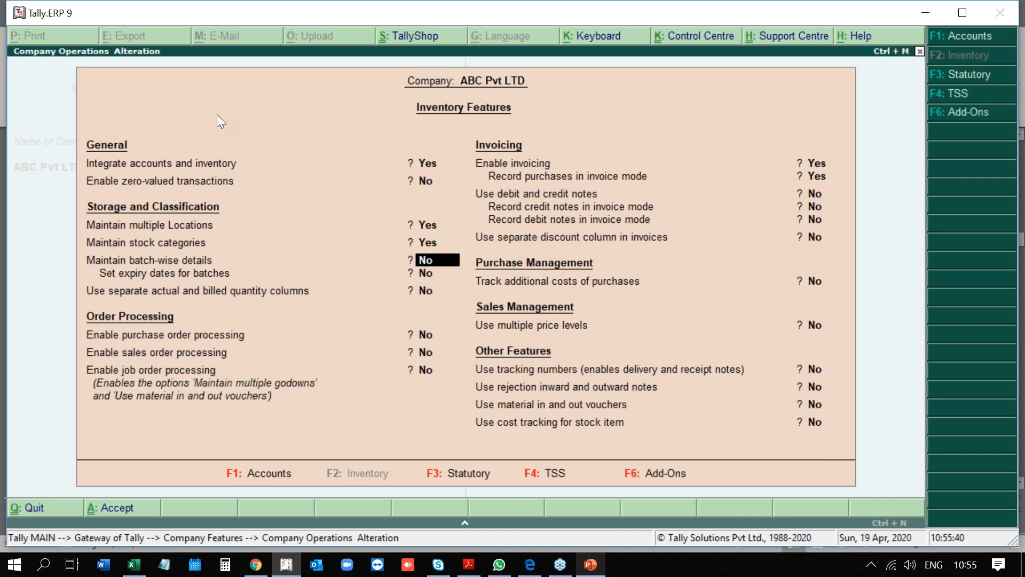
pyautogui.press('Return')
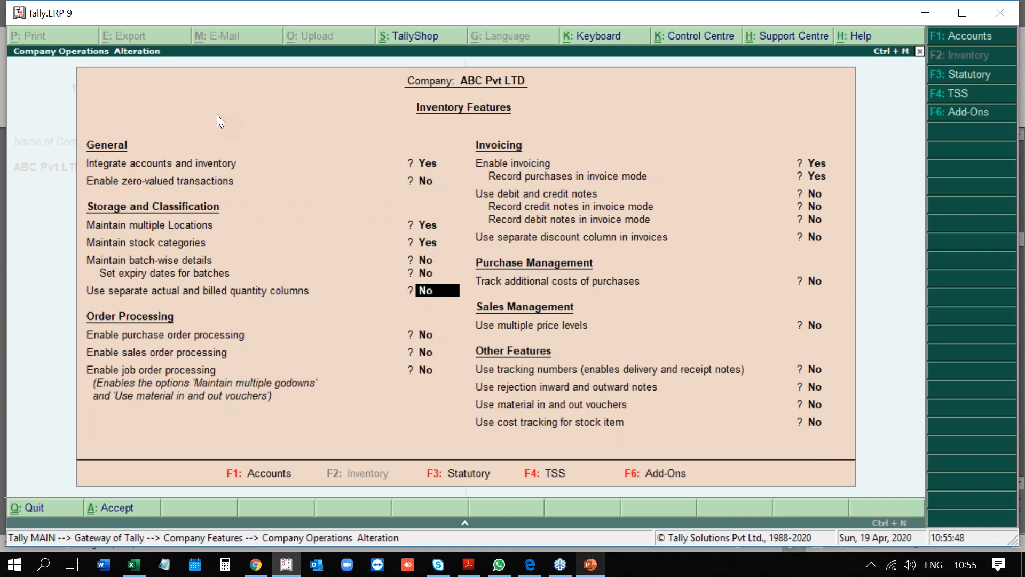
pyautogui.press('Return')
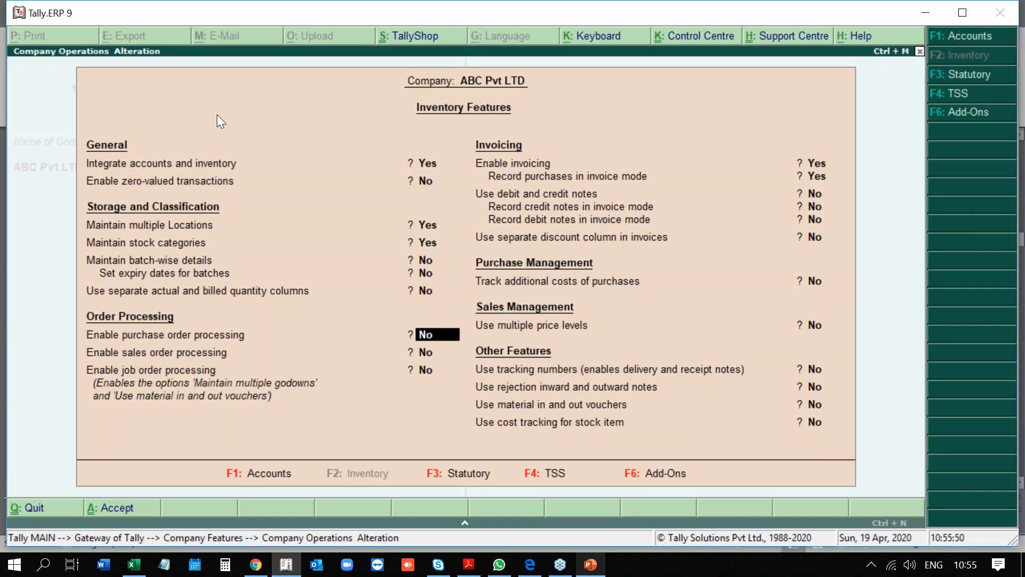
# Set purchase, sales and job order processing to Yes and keep invoicing enabled.
pyautogui.write('yes')
pyautogui.press('Return')
pyautogui.write('yes')
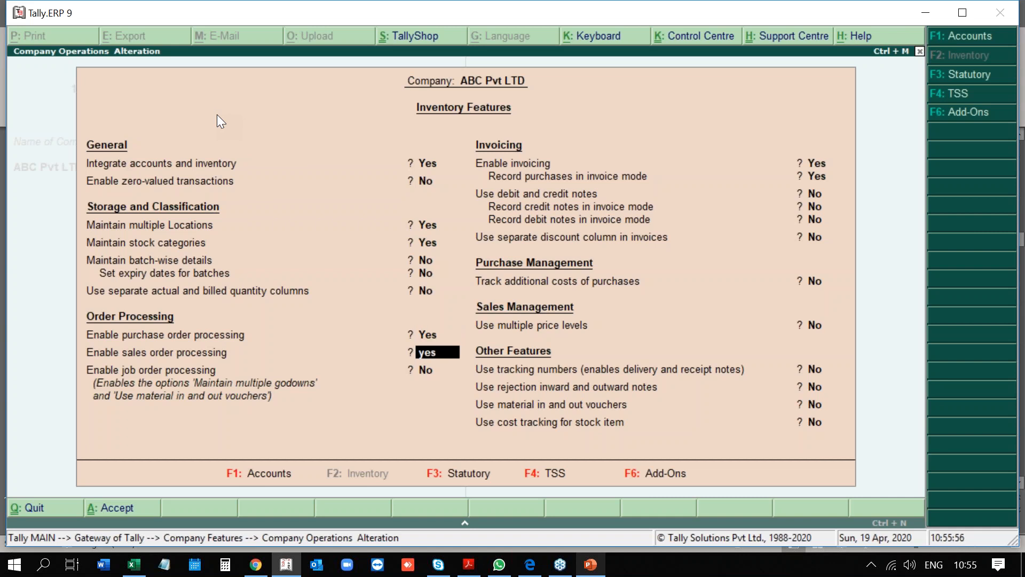
pyautogui.press('Return')
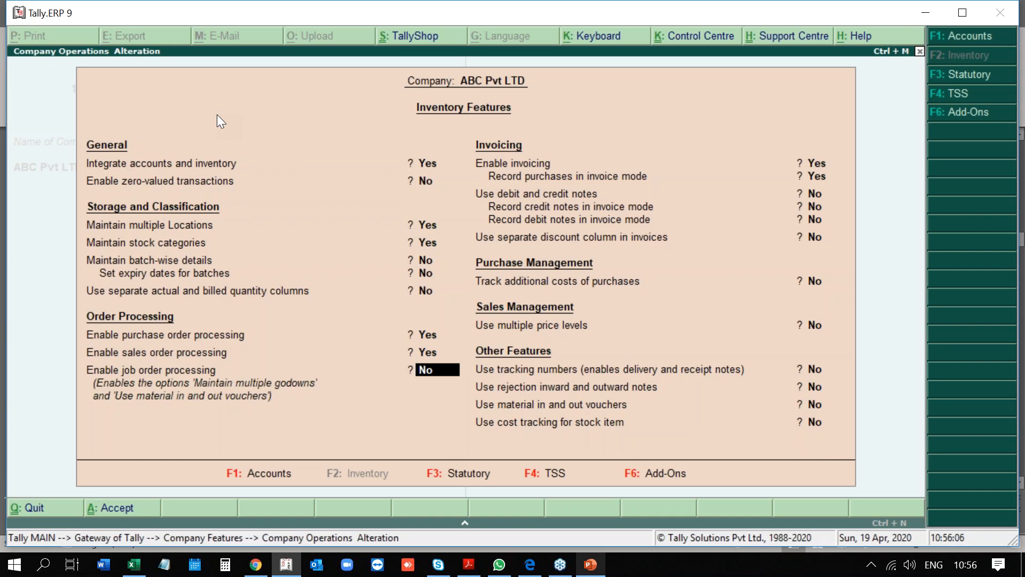
pyautogui.write('yes')
pyautogui.press('Return')
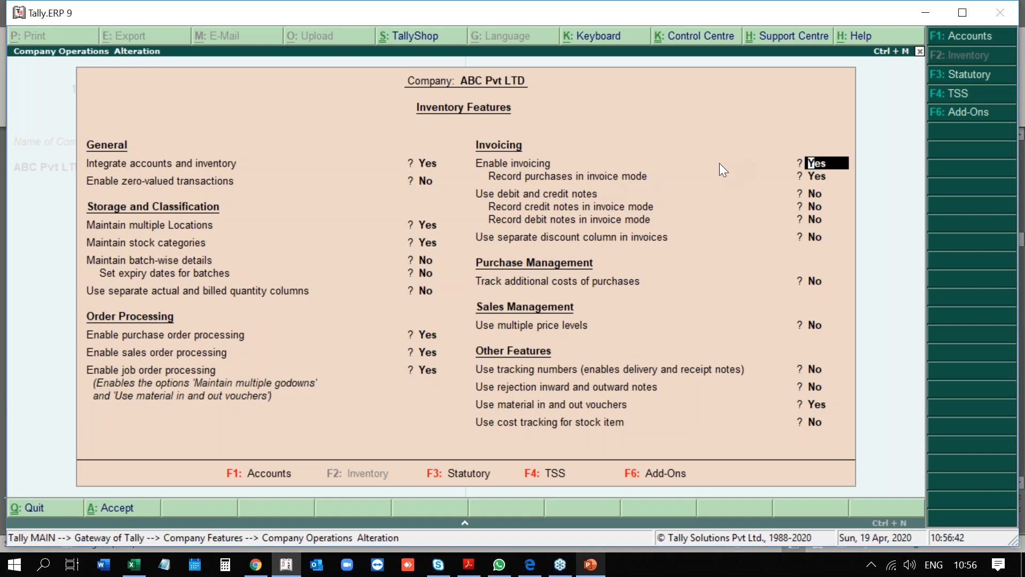
pyautogui.press('Return')
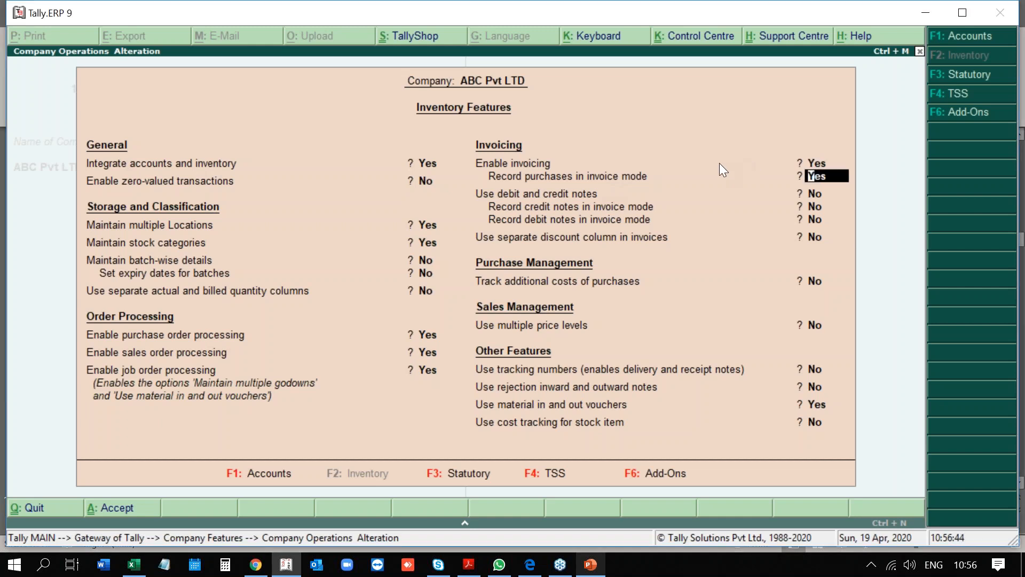
# Set debit/credit notes to Yes, leave invoice-mode notes No, and set separate discount column to Yes.
pyautogui.press('Return')
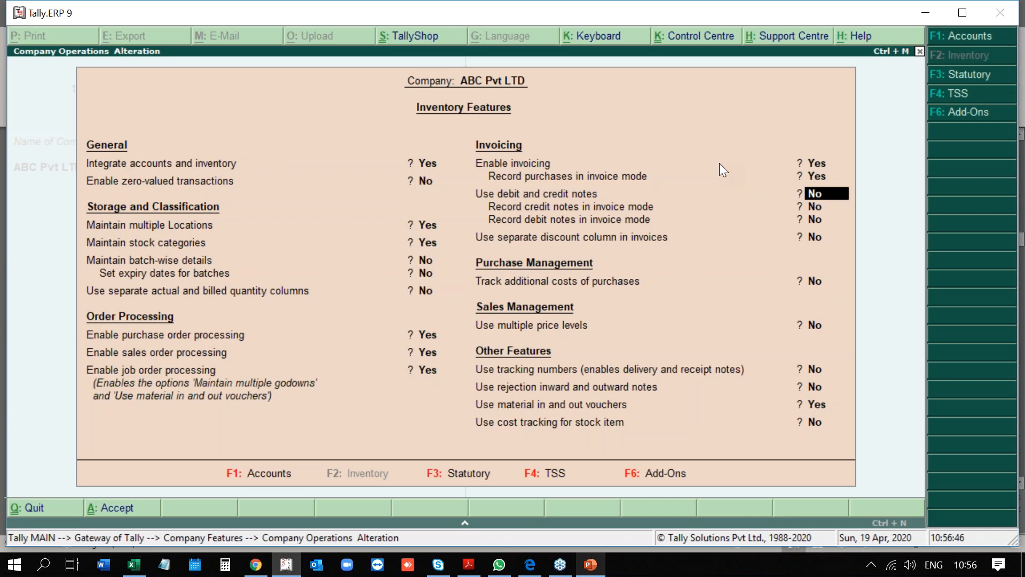
pyautogui.press('y')
pyautogui.press('Return')
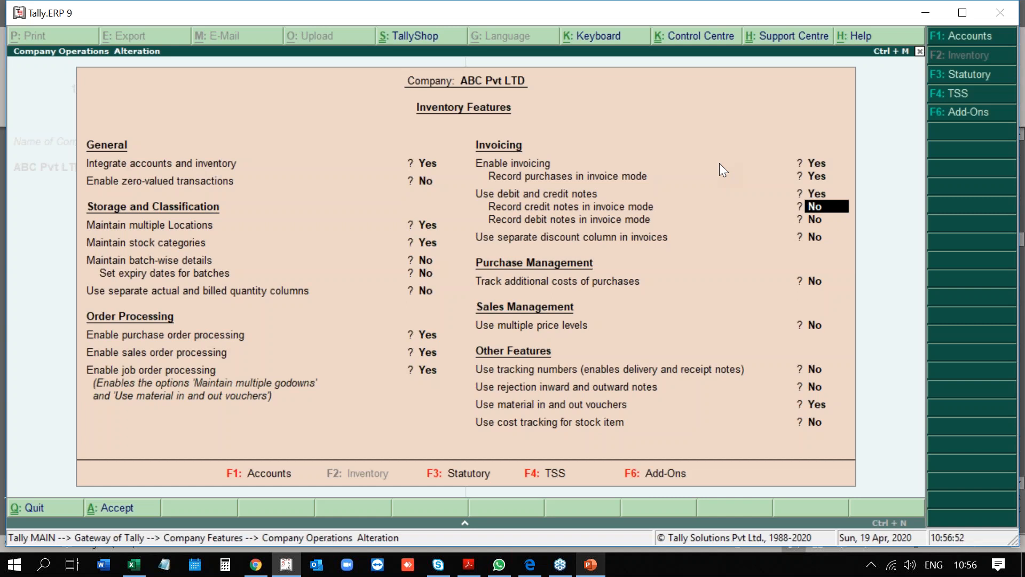
pyautogui.press('Return')
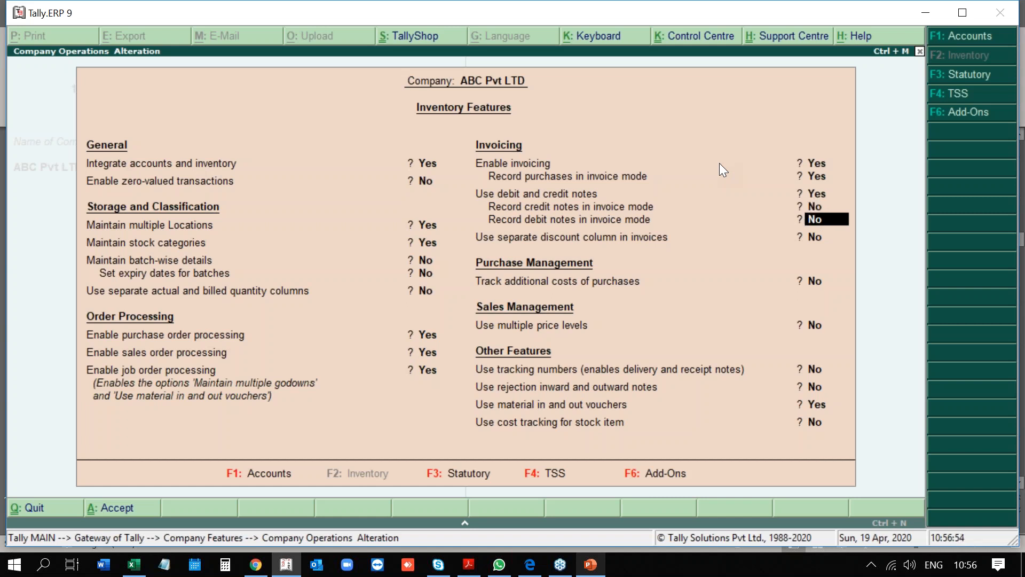
pyautogui.press('Return')
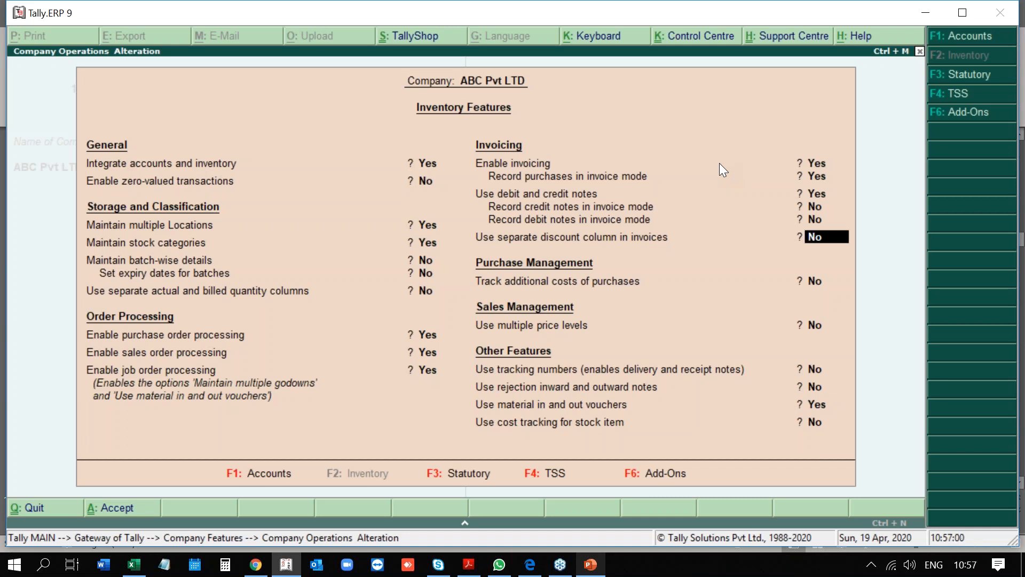
pyautogui.write('Yes')
pyautogui.press('Return')
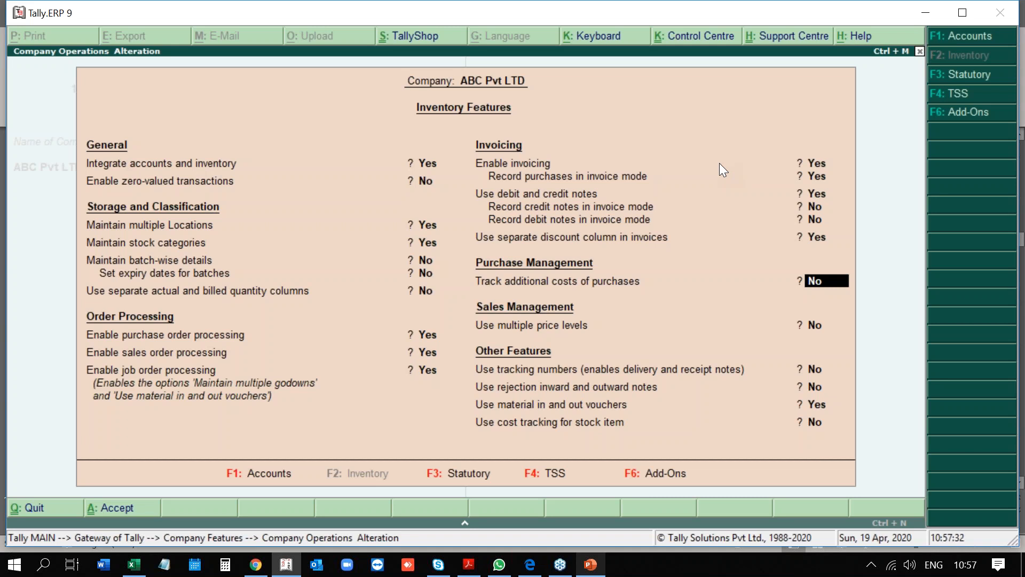
# Set tracking additional purchase costs and multiple price levels both to Yes.
pyautogui.write('yes')
pyautogui.press('Return')
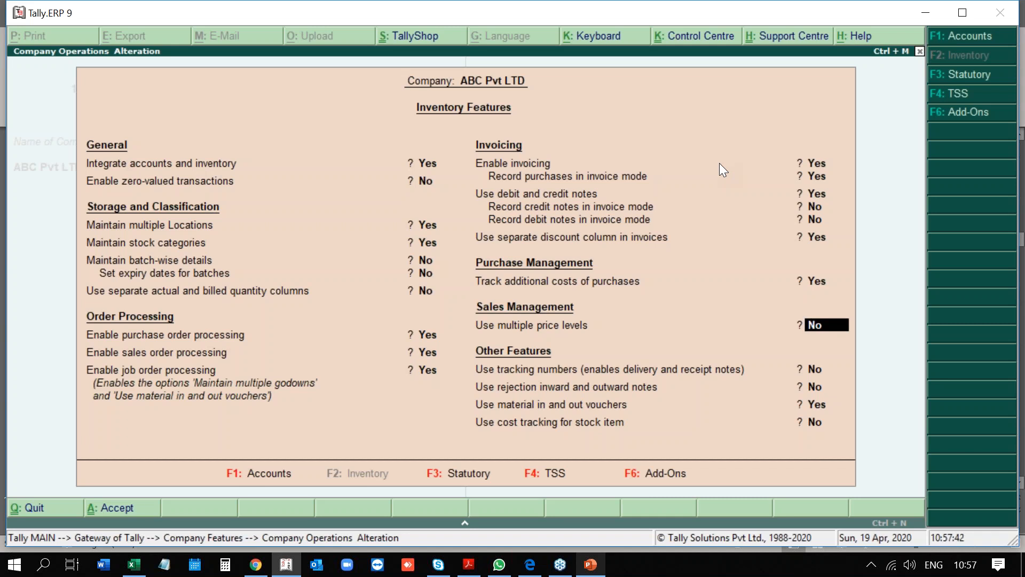
pyautogui.write('es')
pyautogui.press('BackSpace')
pyautogui.press('BackSpace')
pyautogui.write('y')
pyautogui.press('Return')
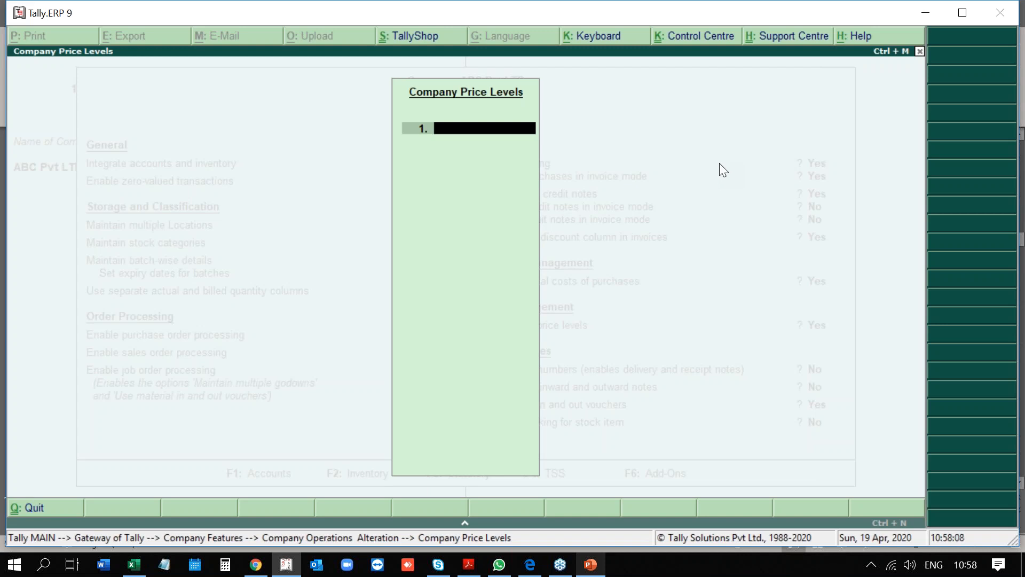
# Quit the price levels list, set multiple price levels to No, and accept the inventory features.
pyautogui.press('Escape')
pyautogui.press('Return')
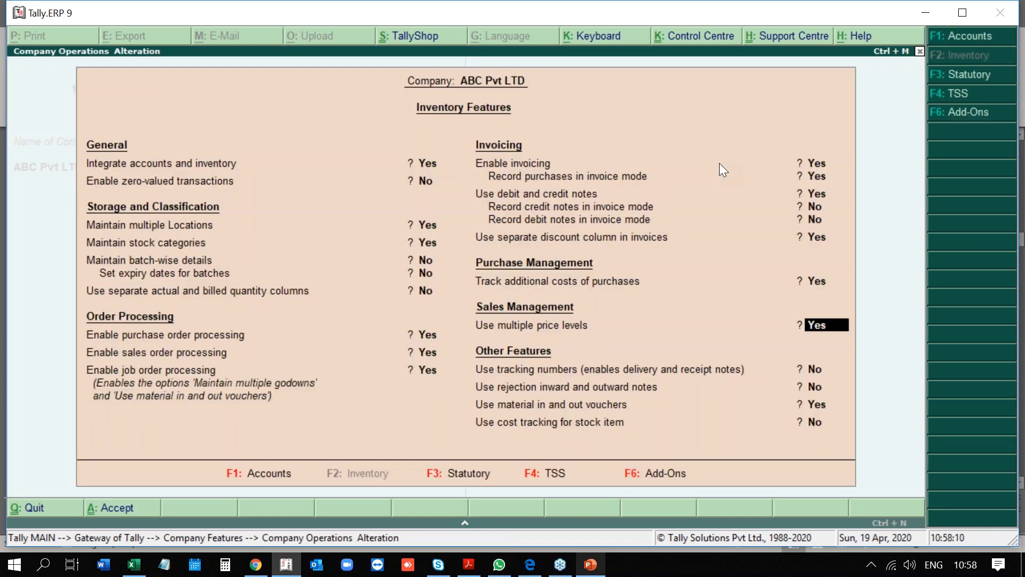
pyautogui.write('no')
pyautogui.press('Return')
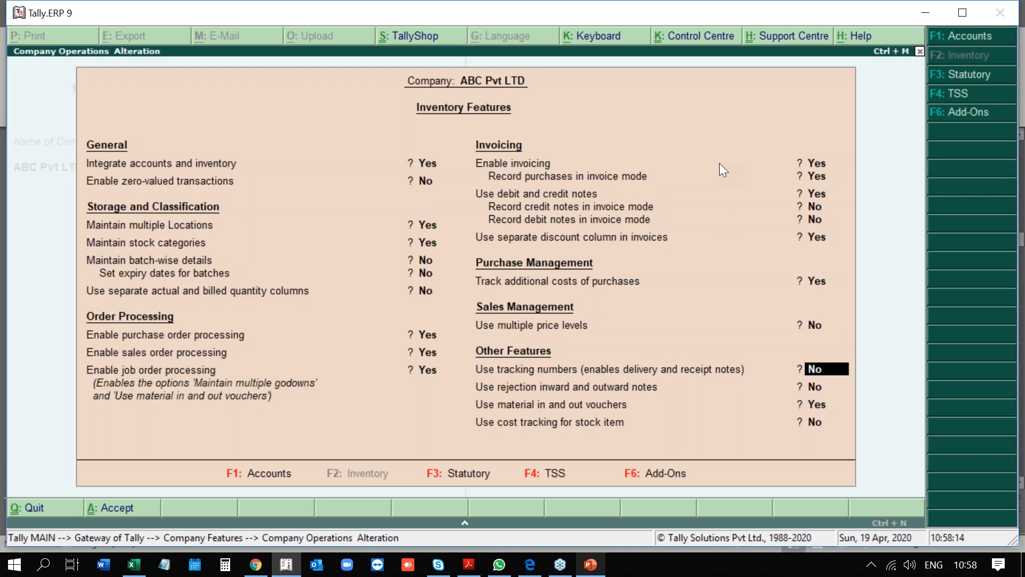
pyautogui.press('Return')
pyautogui.press('Return')
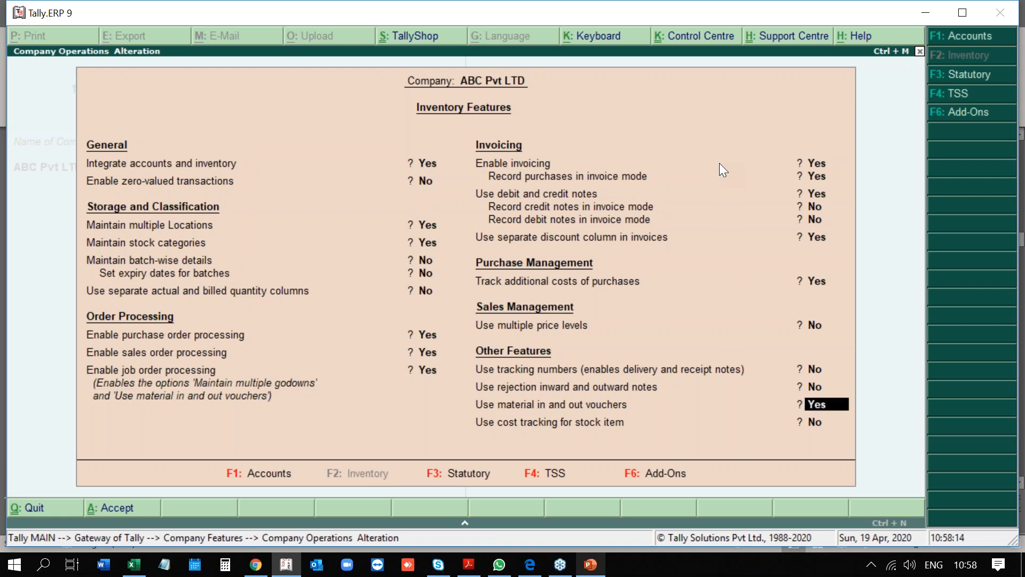
pyautogui.press('Return')
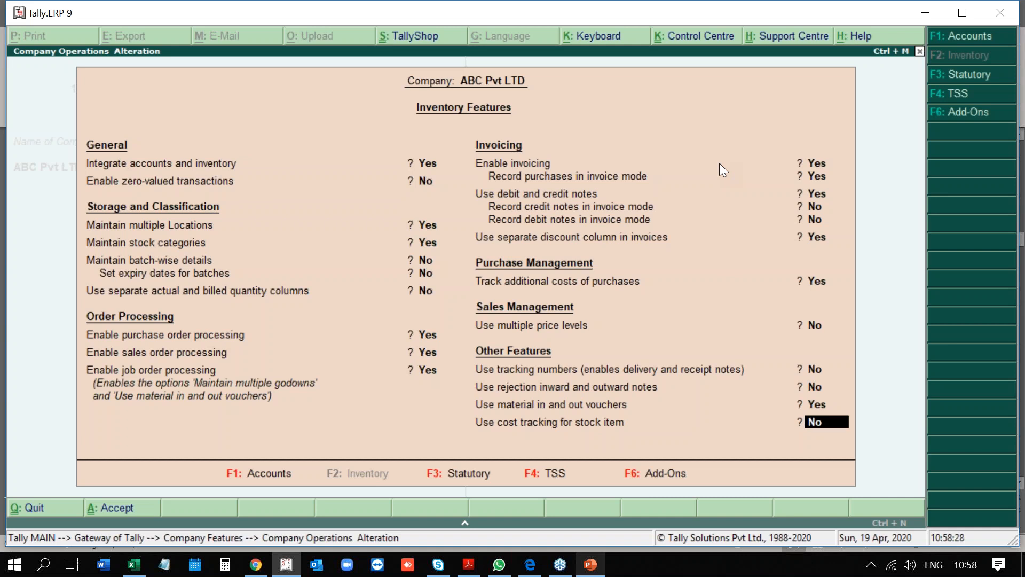
pyautogui.press('F3')
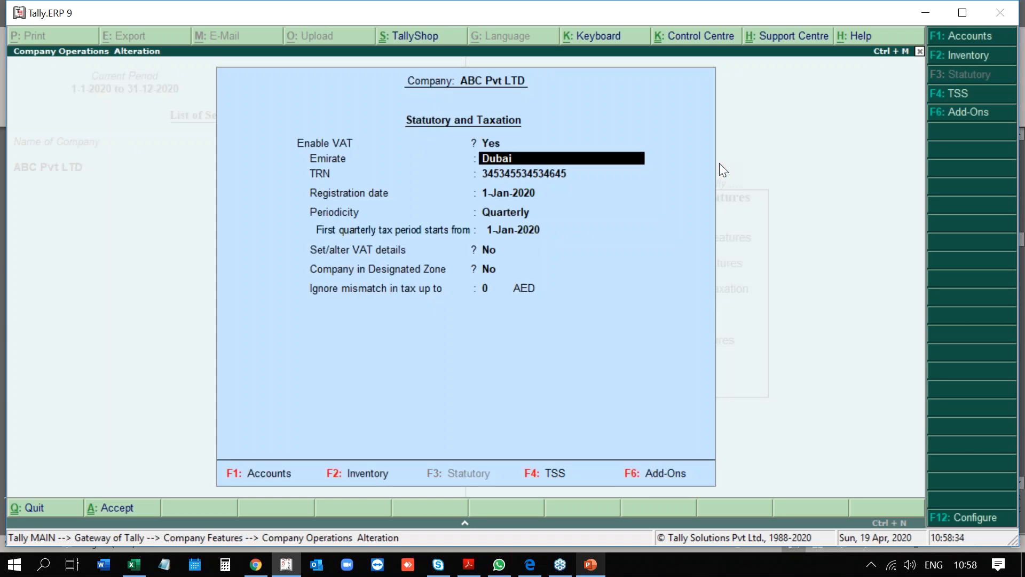
# Keep emirate Dubai, the registration details, Quarterly periodicity and designated zone No, and accept.
pyautogui.press('Return')
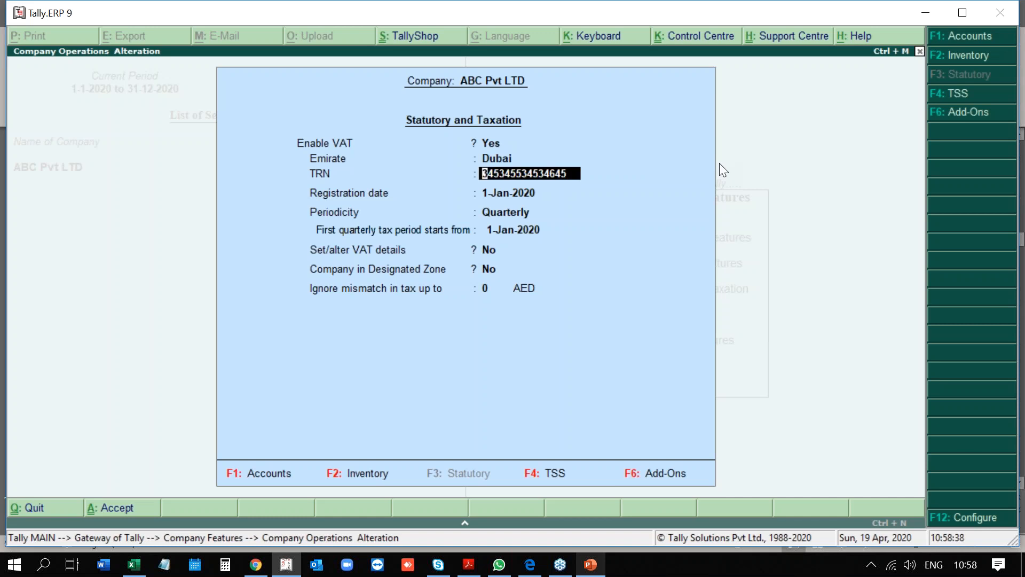
pyautogui.press('Return')
pyautogui.press('Return')
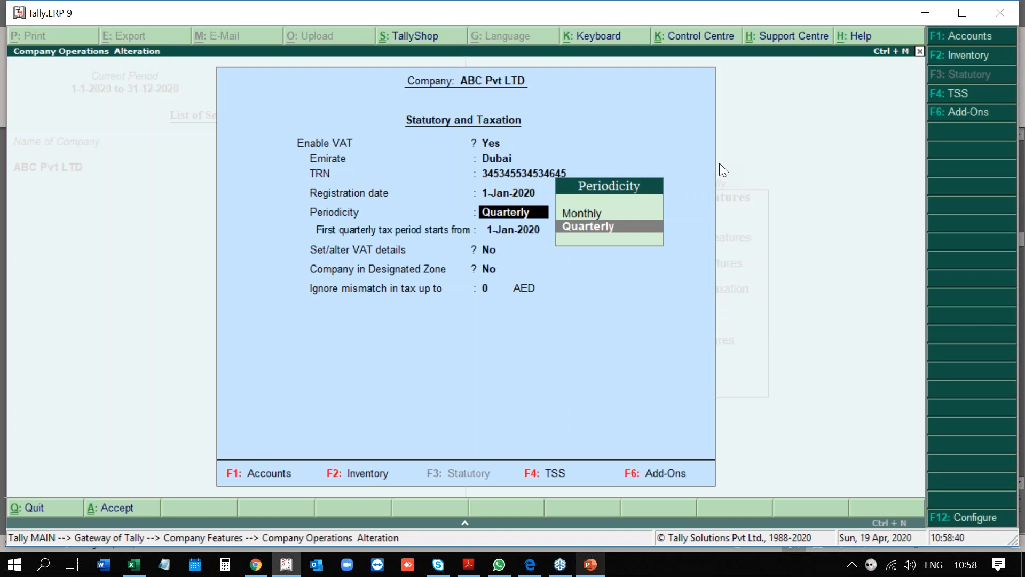
pyautogui.press('Return')
pyautogui.press('Return')
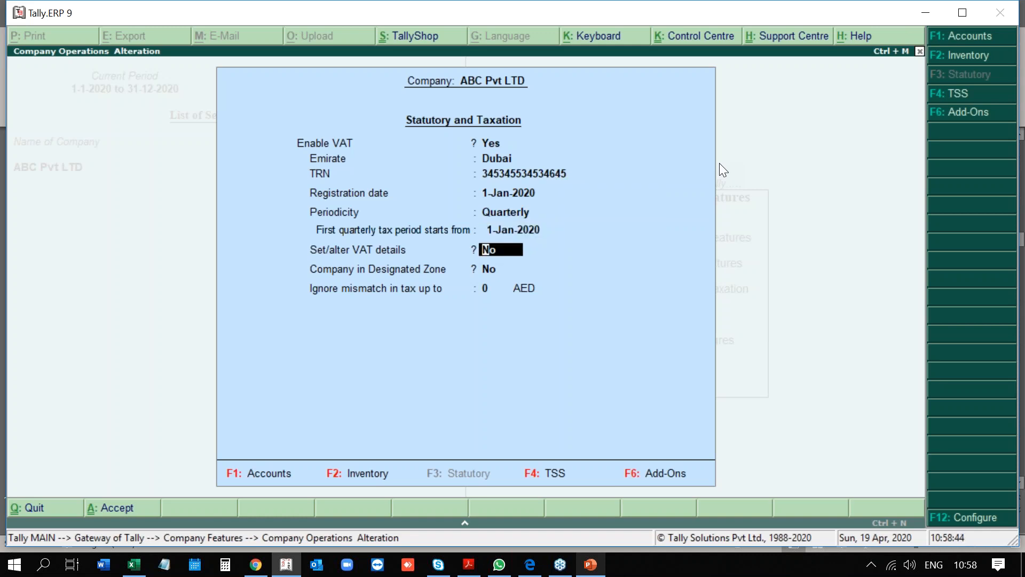
pyautogui.press('Return')
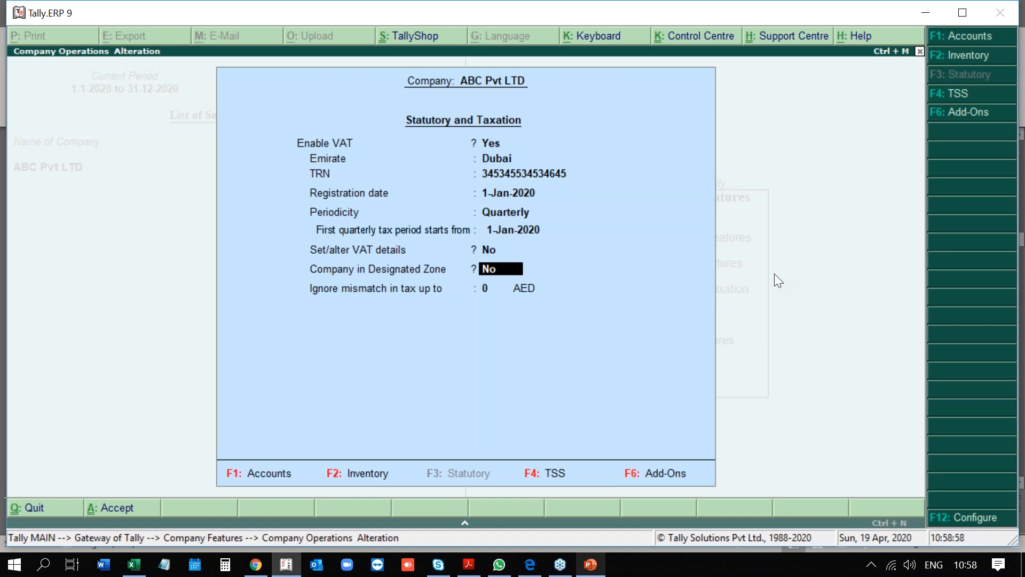
pyautogui.press('Return')
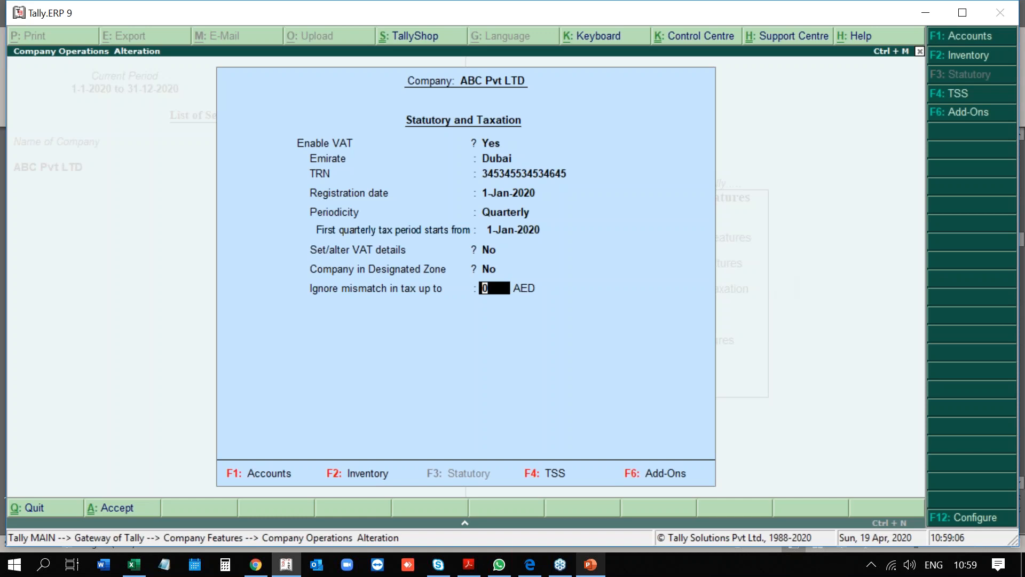
pyautogui.press('Return')
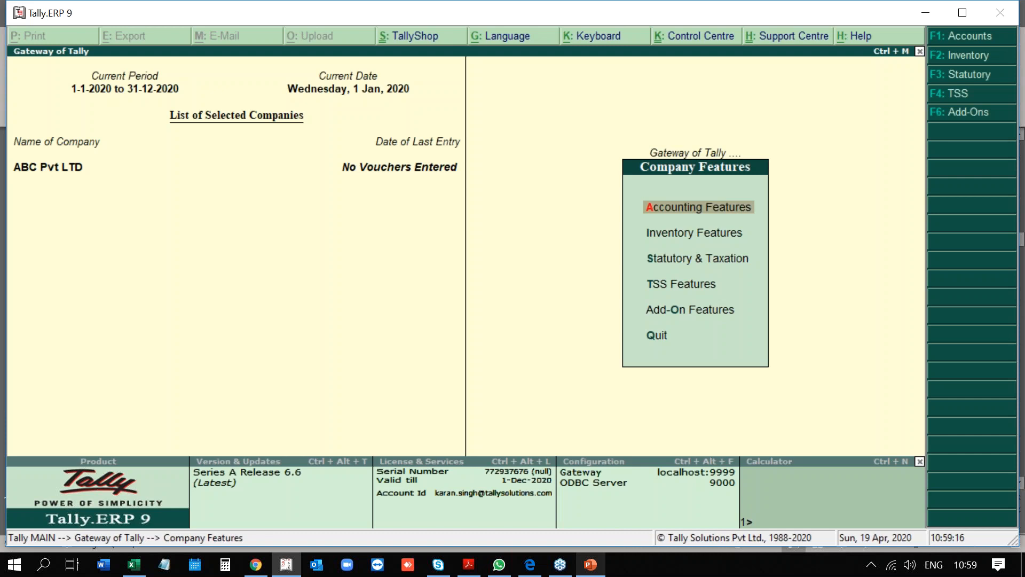
# Return to the Gateway of Tally and briefly check the Accounts Info. menu.
pyautogui.press('Escape')
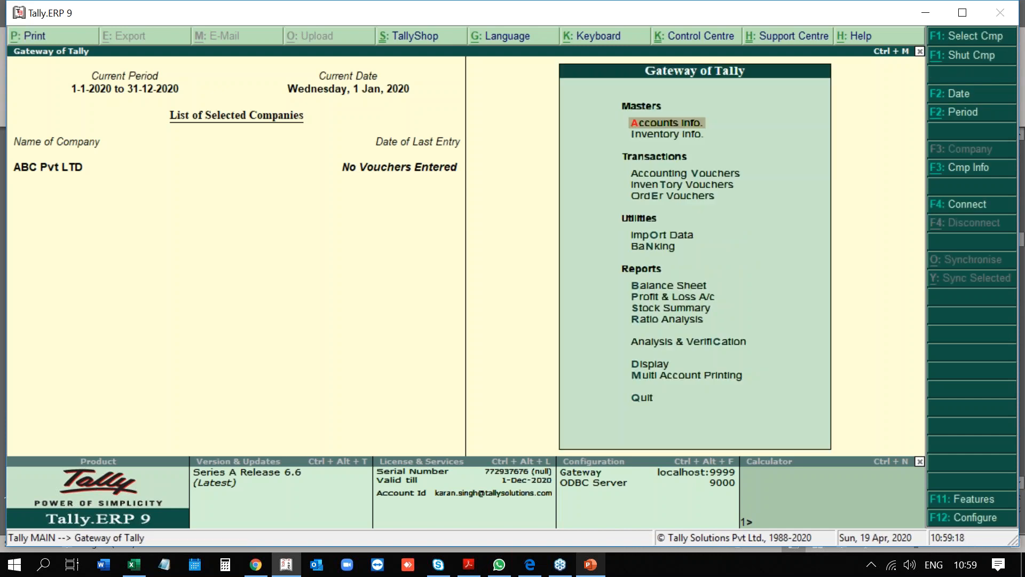
pyautogui.press('Down')
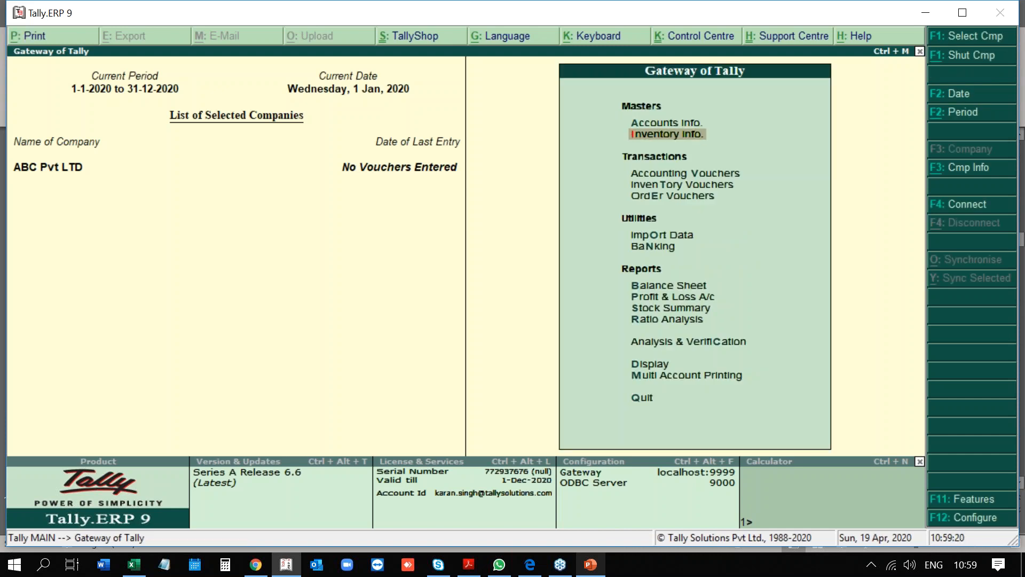
pyautogui.press('Up')
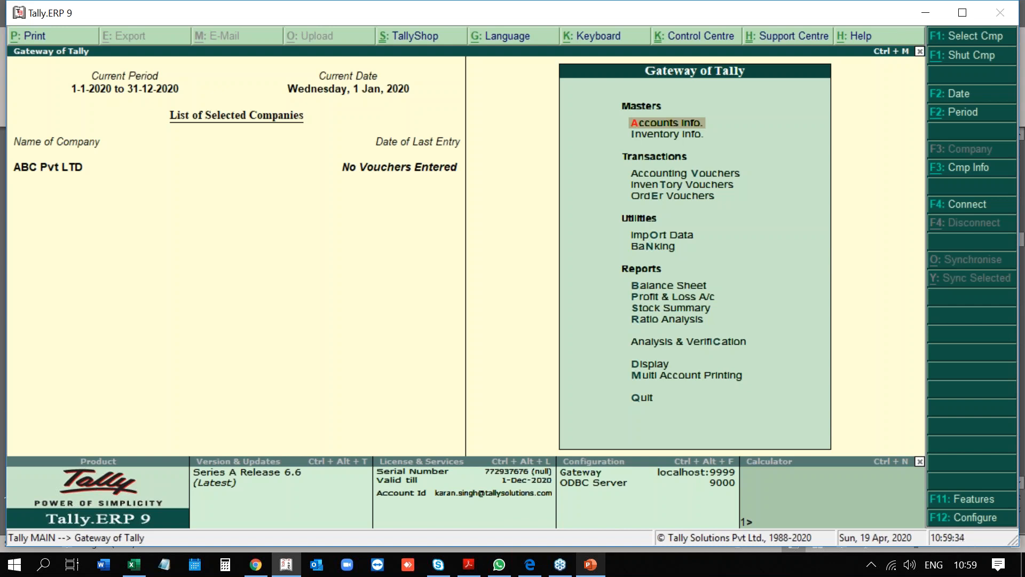
pyautogui.press('Return')
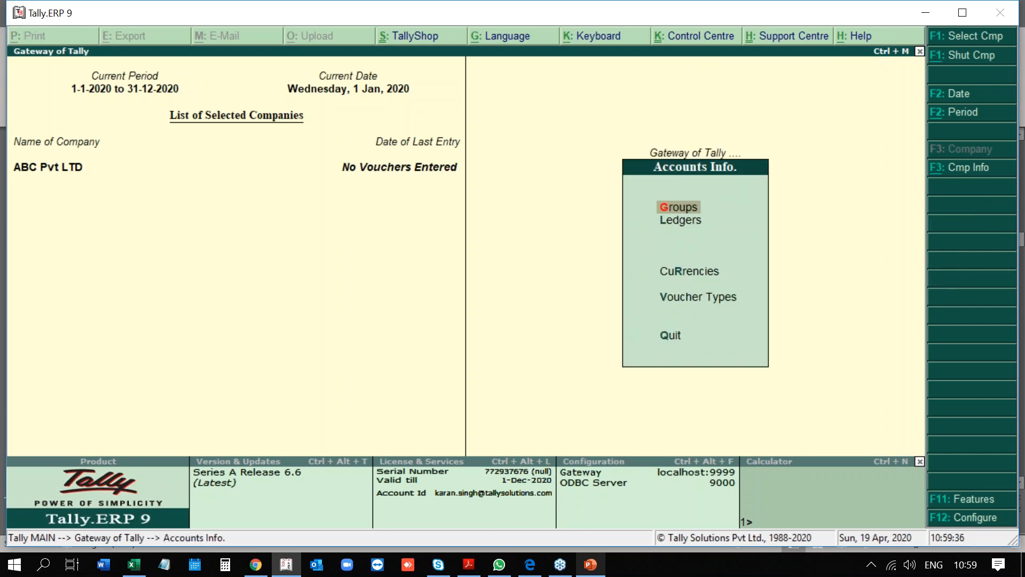
pyautogui.press('Escape')
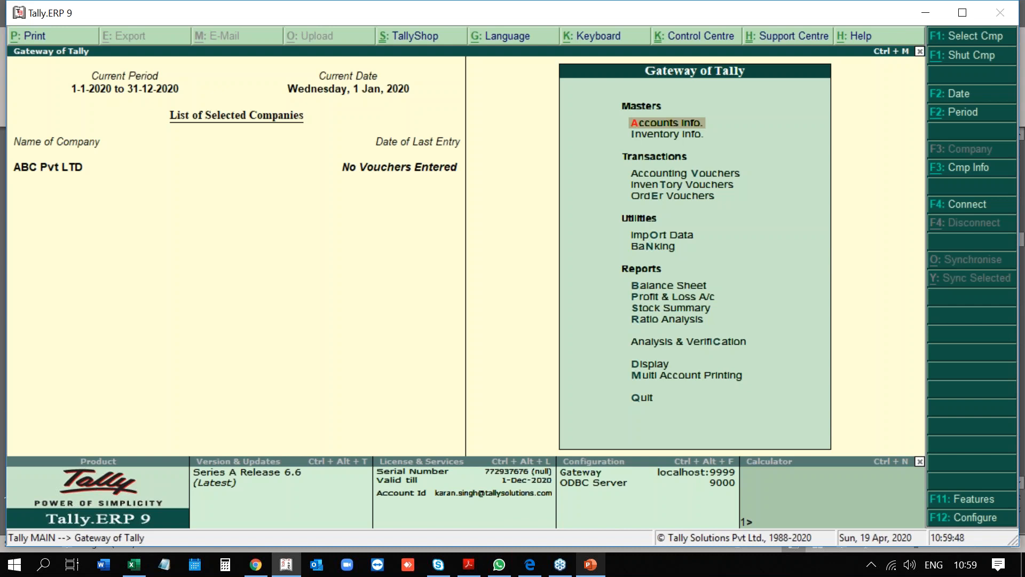
# Browse the gateway reports down to Ratio Analysis, then open Accounts Info.
pyautogui.press('Down')
pyautogui.press('Down')
pyautogui.press('Down')
pyautogui.press('Down')
pyautogui.press('Down')
pyautogui.press('Down')
pyautogui.press('Down')
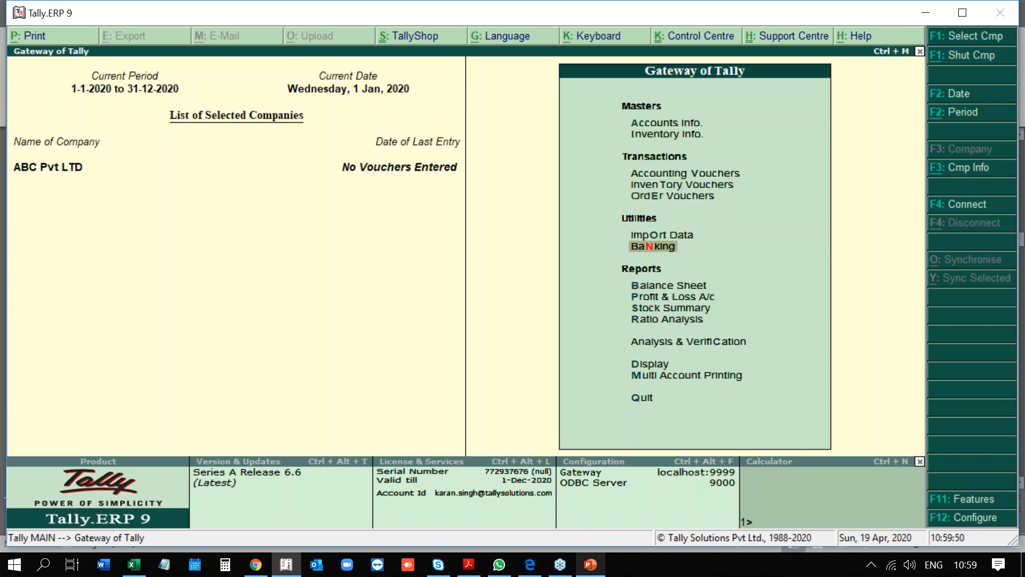
pyautogui.press('Down')
pyautogui.press('Down')
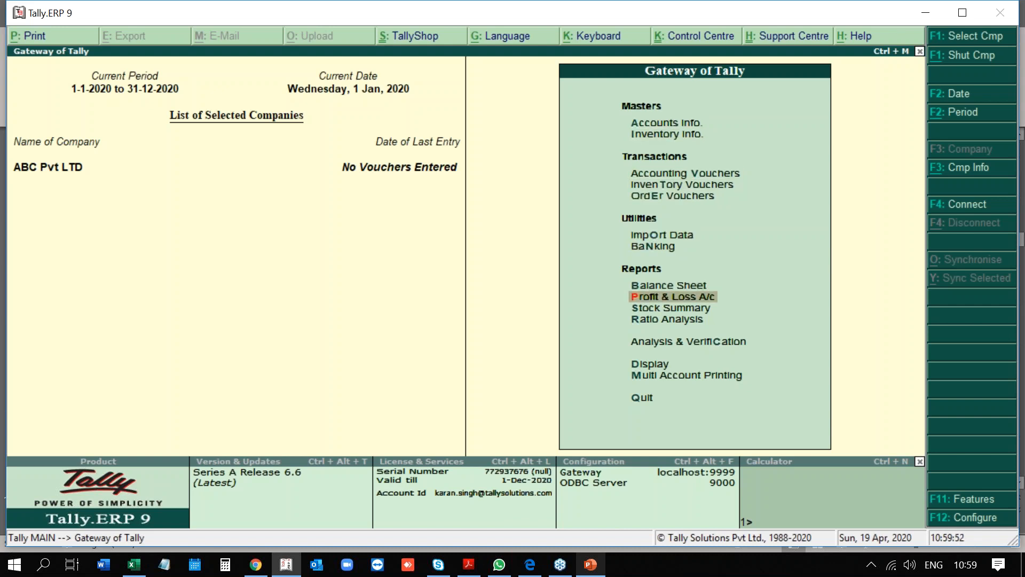
pyautogui.press('Down')
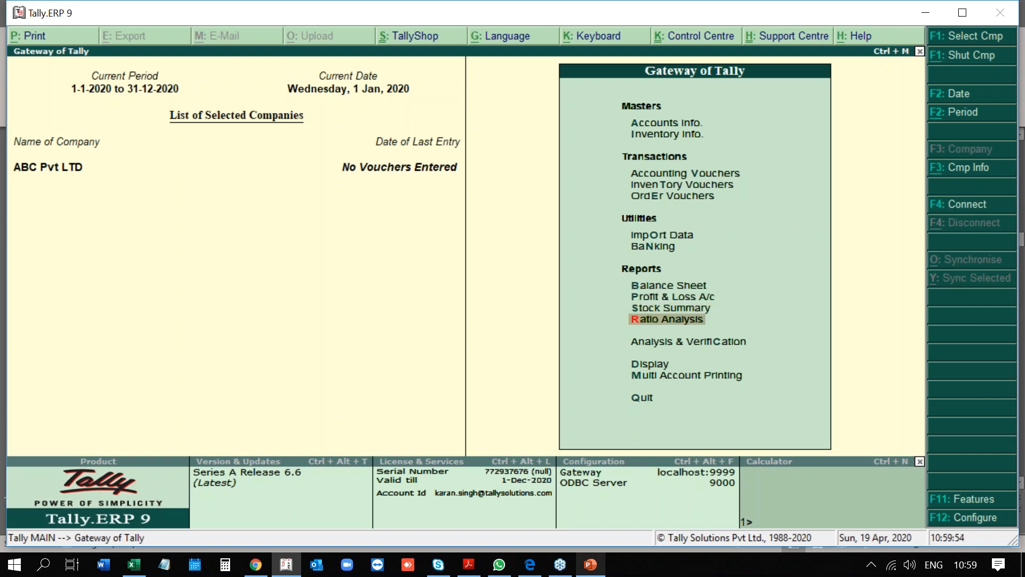
pyautogui.press('Down')
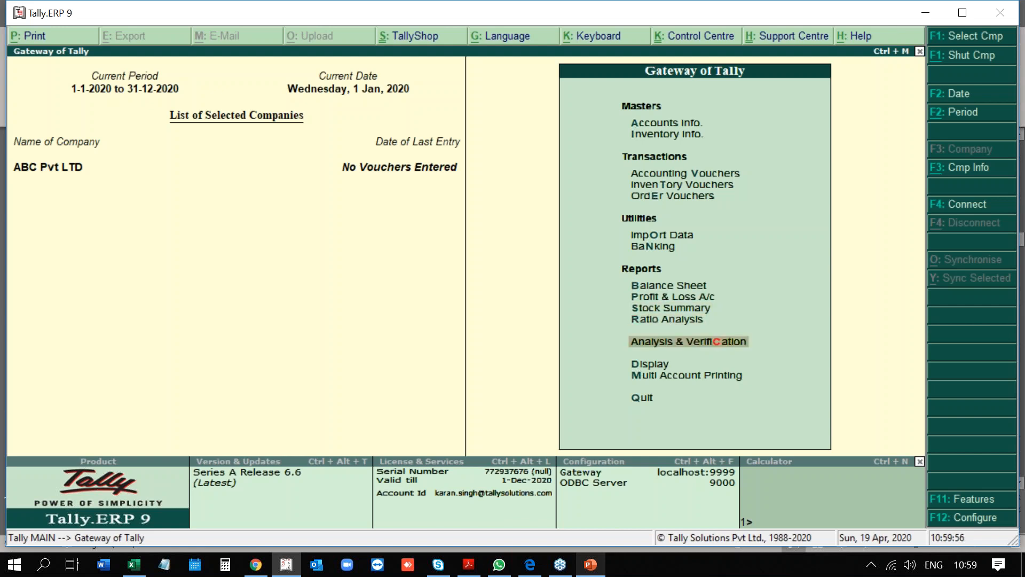
pyautogui.press('Return')
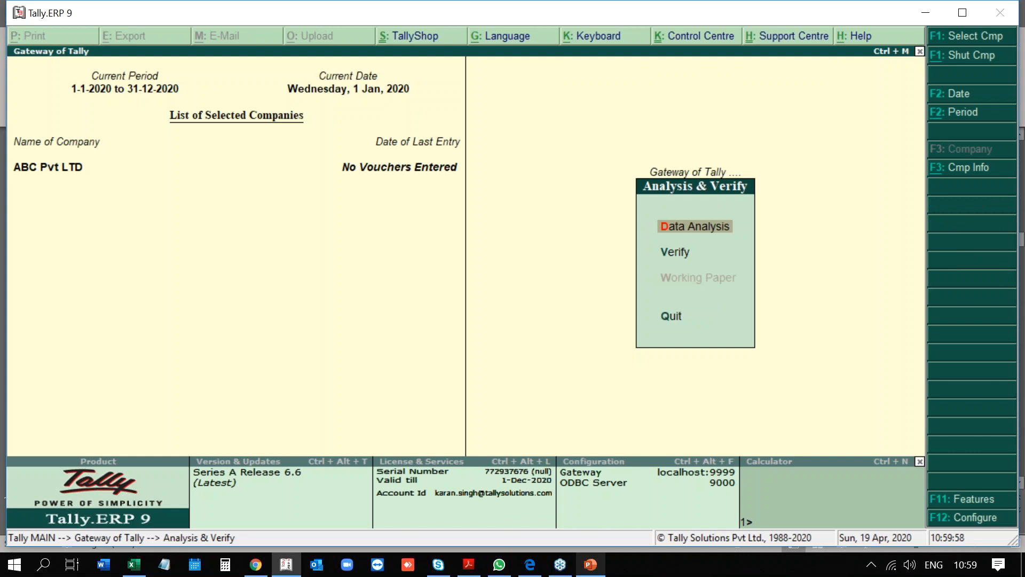
pyautogui.press('Escape')
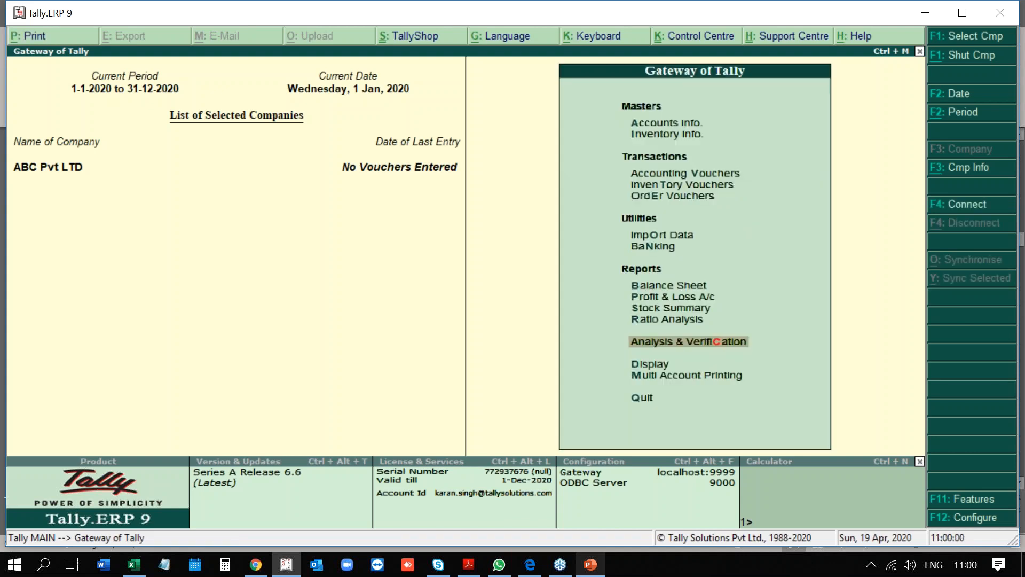
pyautogui.press('Up')
pyautogui.press('Up')
pyautogui.press('Up')
pyautogui.press('Up')
pyautogui.press('Up')
pyautogui.press('Up')
pyautogui.press('Up')
pyautogui.press('Up')
pyautogui.press('Up')
pyautogui.press('Up')
pyautogui.press('Up')
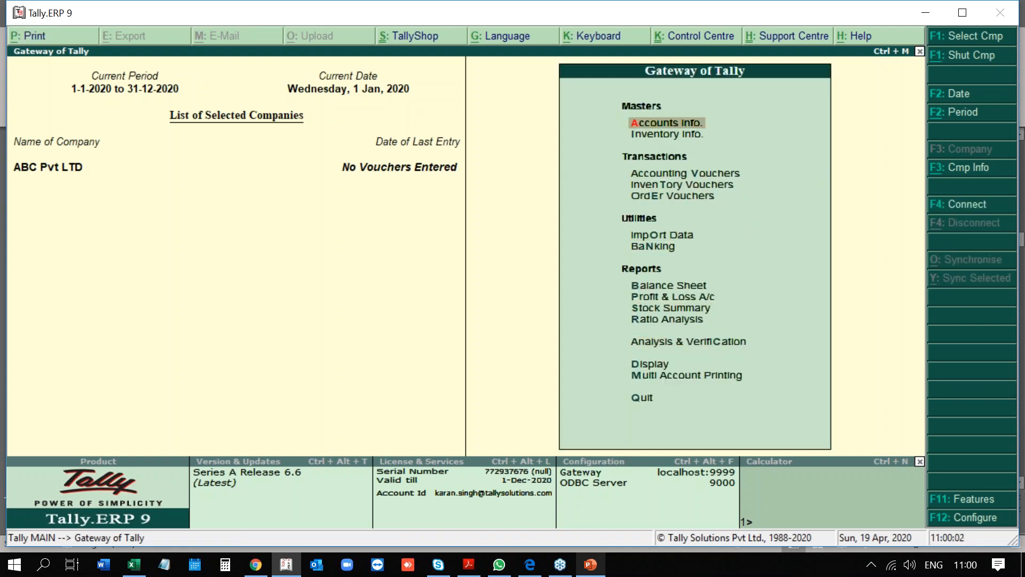
pyautogui.press('Return')
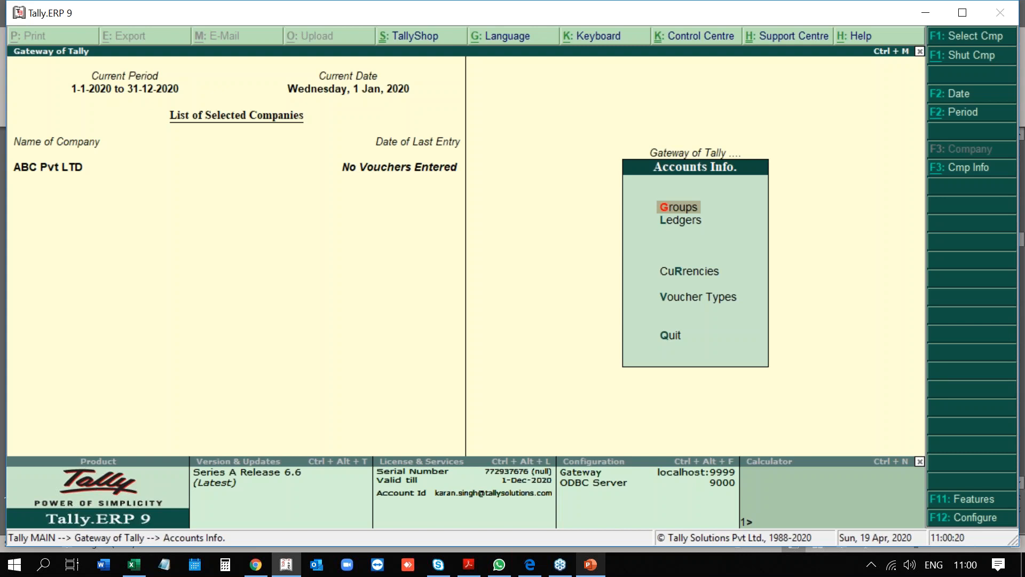
# Create a single group under Capital Account and enter the name 'Samsung', fixing a typo.
pyautogui.press('Return')
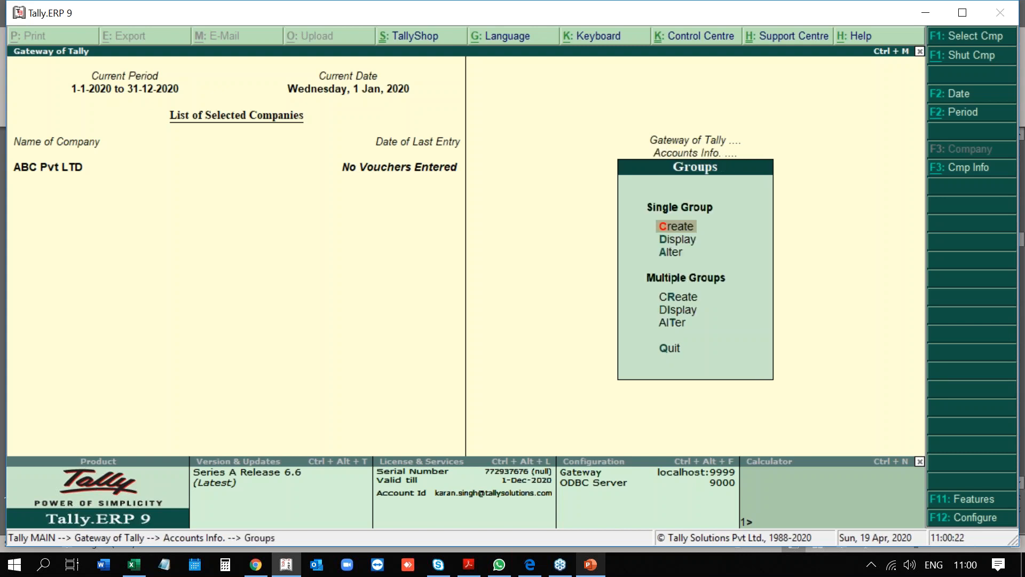
pyautogui.press('Return')
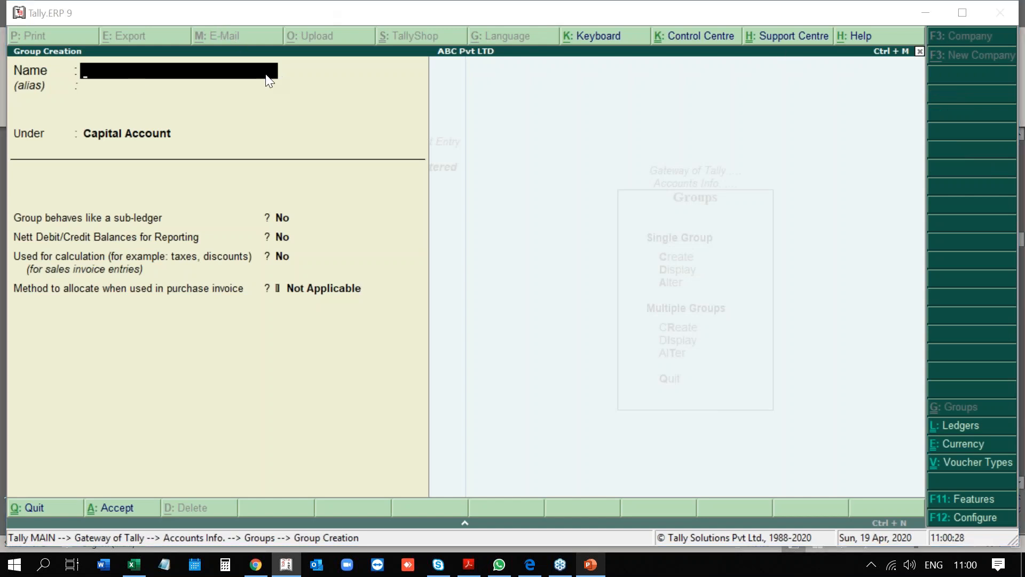
pyautogui.write('Samsiung')
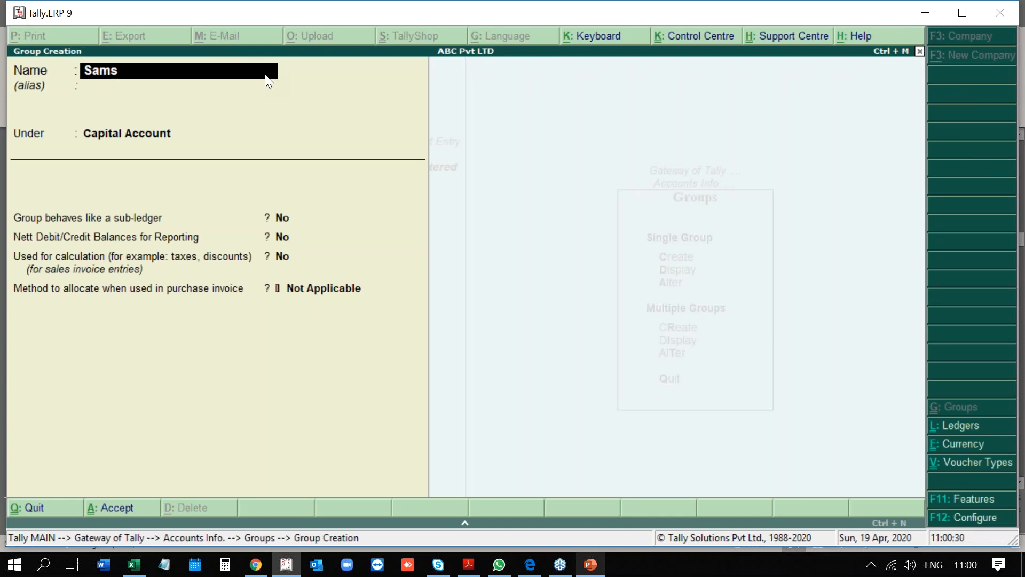
pyautogui.press('BackSpace')
pyautogui.press('BackSpace')
pyautogui.press('BackSpace')
pyautogui.press('BackSpace')
pyautogui.write('ung')
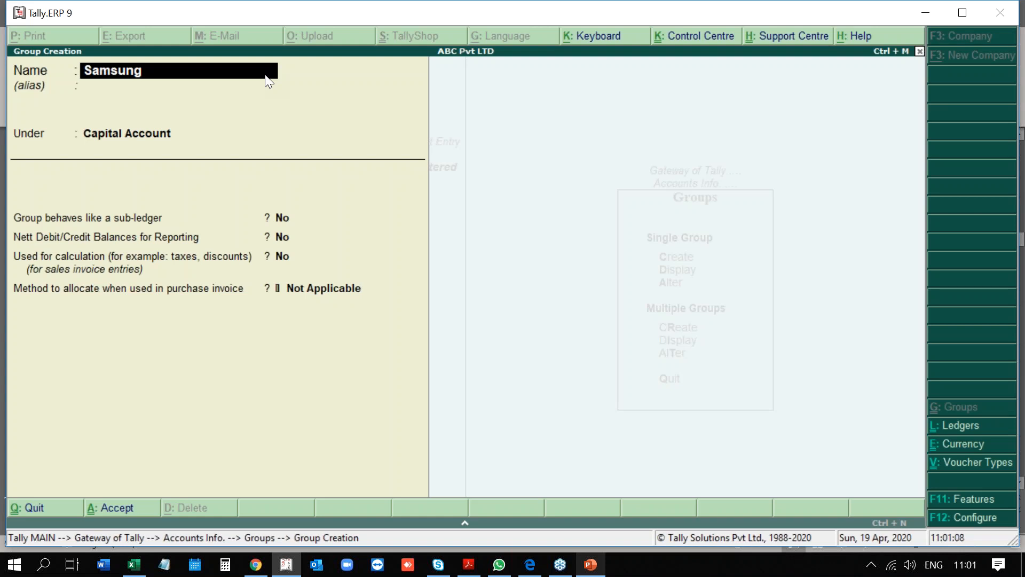
# Discard the unsaved Samsung group and back out through the Ledgers menu to Accounts Info.
pyautogui.press('Return')
pyautogui.press('Return')
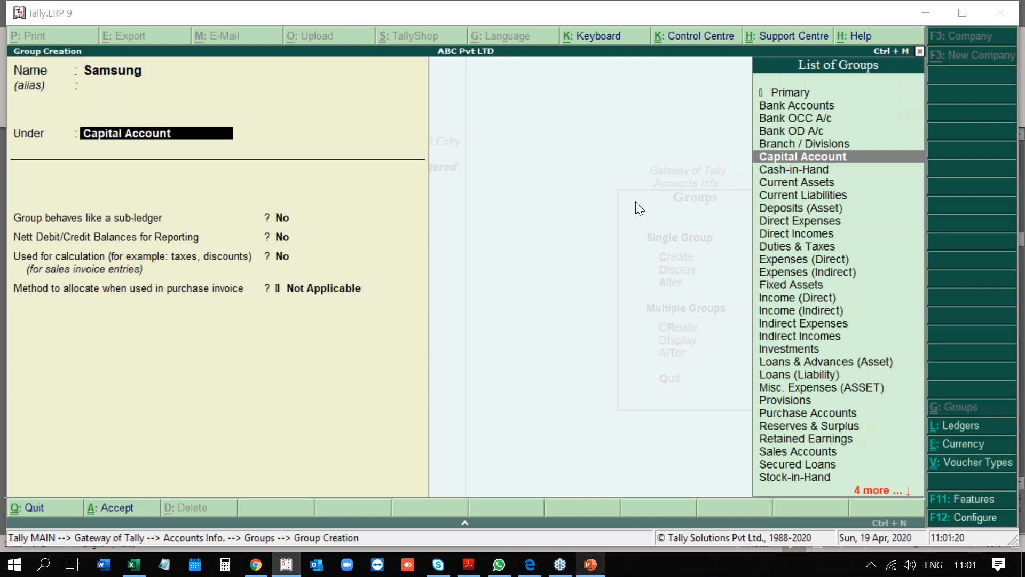
pyautogui.press('Return')
pyautogui.press('Escape')
pyautogui.press('Down')
pyautogui.press('Return')
pyautogui.press('Escape')
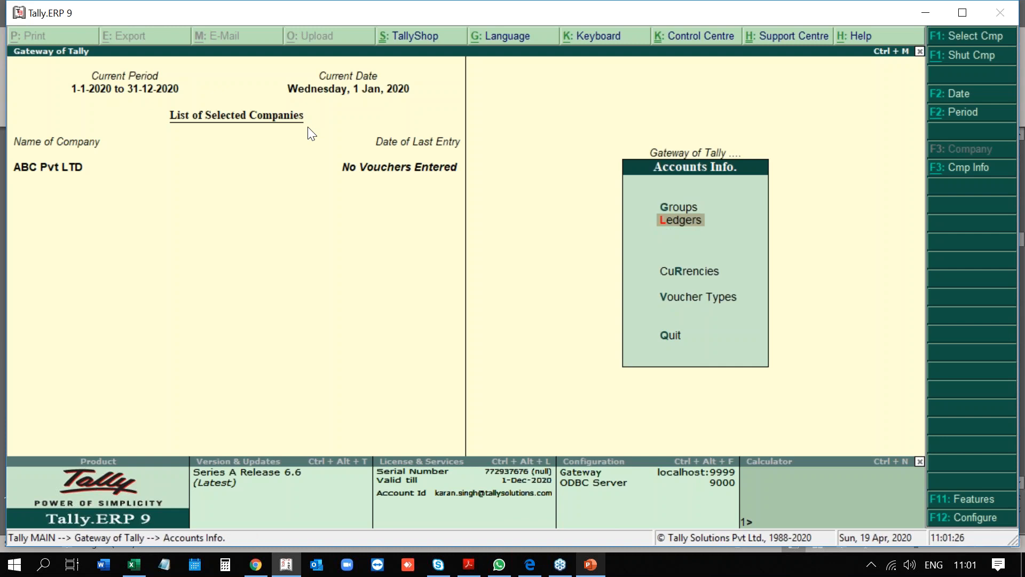
# Go from Accounts Info to Inventory Info and start creating a stock group.
pyautogui.press('Escape')
pyautogui.press('Down')
pyautogui.press('Return')
pyautogui.press('Down')
pyautogui.press('Up')
pyautogui.press('Return')
pyautogui.press('Return')
# Save stock group Samsung under Primary with item quantities added set to Yes.
pyautogui.write('Samsung')
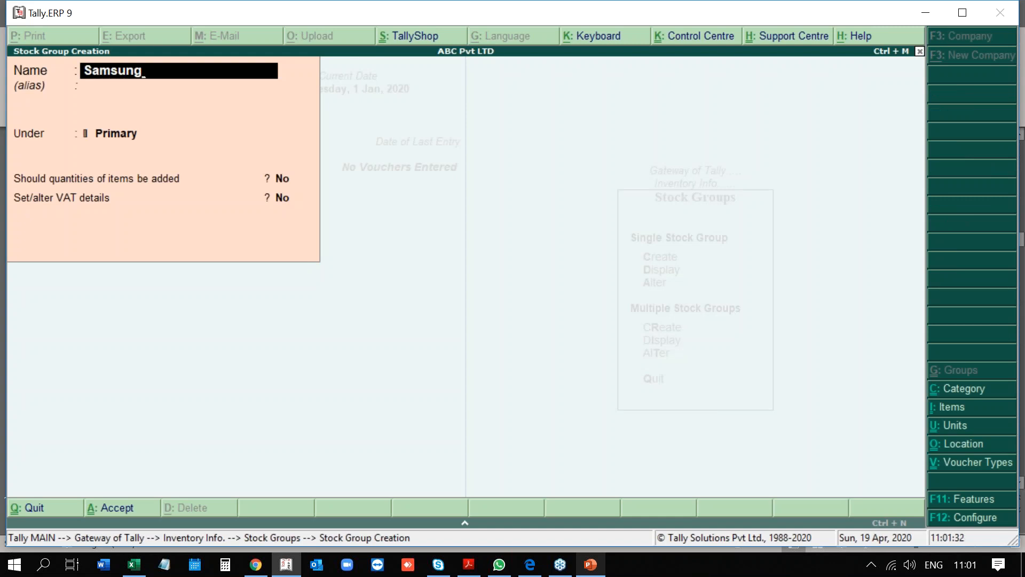
pyautogui.press('Return')
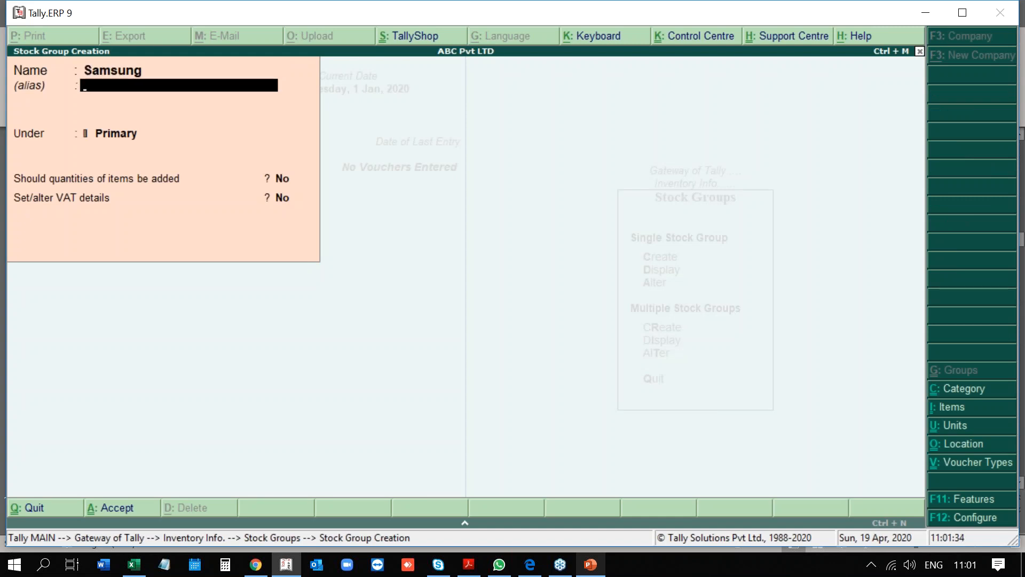
pyautogui.press('Return')
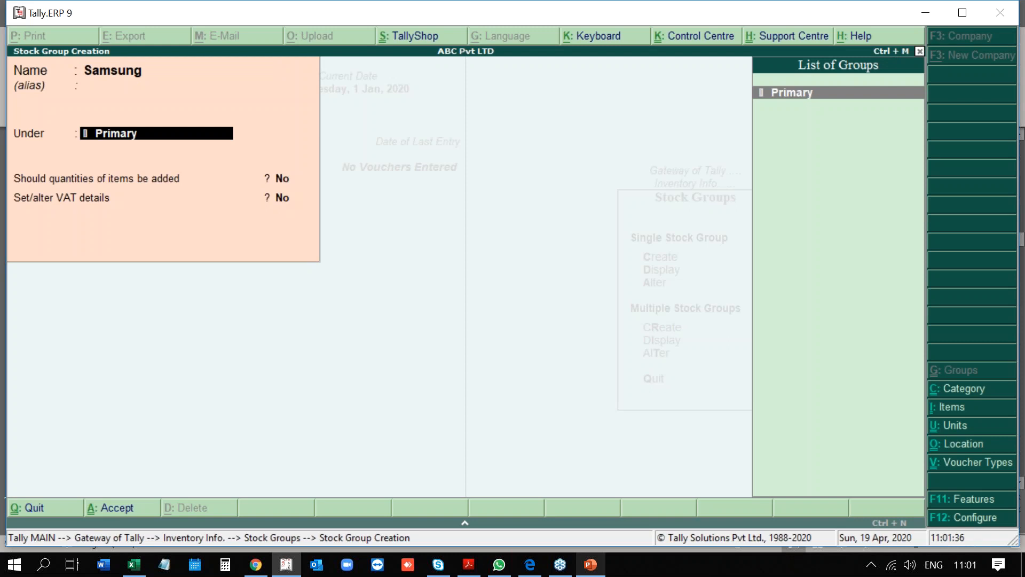
pyautogui.press('Return')
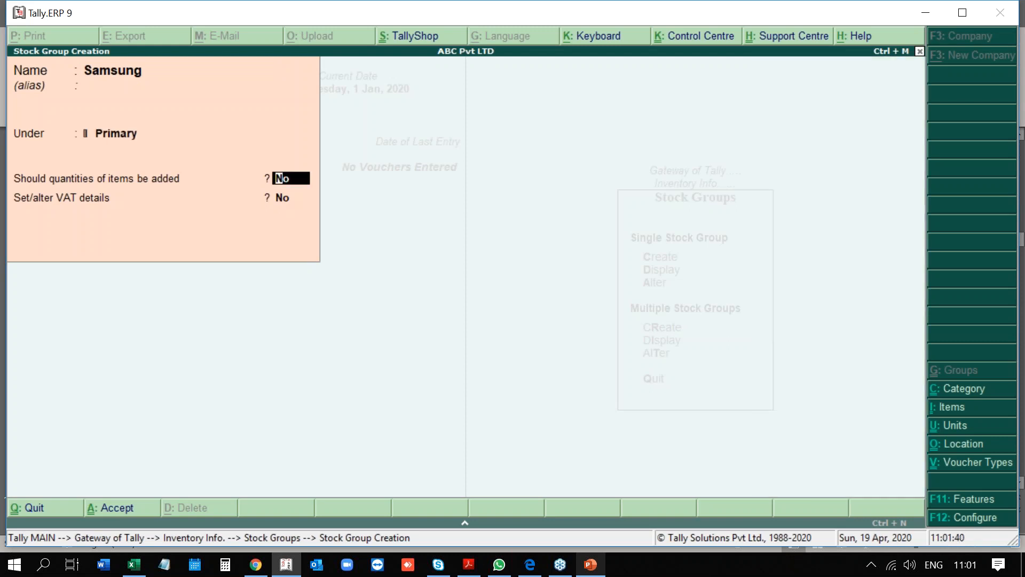
pyautogui.write('Yes')
pyautogui.press('Return')
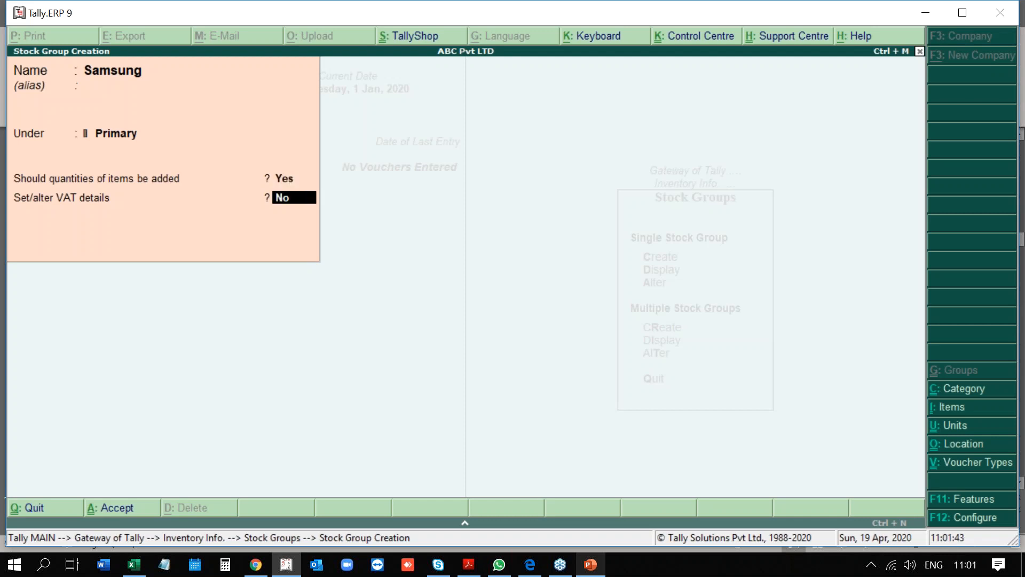
pyautogui.press('Return')
pyautogui.press('Return')
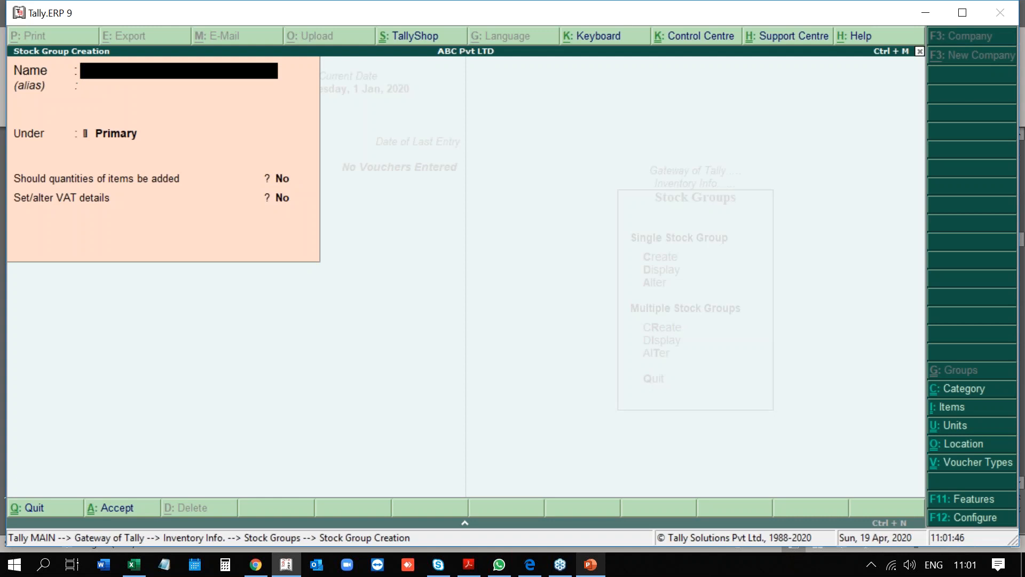
pyautogui.press('Escape')
pyautogui.press('Return')
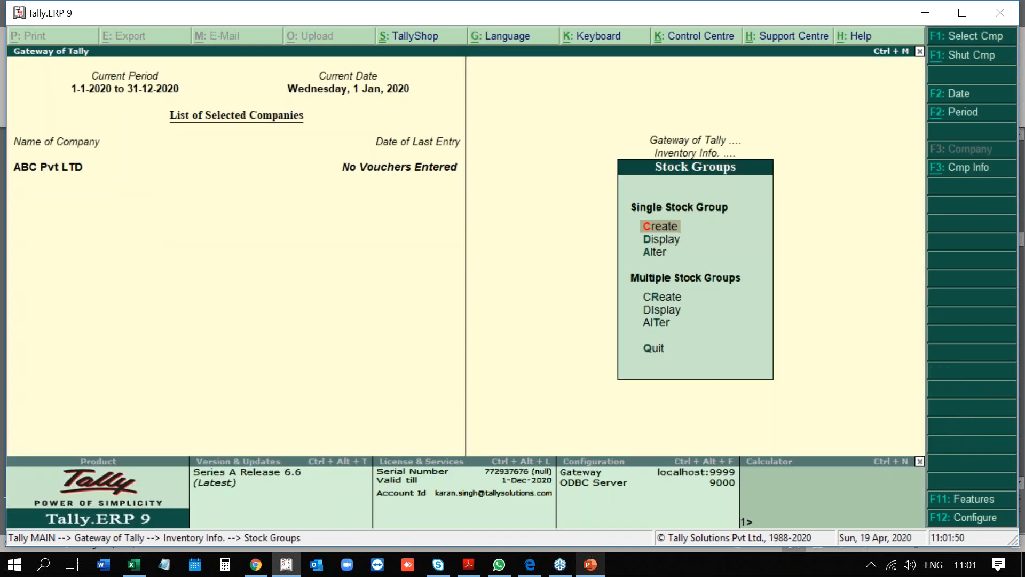
# Save stock group Iphone under Primary with item quantities added set to Yes.
pyautogui.press('Down')
pyautogui.press('Up')
pyautogui.press('Return')
pyautogui.write('Iphone')
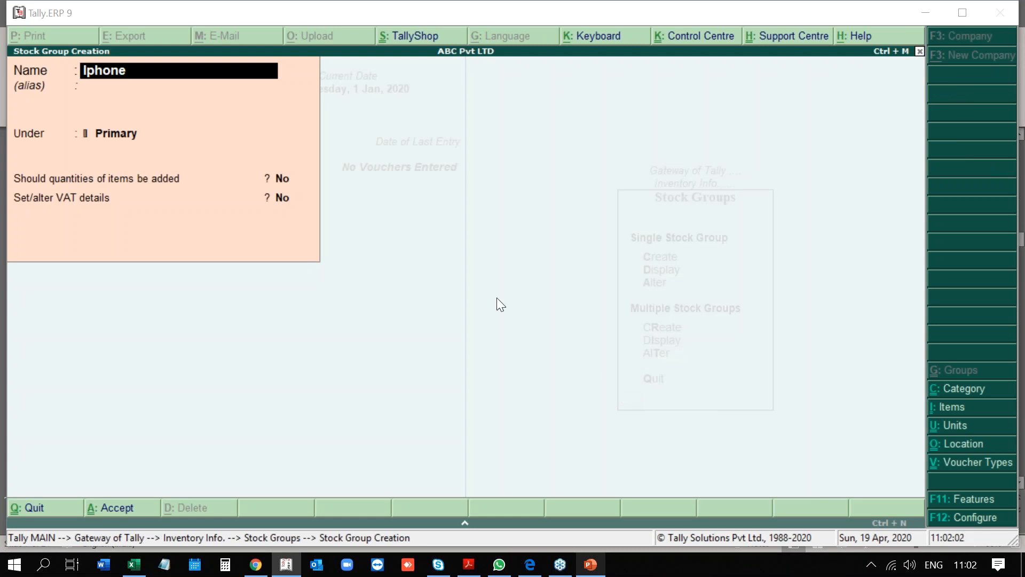
pyautogui.click(130, 31)
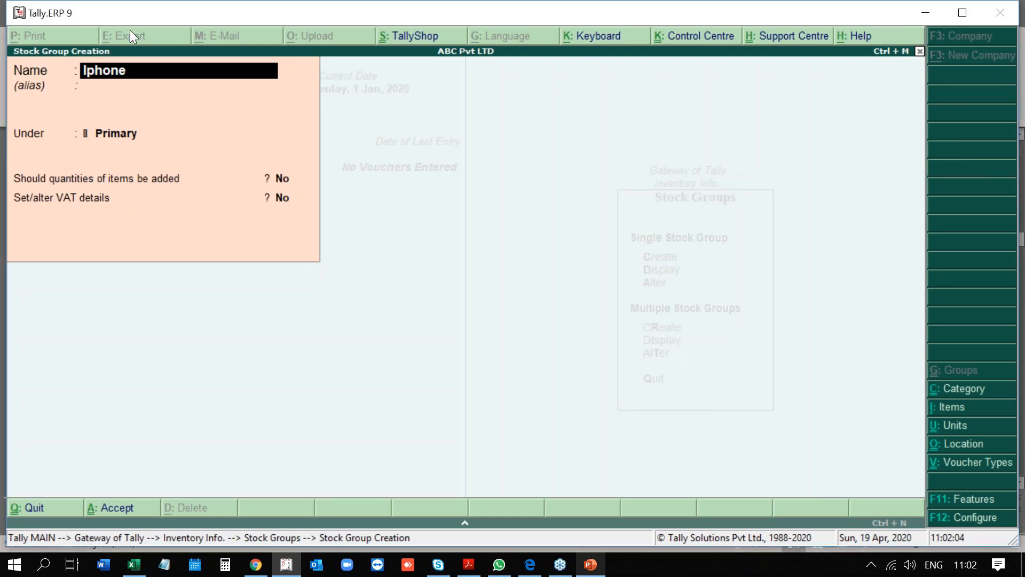
pyautogui.press('Return')
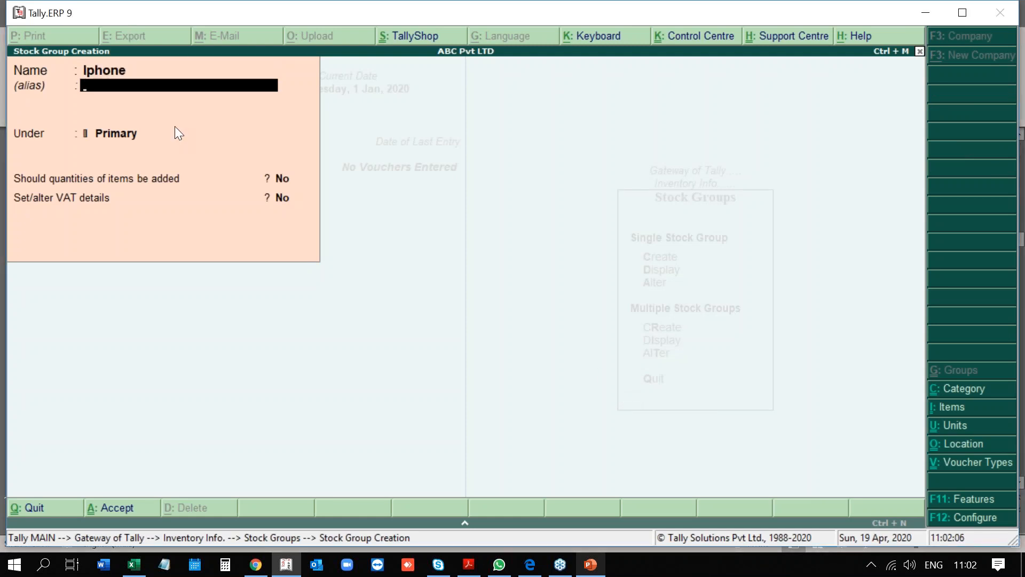
pyautogui.press('Return')
pyautogui.press('Return')
pyautogui.write('y')
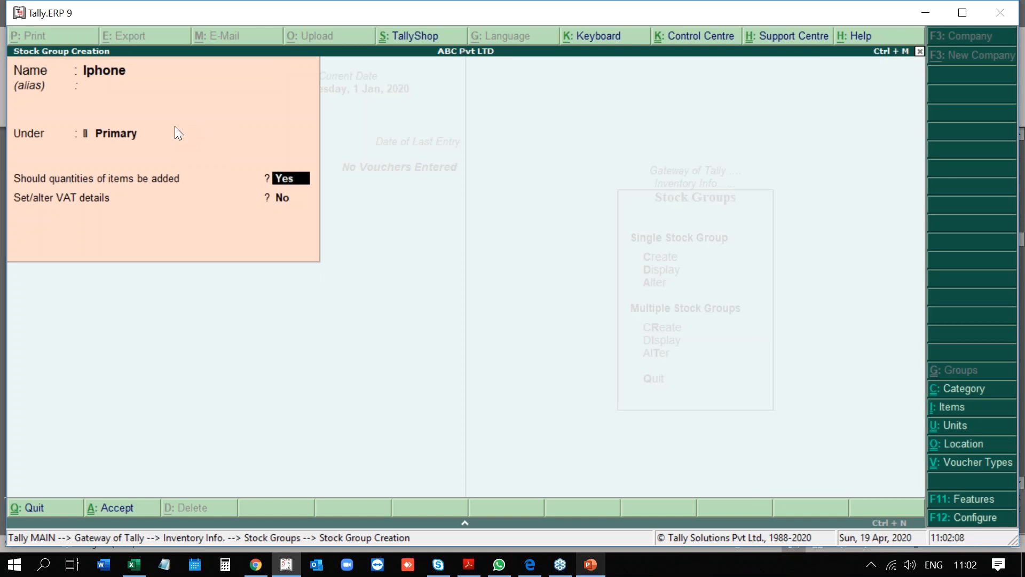
pyautogui.press('Return')
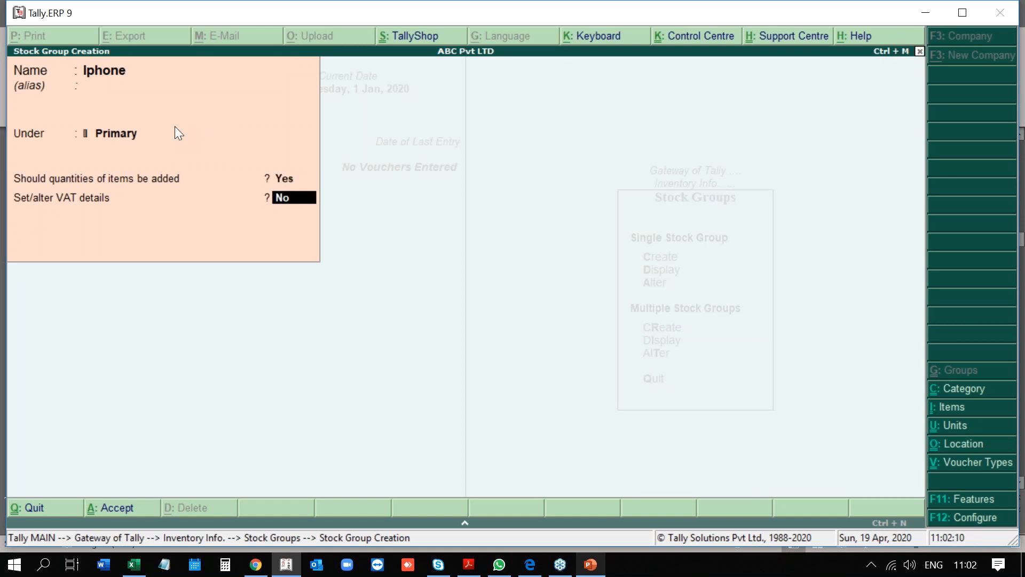
pyautogui.press('Return')
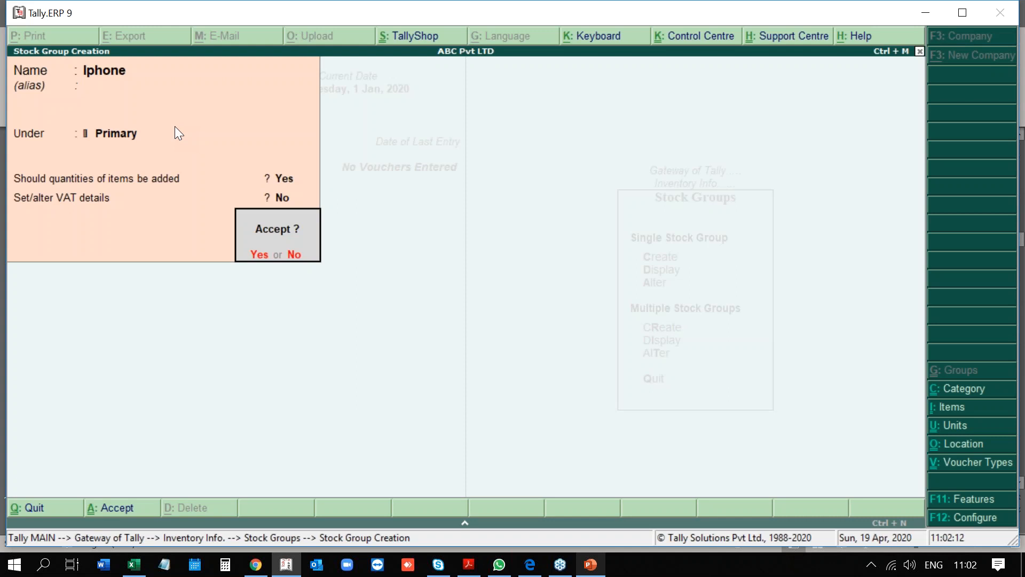
pyautogui.press('Return')
# Leave the blank stock group form and return to Inventory Info.
pyautogui.press('Escape')
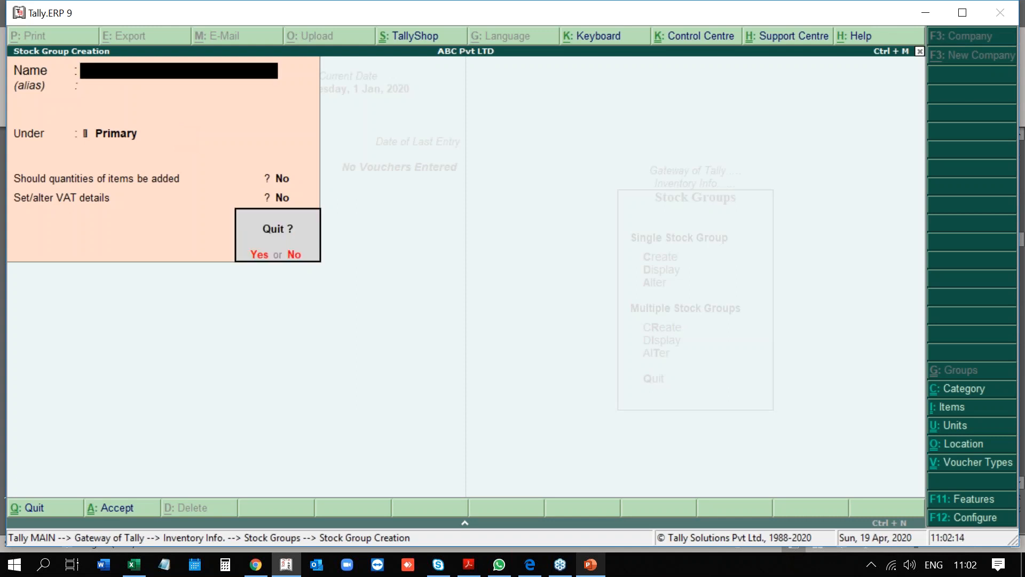
pyautogui.press('Return')
pyautogui.press('Escape')
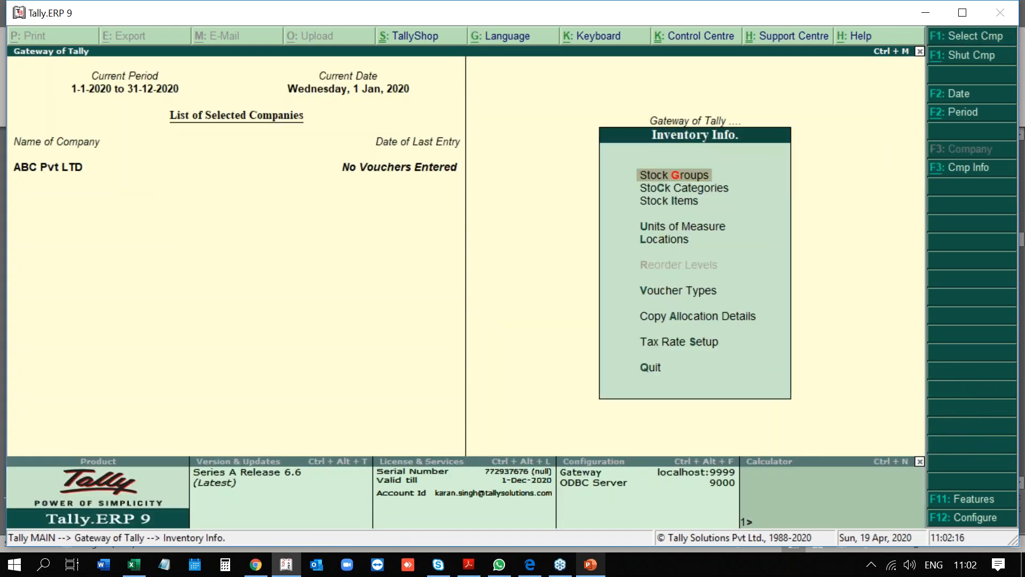
# Start stock item S10 under the Samsung group, with category Not Applicable.
pyautogui.press('Down')
pyautogui.press('Up')
pyautogui.press('Down')
pyautogui.press('Down')
pyautogui.press('Return')
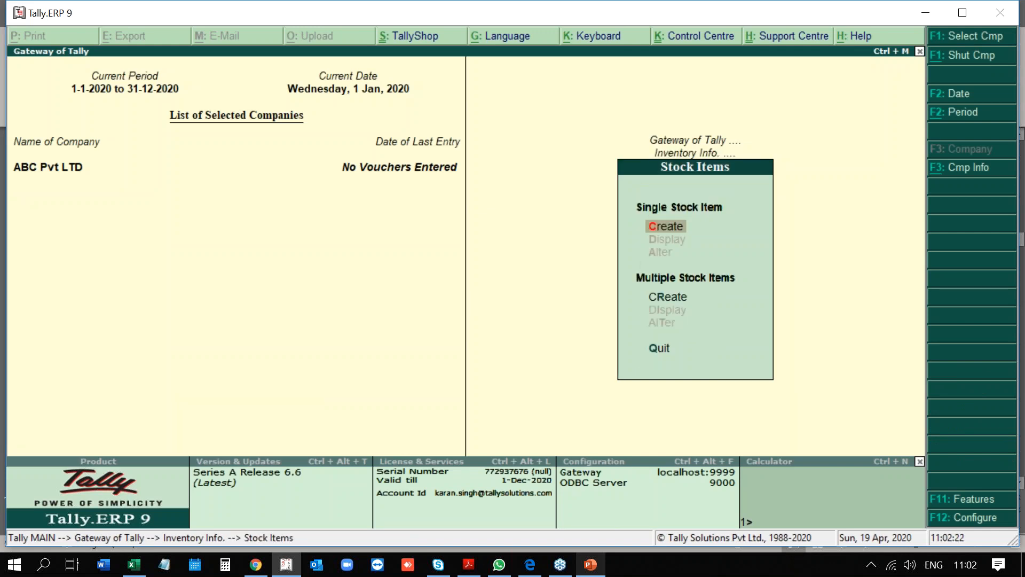
pyautogui.press('Return')
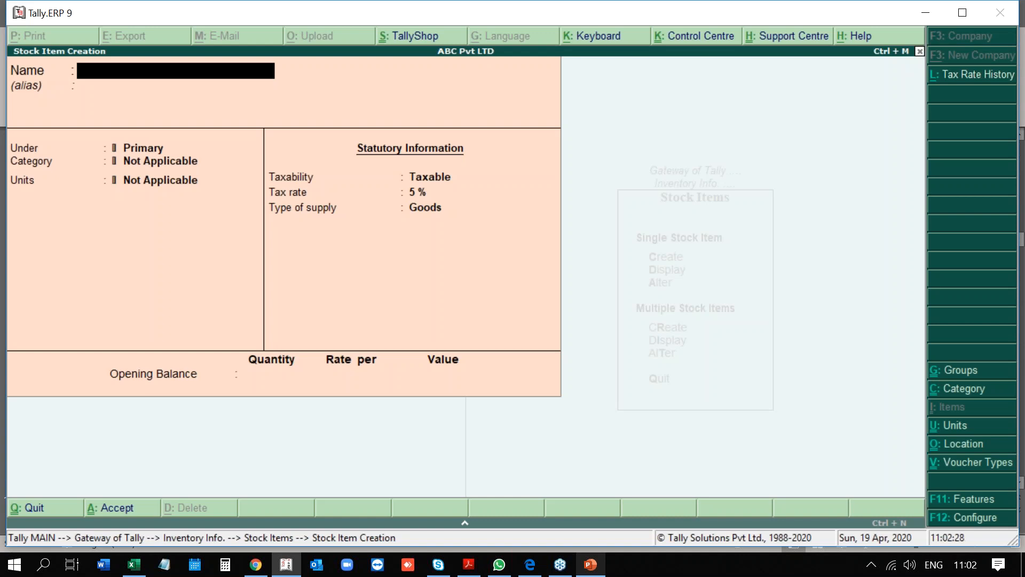
pyautogui.write('S10')
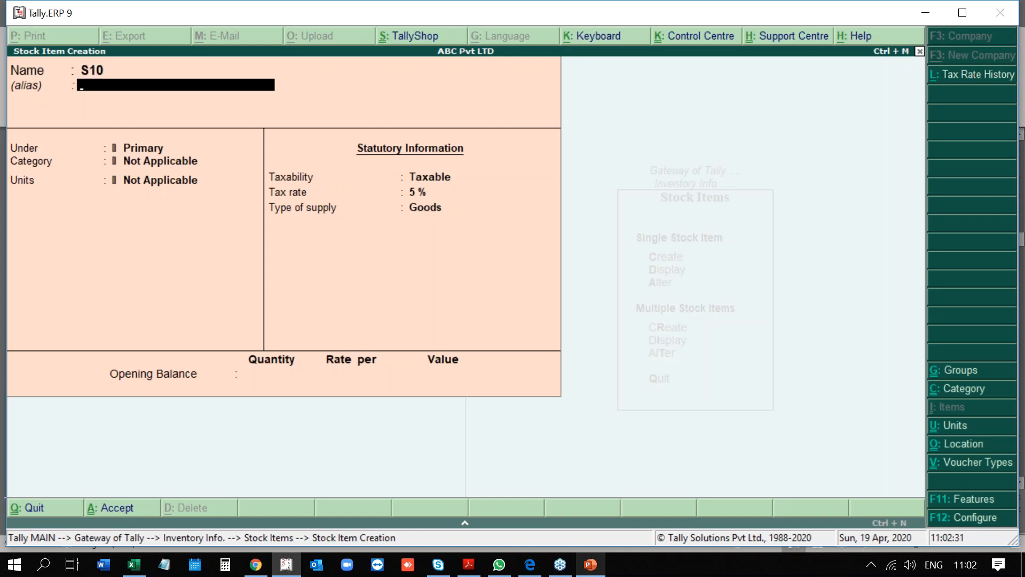
pyautogui.press('Return')
pyautogui.press('Down')
pyautogui.press('Down')
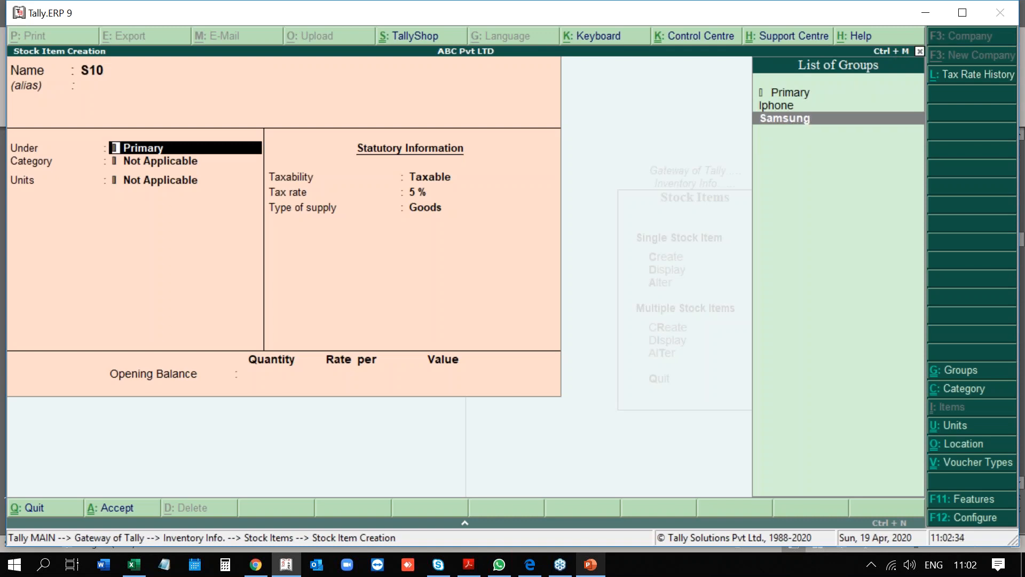
pyautogui.press('Return')
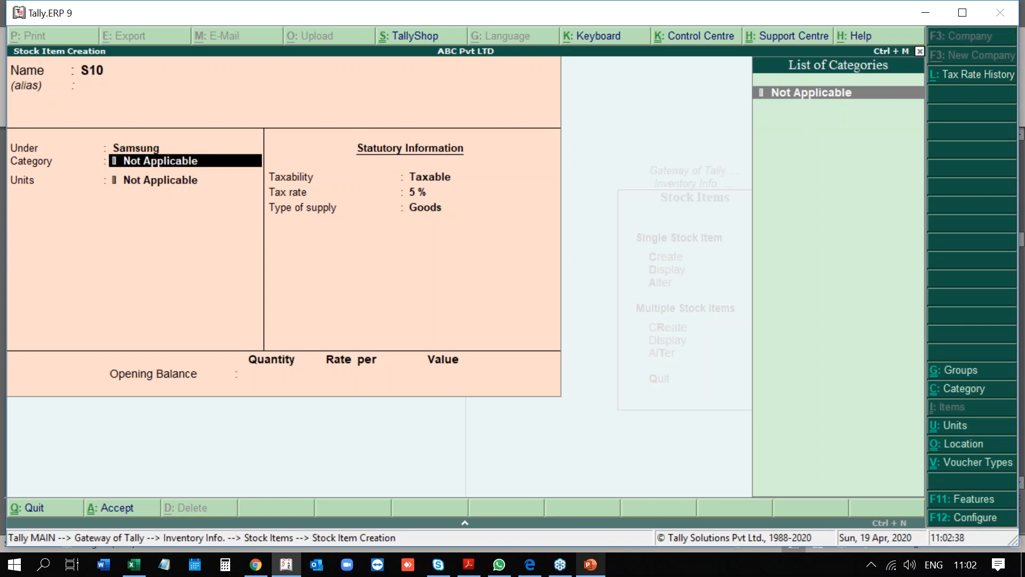
pyautogui.press('Return')
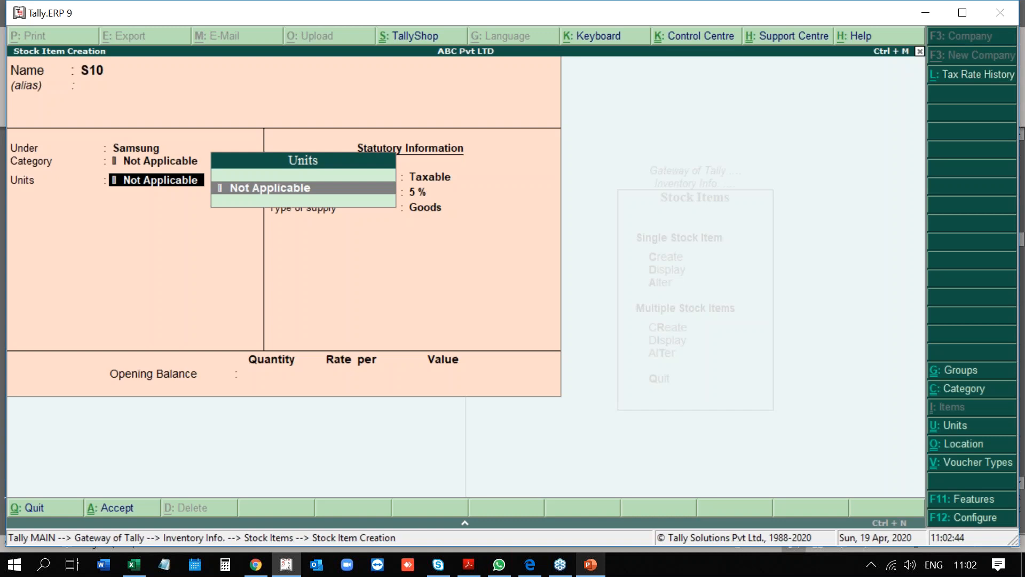
# Create the unit Pcs with formal name Pieces for S10.
pyautogui.hotkey('alt', 'c')
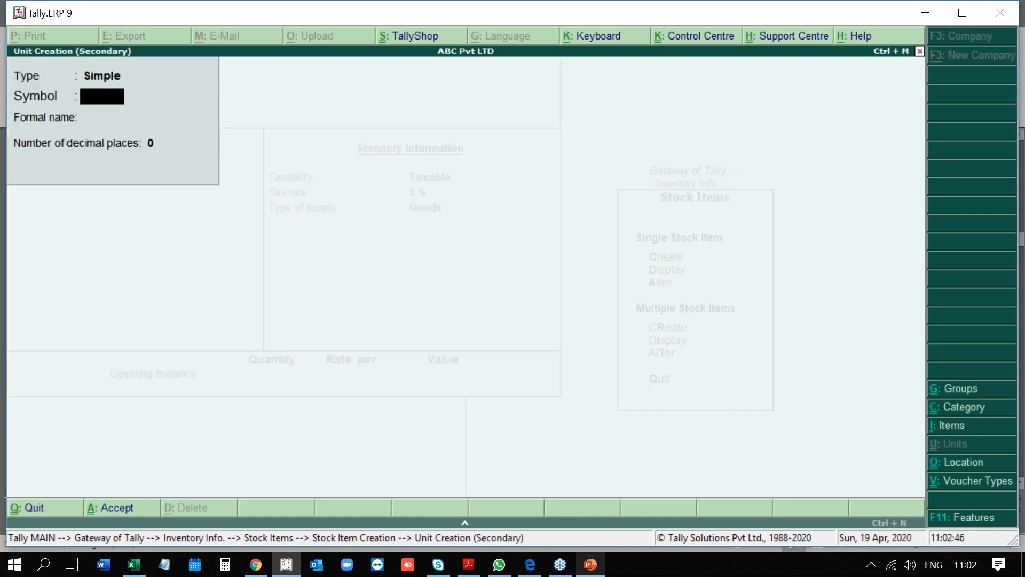
pyautogui.write('n')
pyautogui.press('BackSpace')
pyautogui.write('Pcs')
pyautogui.press('Return')
pyautogui.write('Pieces')
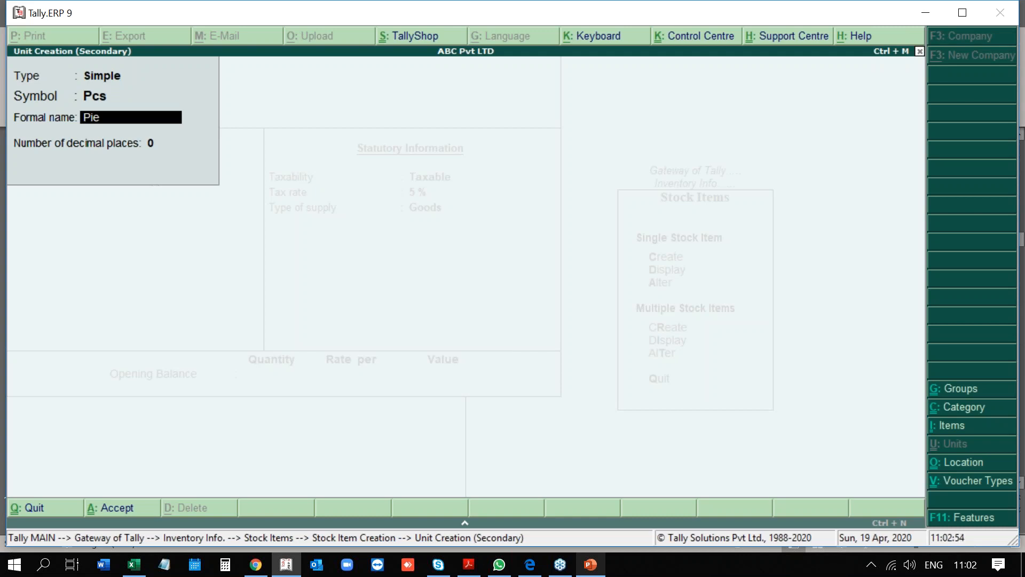
pyautogui.press('Return')
pyautogui.press('Return')
pyautogui.press('Return')
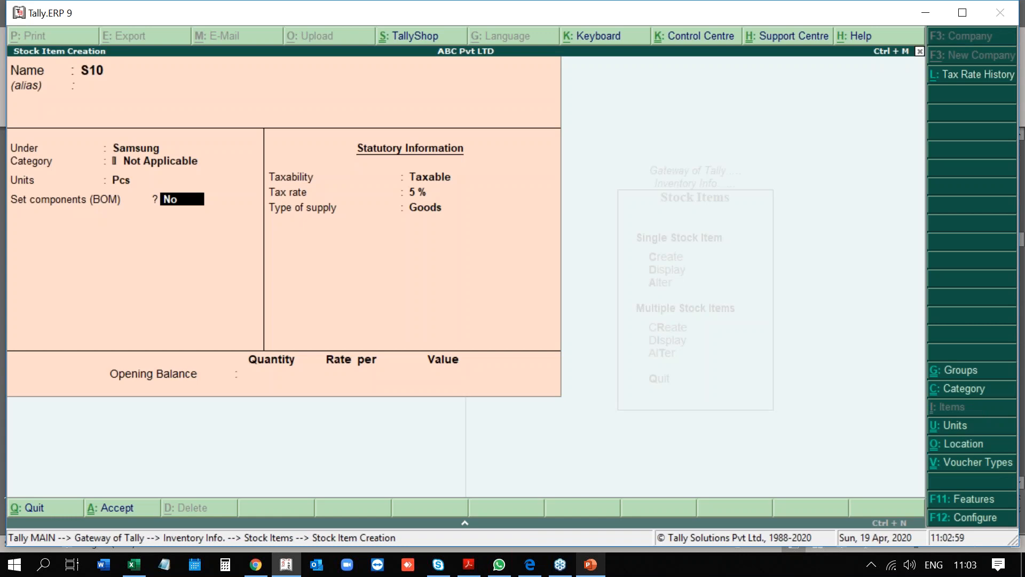
pyautogui.press('Return')
pyautogui.press('Return')
pyautogui.press('Return')
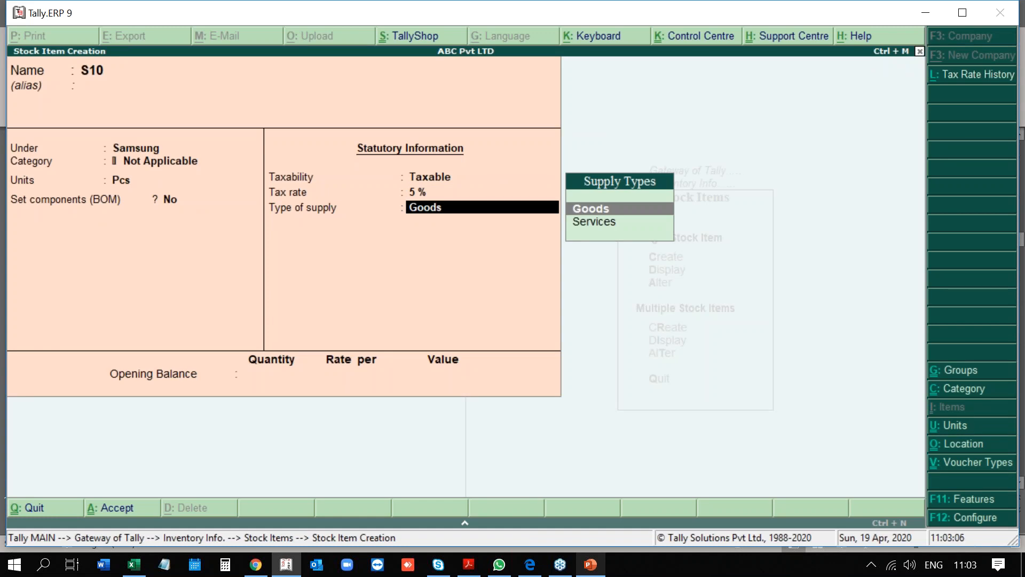
# Keep S10 as Goods and enter an opening quantity of 100 Pcs.
pyautogui.press('Return')
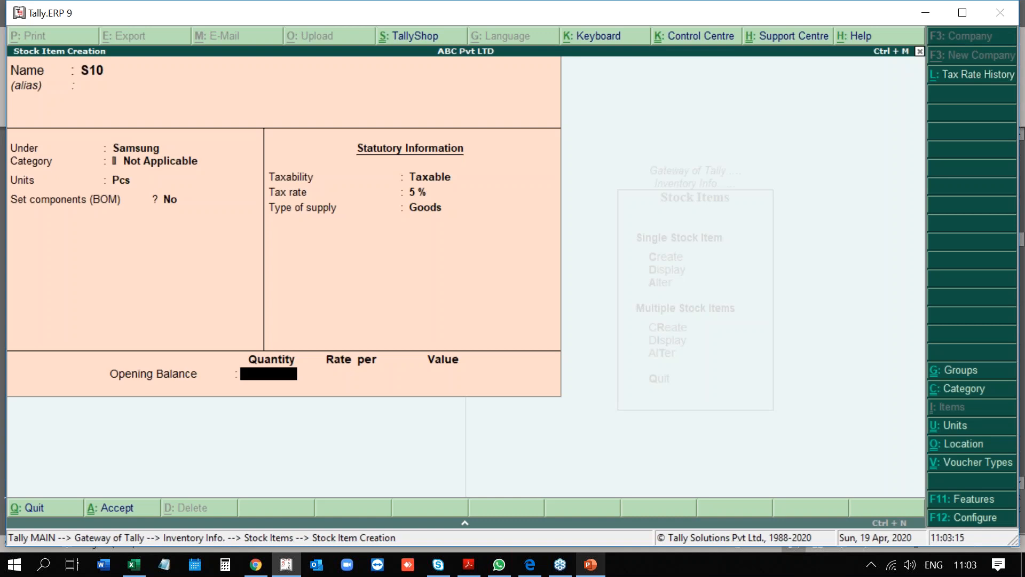
pyautogui.write('100')
pyautogui.press('Return')
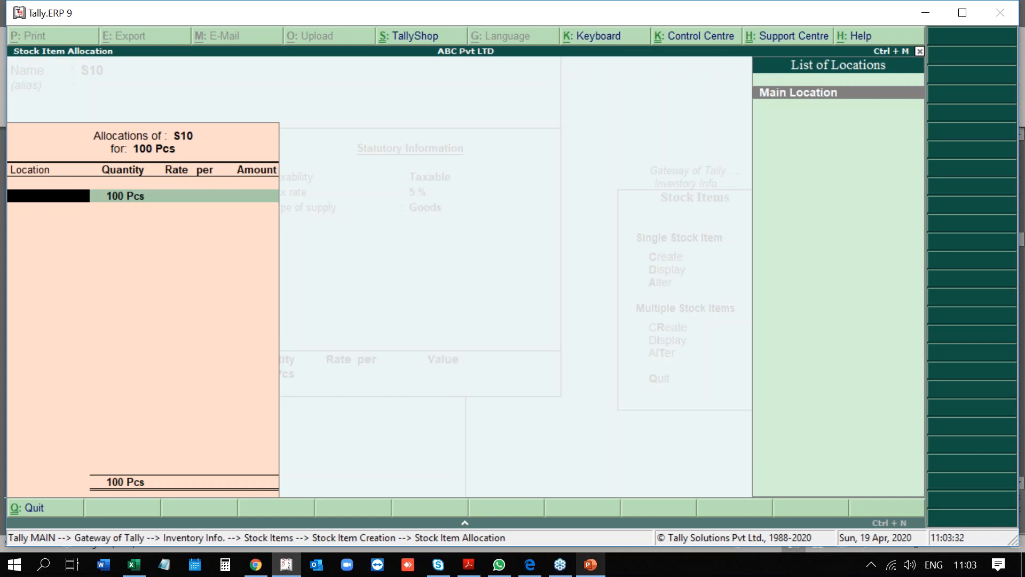
# Allocate S10's 100 Pcs to Main Location at 2,500 per Pcs, totalling 250,000.
pyautogui.hotkey('alt', 'c')
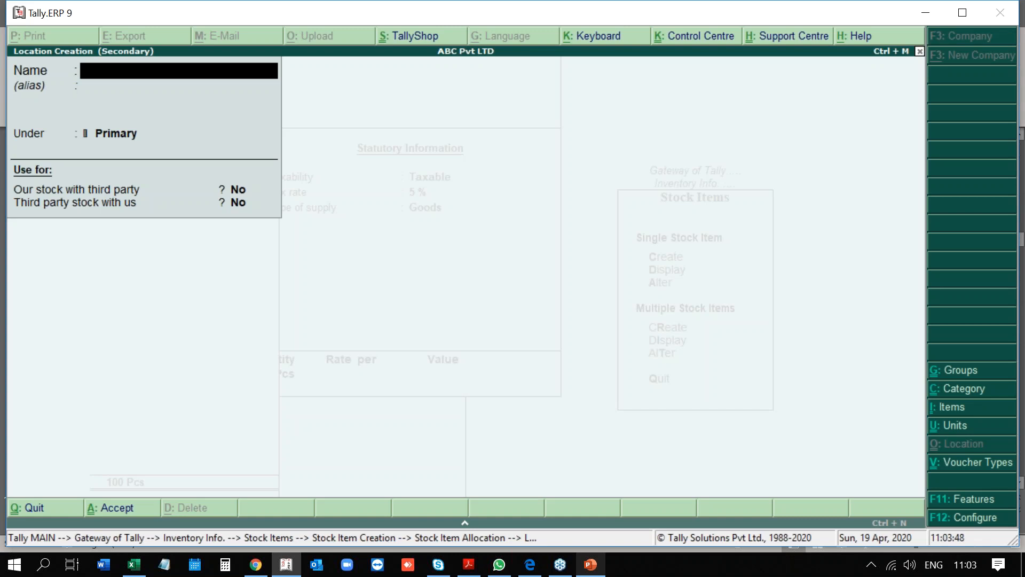
pyautogui.press('Escape')
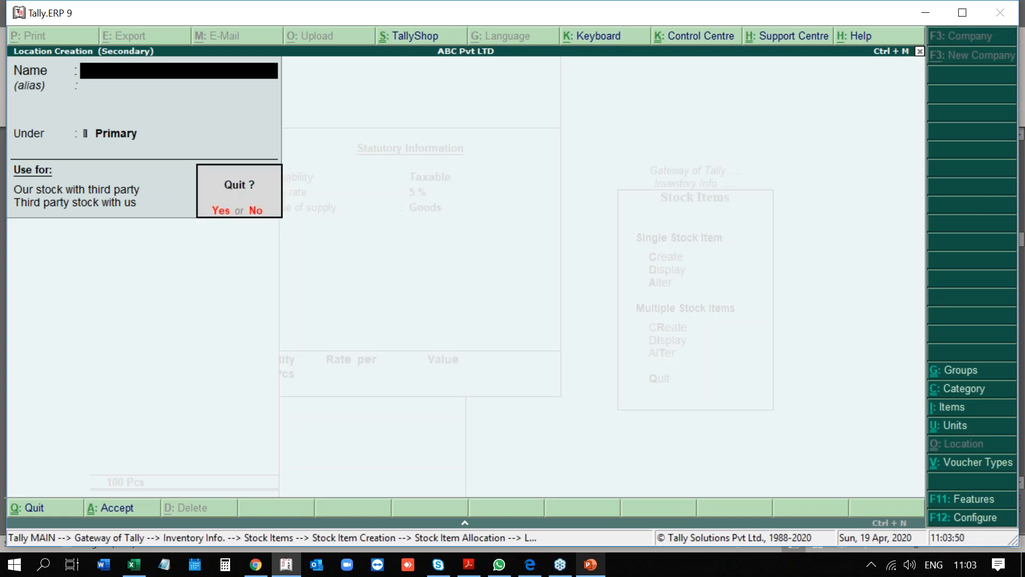
pyautogui.press('y')
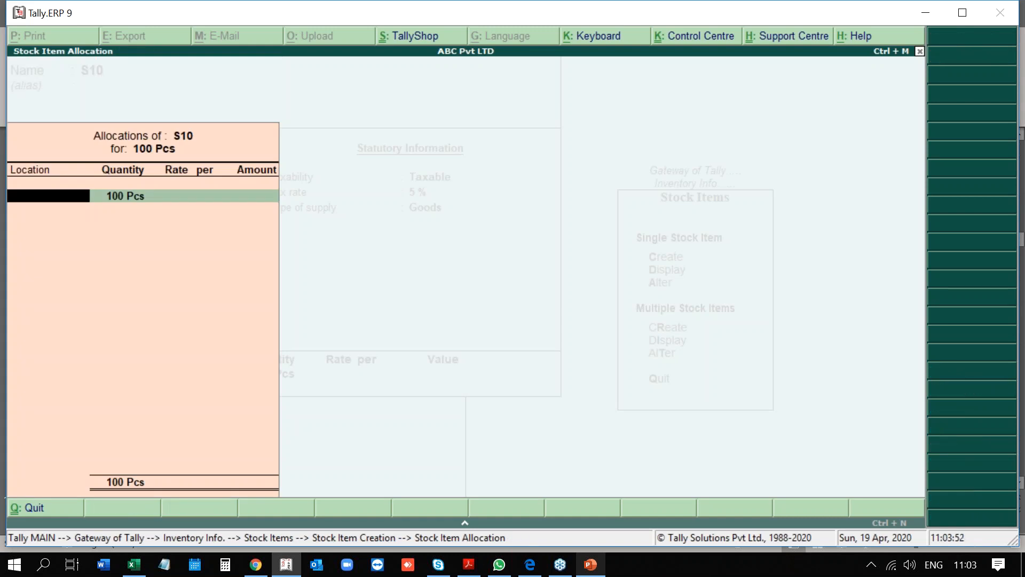
pyautogui.press('Return')
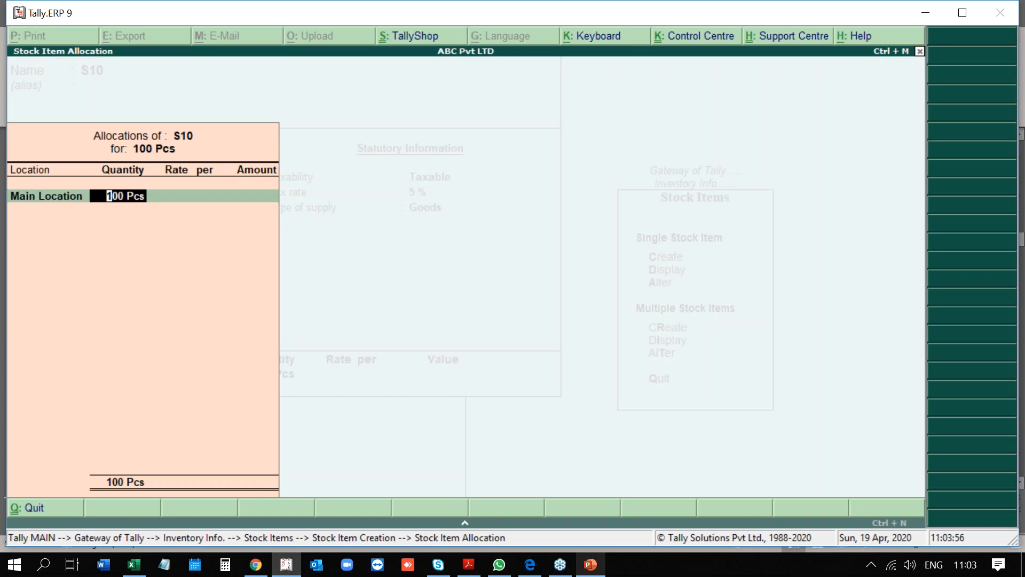
pyautogui.press('Return')
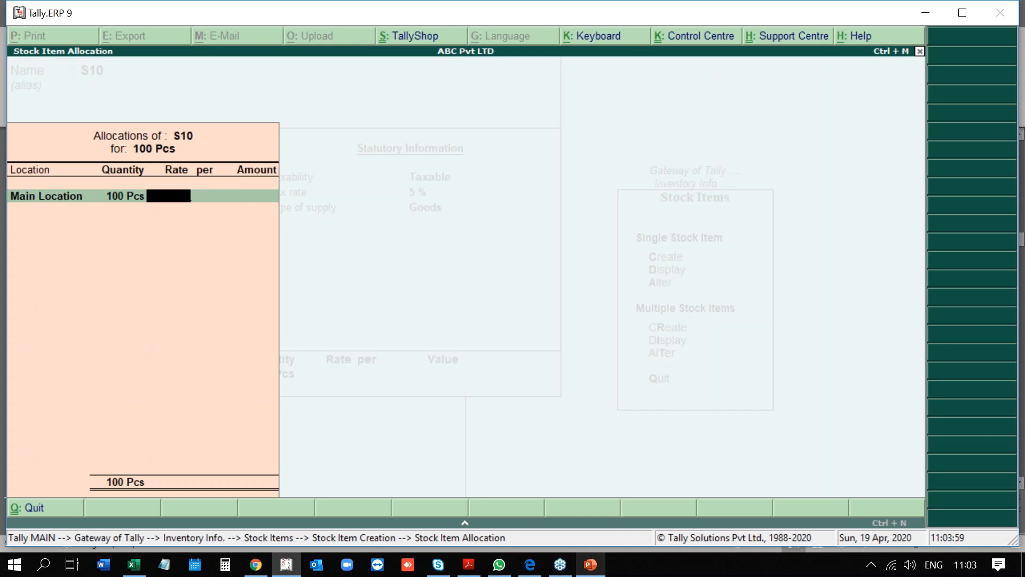
pyautogui.write('2500')
pyautogui.press('Return')
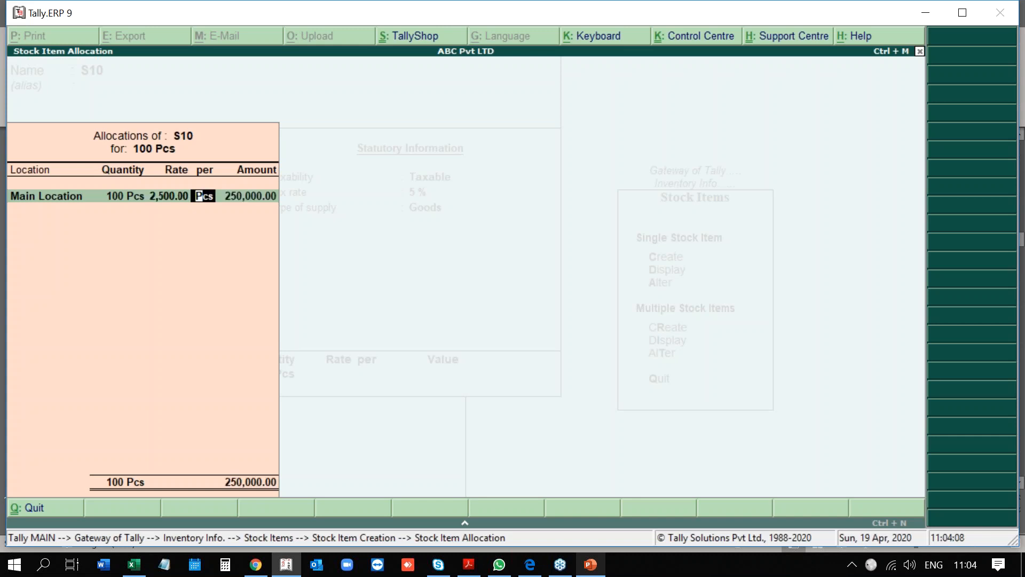
pyautogui.press('Return')
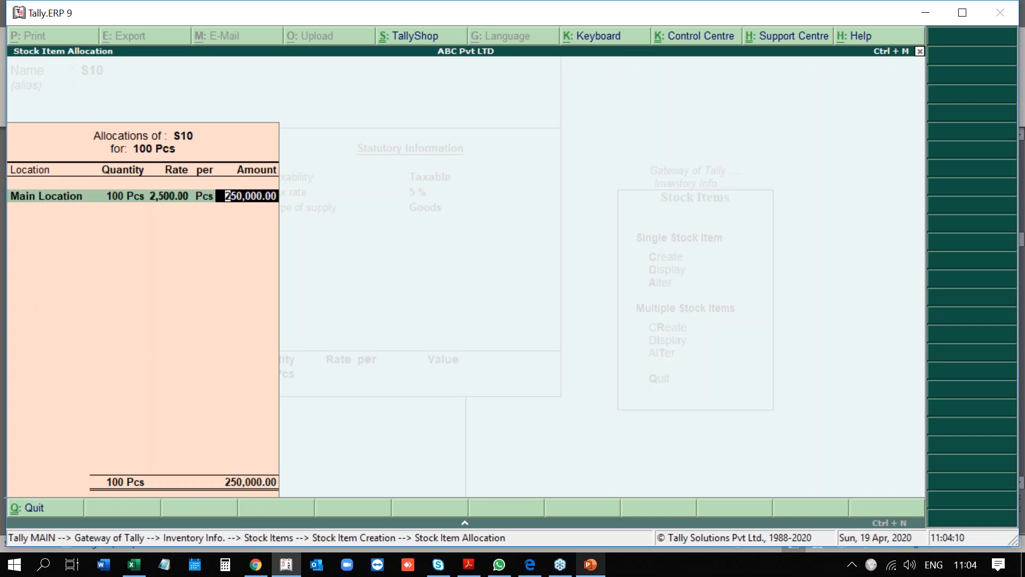
pyautogui.press('Return')
pyautogui.press('Return')
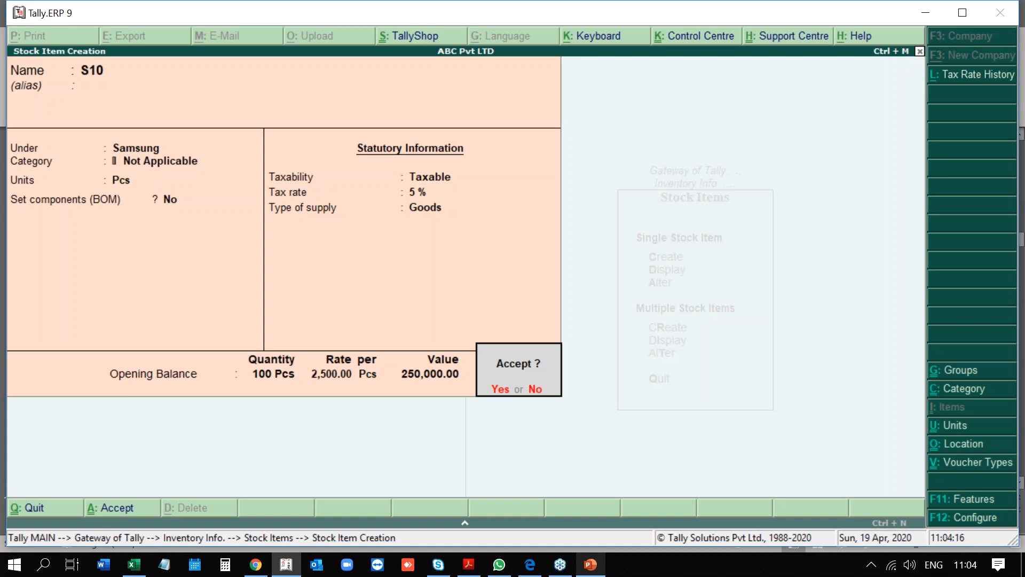
# Save S10, then start stock item Iphone under the Iphone group with unit Pcs.
pyautogui.press('Return')
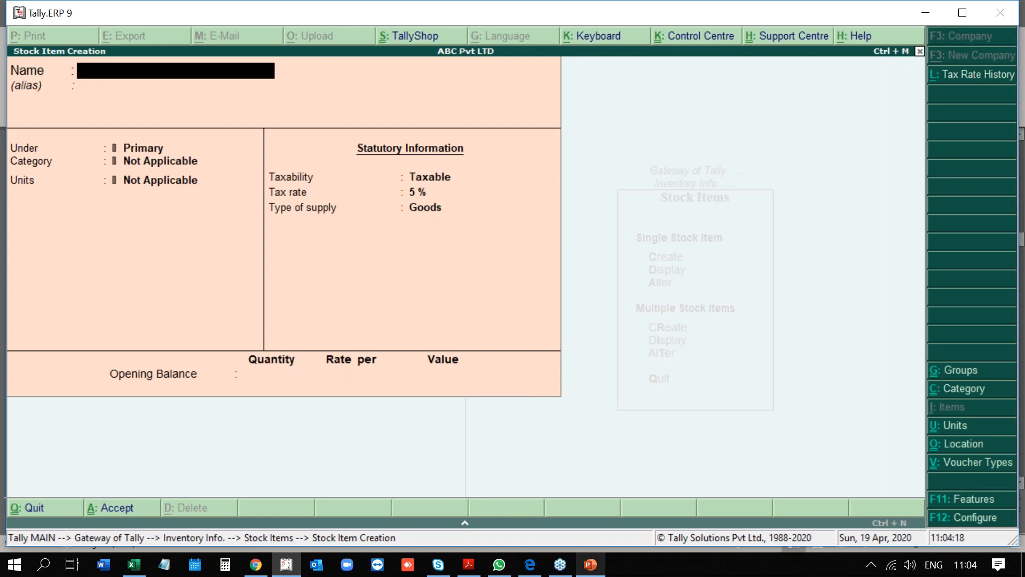
pyautogui.write('Iphone')
pyautogui.press('Return')
pyautogui.press('Return')
pyautogui.press('Down')
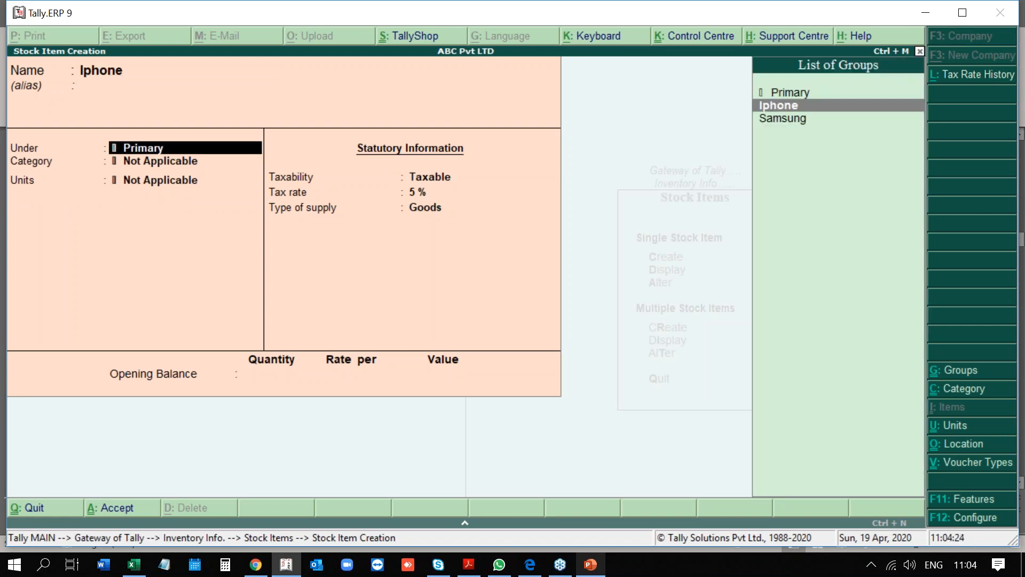
pyautogui.press('Return')
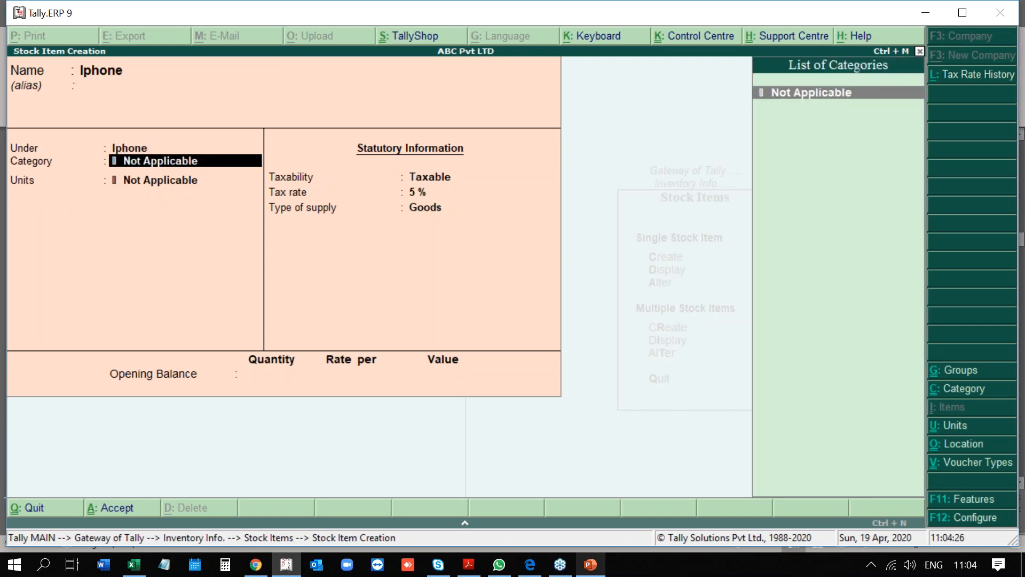
pyautogui.press('Return')
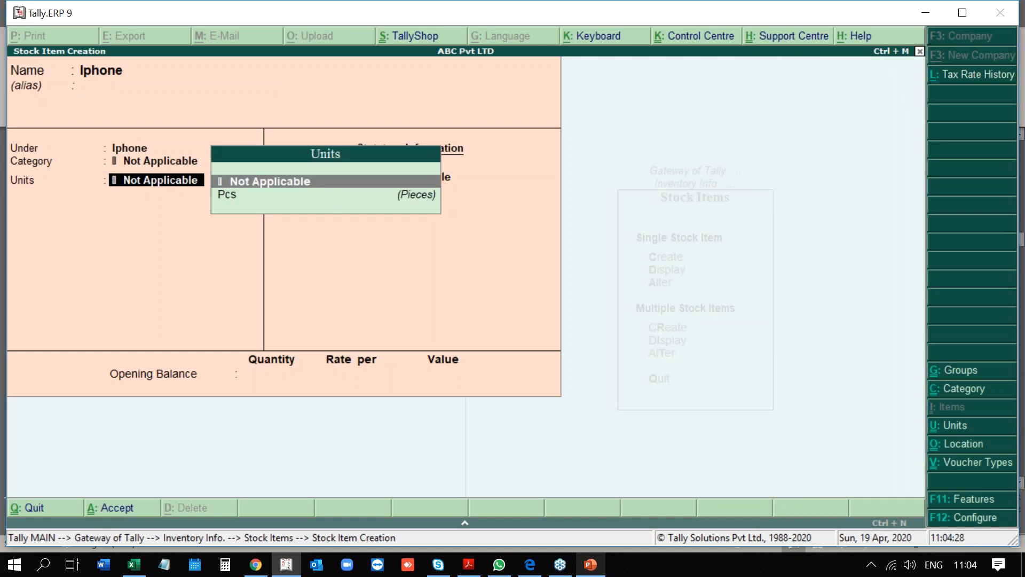
pyautogui.press('Down')
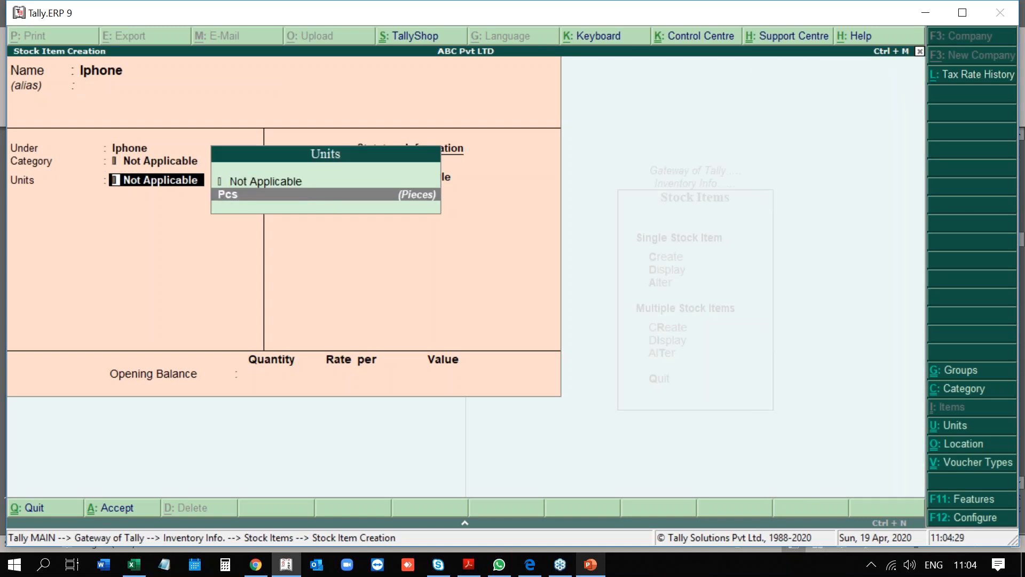
pyautogui.press('Return')
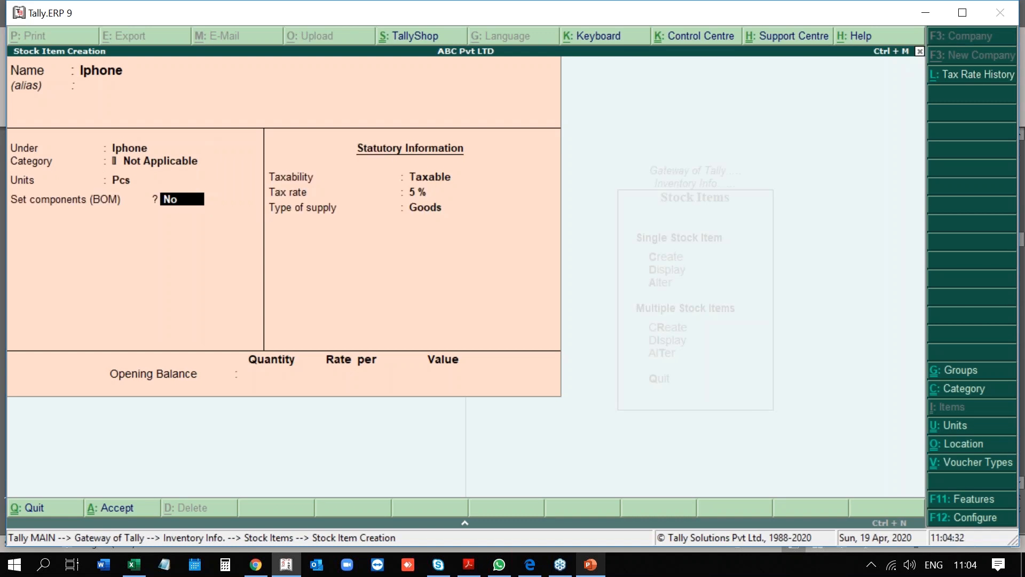
pyautogui.press('Return')
pyautogui.press('Return')
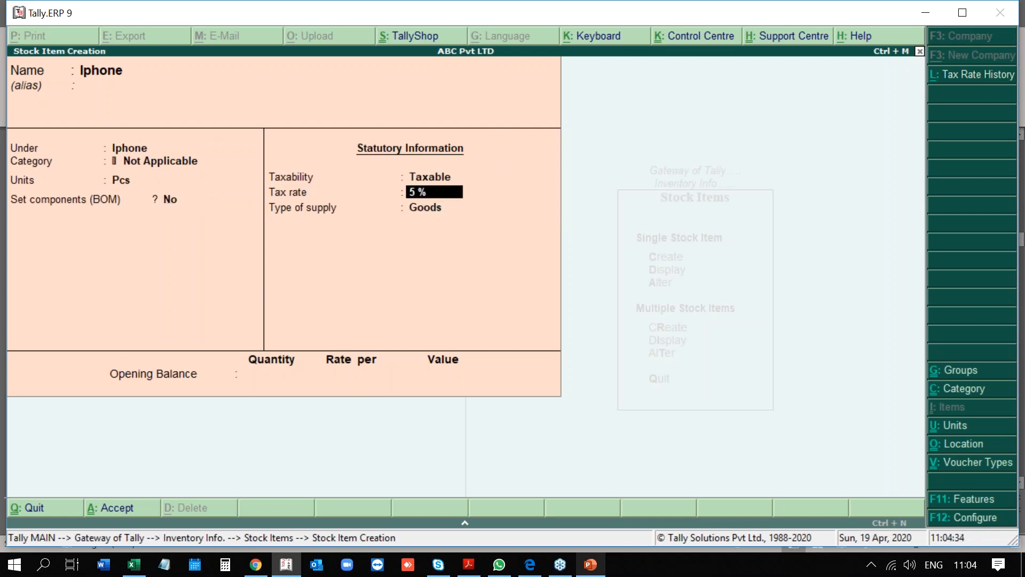
pyautogui.press('Return')
pyautogui.press('Return')
# Give Iphone 100 Pcs opening stock in Main Location at 3,000 each.
pyautogui.write('100')
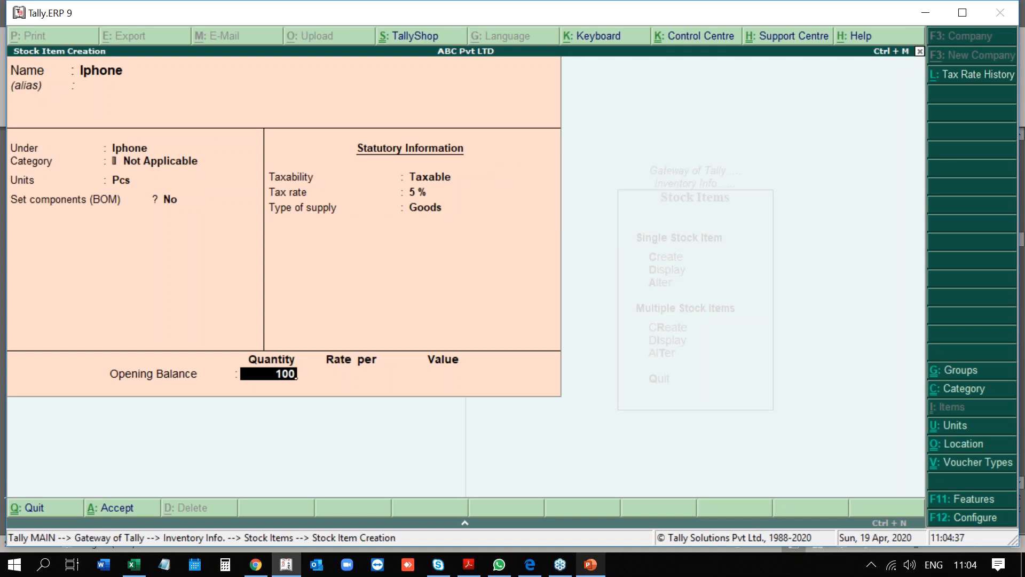
pyautogui.press('Return')
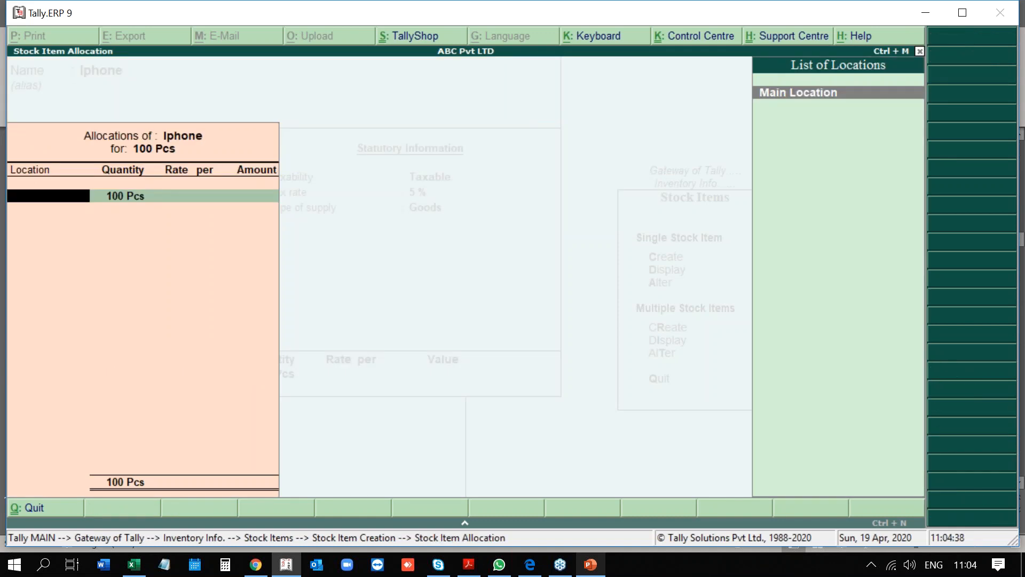
pyautogui.press('Return')
pyautogui.press('Return')
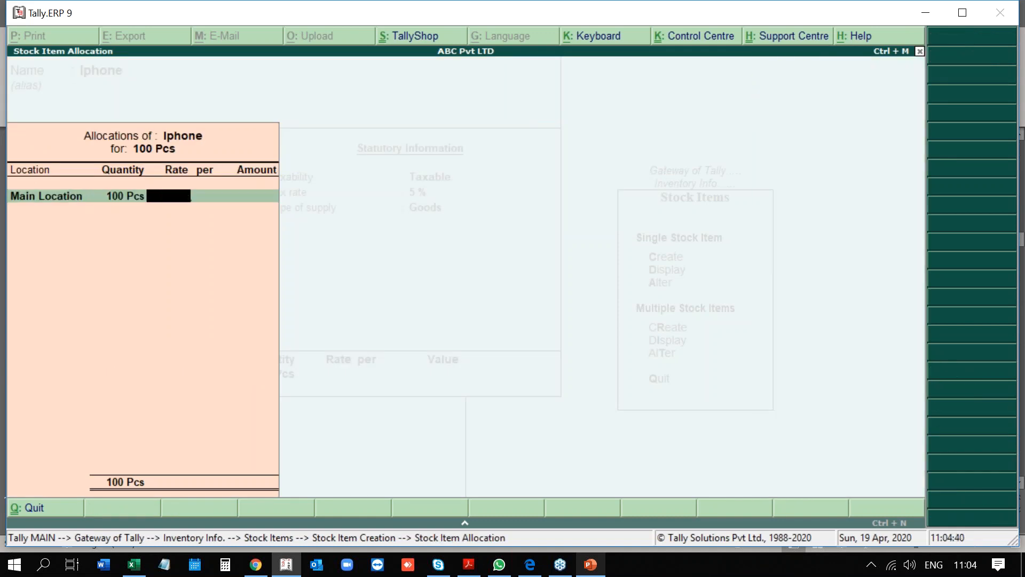
pyautogui.write('3000')
pyautogui.press('Return')
pyautogui.press('Return')
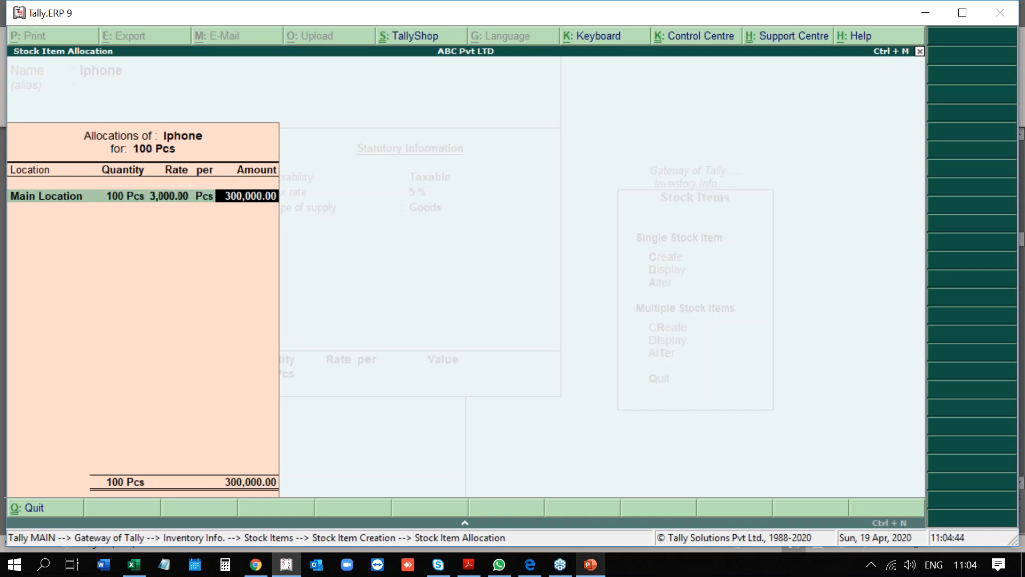
pyautogui.press('Return')
pyautogui.press('Return')
pyautogui.press('Return')
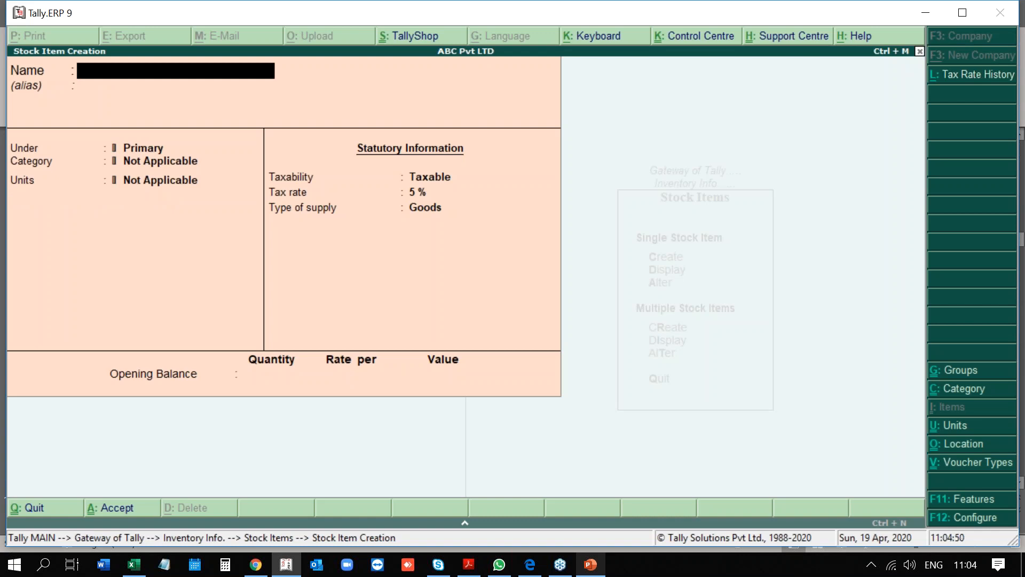
# Quit the blank stock item form and go to Accounts Info from the Gateway.
pyautogui.press('Escape')
pyautogui.press('y')
pyautogui.press('Escape')
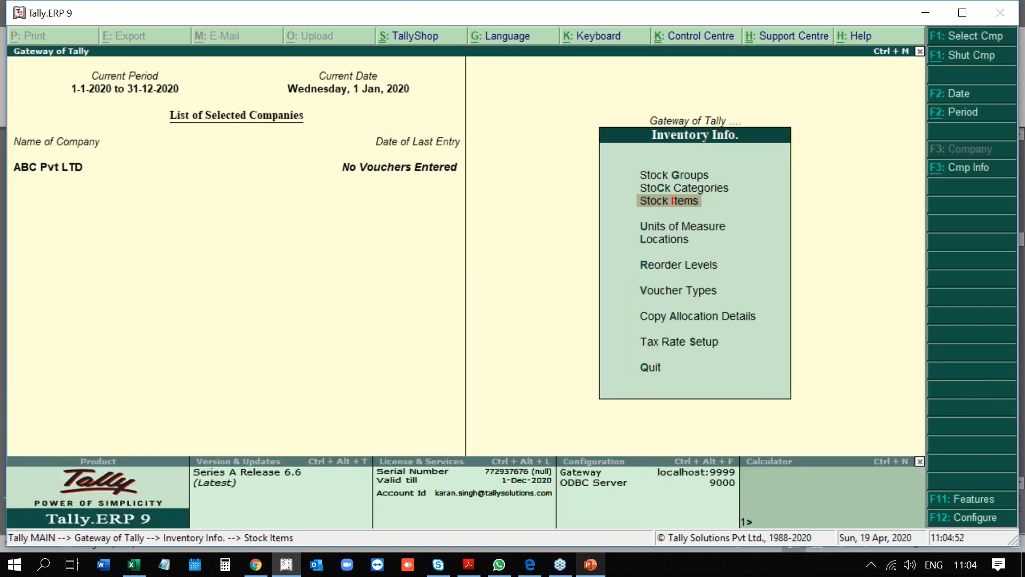
pyautogui.press('Escape')
pyautogui.press('Up')
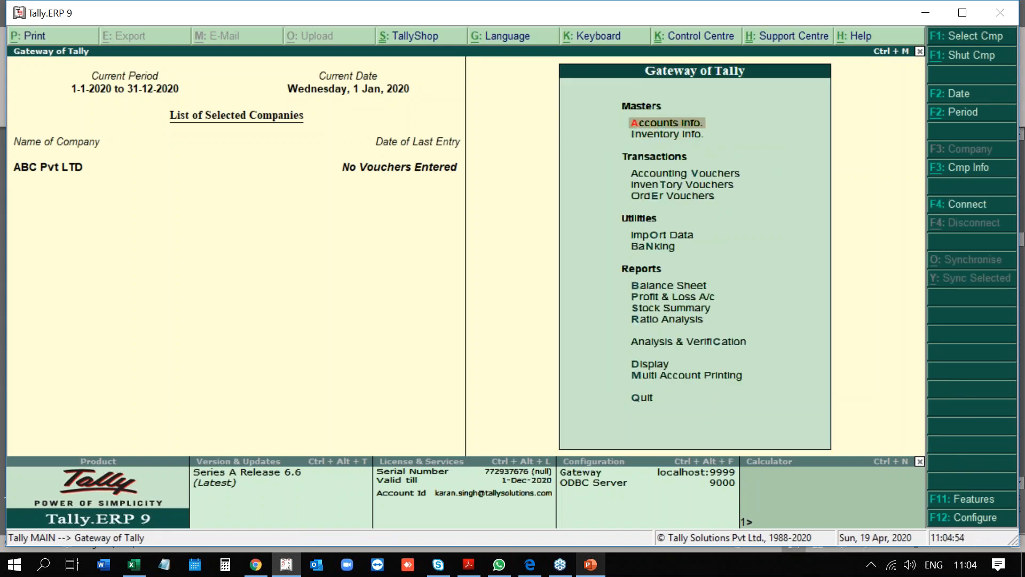
pyautogui.press('Return')
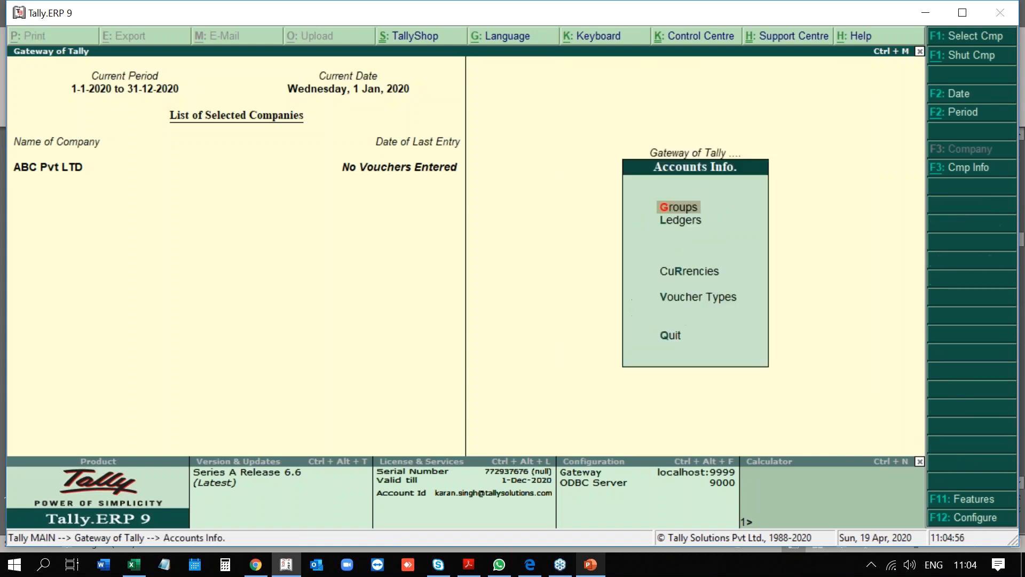
# Browse the account group list down to Investments without selecting one.
pyautogui.press('Down')
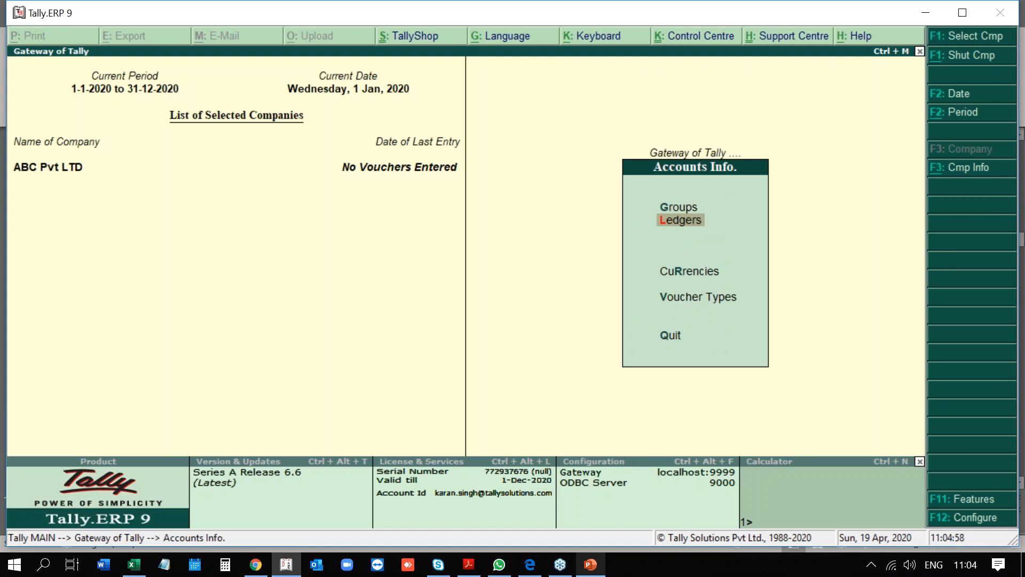
pyautogui.press('Up')
pyautogui.press('Return')
pyautogui.press('Down')
pyautogui.press('Return')
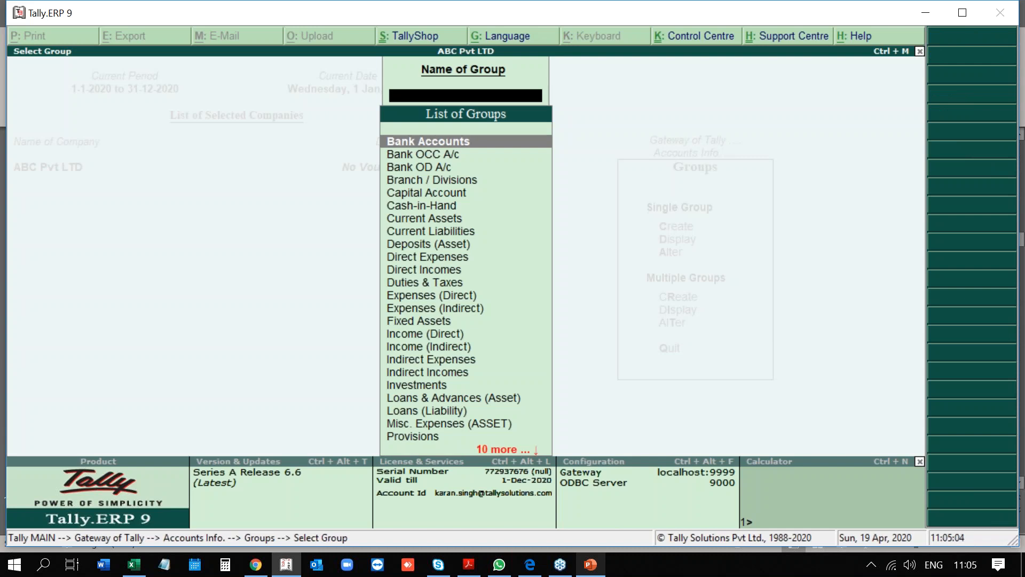
pyautogui.press('Down')
pyautogui.press('Down')
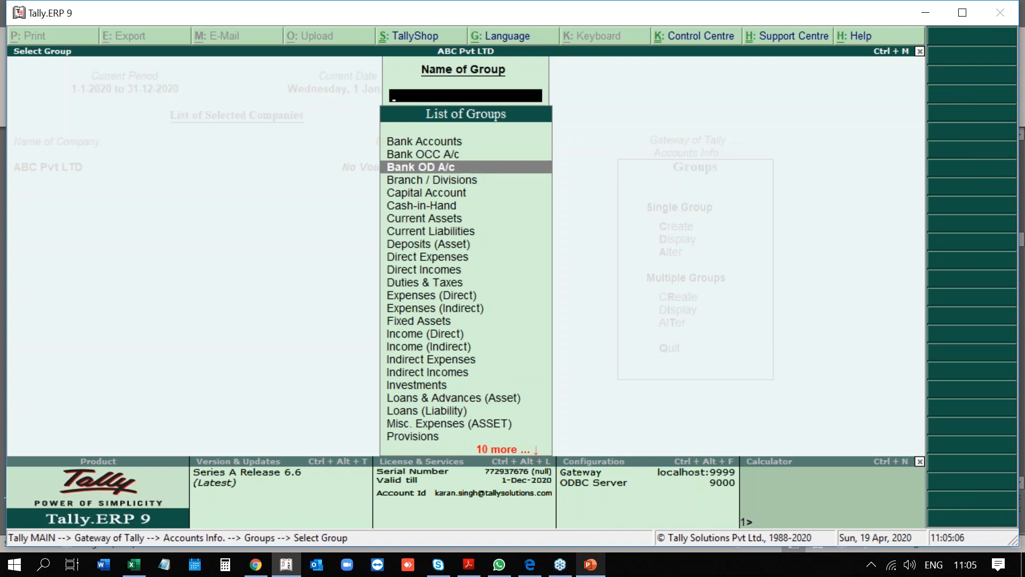
pyautogui.press('Down')
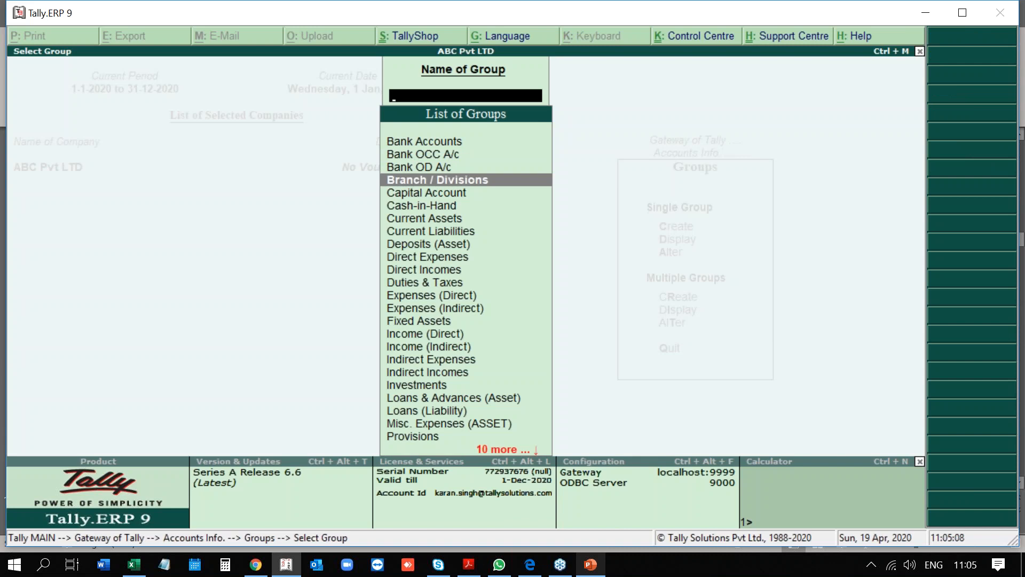
pyautogui.press('Down')
pyautogui.press('Down')
pyautogui.press('Down')
pyautogui.press('Down')
pyautogui.press('Down')
pyautogui.press('Down')
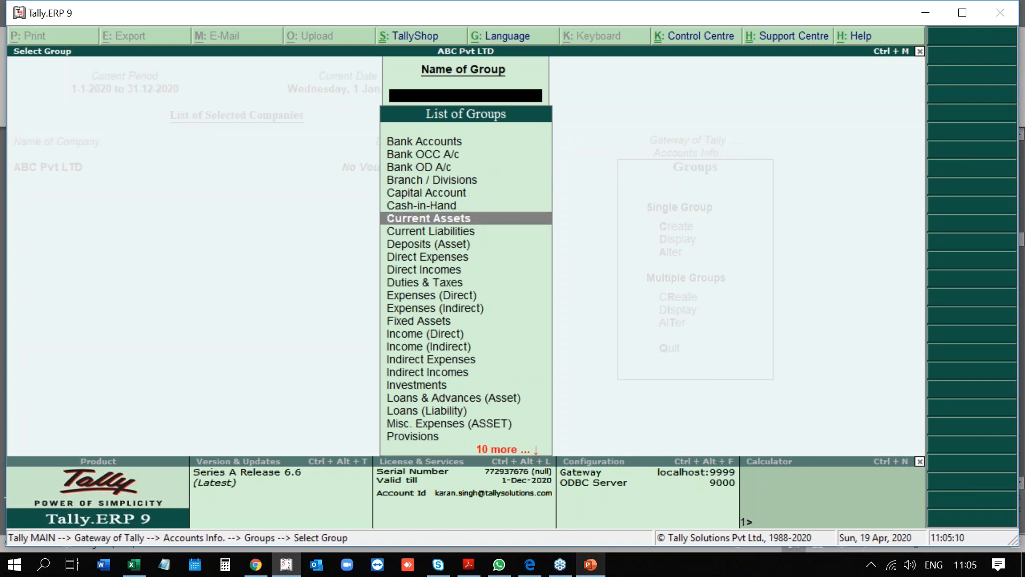
pyautogui.press('Down')
pyautogui.press('Down')
pyautogui.press('Down')
pyautogui.press('Down')
pyautogui.press('Down')
pyautogui.press('Down')
pyautogui.press('Down')
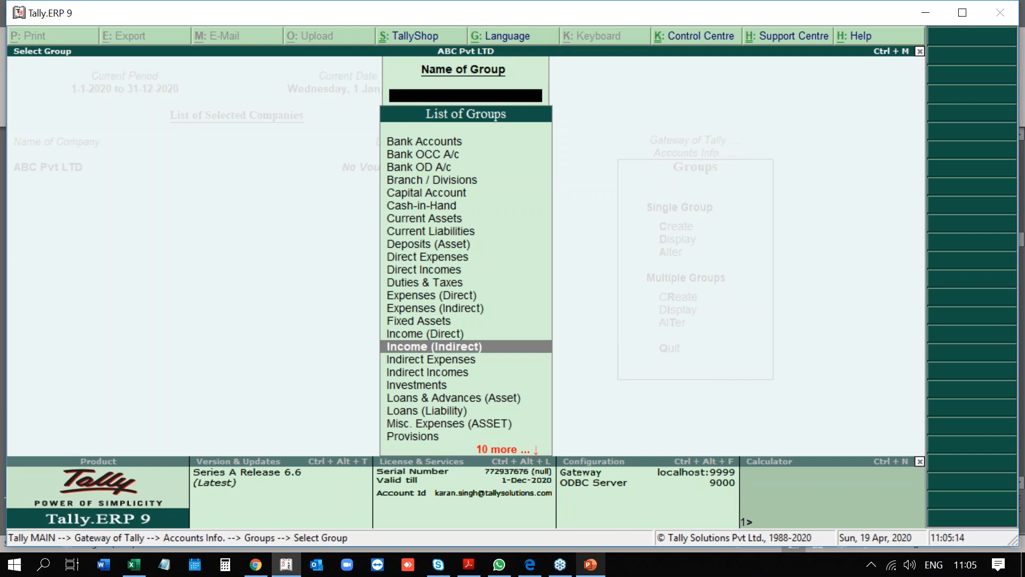
pyautogui.press('Down')
pyautogui.press('Down')
pyautogui.press('Down')
pyautogui.press('Down')
pyautogui.press('Down')
pyautogui.press('Down')
pyautogui.press('Escape')
# Open a blank Single Ledger creation form from the Ledgers menu.
pyautogui.press('Up')
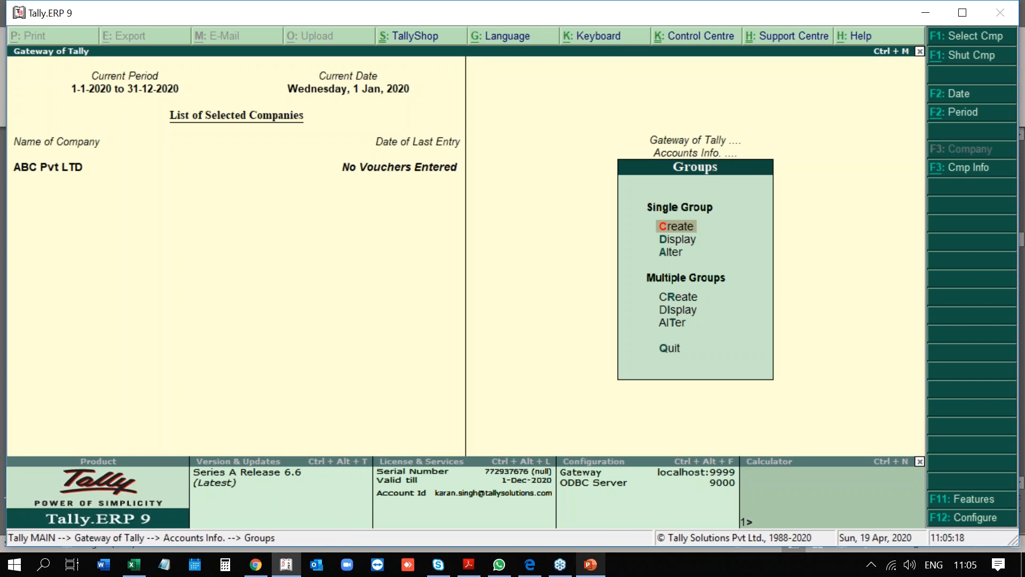
pyautogui.press('Escape')
pyautogui.press('Down')
pyautogui.press('Return')
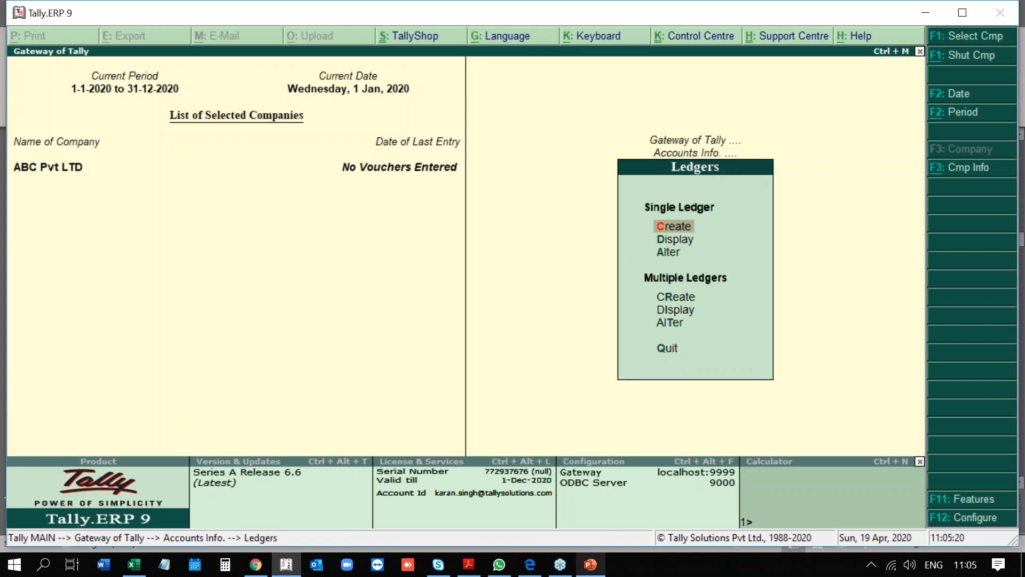
pyautogui.press('Return')
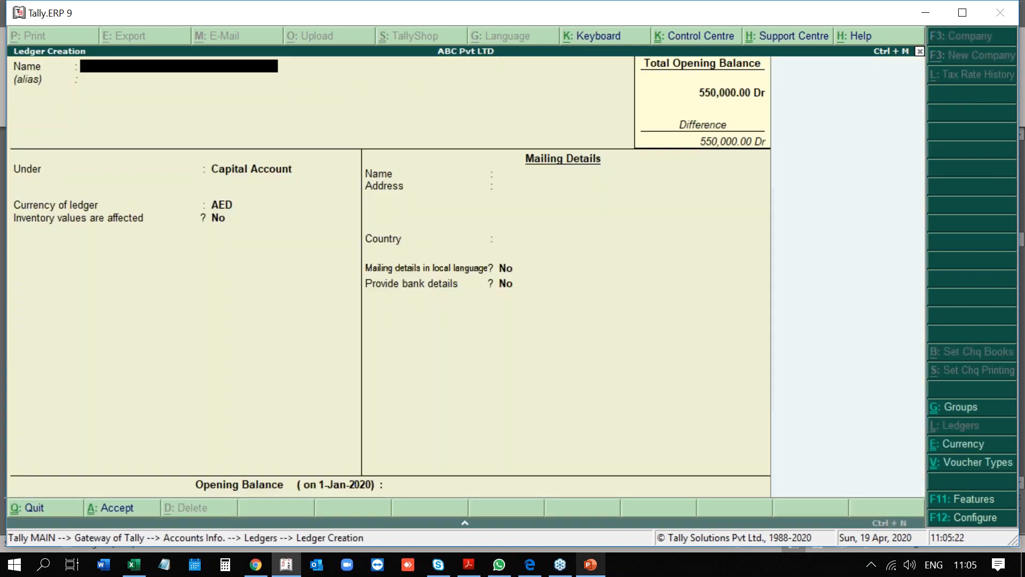
# Name the ledger Raj Mobile Phones under Sundry Creditors, in AED, with bill-by-bill on.
pyautogui.write('Raj Mobile Phone')
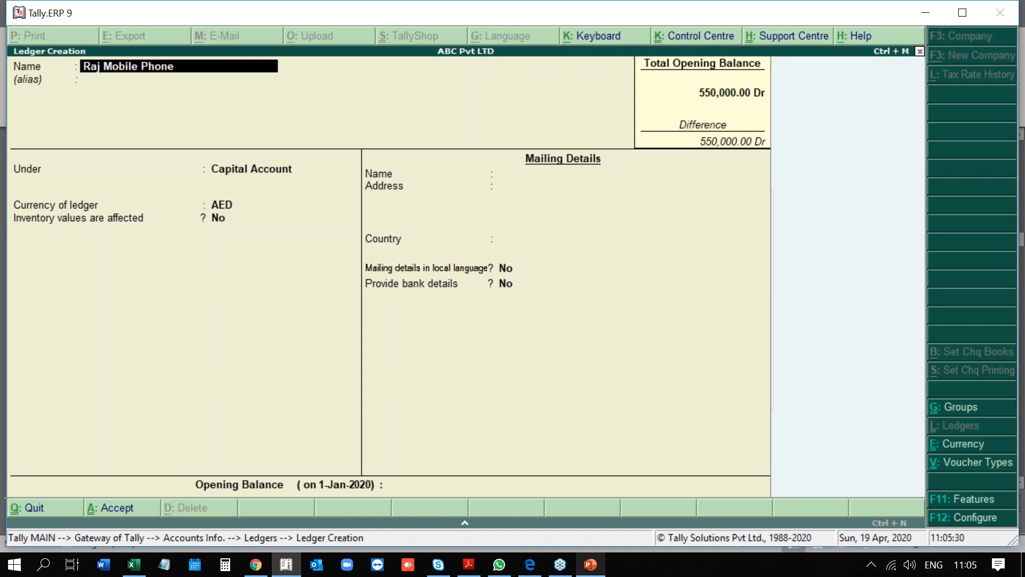
pyautogui.write('s')
pyautogui.press('Return')
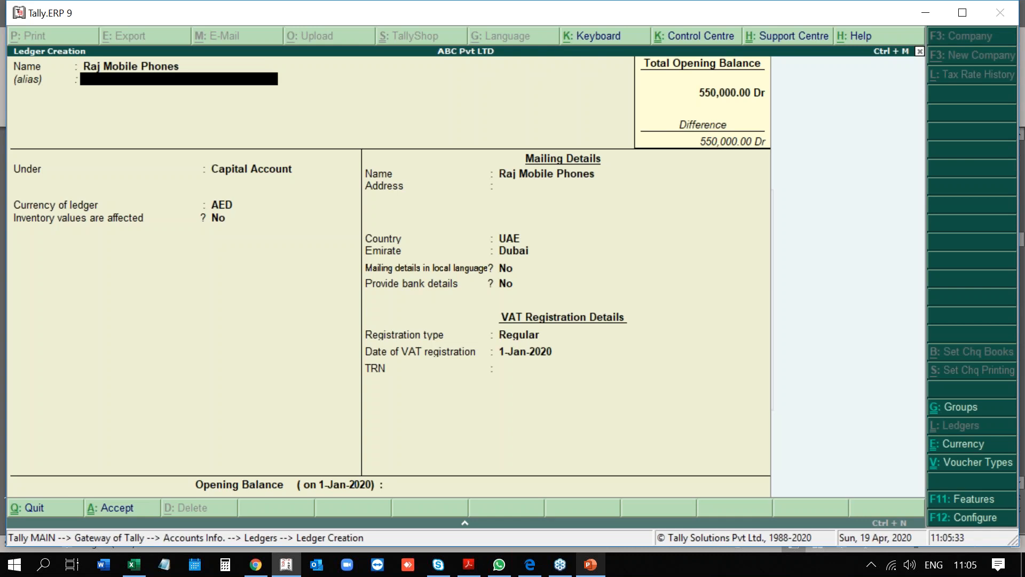
pyautogui.press('Return')
pyautogui.write('Sun')
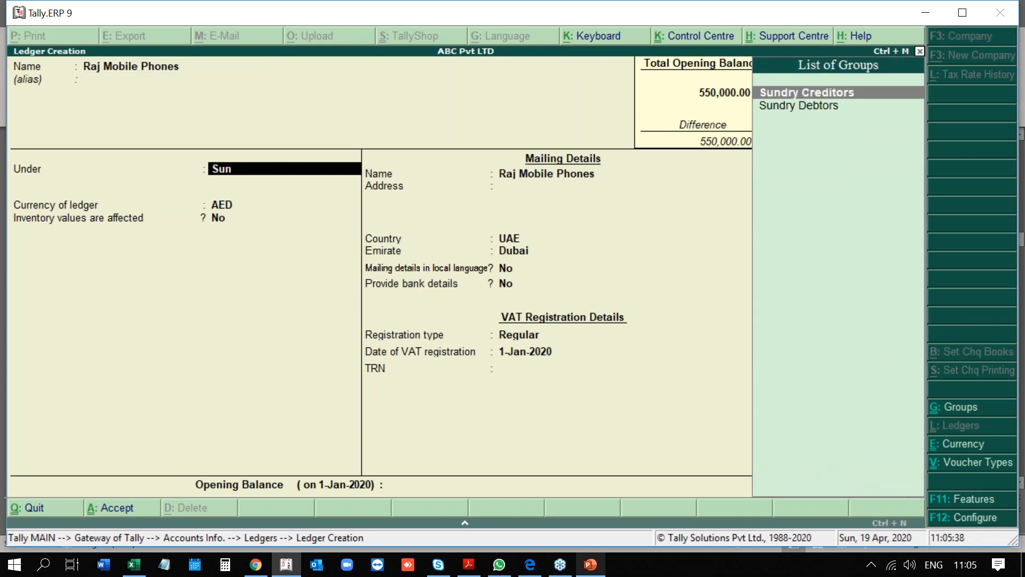
pyautogui.press('Down')
pyautogui.press('Up')
pyautogui.press('Return')
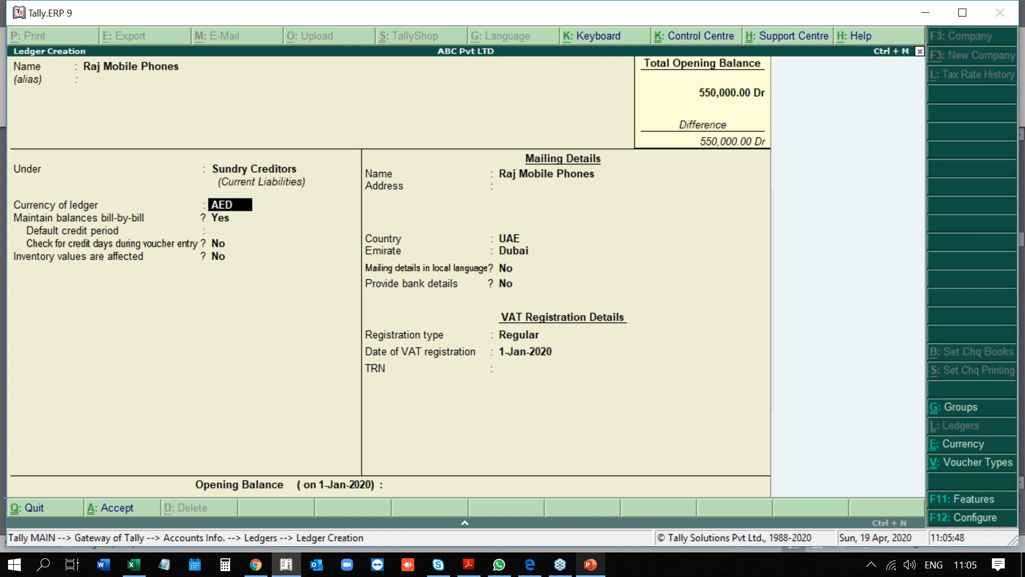
pyautogui.press('Return')
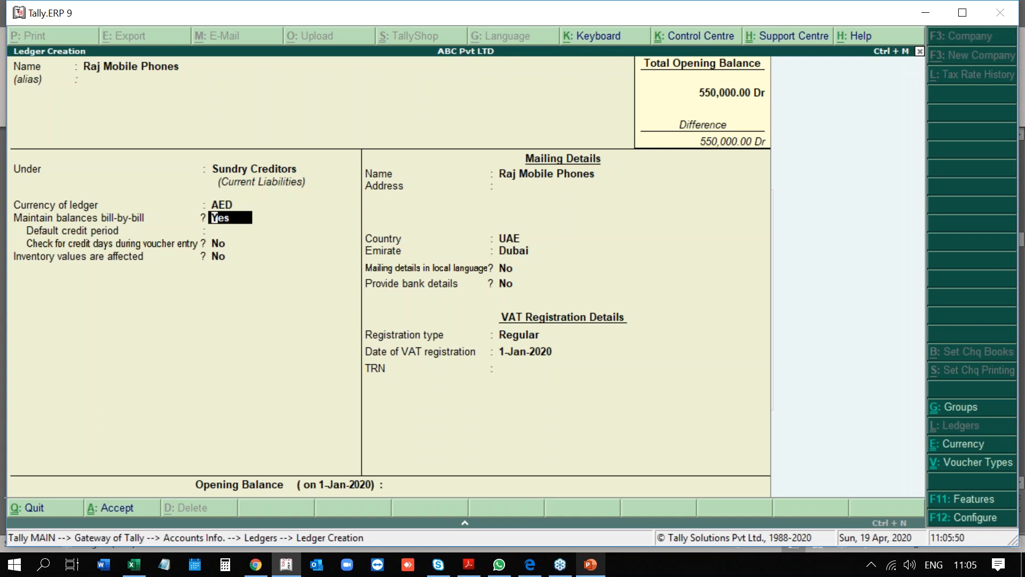
pyautogui.press('Return')
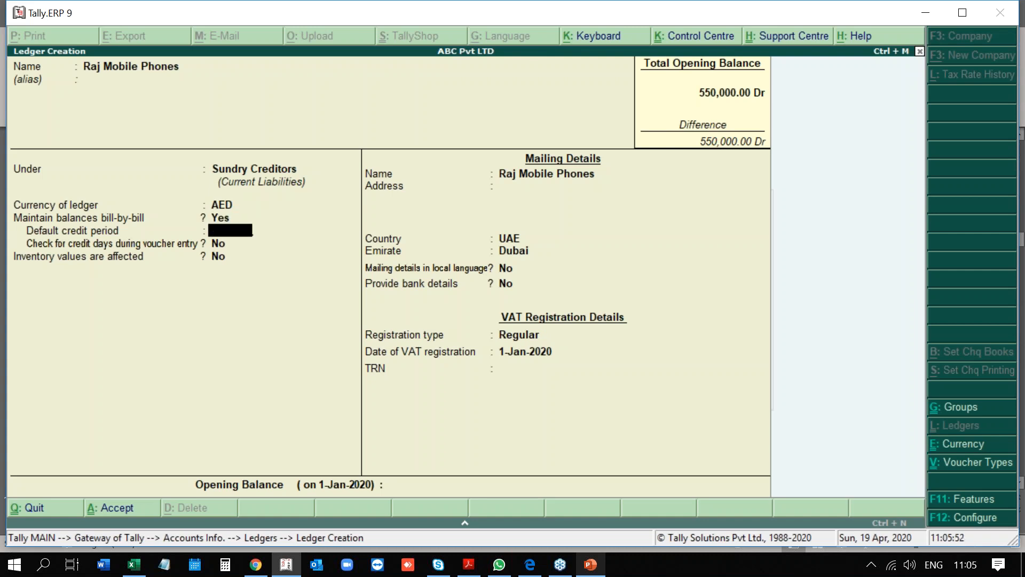
pyautogui.press('Return')
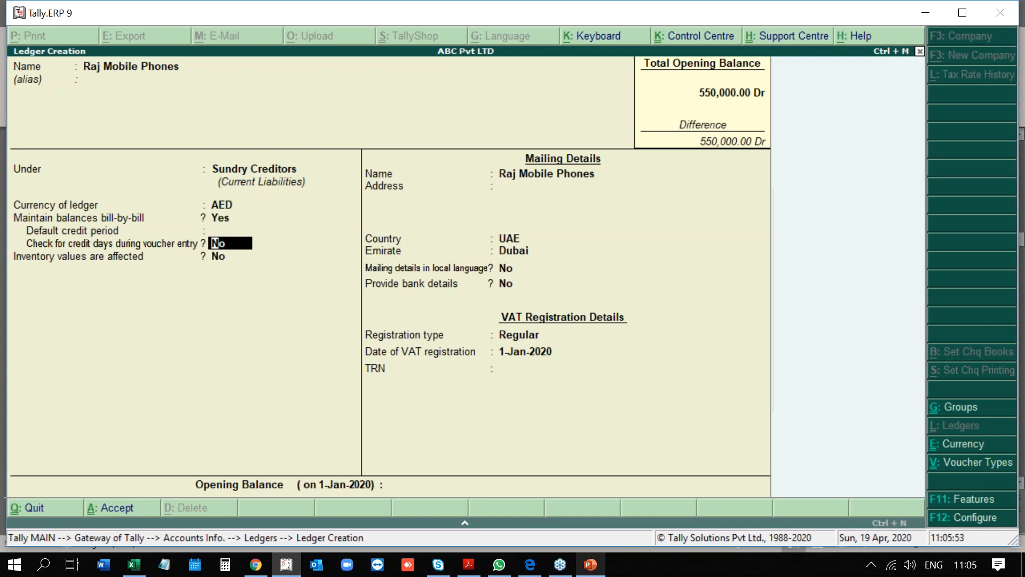
pyautogui.press('Return')
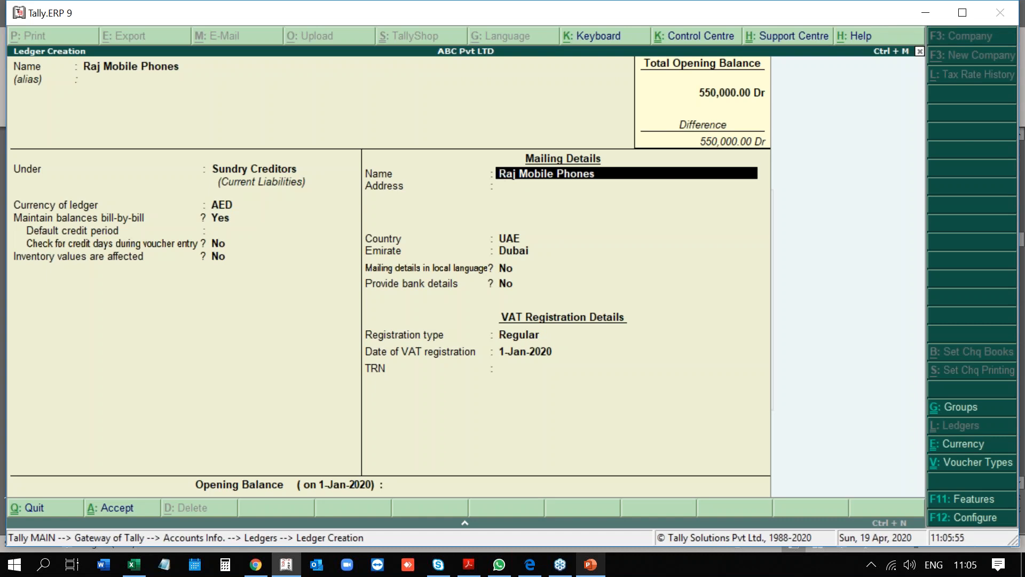
# Keep UAE/Dubai address, set Regular VAT with the TRN, and save the ledger.
pyautogui.press('Return')
pyautogui.press('Return')
pyautogui.press('Return')
pyautogui.press('Return')
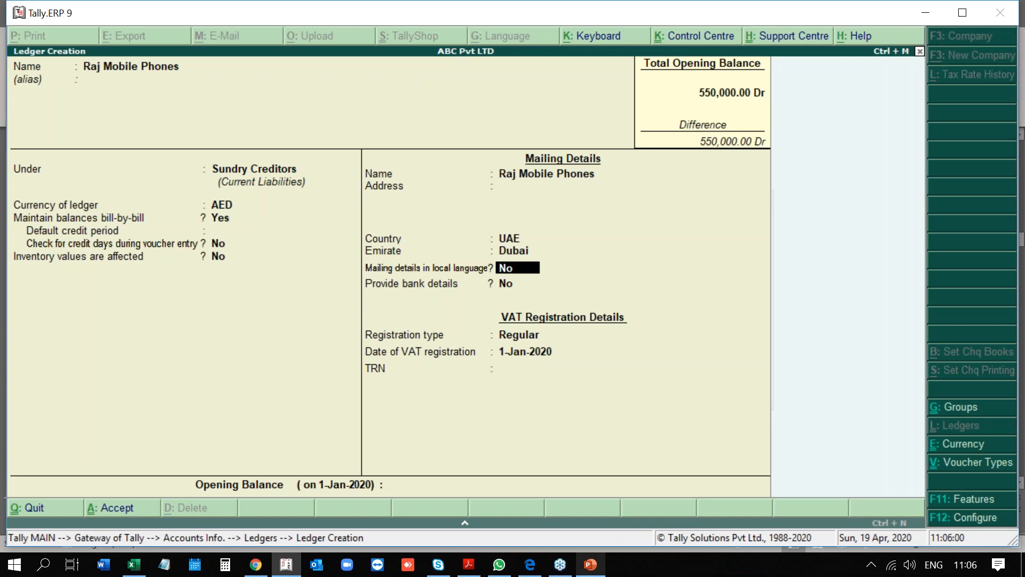
pyautogui.press('BackSpace')
pyautogui.press('BackSpace')
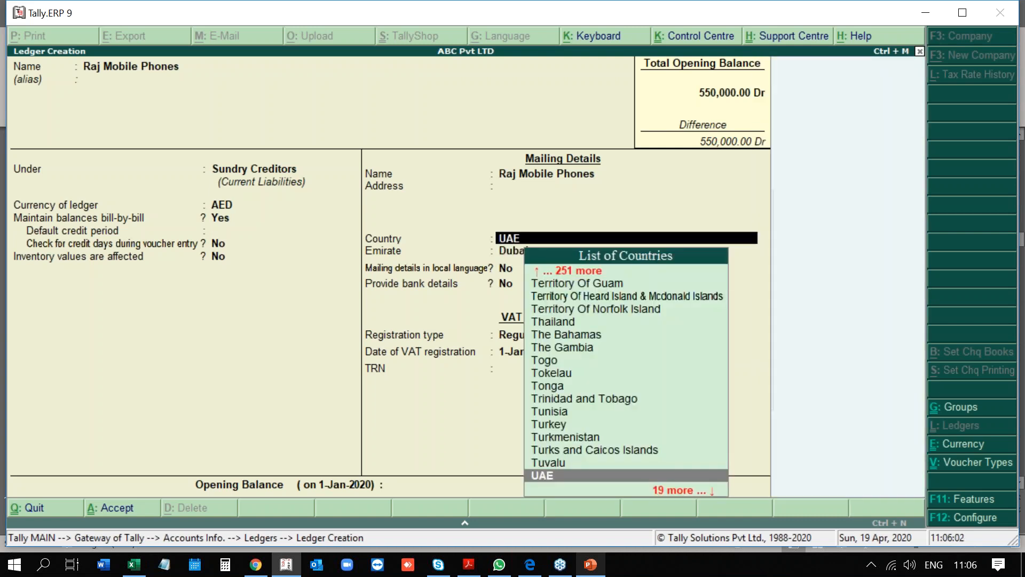
pyautogui.press('Return')
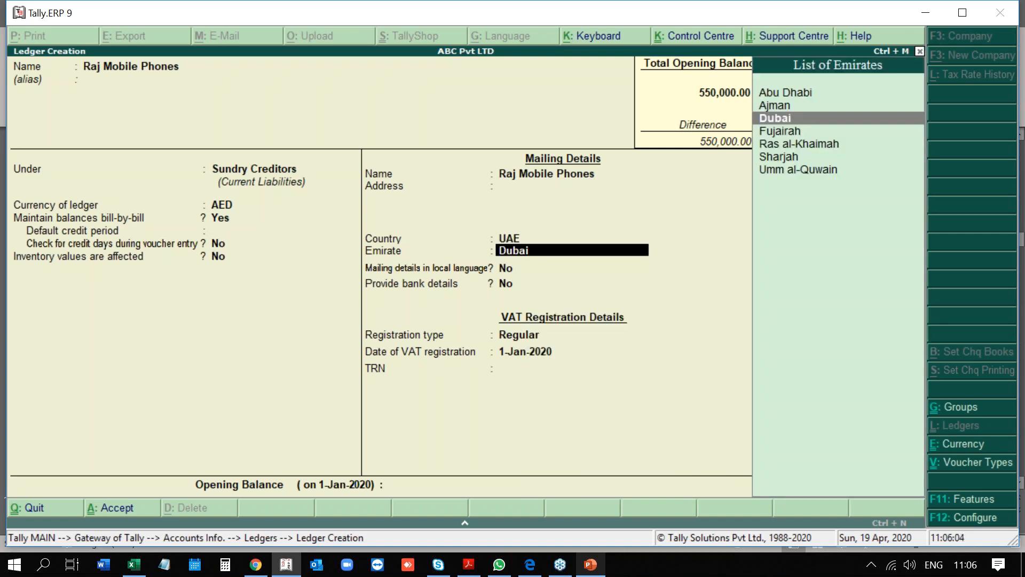
pyautogui.press('Return')
pyautogui.press('Return')
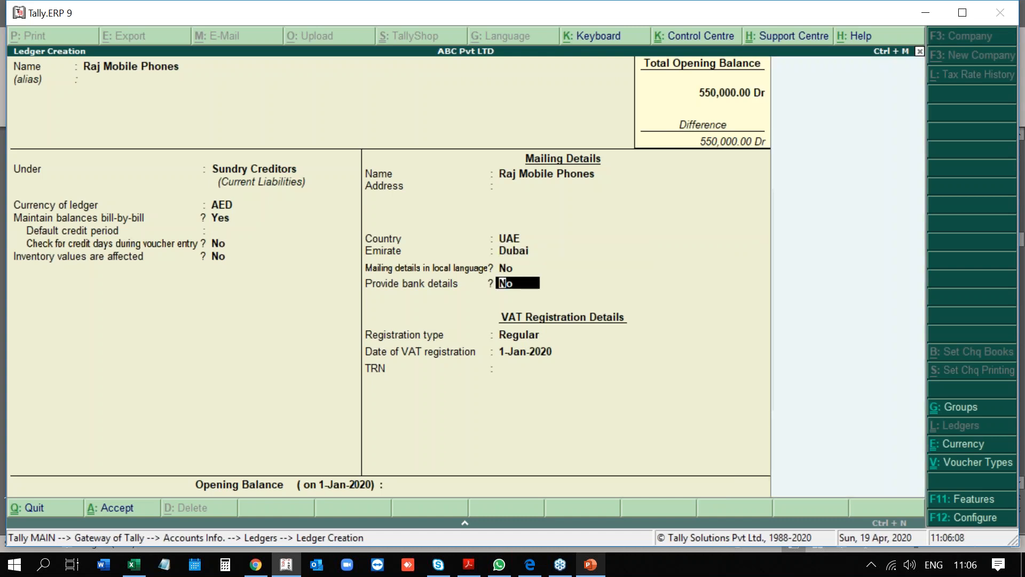
pyautogui.press('Return')
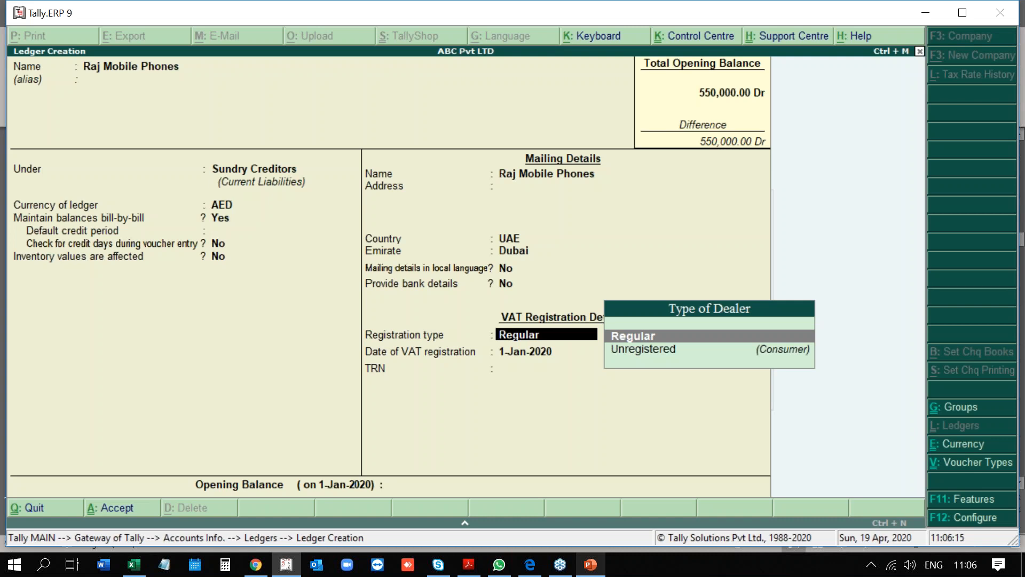
pyautogui.press('Return')
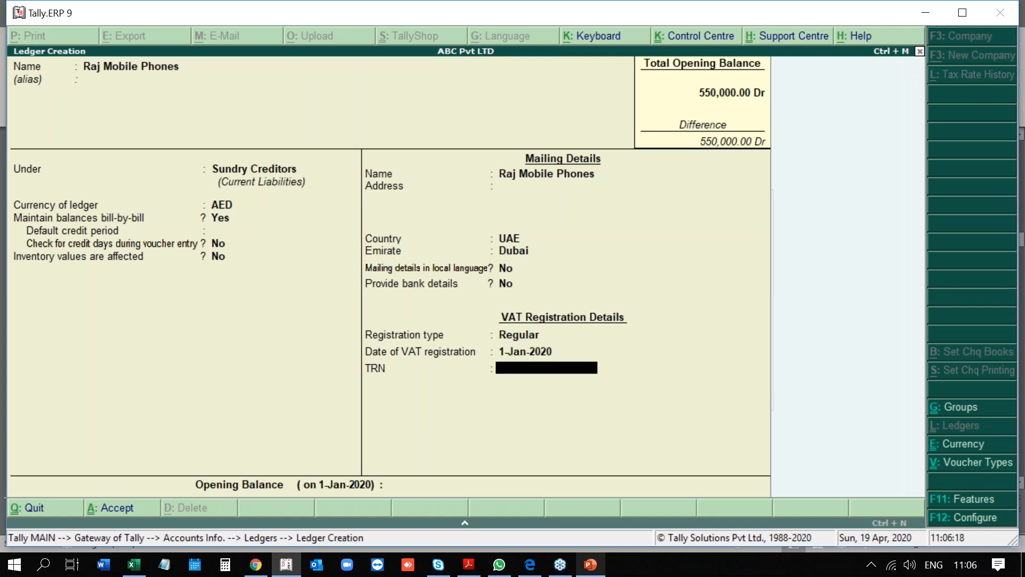
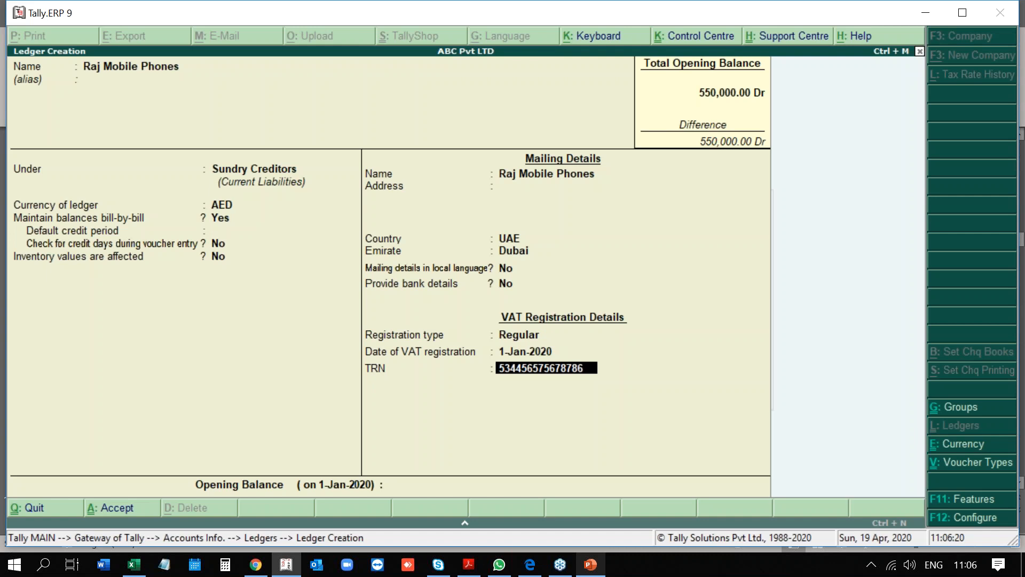
pyautogui.press('Return')
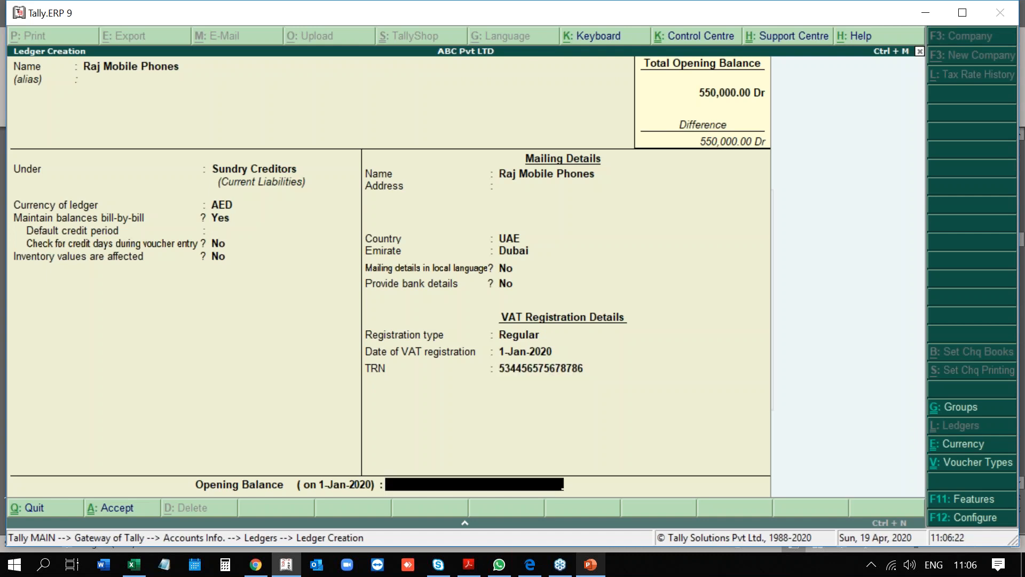
pyautogui.press('Return')
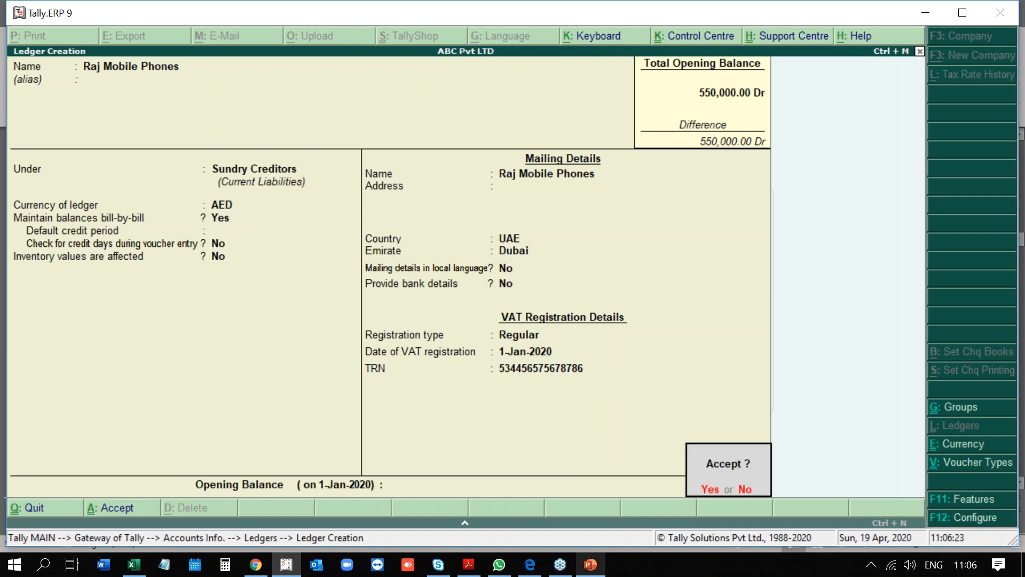
pyautogui.press('Return')
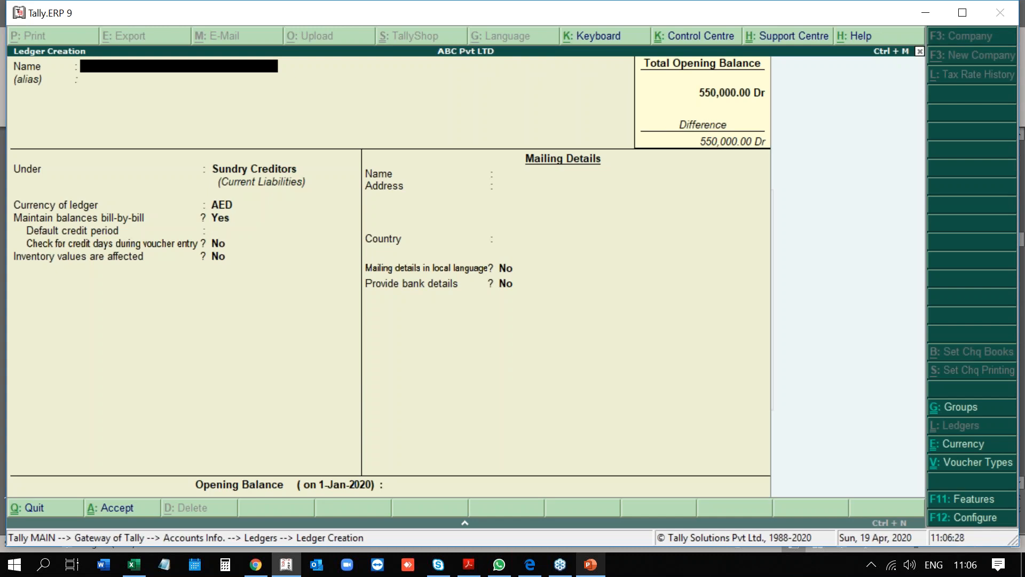
# Create ledger Customer 2 under Sundry Debtors with AED currency.
pyautogui.write('Customer 2')
pyautogui.press('Return')
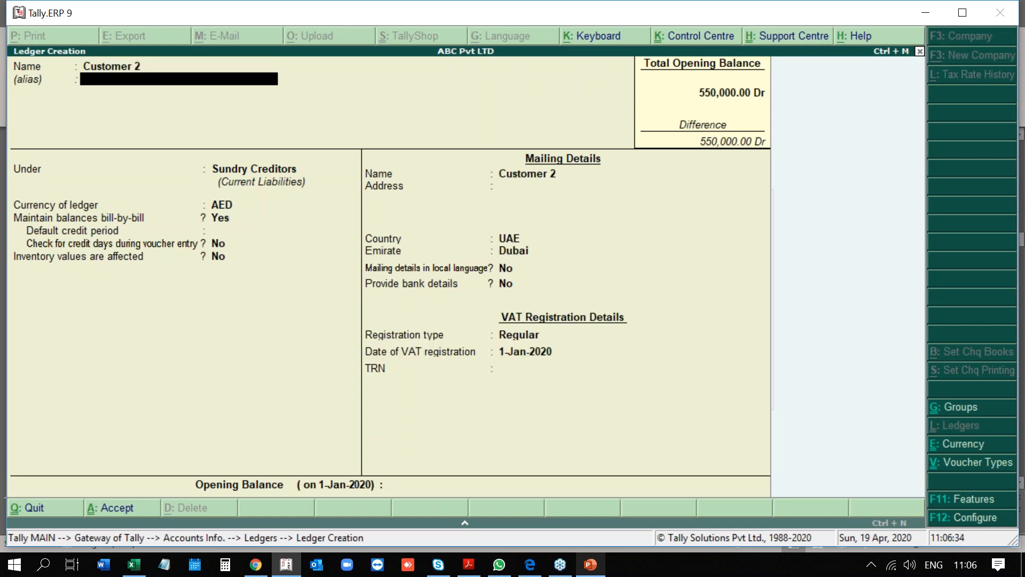
pyautogui.press('Return')
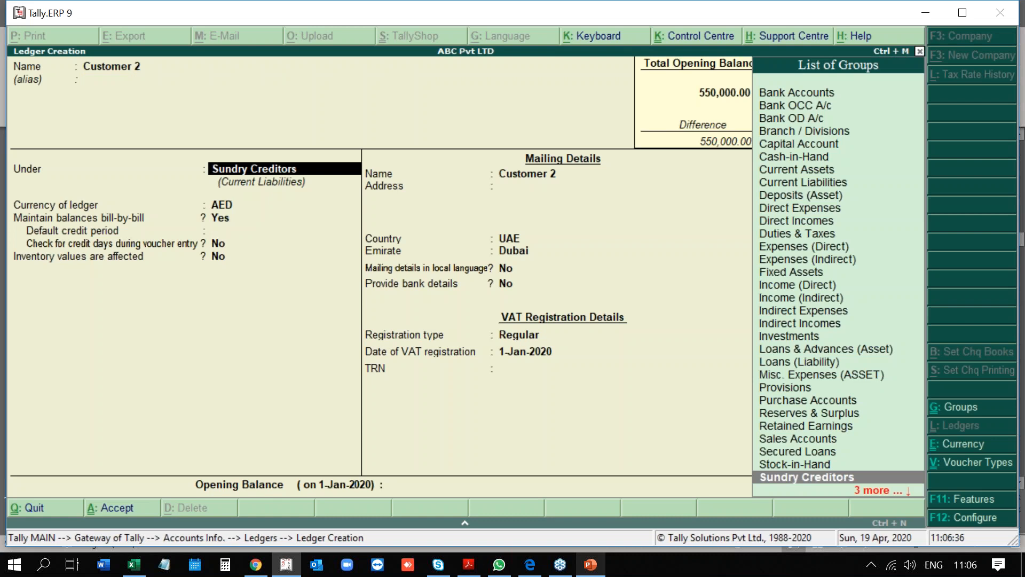
pyautogui.write('Sundry')
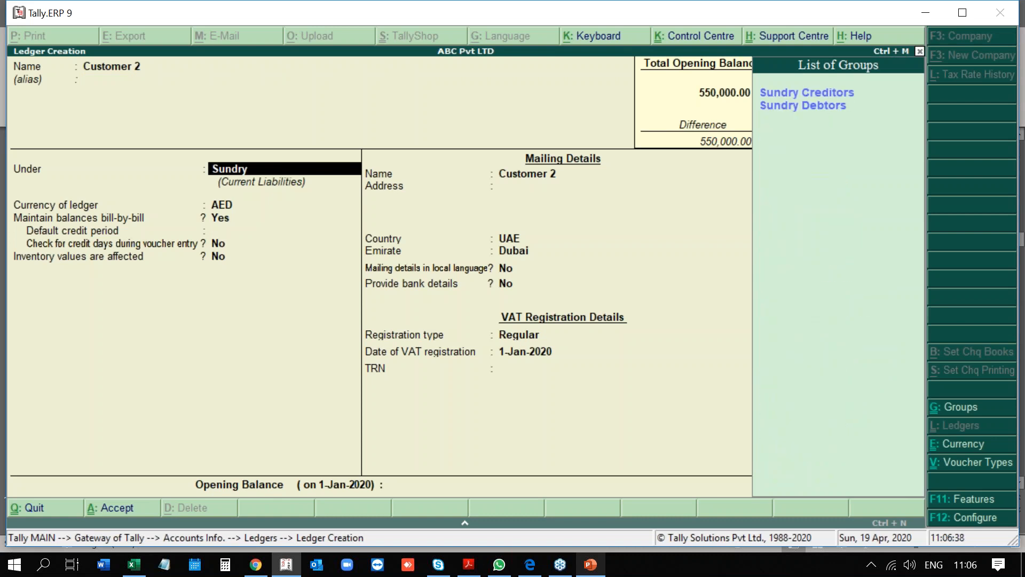
pyautogui.press('Down')
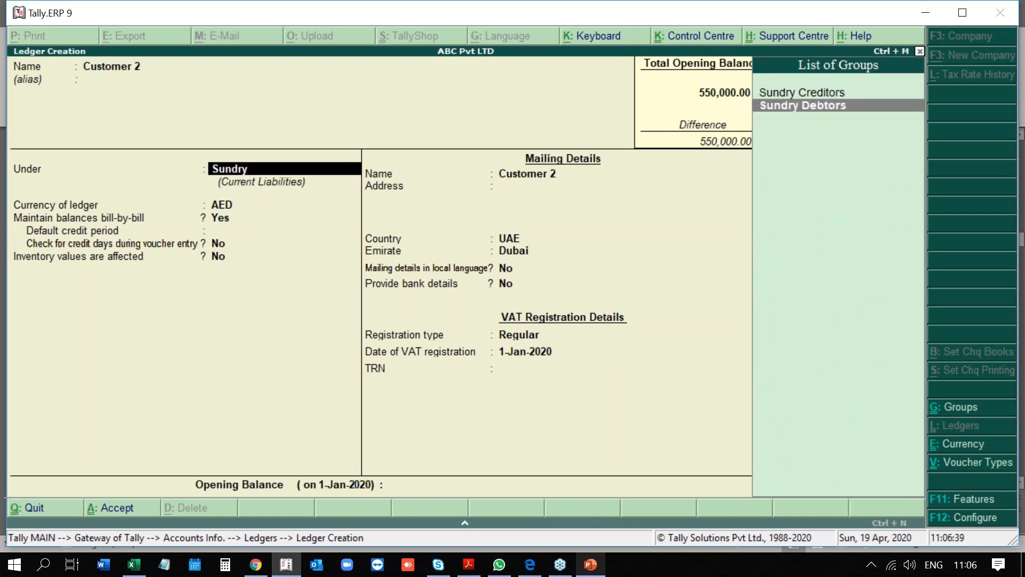
pyautogui.press('Return')
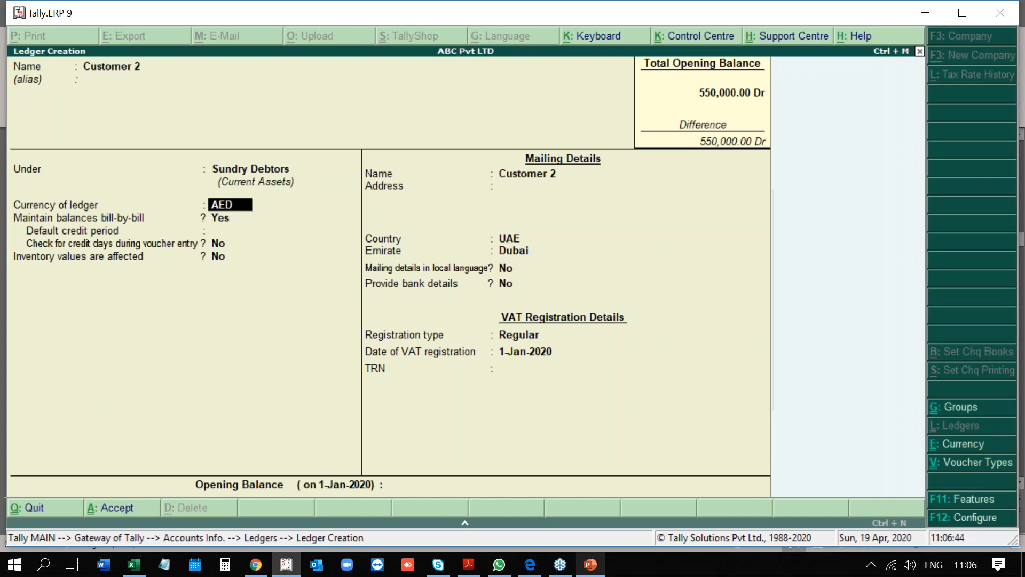
pyautogui.press('Return')
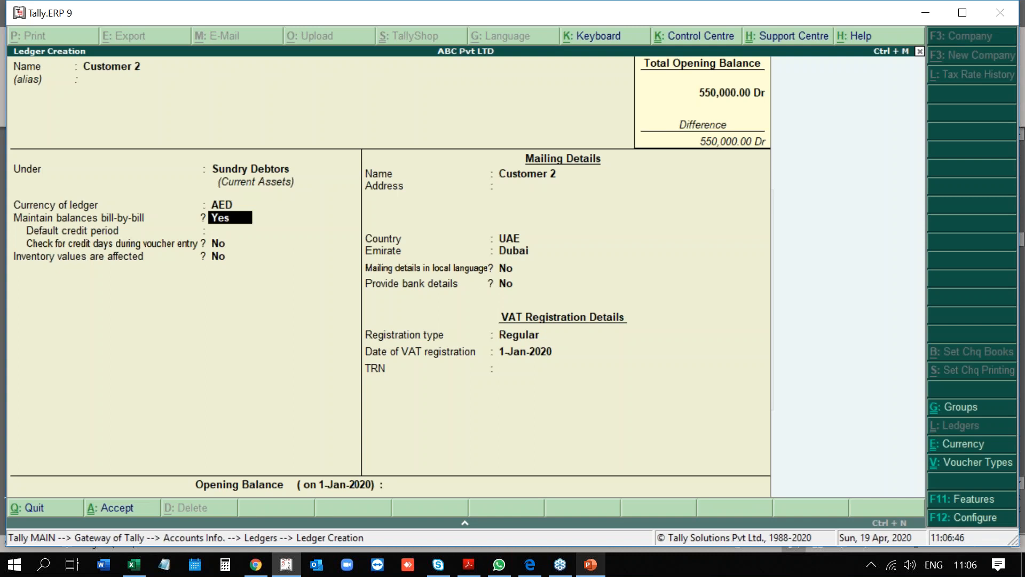
# Set Customer 2's VAT registration to Regular, enter its TRN, and submit for saving.
pyautogui.press('Return')
pyautogui.press('Return')
pyautogui.press('Return')
pyautogui.press('Return')
pyautogui.press('Return')
pyautogui.press('Return')
pyautogui.press('Return')
pyautogui.press('Return')
pyautogui.press('Return')
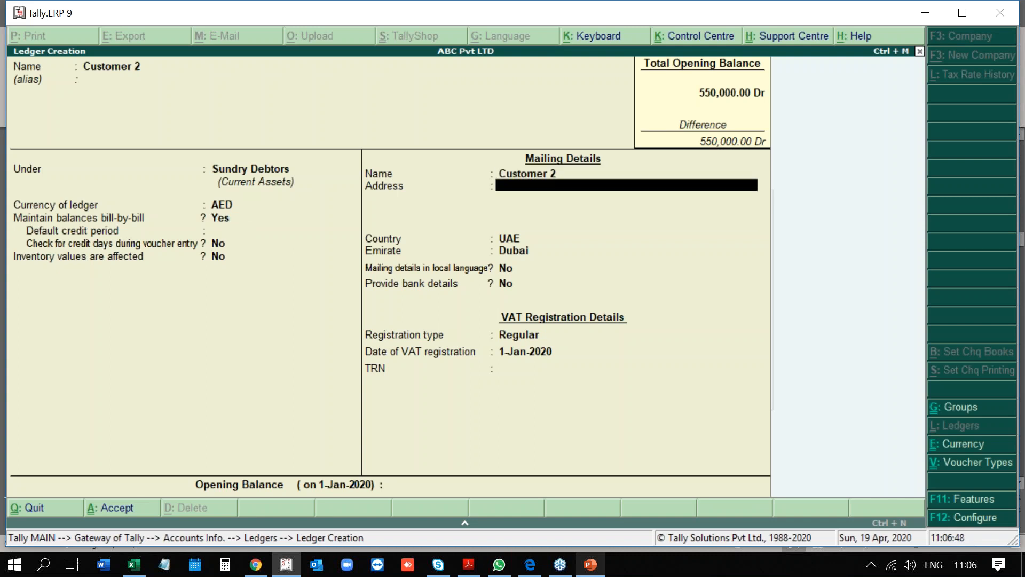
pyautogui.press('Return')
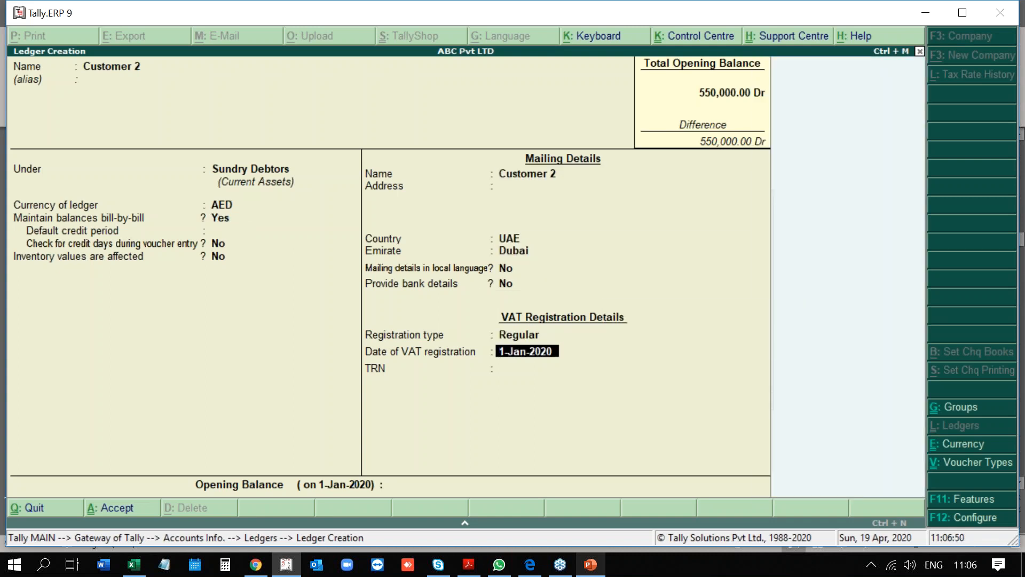
pyautogui.press('Return')
pyautogui.write('435346565756765')
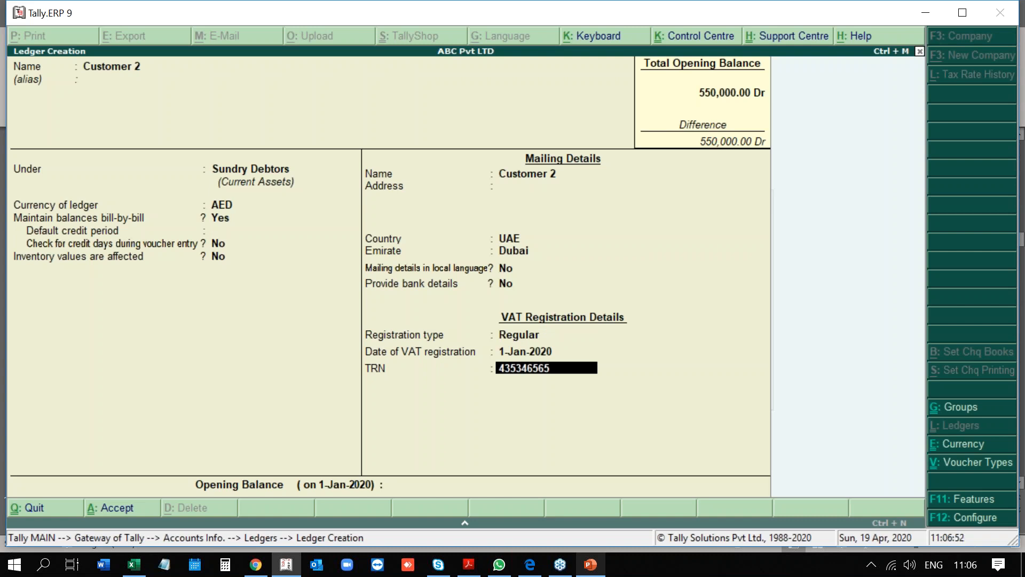
pyautogui.press('Return')
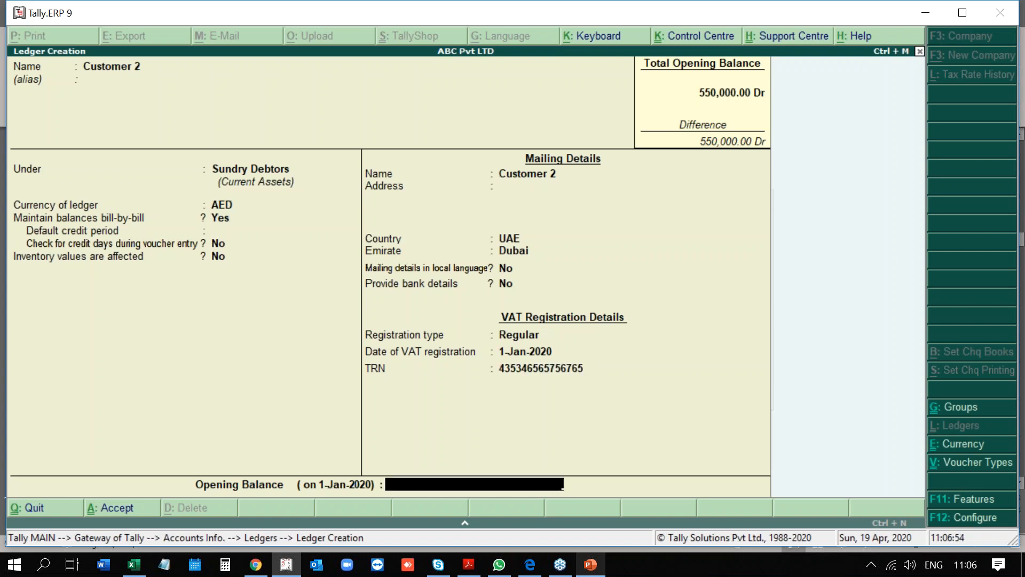
pyautogui.press('Return')
pyautogui.press('Return')
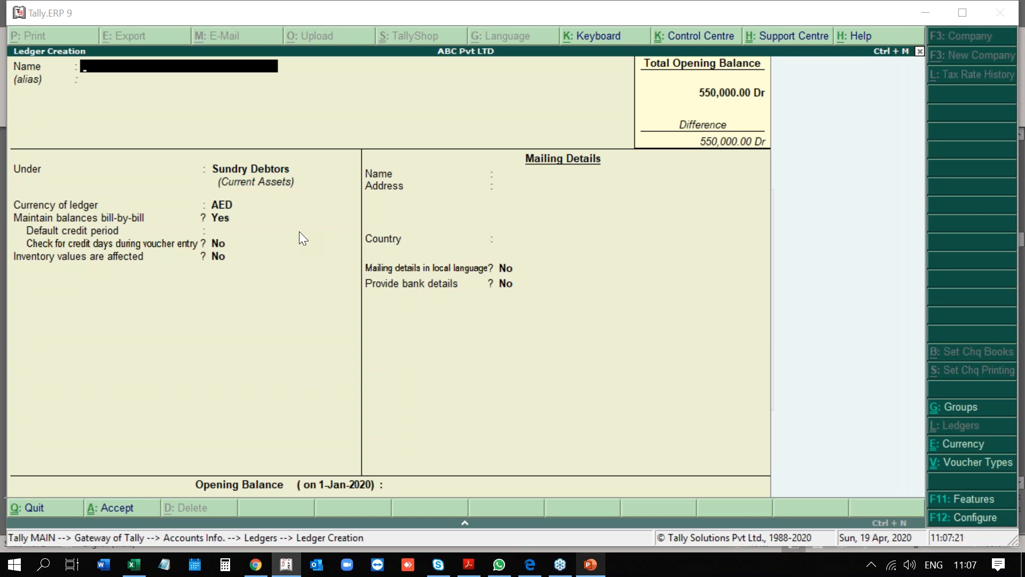
# Name the new ledger RAK Bank and place it under the Bank Accounts group.
pyautogui.write('RAK')
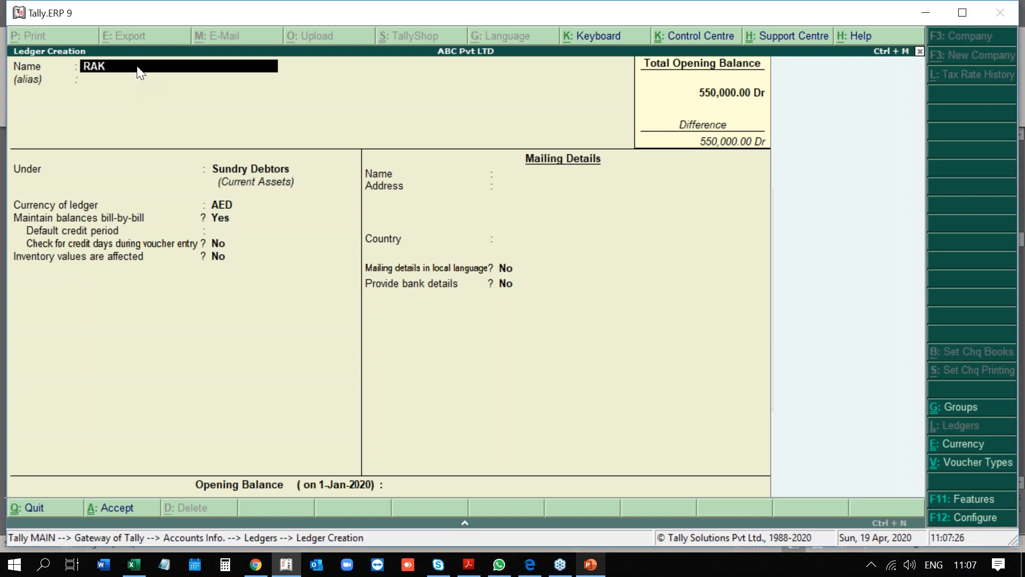
pyautogui.write(' Bank')
pyautogui.press('Return')
pyautogui.press('Return')
pyautogui.write('Bank')
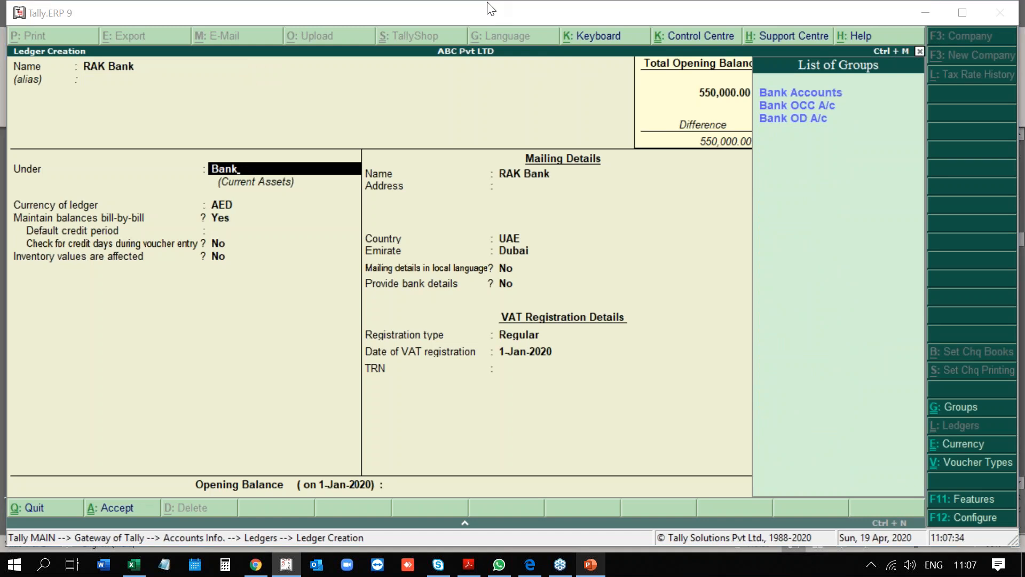
pyautogui.click(869, 93)
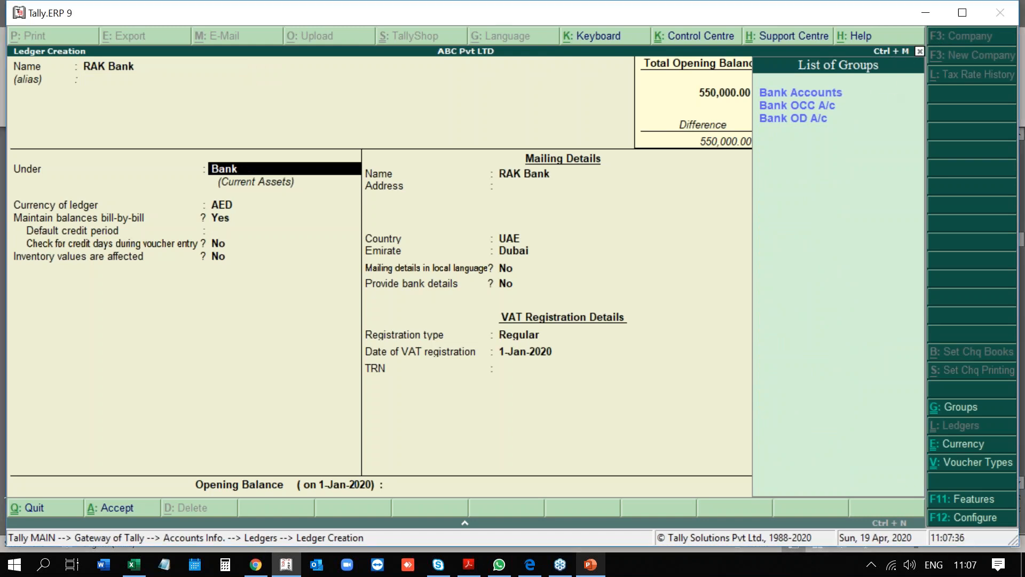
pyautogui.press('Return')
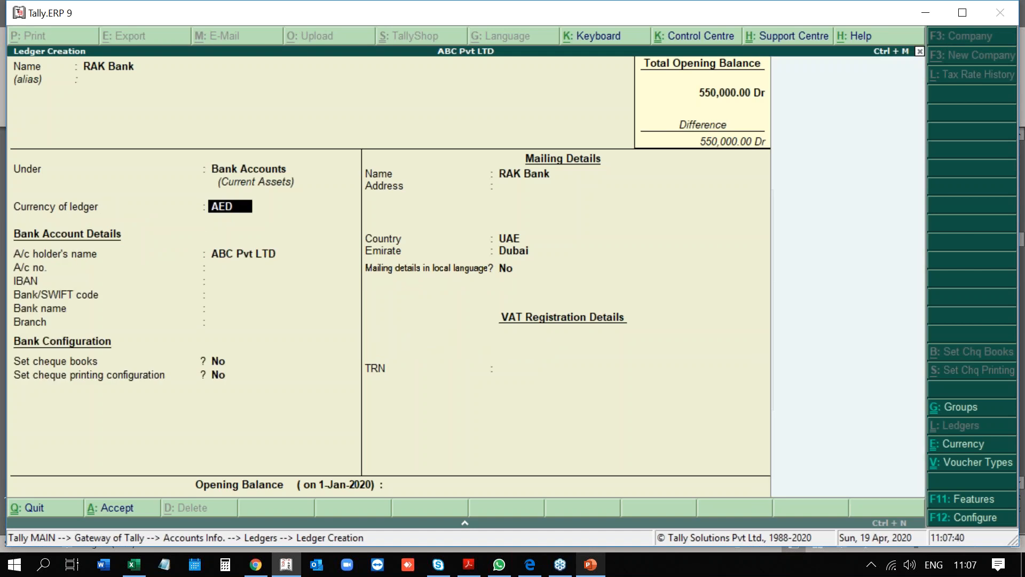
# Keep AED currency, enter the bank account number and IBAN, then return to the bank name.
pyautogui.press('Return')
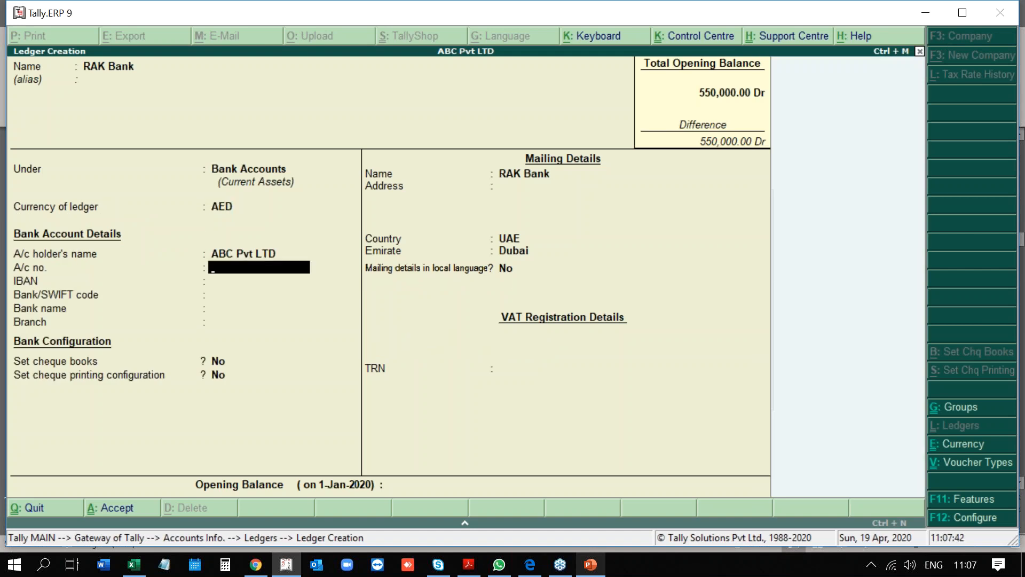
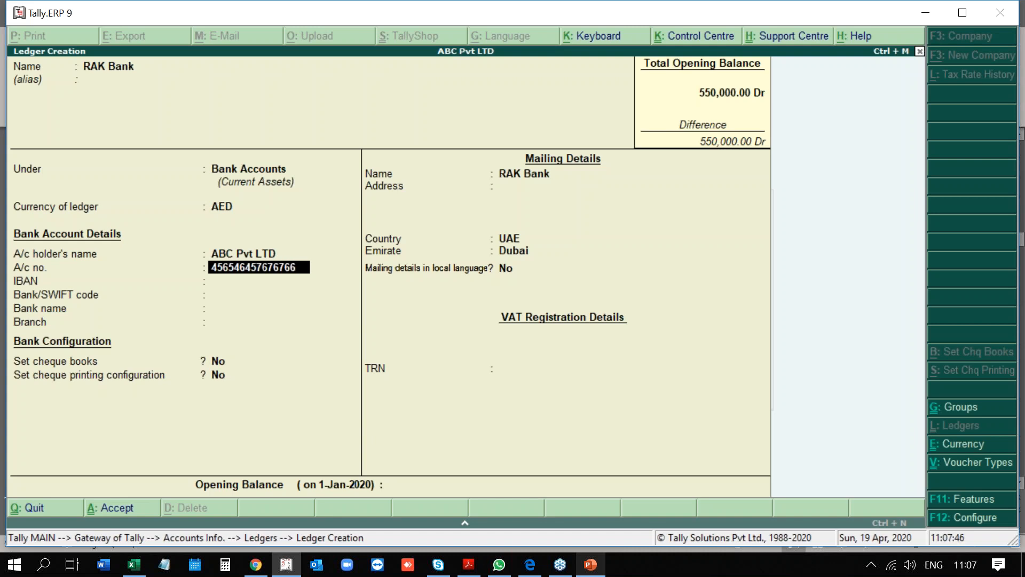
pyautogui.press('Return')
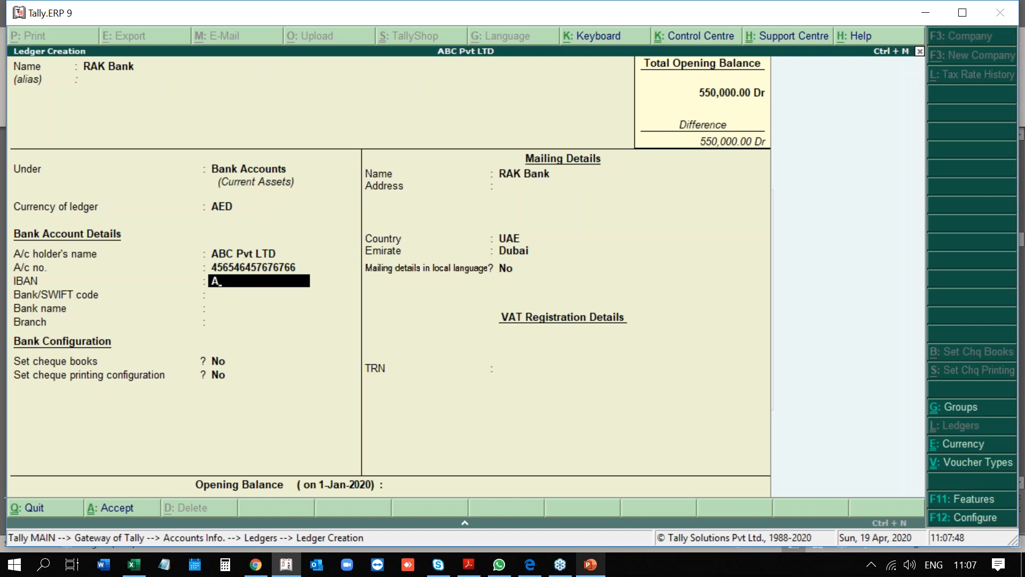
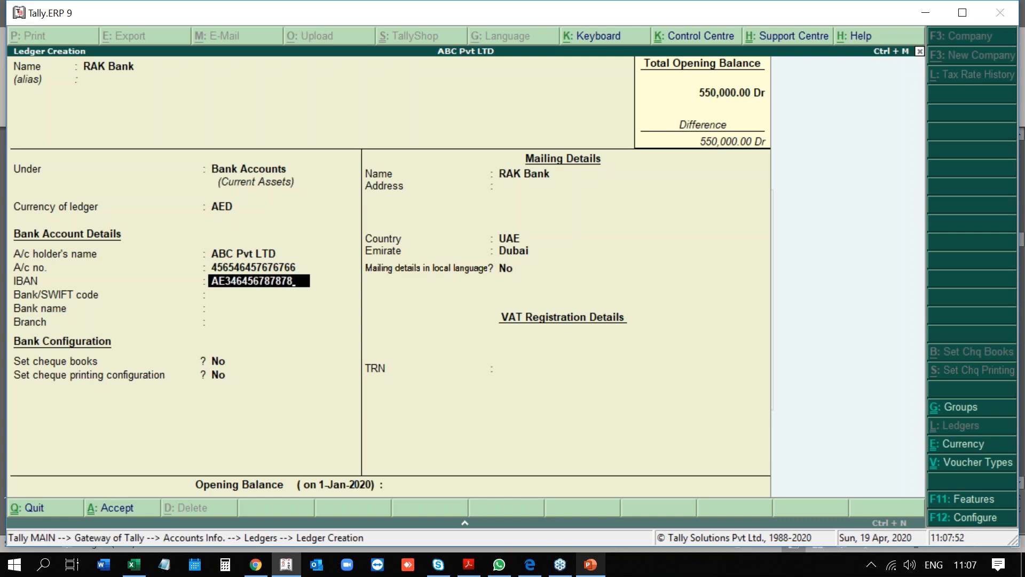
pyautogui.press('Return')
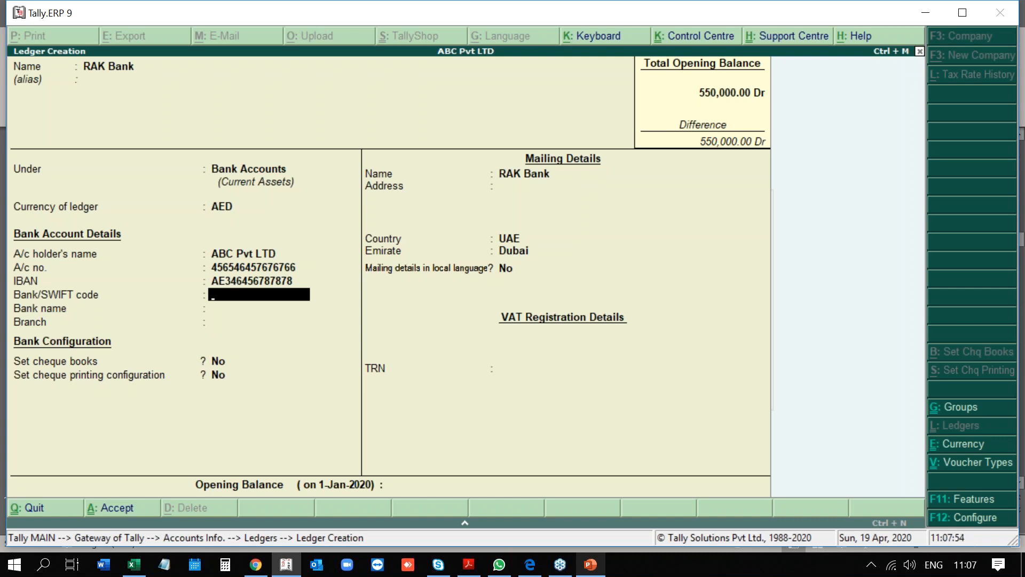
pyautogui.press('Return')
pyautogui.press('Return')
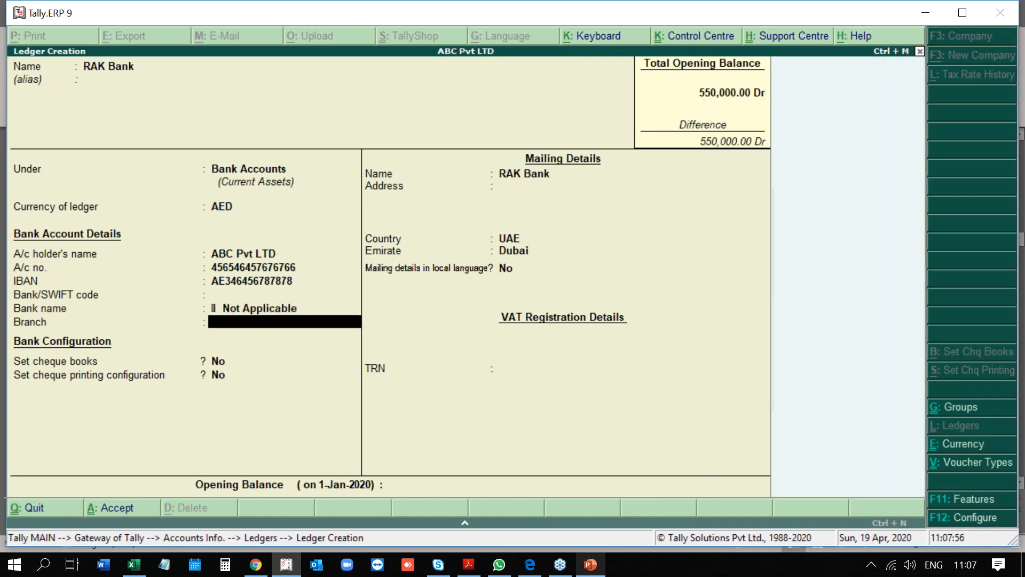
pyautogui.press('BackSpace')
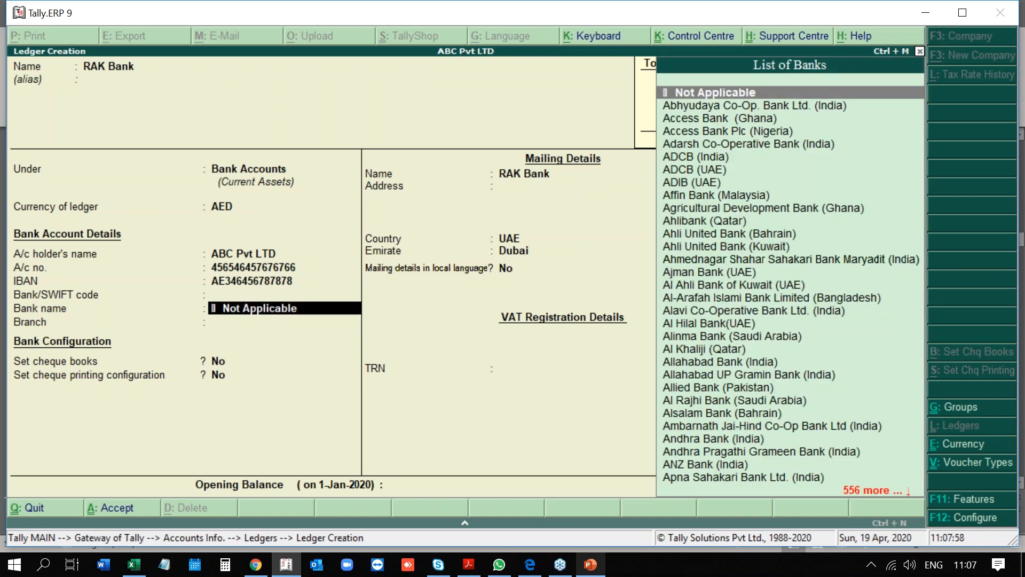
# Search the list of banks and choose RAK Bank (UAE) as the bank name.
pyautogui.write('RAK')
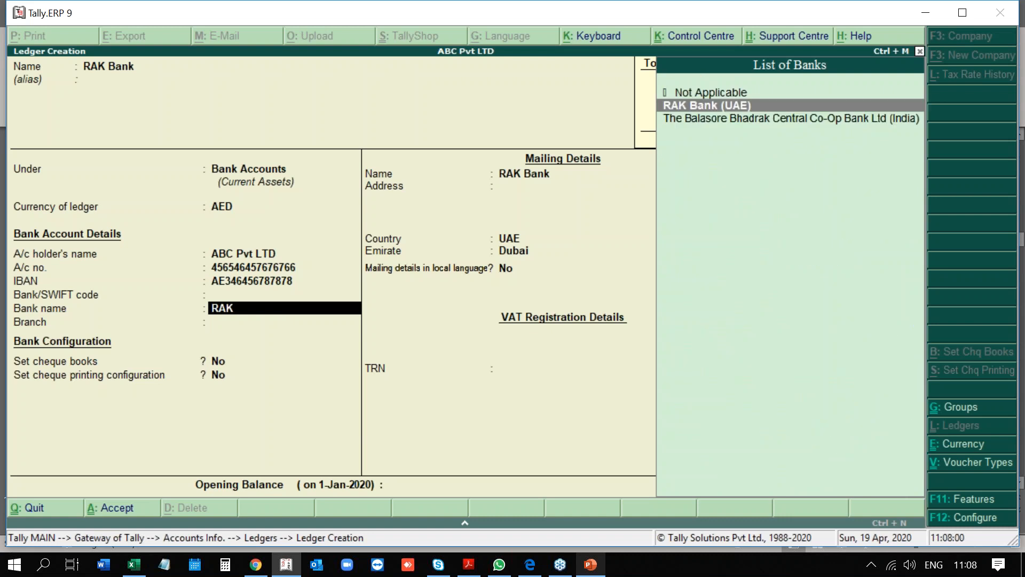
pyautogui.press('BackSpace')
pyautogui.press('BackSpace')
pyautogui.press('BackSpace')
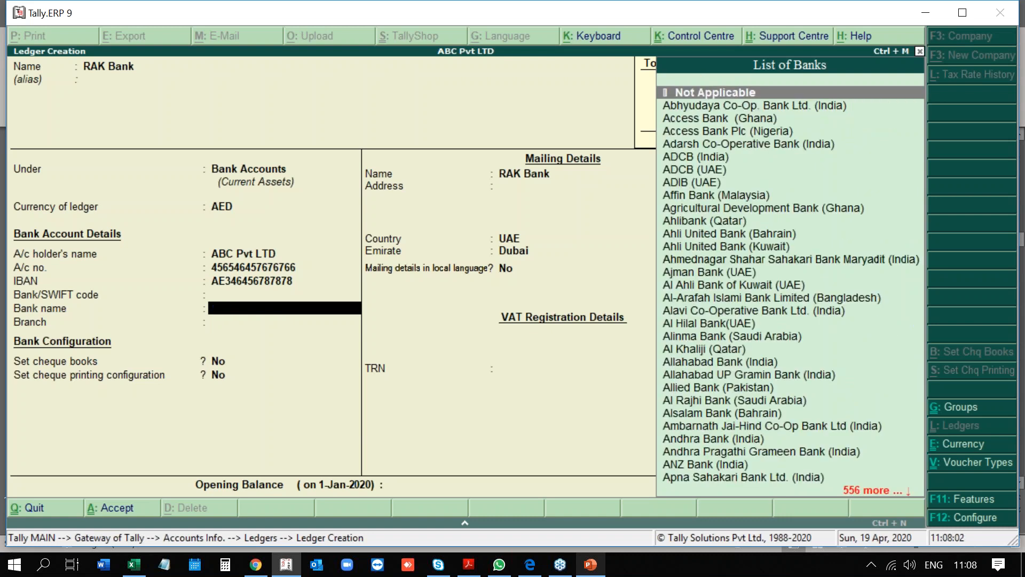
pyautogui.press('Down')
pyautogui.press('Down')
pyautogui.press('Down')
pyautogui.press('Down')
pyautogui.press('Down')
pyautogui.press('Down')
pyautogui.press('Down')
pyautogui.press('Down')
pyautogui.press('Down')
pyautogui.press('Down')
pyautogui.press('Down')
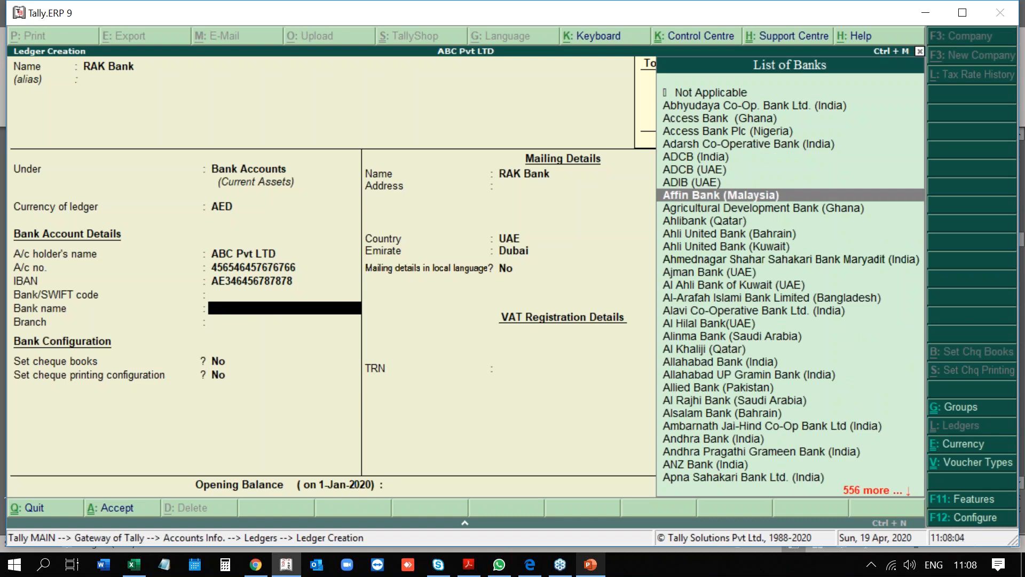
pyautogui.press('Down')
pyautogui.press('Down')
pyautogui.press('Down')
pyautogui.press('Down')
pyautogui.press('Down')
pyautogui.press('Down')
pyautogui.press('Down')
pyautogui.press('Down')
pyautogui.press('Down')
pyautogui.press('Down')
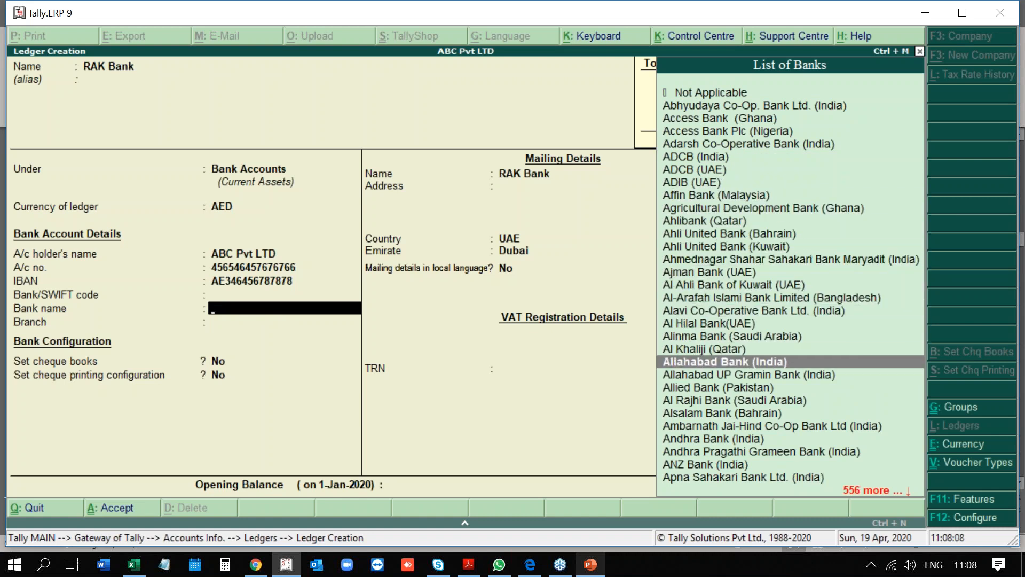
pyautogui.press('Down')
pyautogui.press('Down')
pyautogui.press('Down')
pyautogui.press('Down')
pyautogui.press('Down')
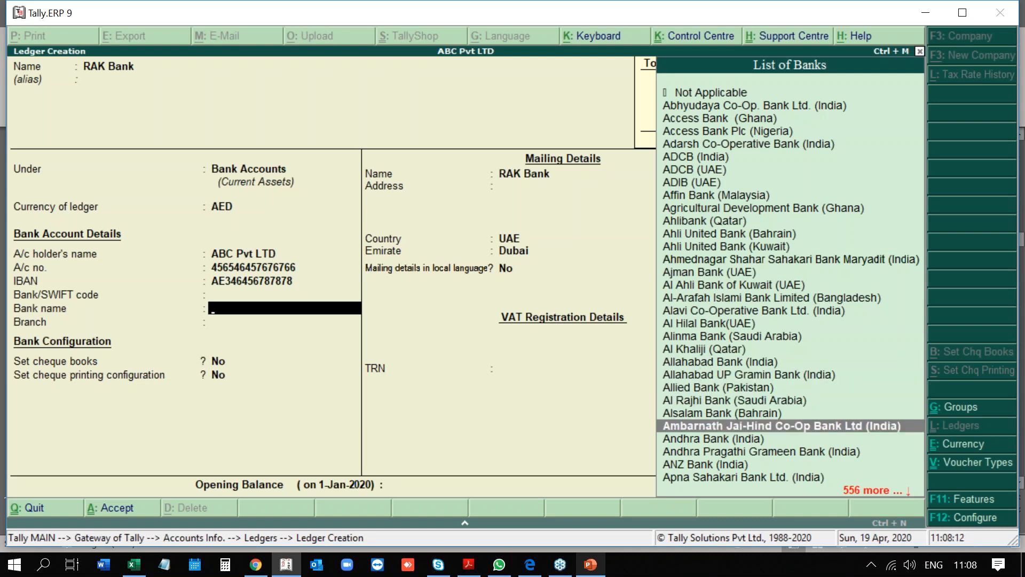
pyautogui.write('RAK')
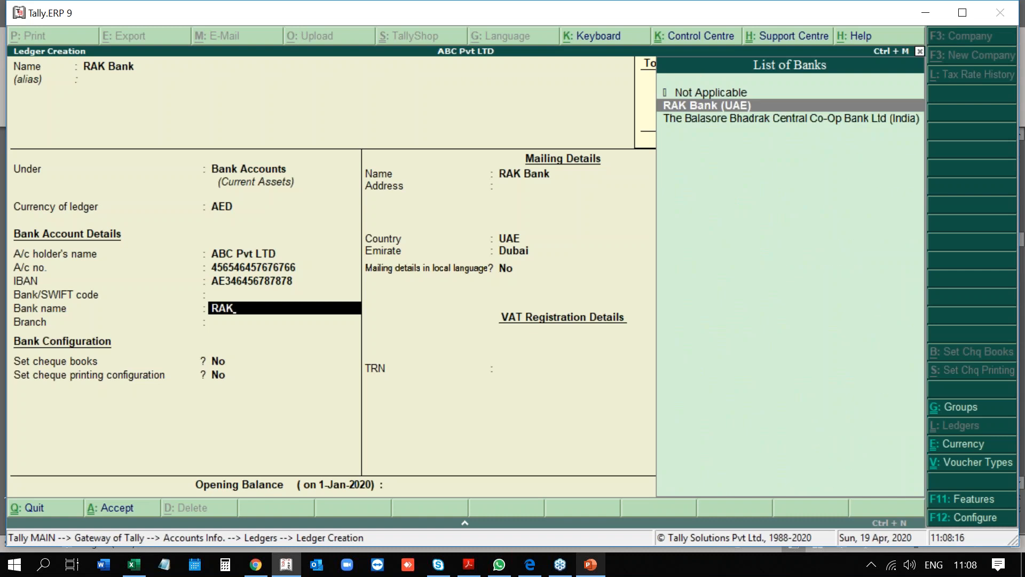
pyautogui.press('Return')
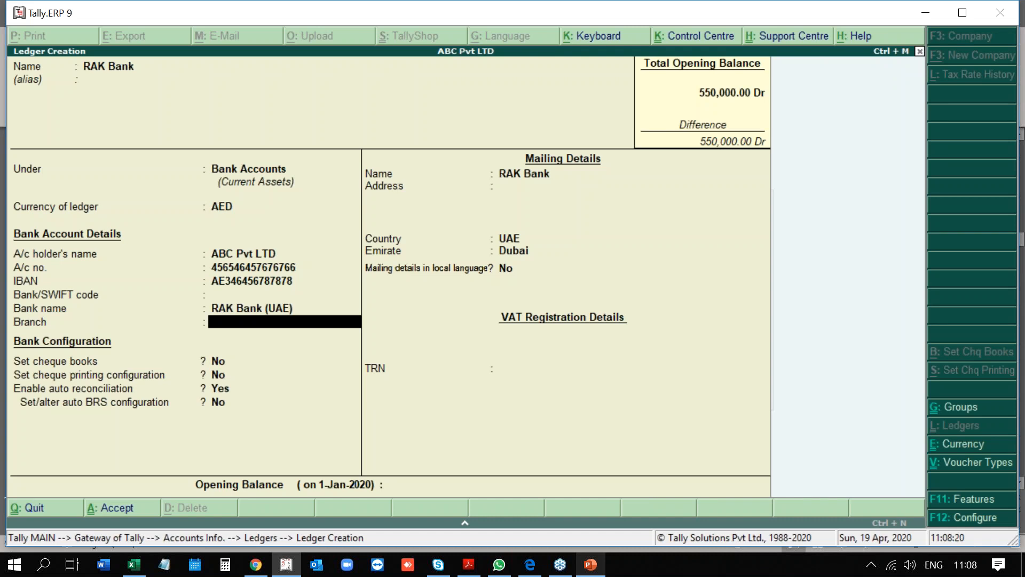
# Leave the branch blank and add cheque range 000001–000045 (45 cheques) without a book name.
pyautogui.press('Return')
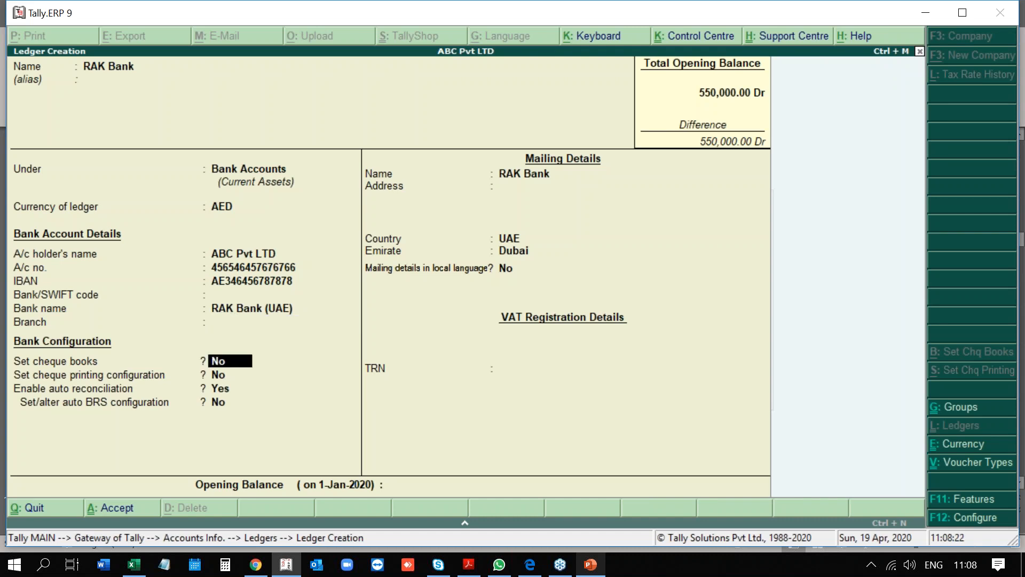
pyautogui.write('yes')
pyautogui.press('Return')
pyautogui.write('000001')
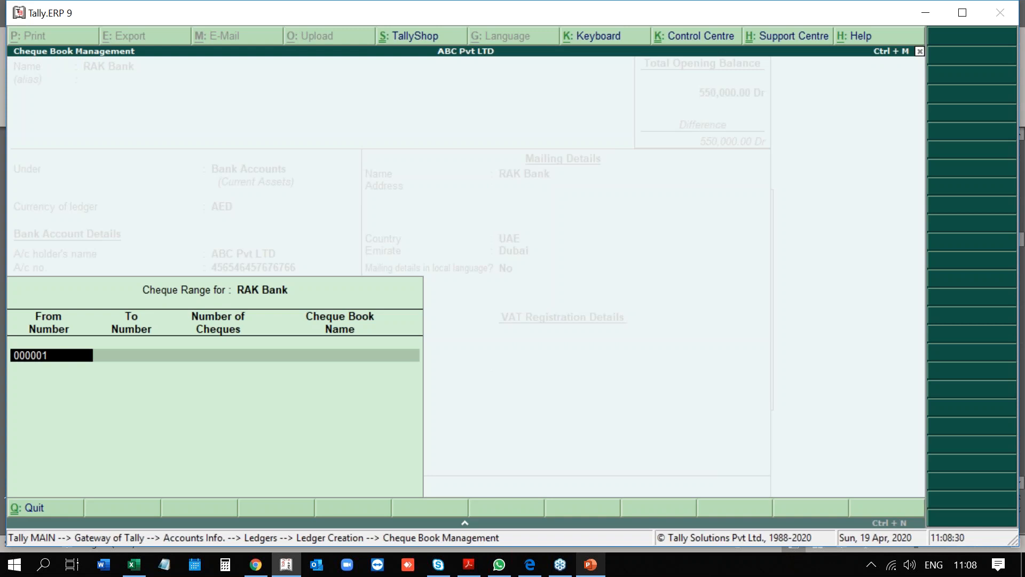
pyautogui.press('Return')
pyautogui.write('0000')
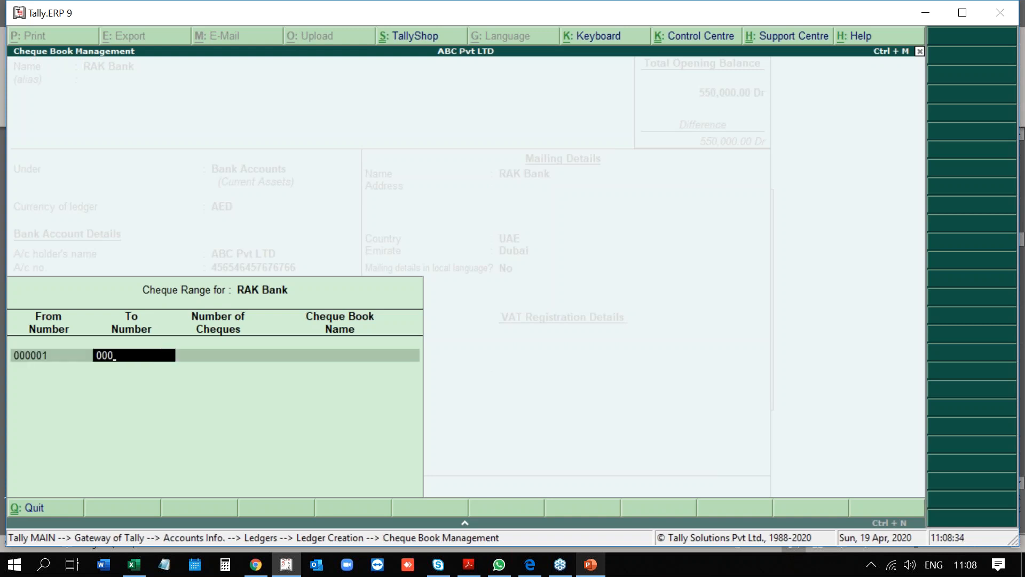
pyautogui.write('45')
pyautogui.press('Return')
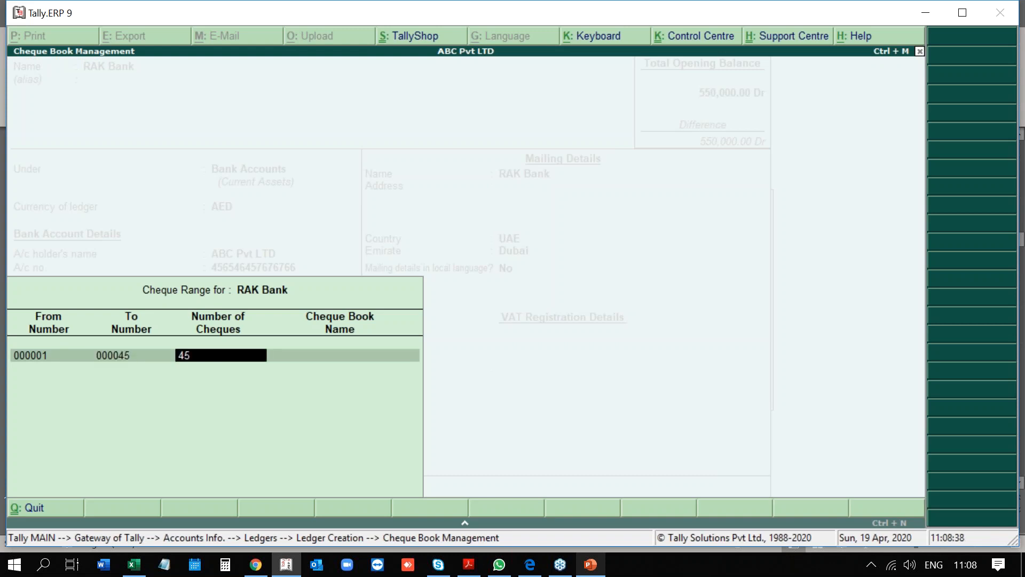
pyautogui.press('Return')
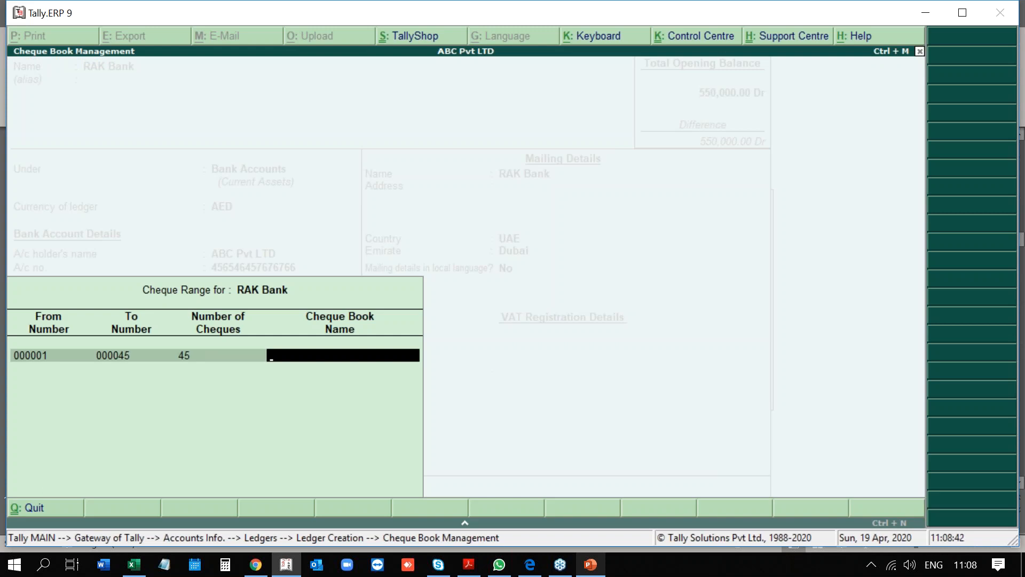
pyautogui.press('Return')
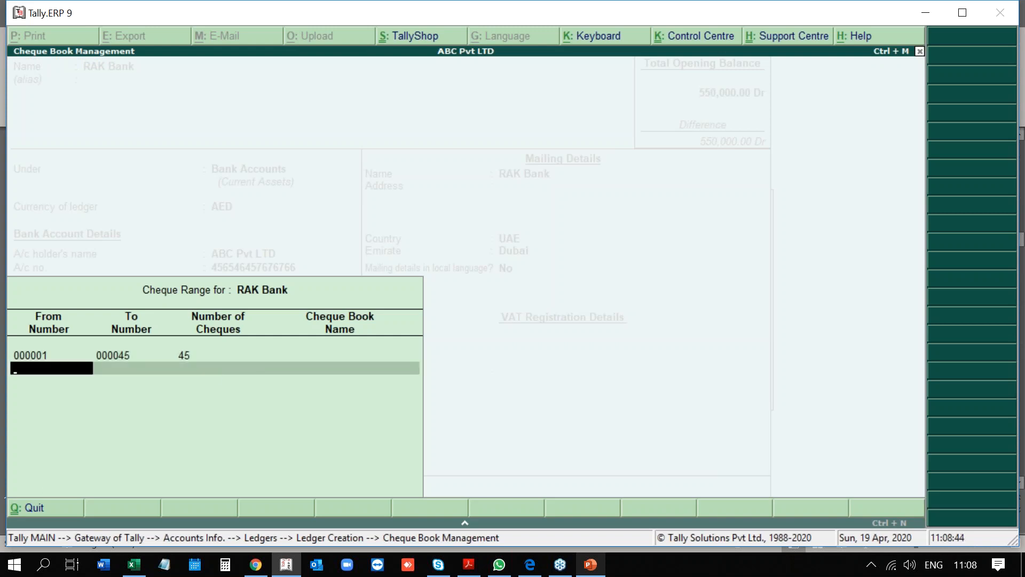
pyautogui.press('Return')
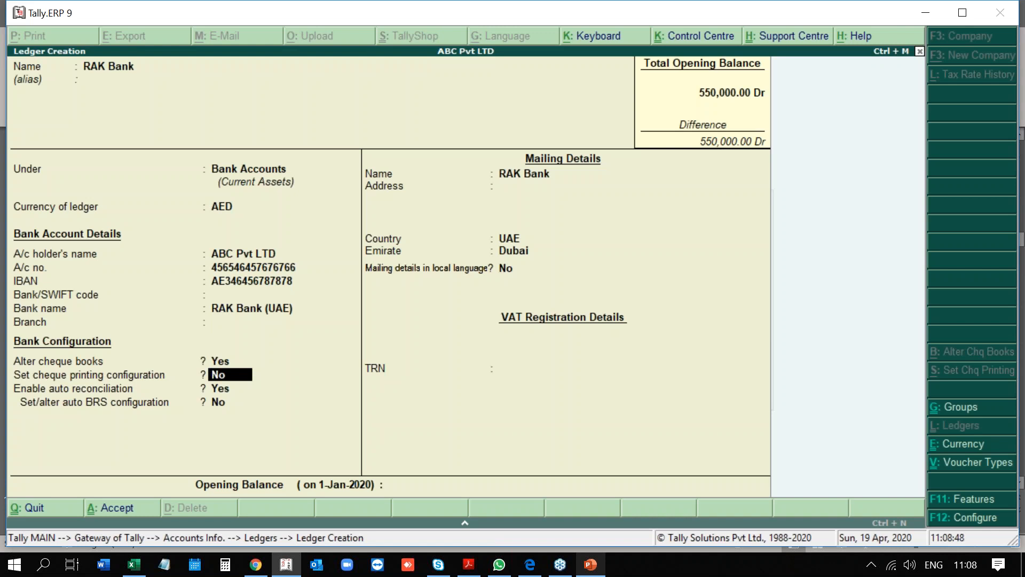
# Turn on cheque printing configuration and pick Format 2 as the cheque layout.
pyautogui.write('Yes')
pyautogui.press('Return')
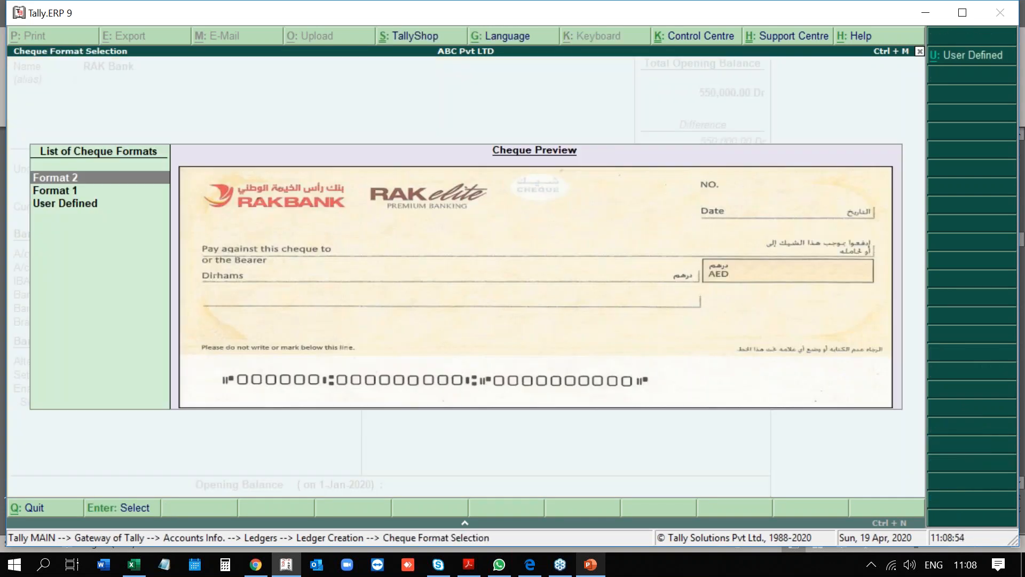
pyautogui.press('Down')
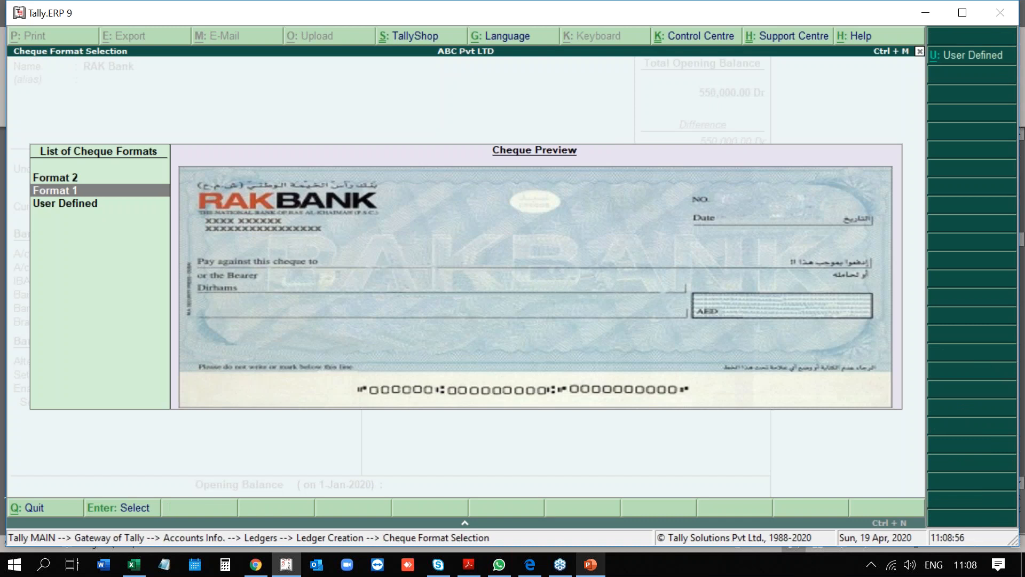
pyautogui.press('Up')
pyautogui.press('Down')
pyautogui.press('Down')
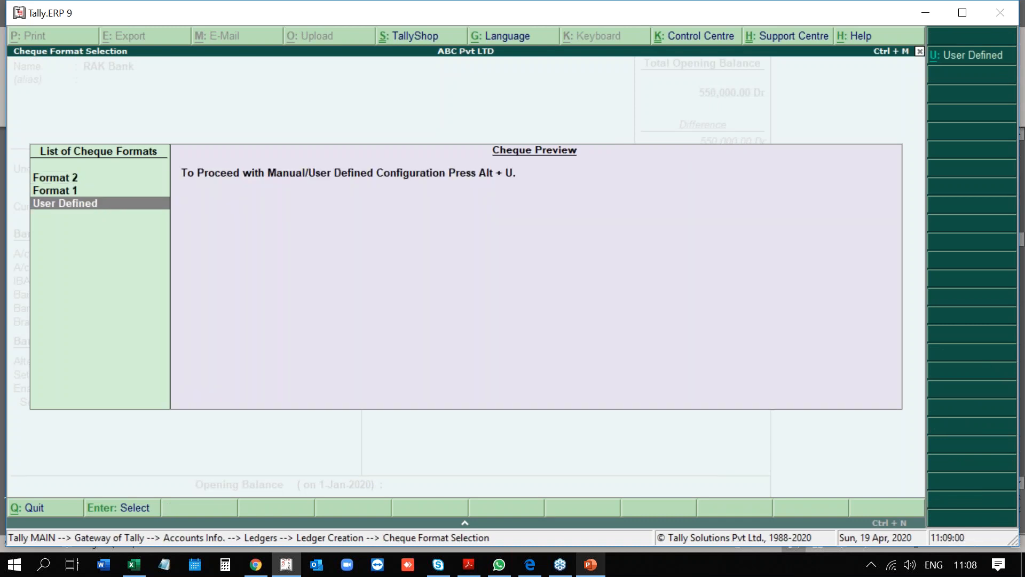
pyautogui.press('Up')
pyautogui.press('Up')
pyautogui.press('Return')
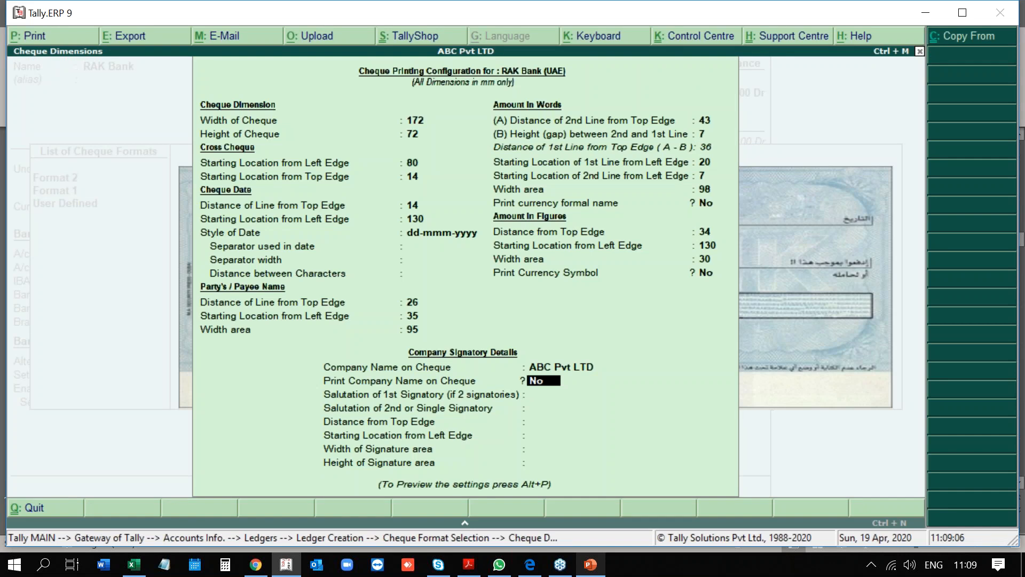
# Print the company name on cheques, preview a sample cheque, and leave auto BRS off.
pyautogui.write('Yes')
pyautogui.press('Return')
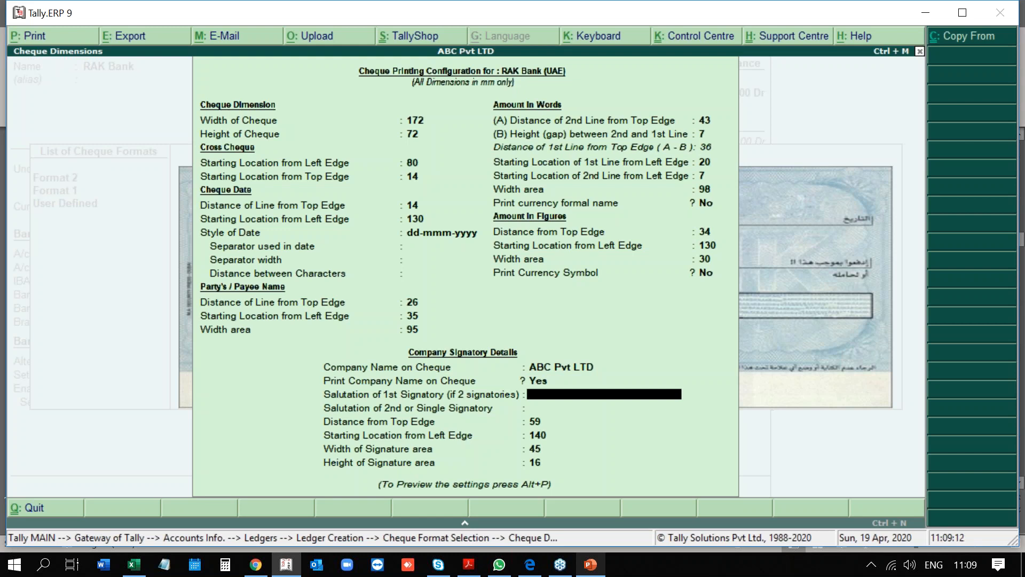
pyautogui.press('Return')
pyautogui.press('Return')
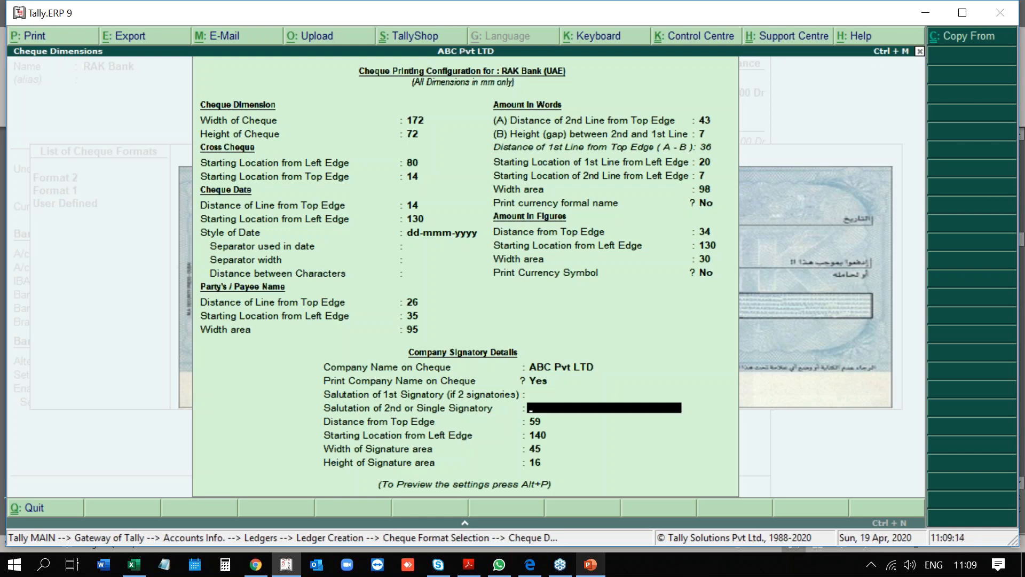
pyautogui.press('Return')
pyautogui.press('Return')
pyautogui.press('Return')
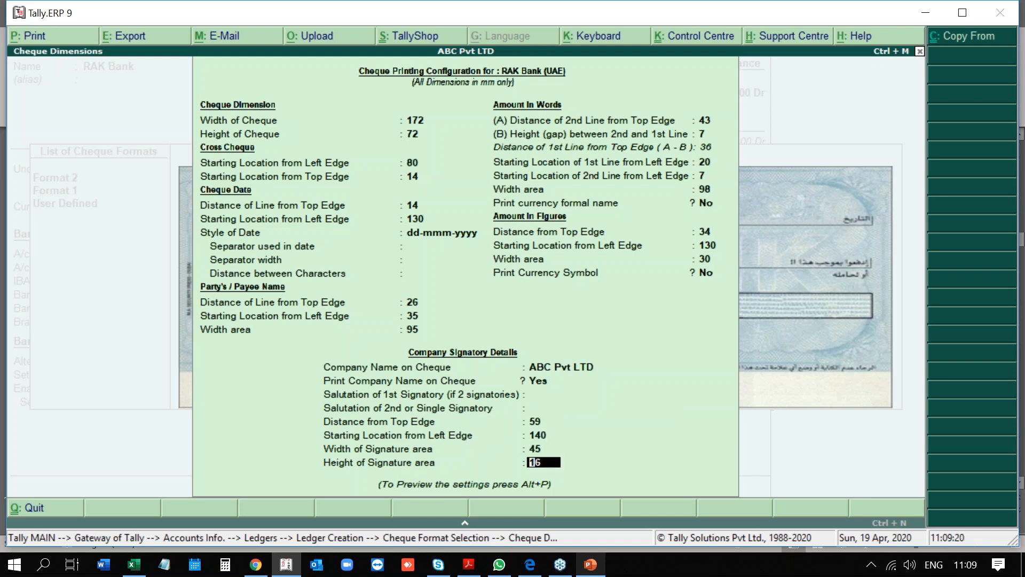
pyautogui.hotkey('alt', 'p')
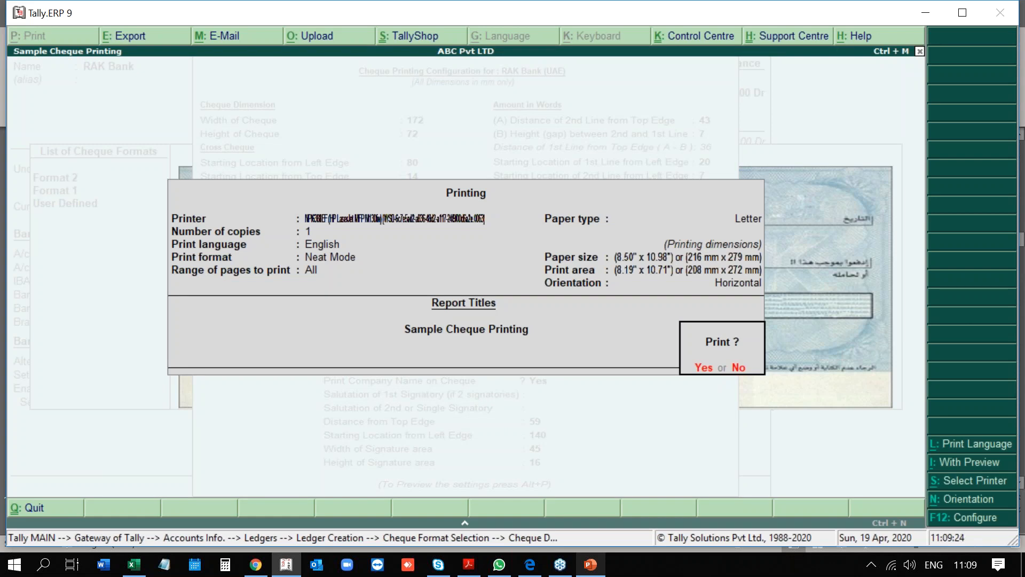
pyautogui.press('Escape')
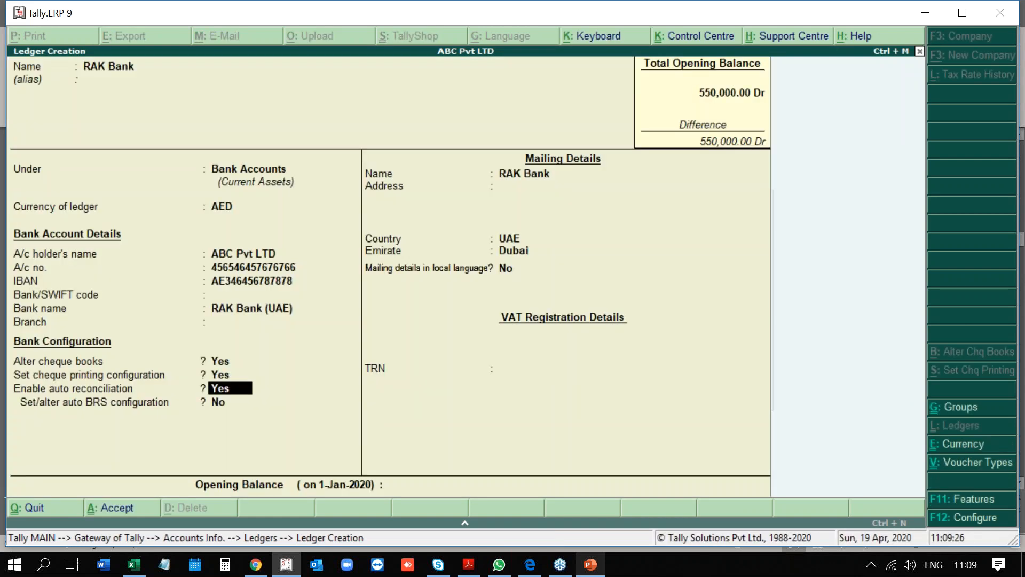
pyautogui.press('Return')
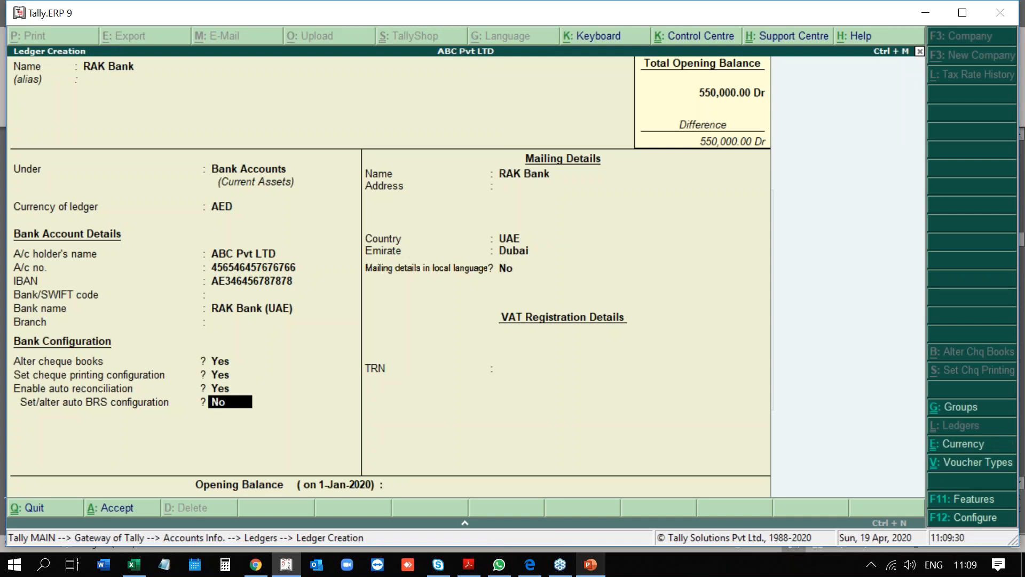
pyautogui.press('Return')
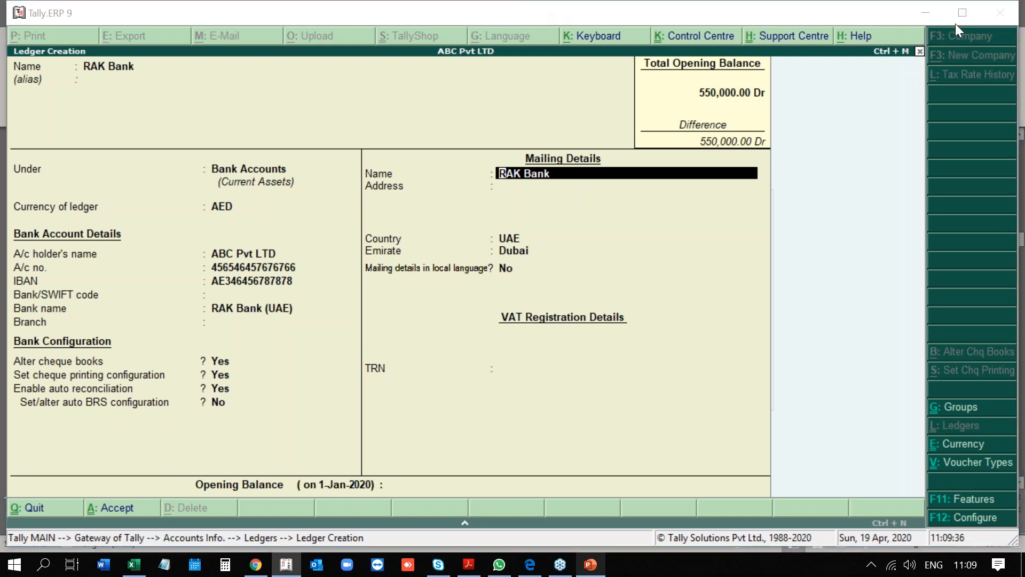
# Pass the empty mailing fields and quit the RAK Bank ledger form.
pyautogui.press('Return')
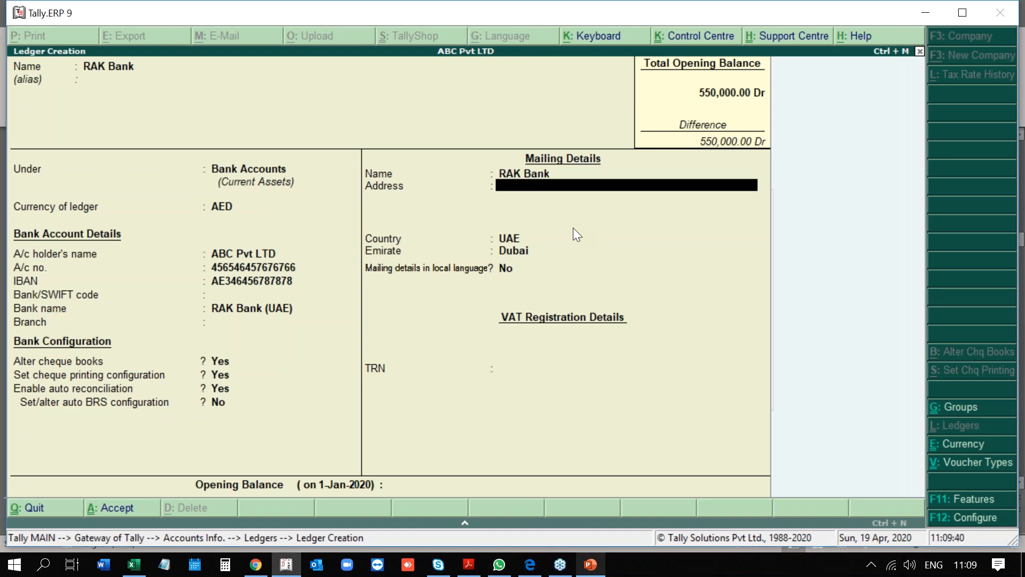
pyautogui.press('Return')
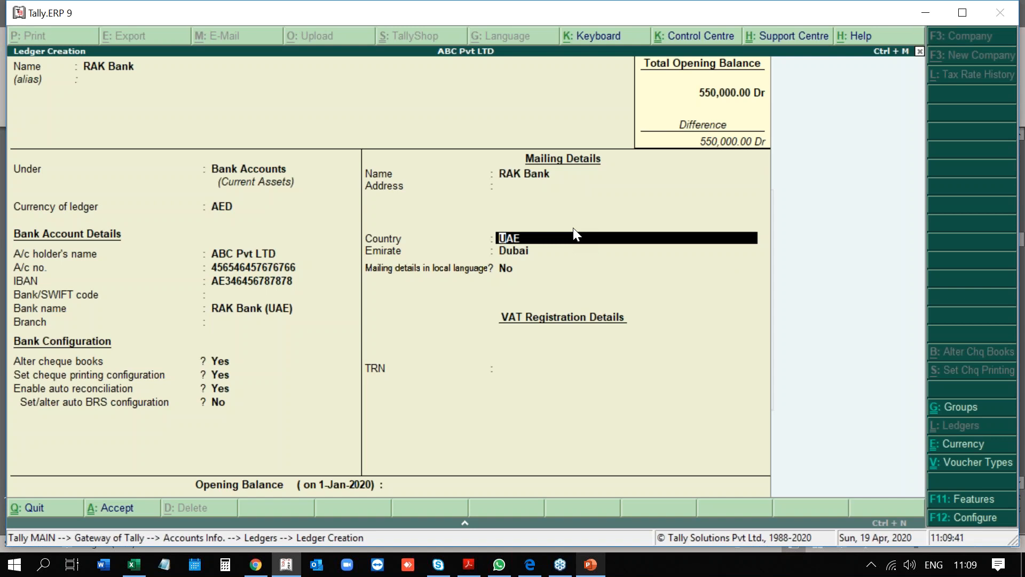
pyautogui.press('Return')
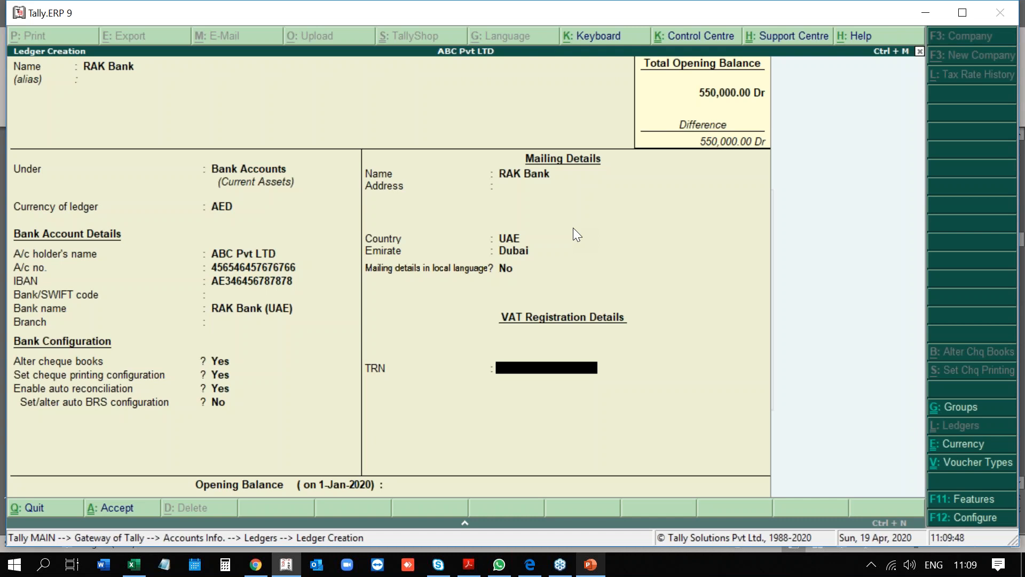
pyautogui.press('Escape')
pyautogui.press('y')
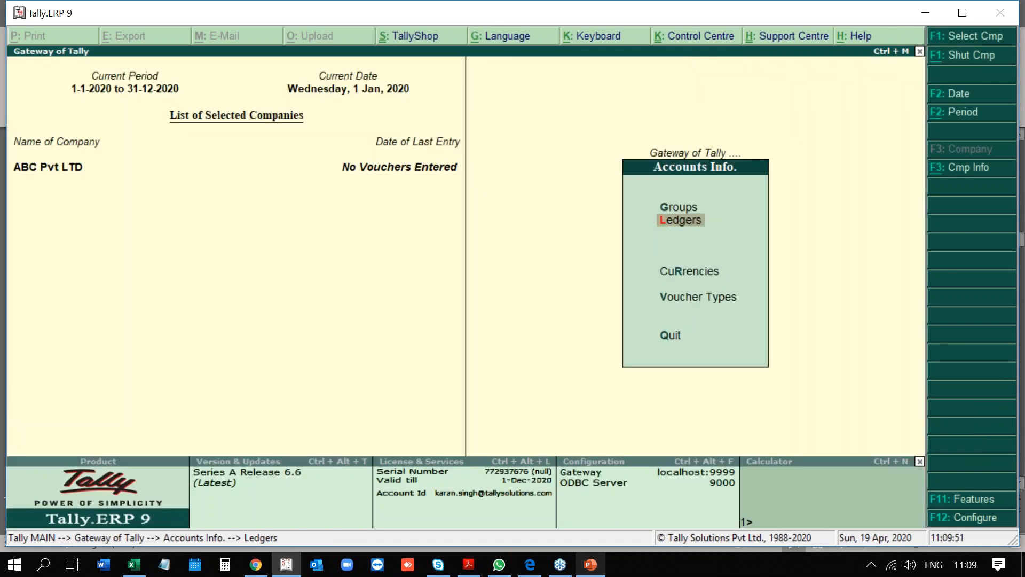
# Go to Accounts Info > Ledgers and start creating a new ledger.
pyautogui.press('Escape')
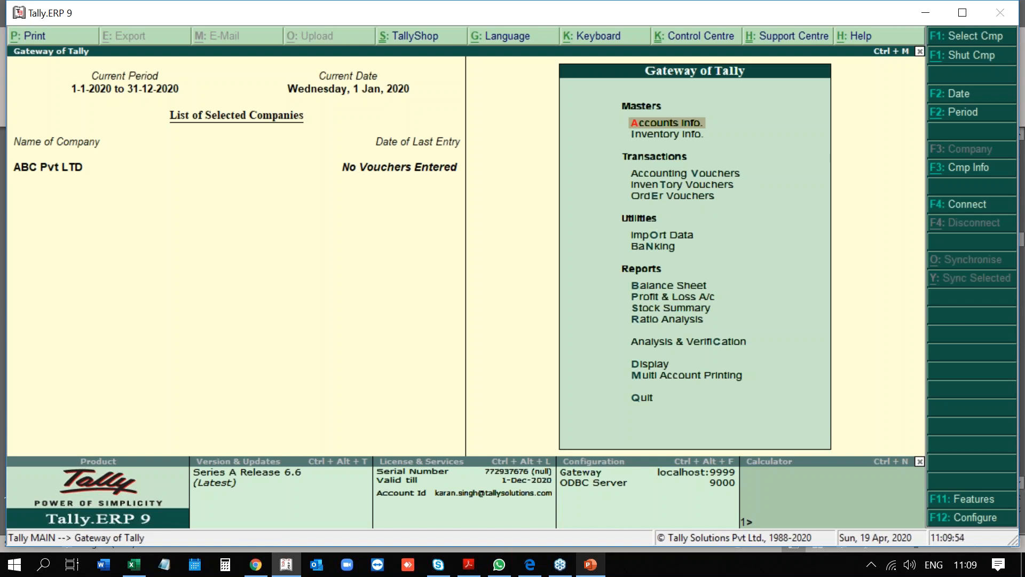
pyautogui.press('Return')
pyautogui.press('Down')
pyautogui.press('Up')
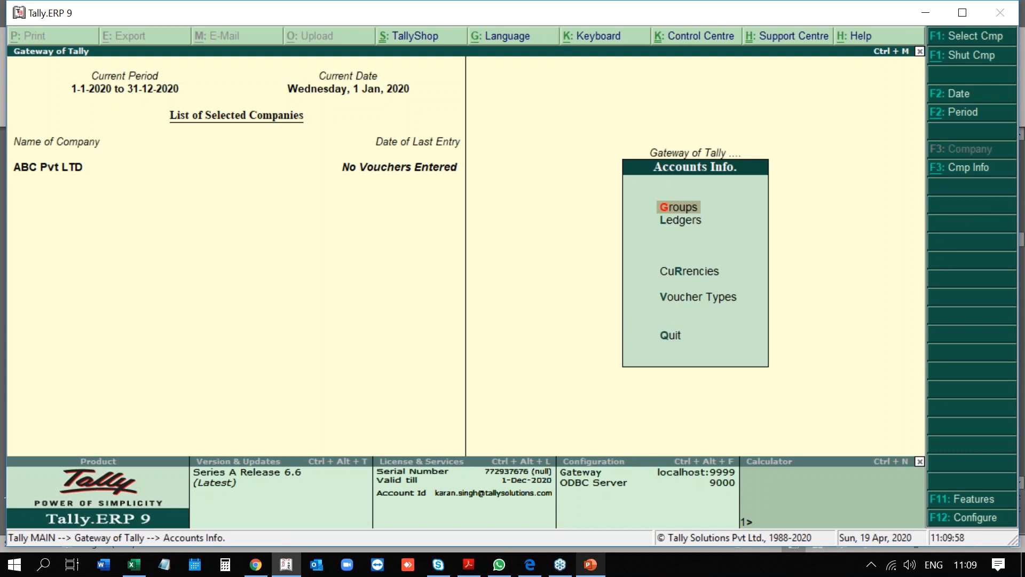
pyautogui.press('Down')
pyautogui.press('Return')
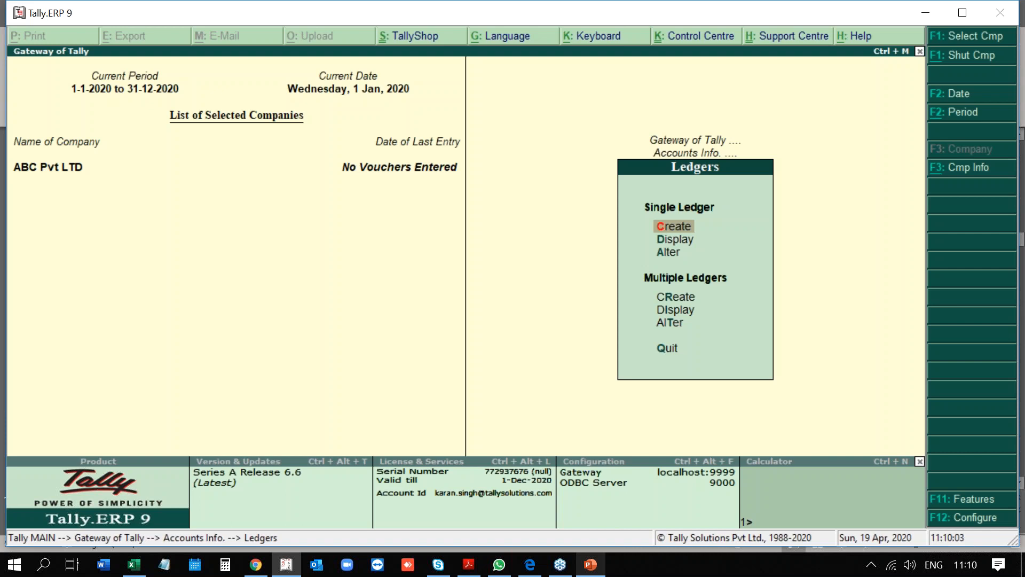
pyautogui.press('Return')
# Name the ledger ABC Capital and put it under Capital Account.
pyautogui.write('Ra')
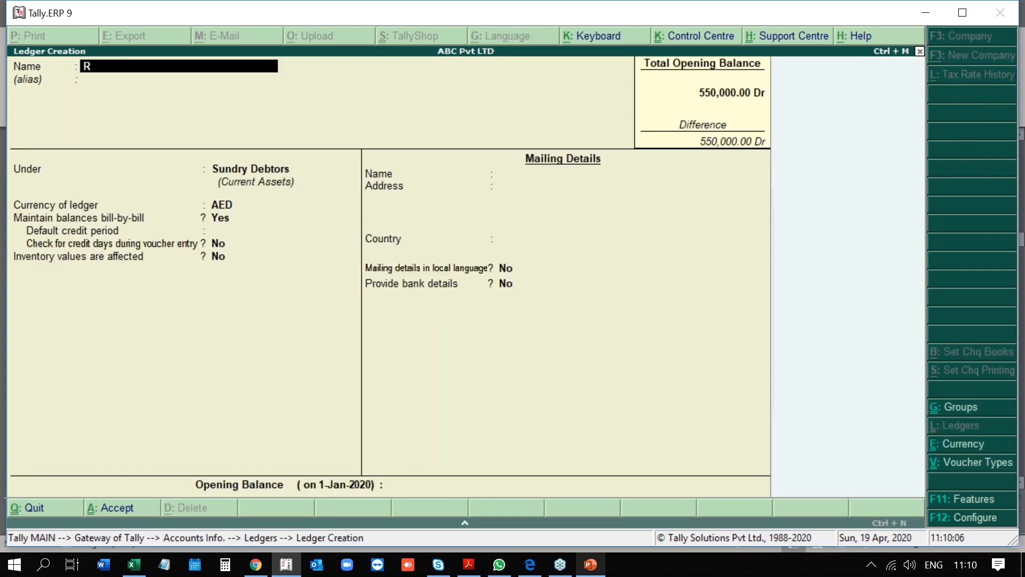
pyautogui.press('BackSpace')
pyautogui.press('BackSpace')
pyautogui.write('ABC Capital')
pyautogui.press('Return')
pyautogui.press('Return')
pyautogui.write('C')
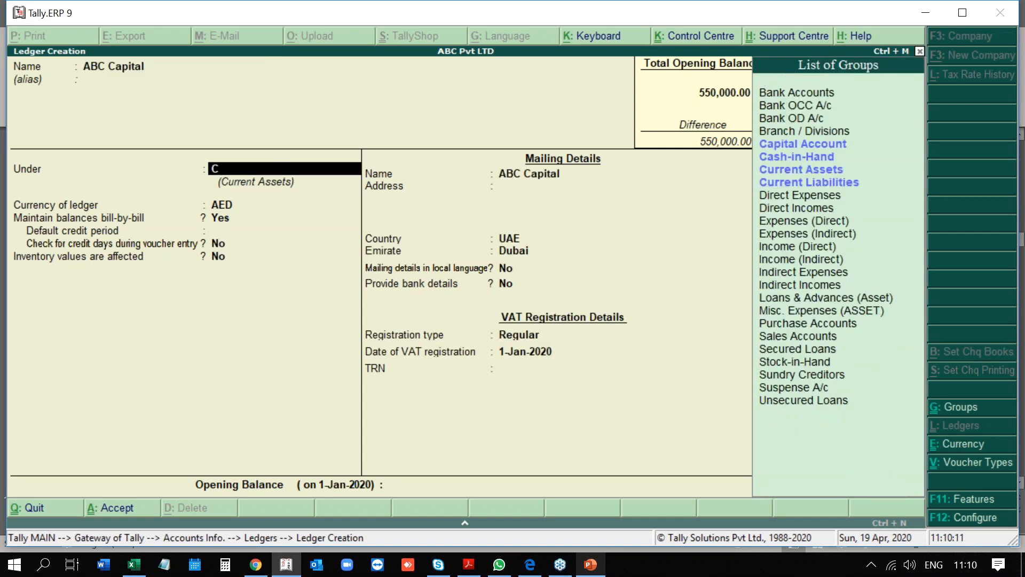
pyautogui.write('a')
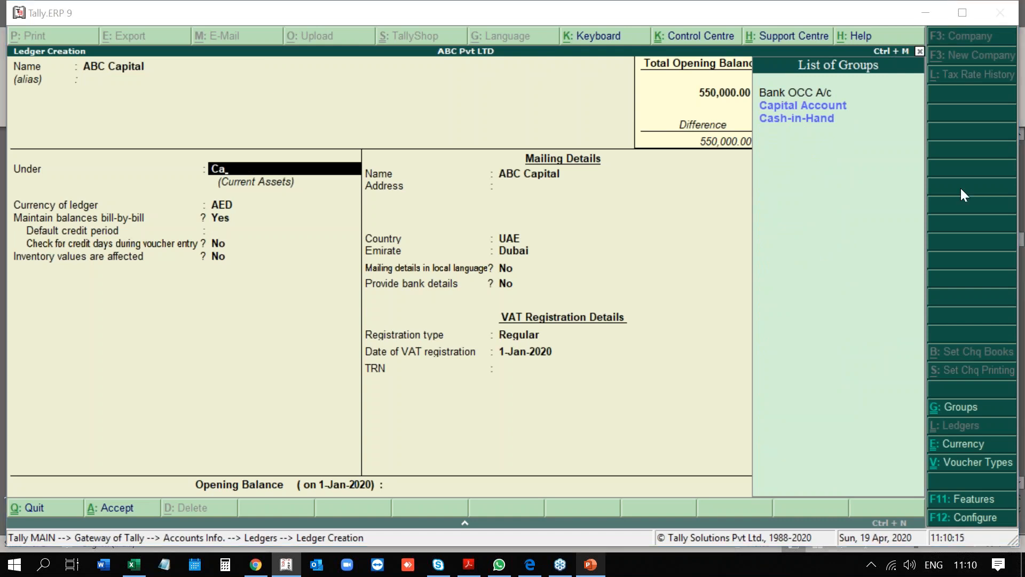
pyautogui.press('Down')
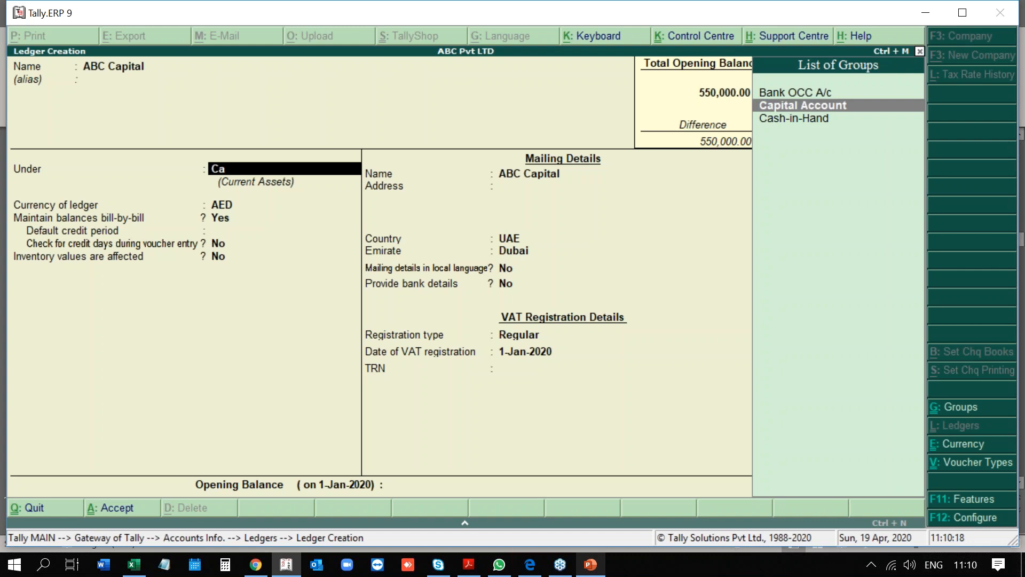
pyautogui.press('Return')
# Keep AED, set VAT registration type to Regular, and enter the TRN.
pyautogui.press('Return')
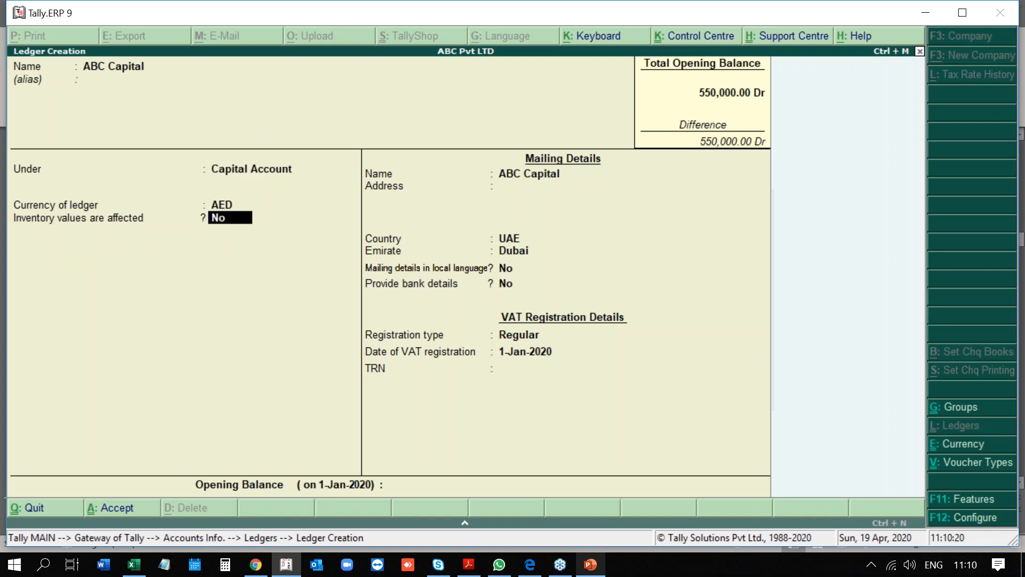
pyautogui.press('Return')
pyautogui.press('Return')
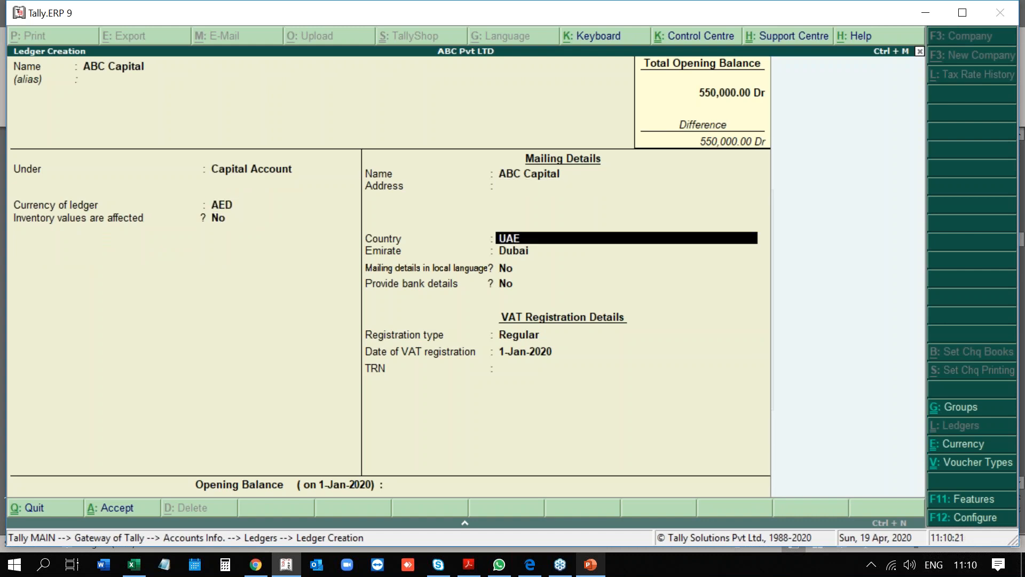
pyautogui.press('Return')
pyautogui.press('Return')
pyautogui.press('Return')
pyautogui.press('Return')
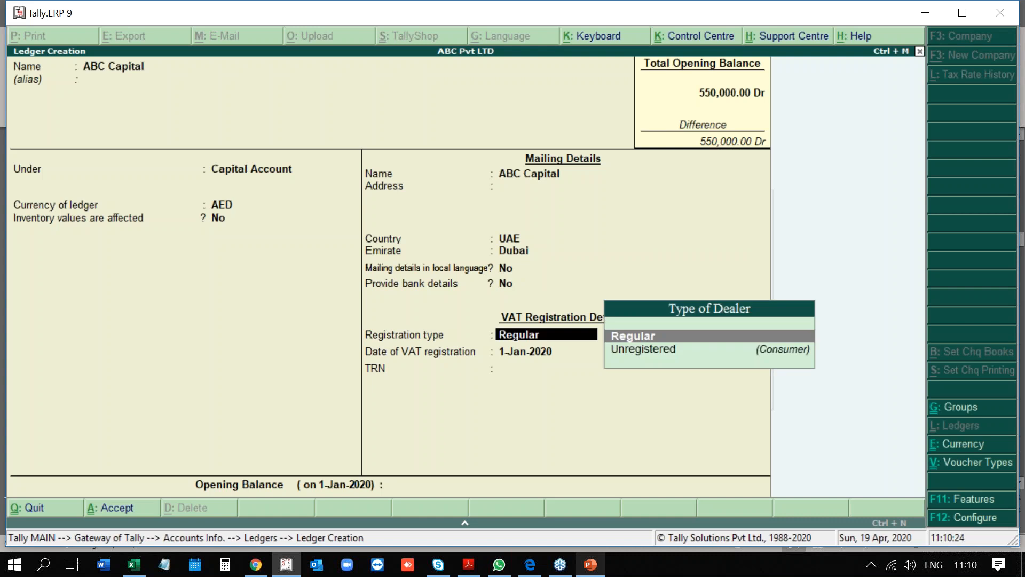
pyautogui.press('Return')
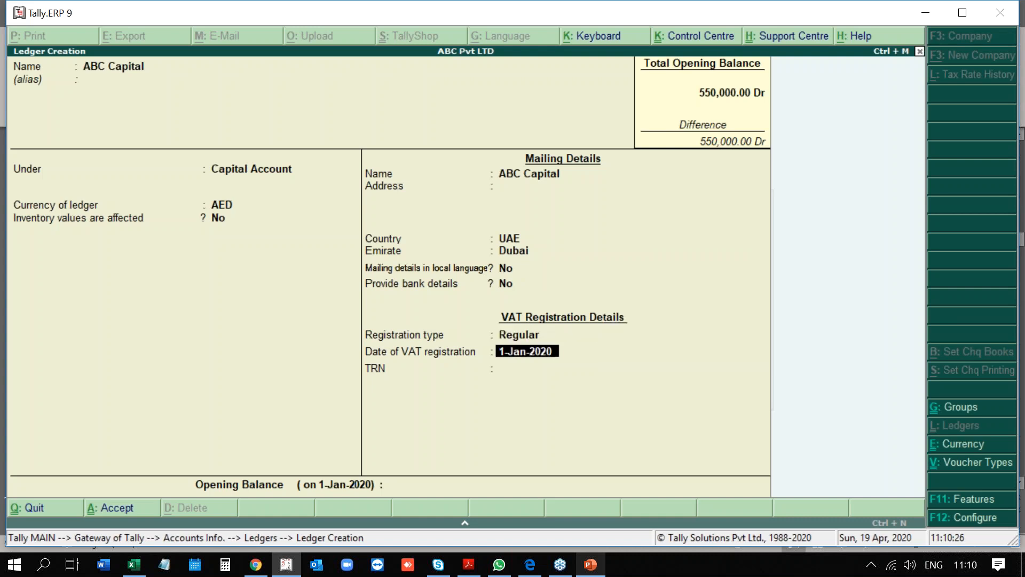
pyautogui.press('Return')
pyautogui.press('Return')
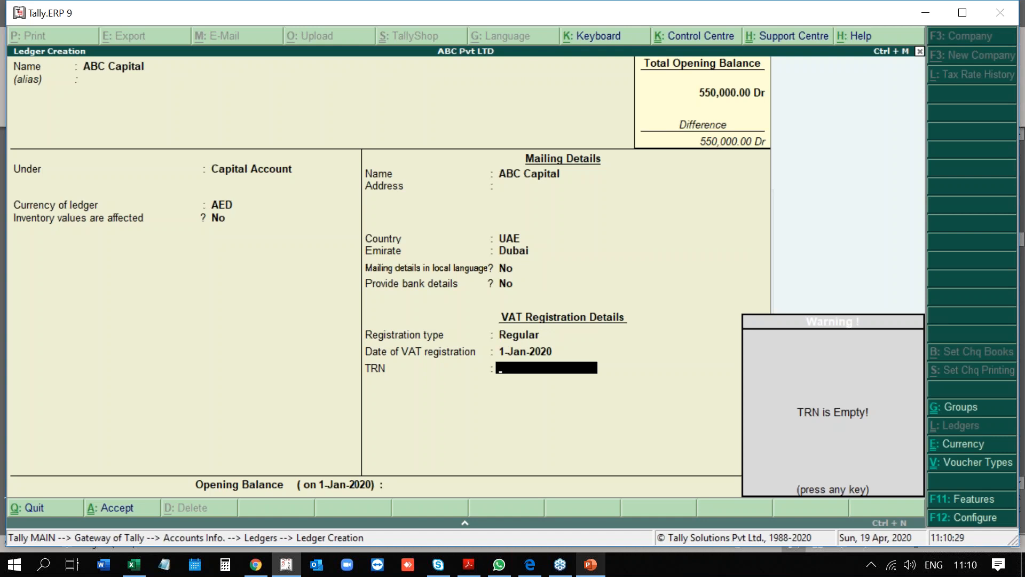
pyautogui.press('Return')
pyautogui.press('BackSpace')
pyautogui.write('457567657657567')
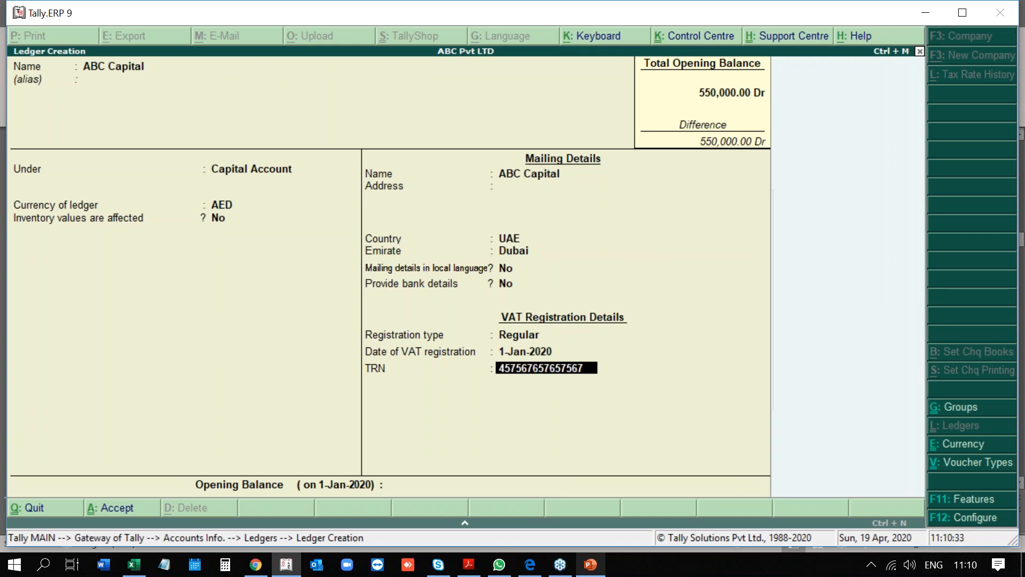
pyautogui.press('Return')
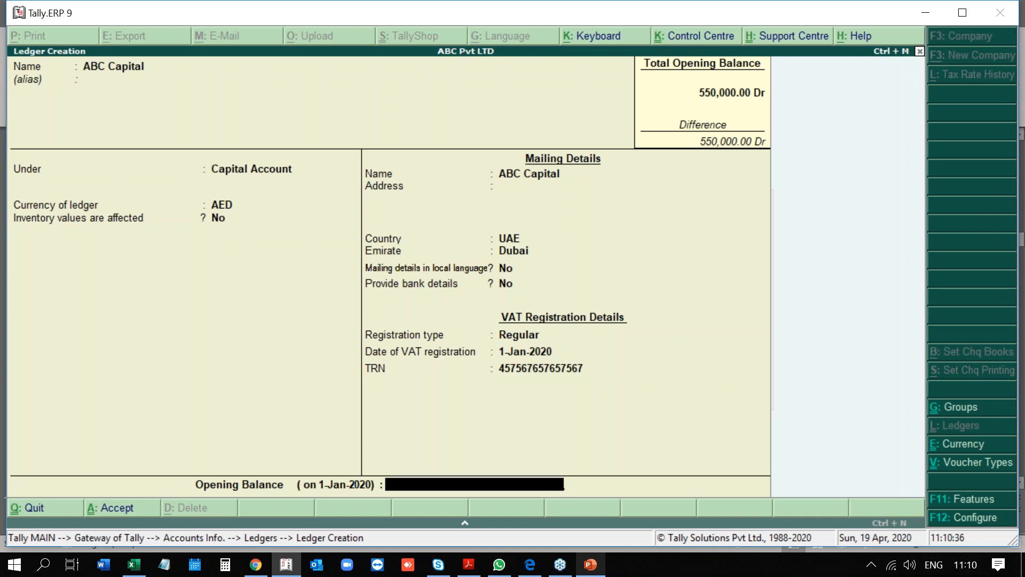
# Enter a 5,000,000.00 Cr opening balance and save the ABC Capital ledger.
pyautogui.write('5000000')
pyautogui.press('Return')
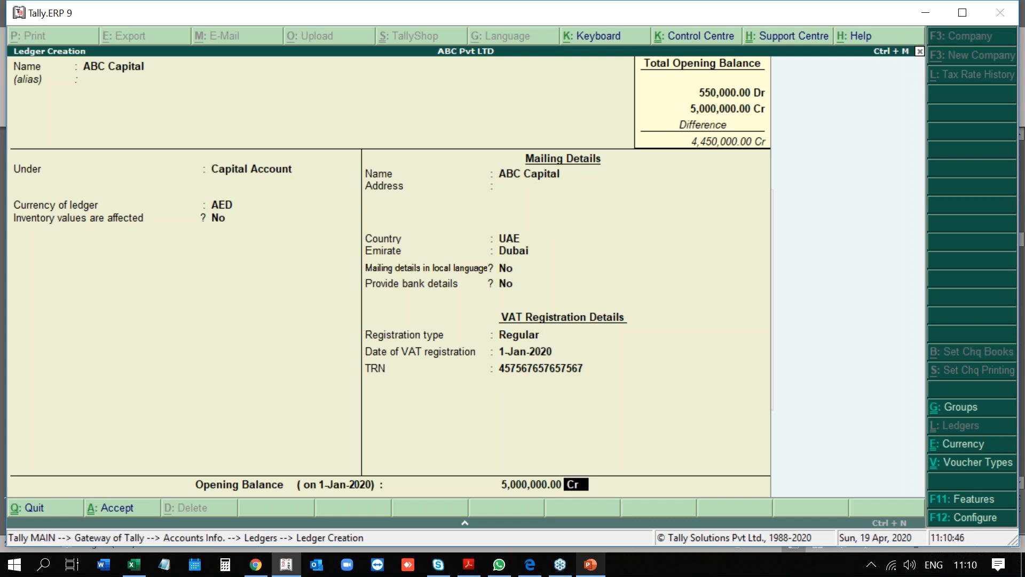
pyautogui.press('Return')
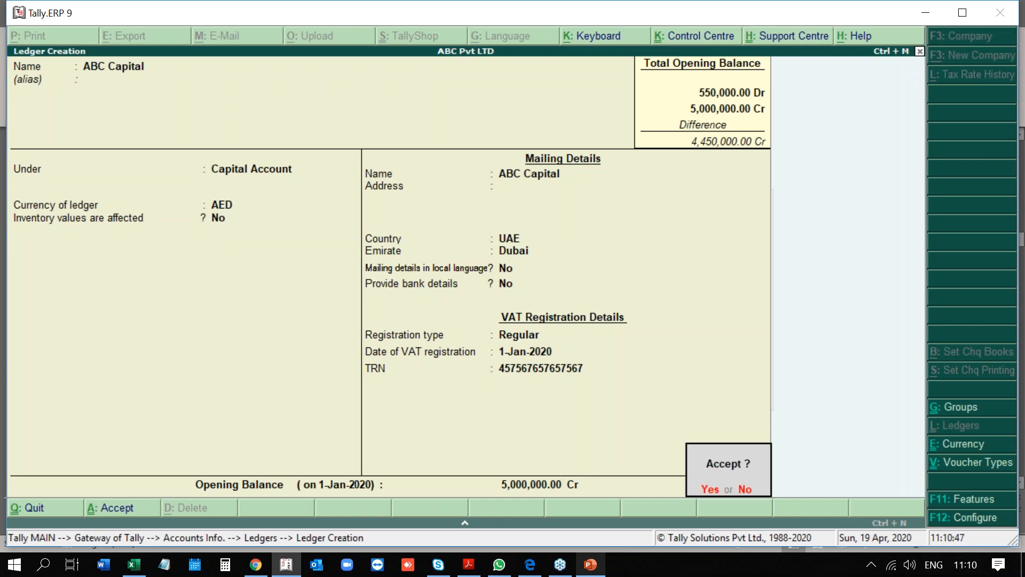
pyautogui.press('Return')
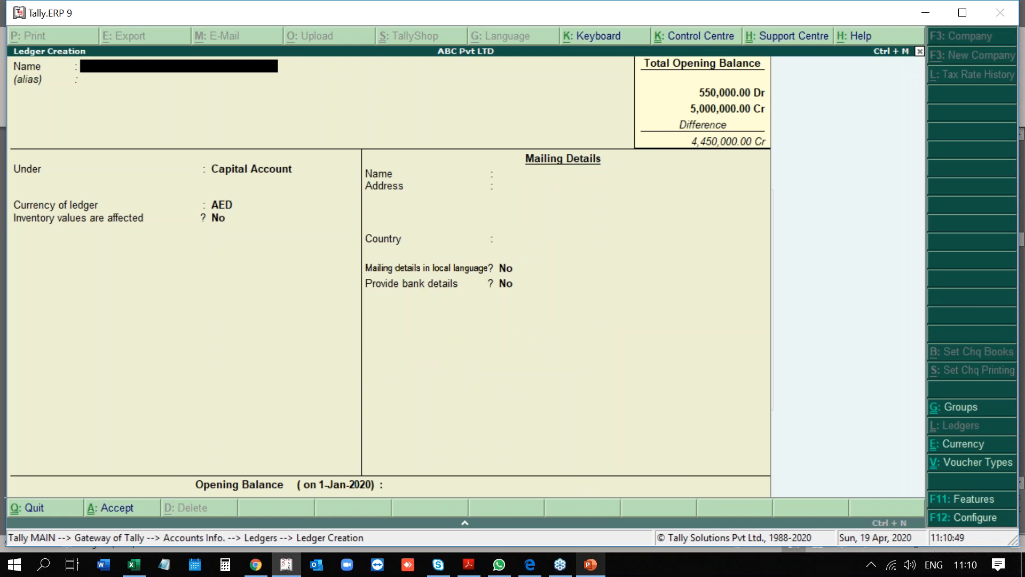
# Quit ledger creation and bring up the list of existing ledgers.
pyautogui.press('Escape')
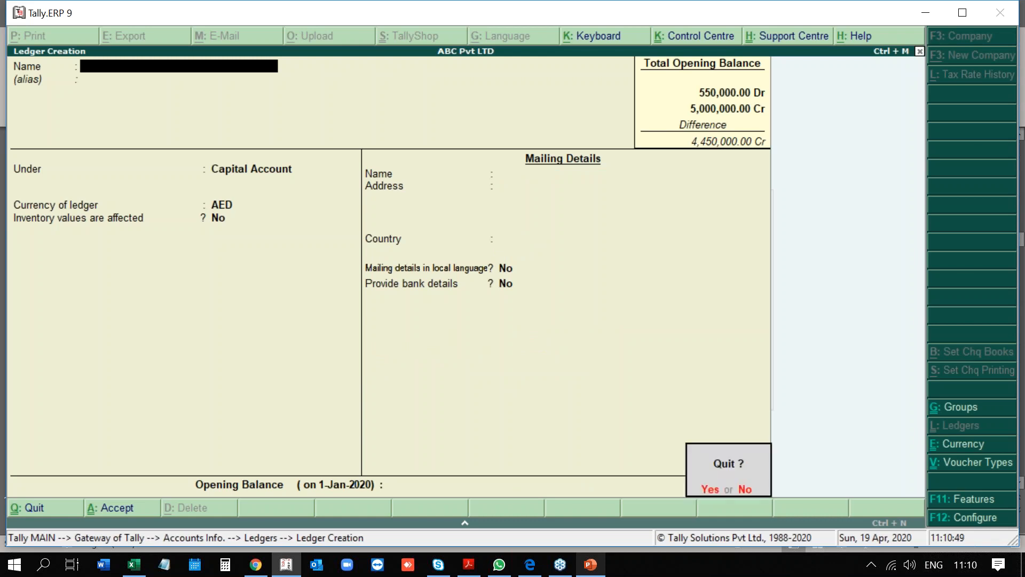
pyautogui.press('y')
pyautogui.press('Down')
pyautogui.press('Return')
pyautogui.press('Down')
pyautogui.press('Return')
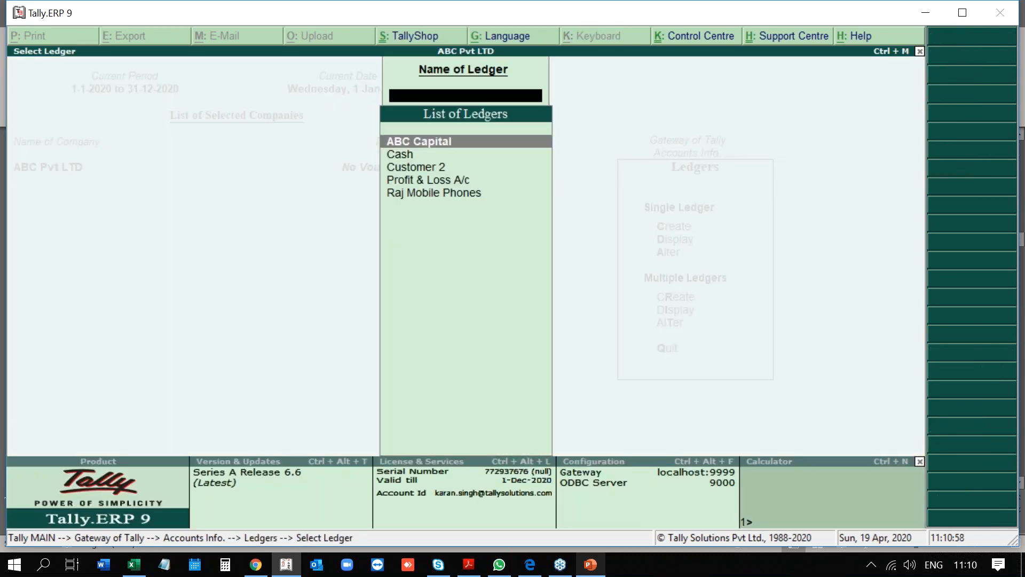
# Browse Cash, ABC Capital, Customer 2 and Profit & Loss A/c, then back out.
pyautogui.press('Down')
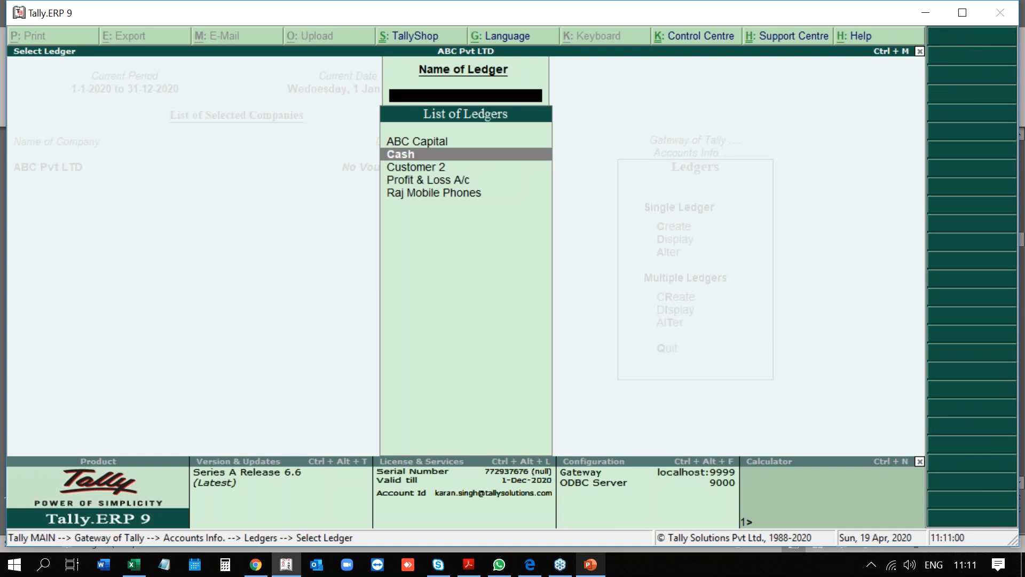
pyautogui.press('Up')
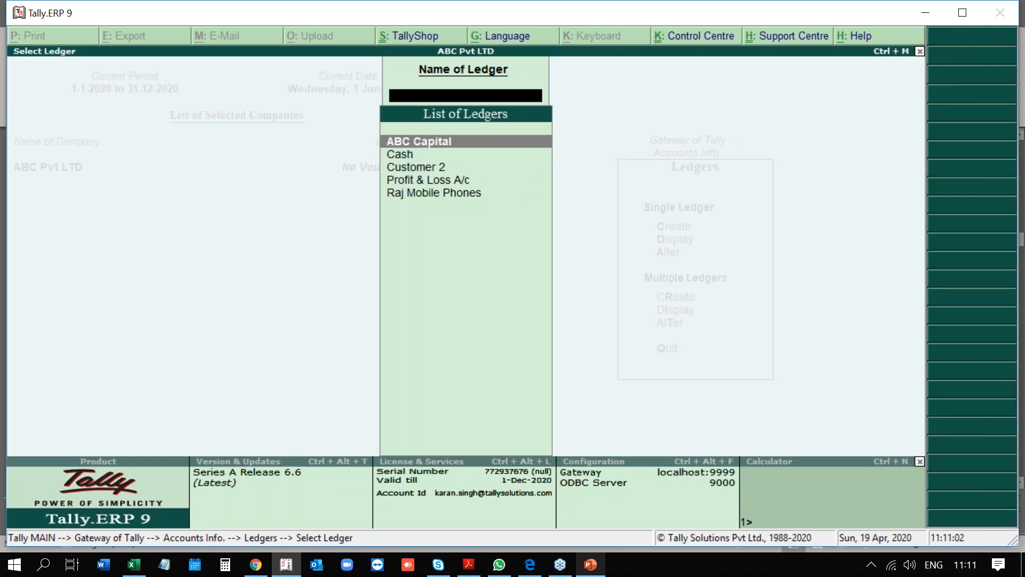
pyautogui.press('Down')
pyautogui.press('Down')
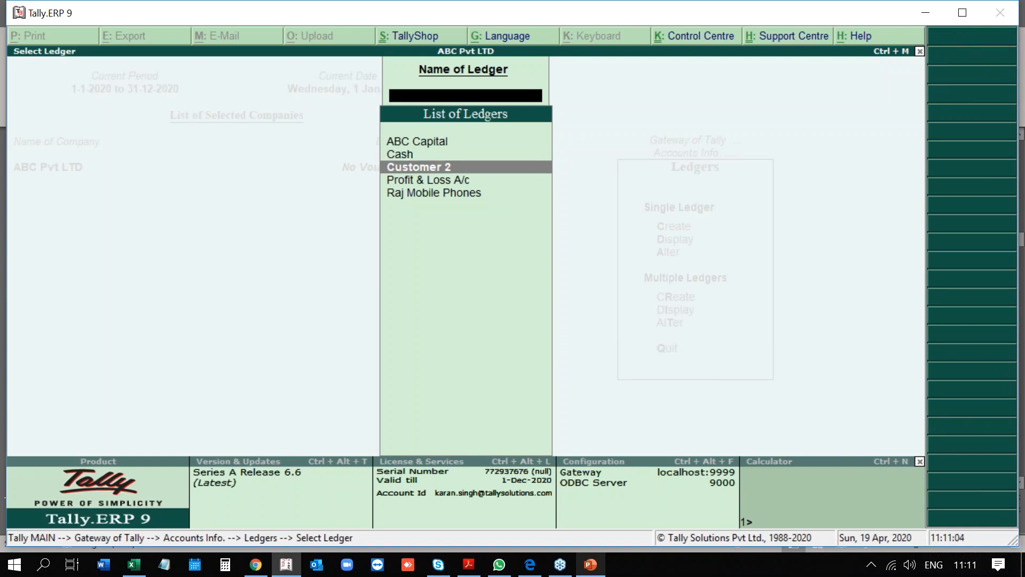
pyautogui.press('Down')
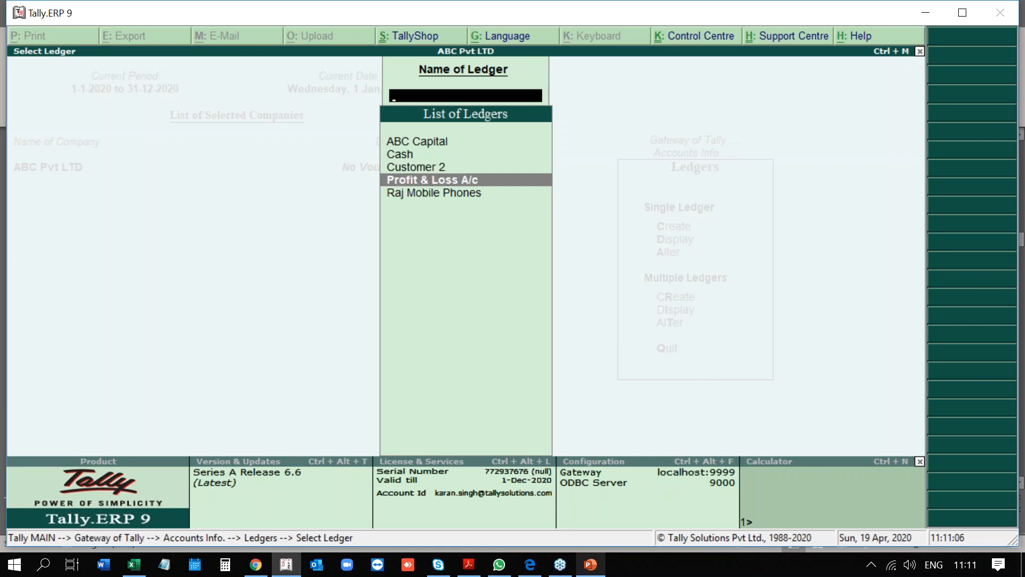
pyautogui.press('Escape')
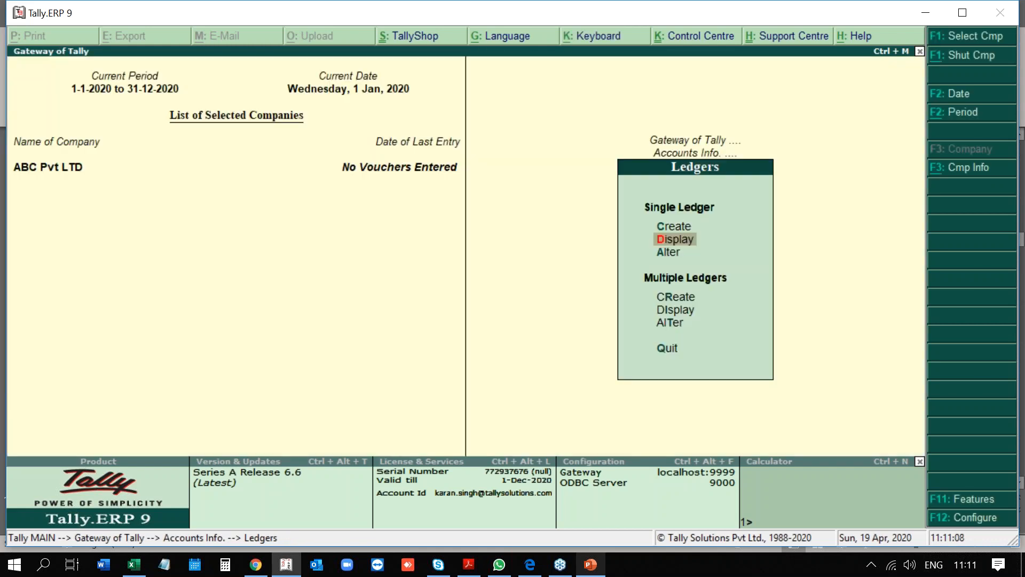
pyautogui.press('Escape')
pyautogui.press('Escape')
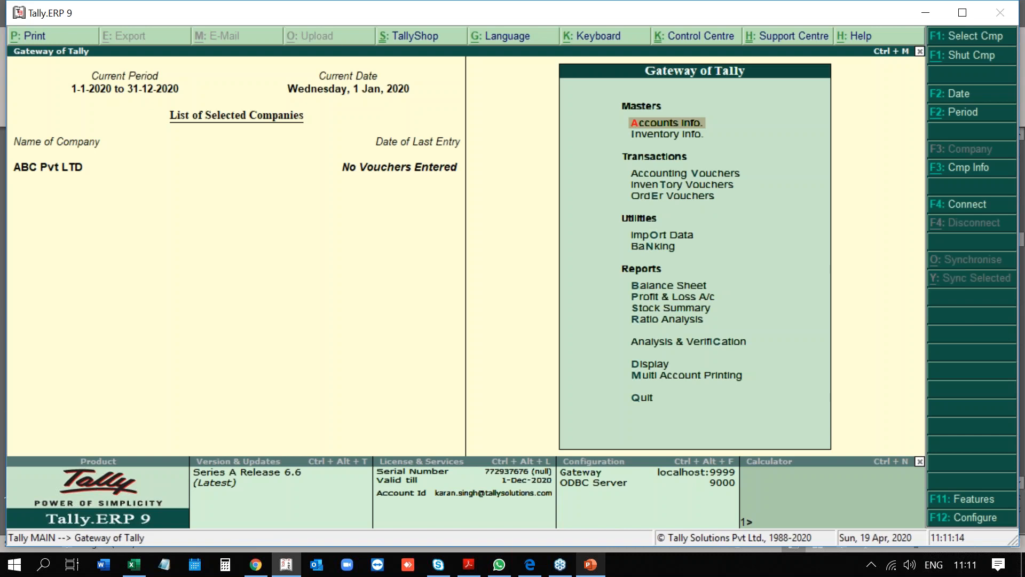
# Display the account group list and browse from Cash-in-Hand down to Indirect Incomes.
pyautogui.press('Return')
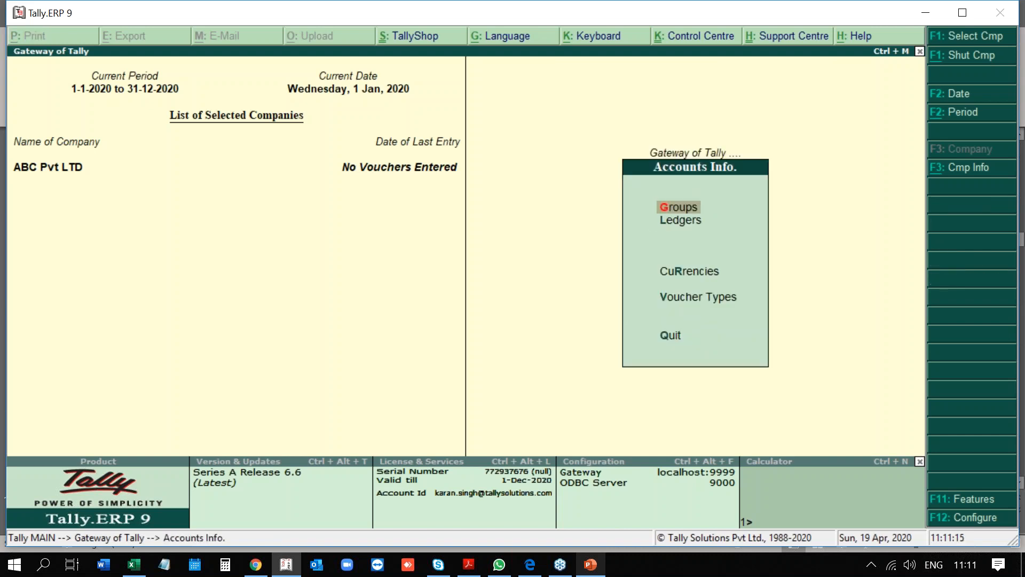
pyautogui.press('Return')
pyautogui.press('d')
pyautogui.press('Down')
pyautogui.press('Down')
pyautogui.press('Down')
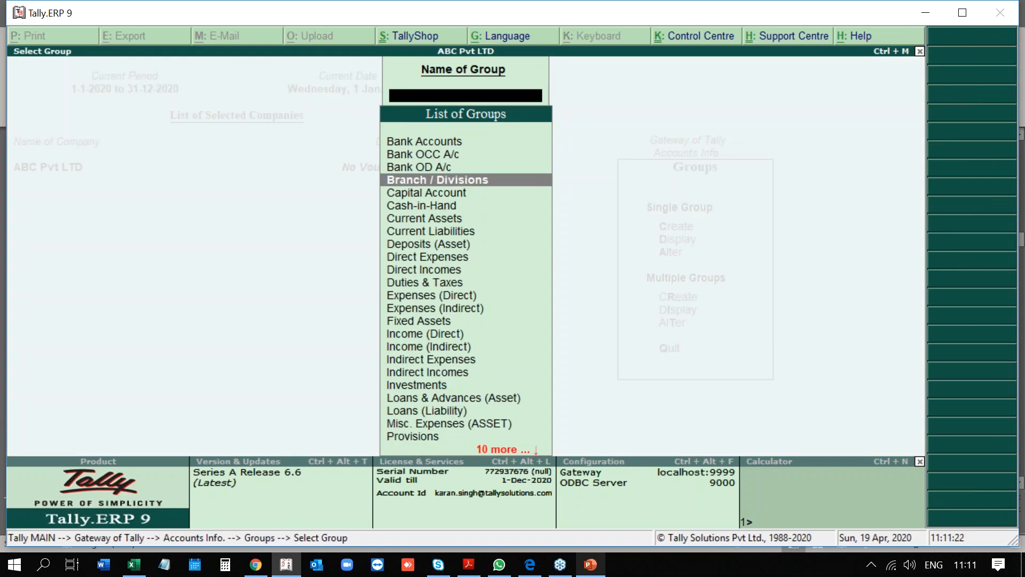
pyautogui.press('Down')
pyautogui.press('Down')
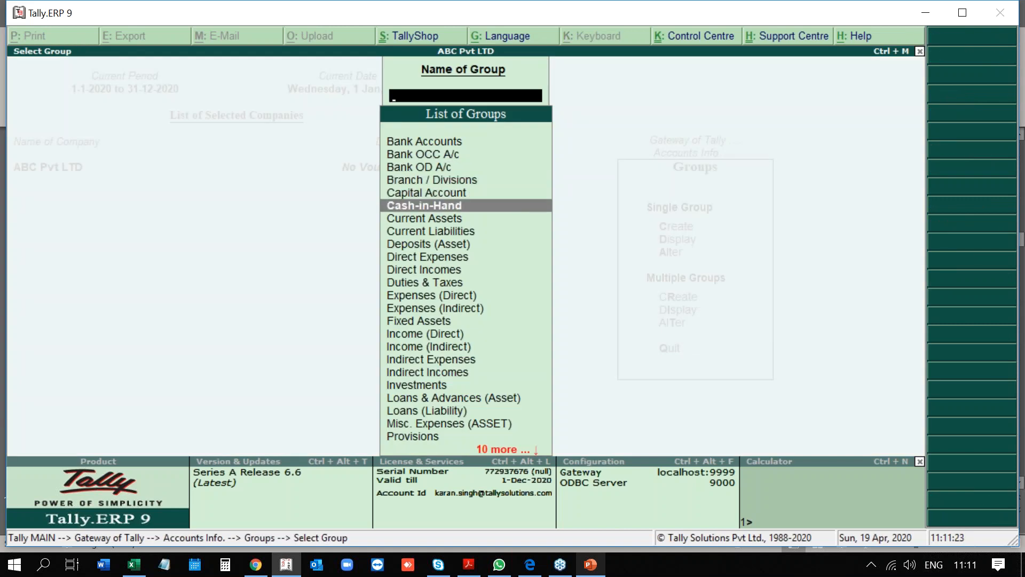
pyautogui.press('Down')
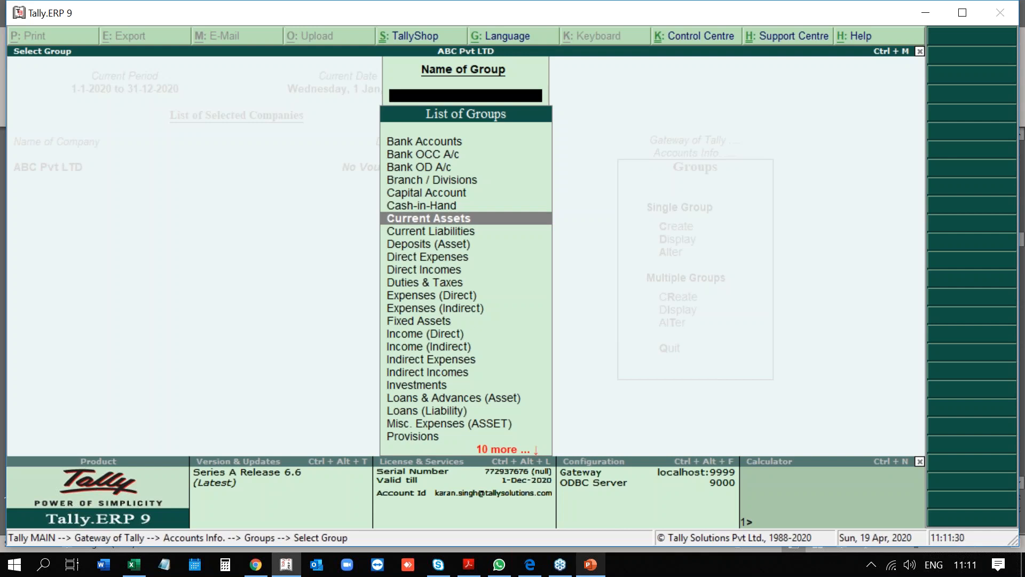
pyautogui.press('Down')
pyautogui.press('Down')
pyautogui.press('Down')
pyautogui.press('Down')
pyautogui.press('Down')
pyautogui.press('Down')
pyautogui.press('Down')
pyautogui.press('Down')
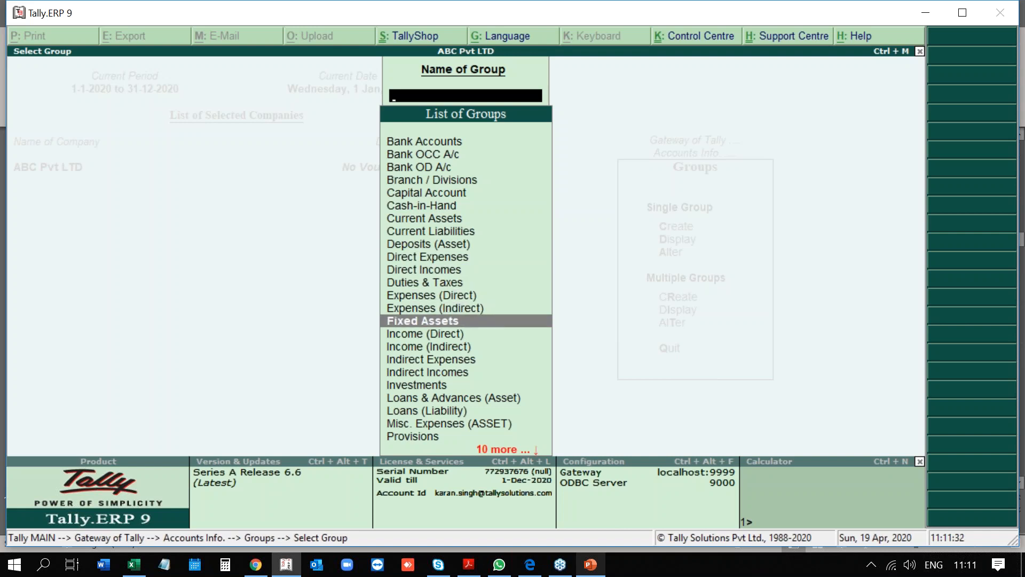
pyautogui.press('Down')
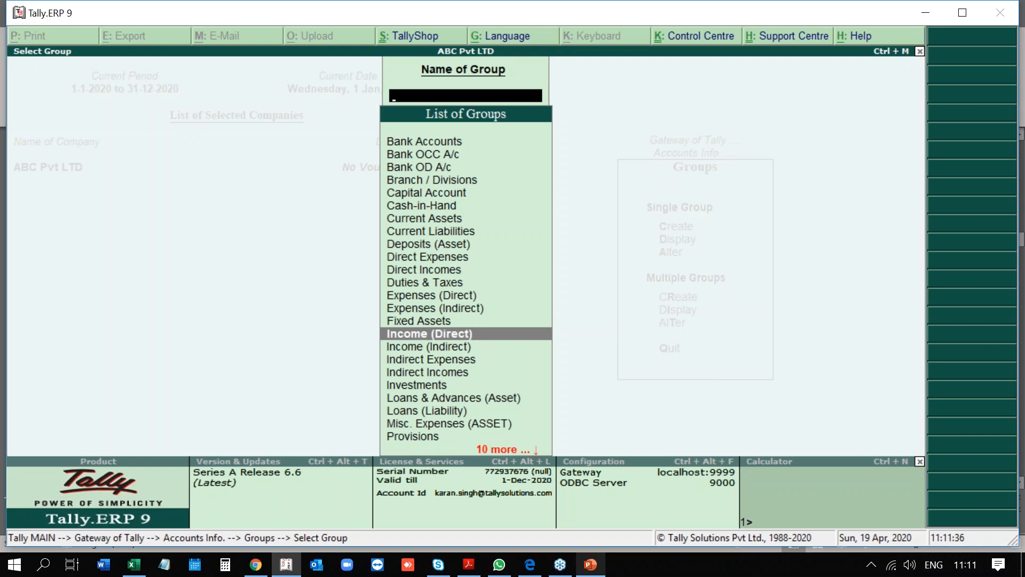
pyautogui.press('Down')
pyautogui.press('Down')
pyautogui.press('Down')
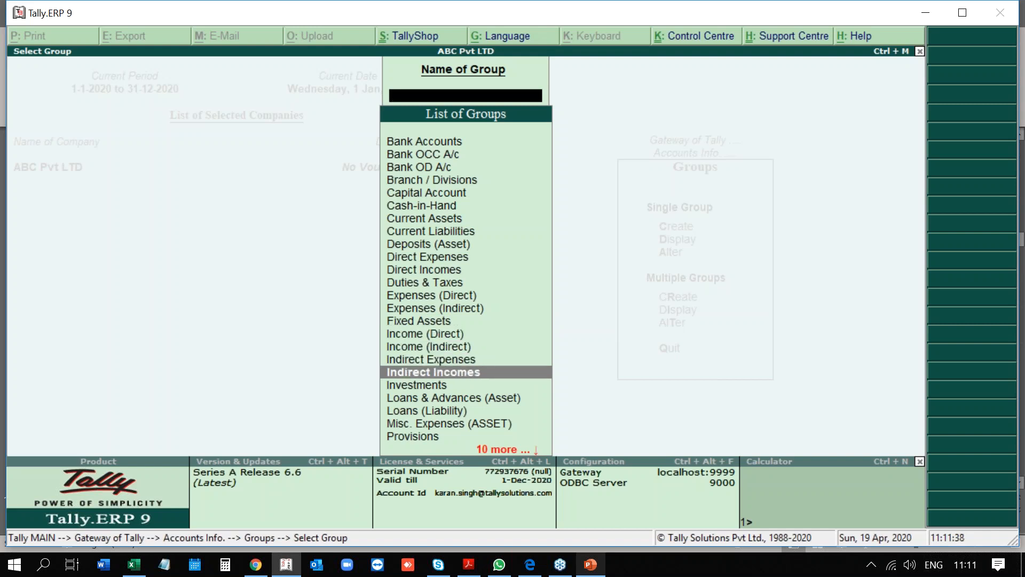
pyautogui.press('Up')
pyautogui.press('Up')
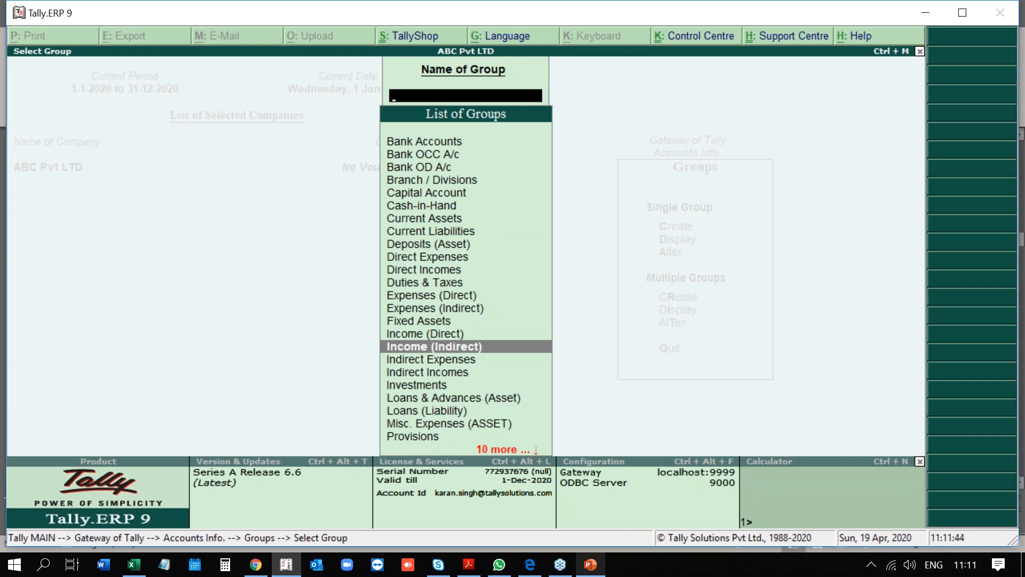
# Close the group list and open the Ledgers options.
pyautogui.press('Escape')
pyautogui.press('Escape')
pyautogui.press('Down')
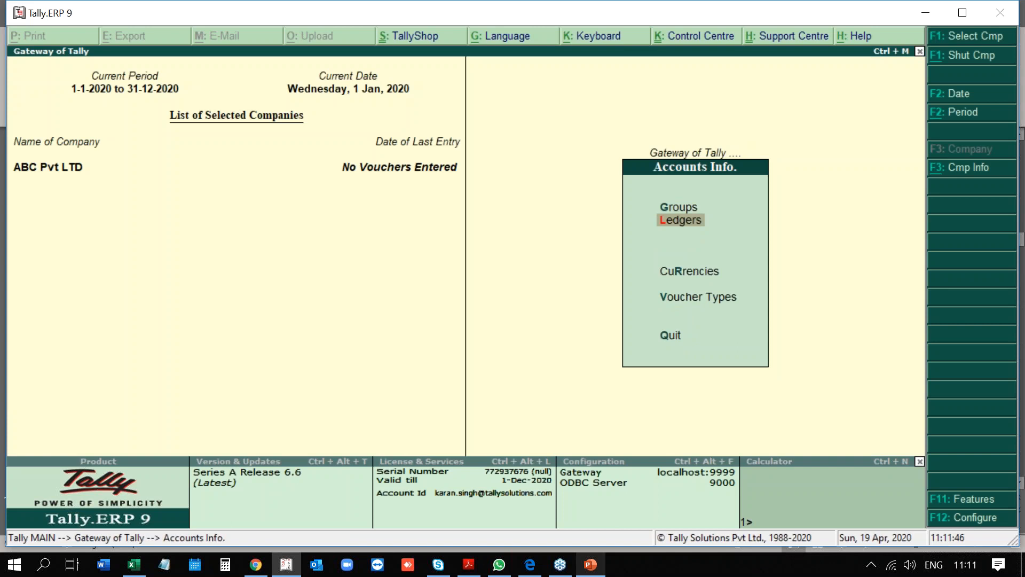
pyautogui.press('Return')
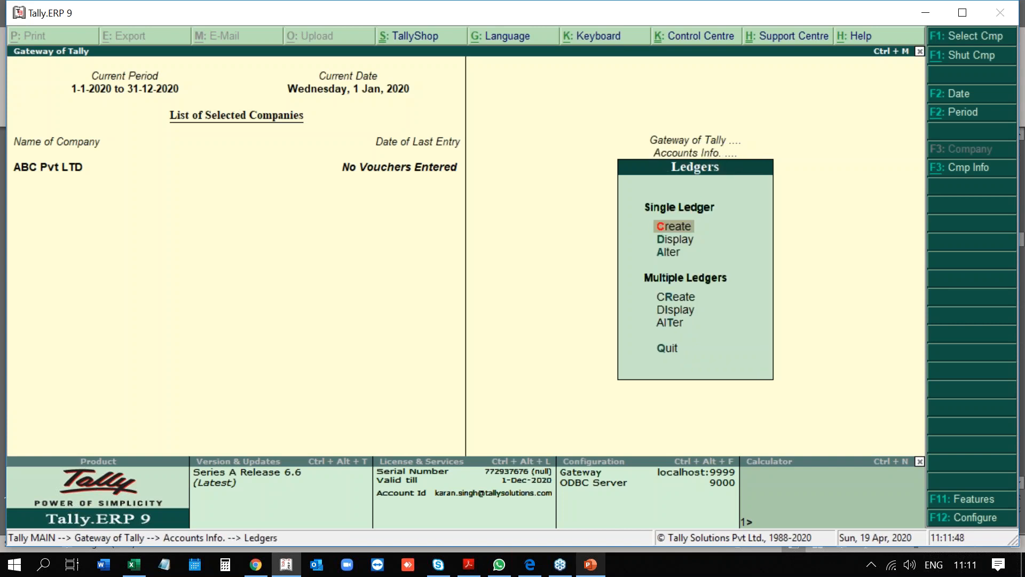
# Create a ledger named VAT under the Duties & Taxes group.
pyautogui.press('Return')
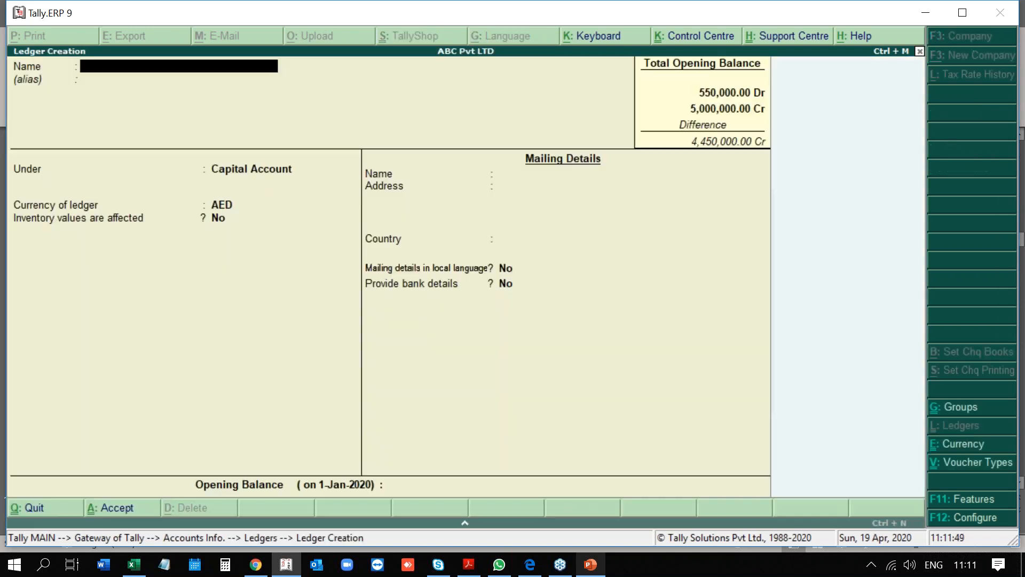
pyautogui.write('VAT')
pyautogui.press('Return')
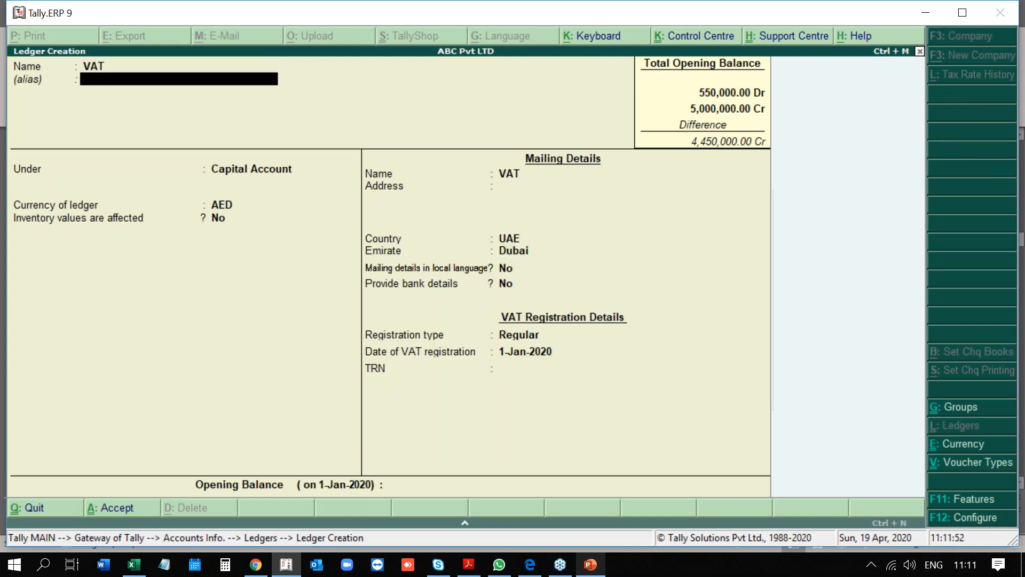
pyautogui.press('Return')
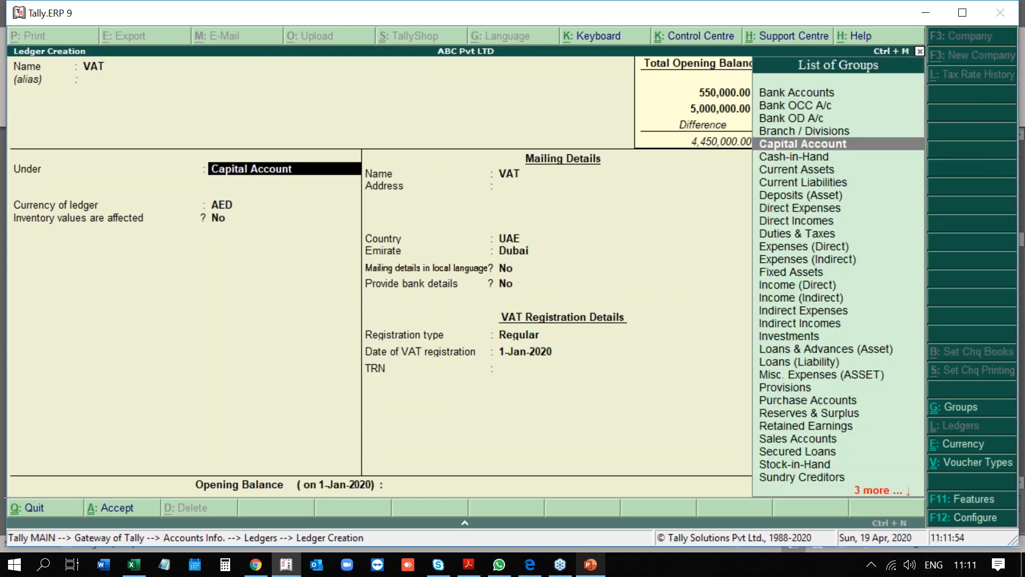
pyautogui.write('Duties & Taxes')
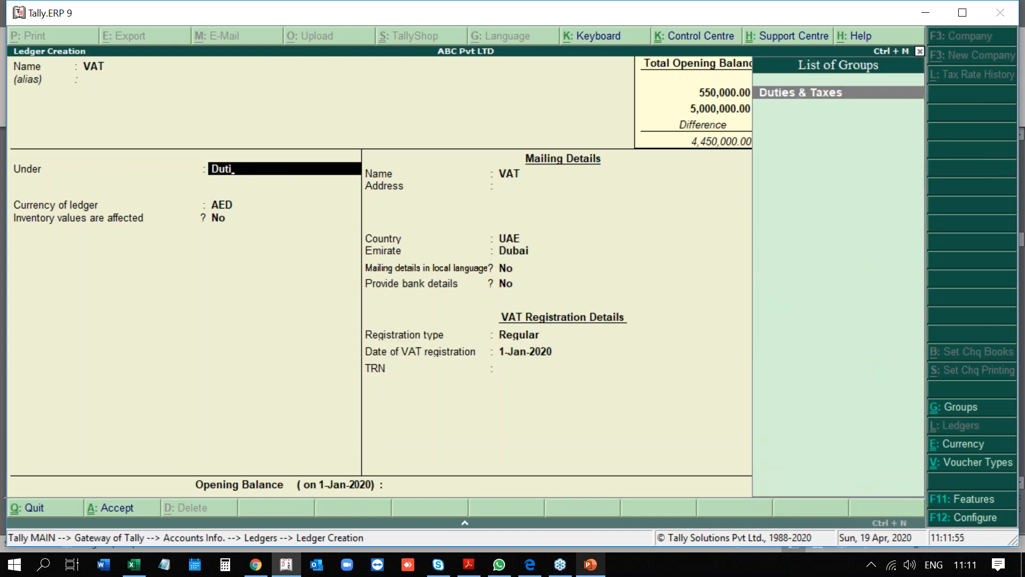
pyautogui.press('Return')
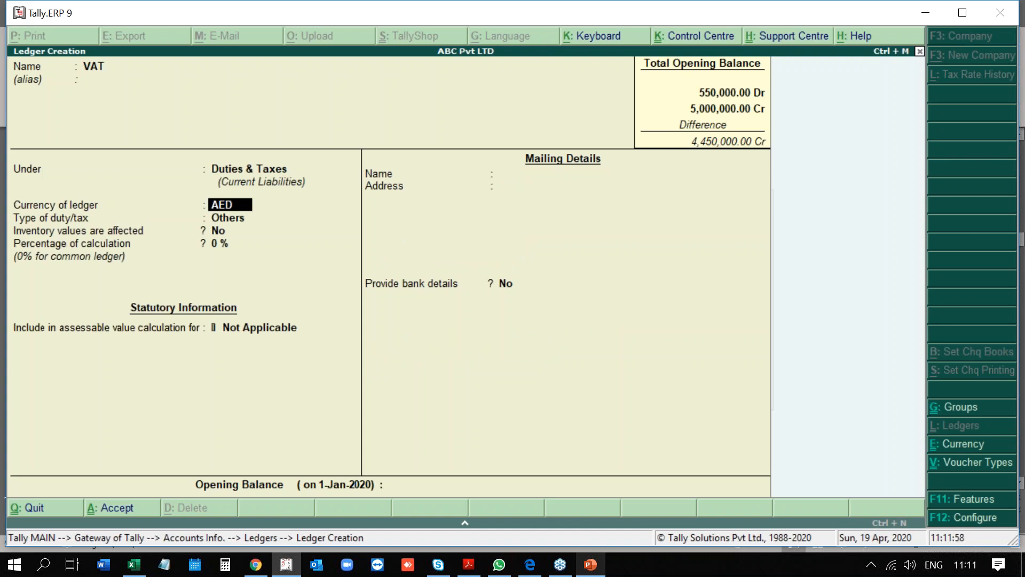
# Keep AED and set the type of duty/tax to VAT.
pyautogui.press('Return')
pyautogui.press('Return')
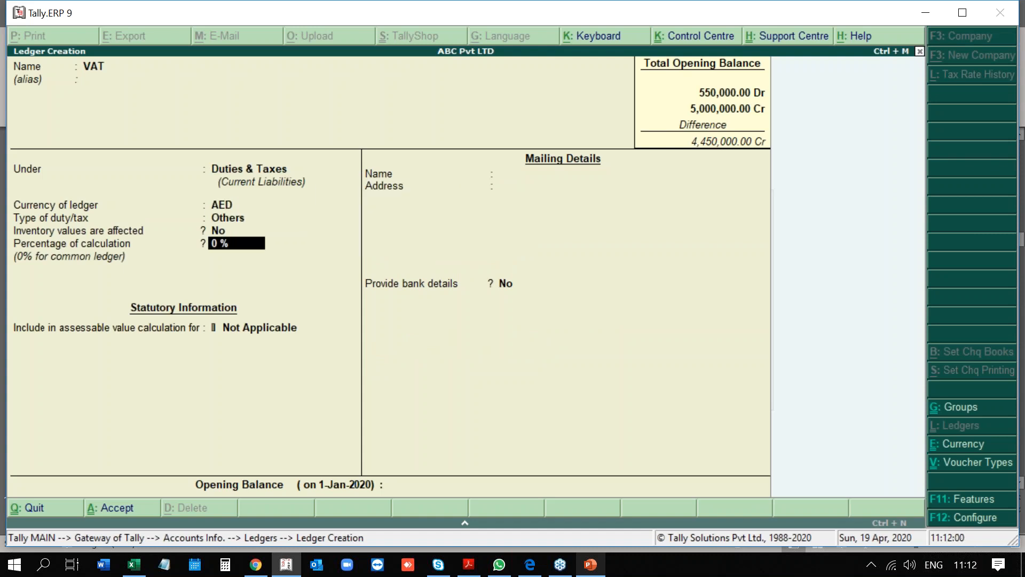
pyautogui.press('BackSpace')
pyautogui.press('Down')
pyautogui.press('Return')
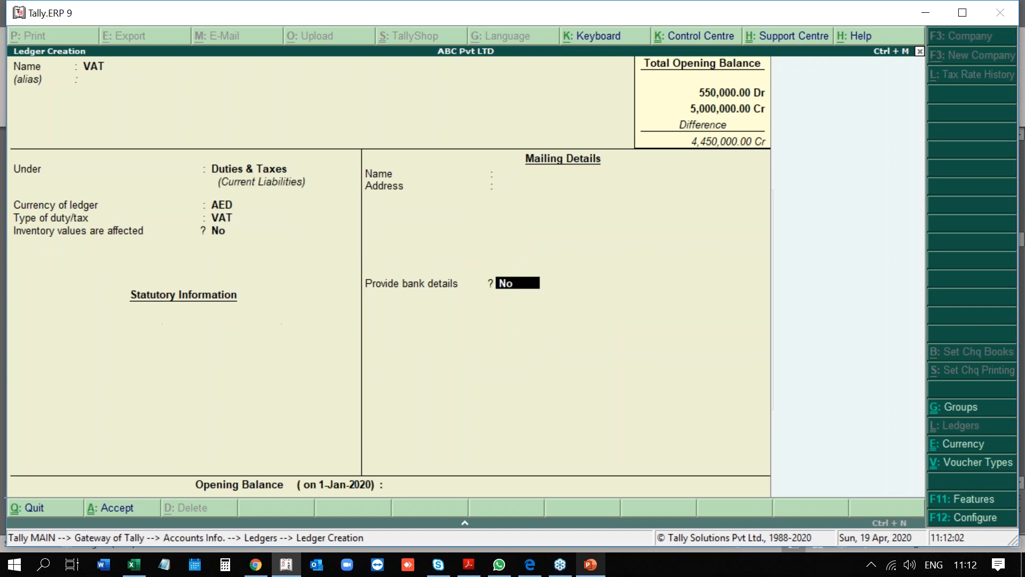
pyautogui.press('Return')
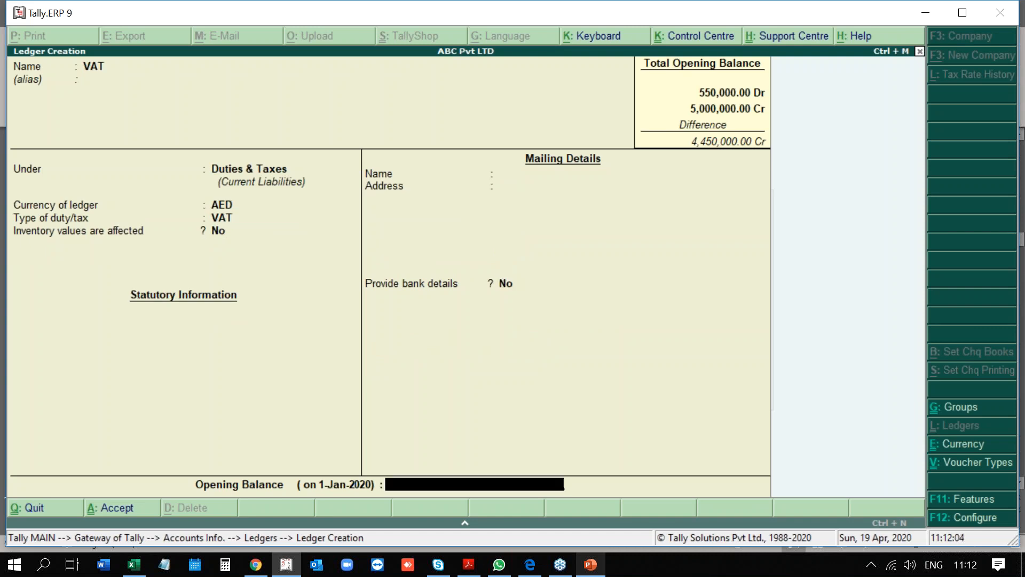
pyautogui.press('Return')
pyautogui.press('Return')
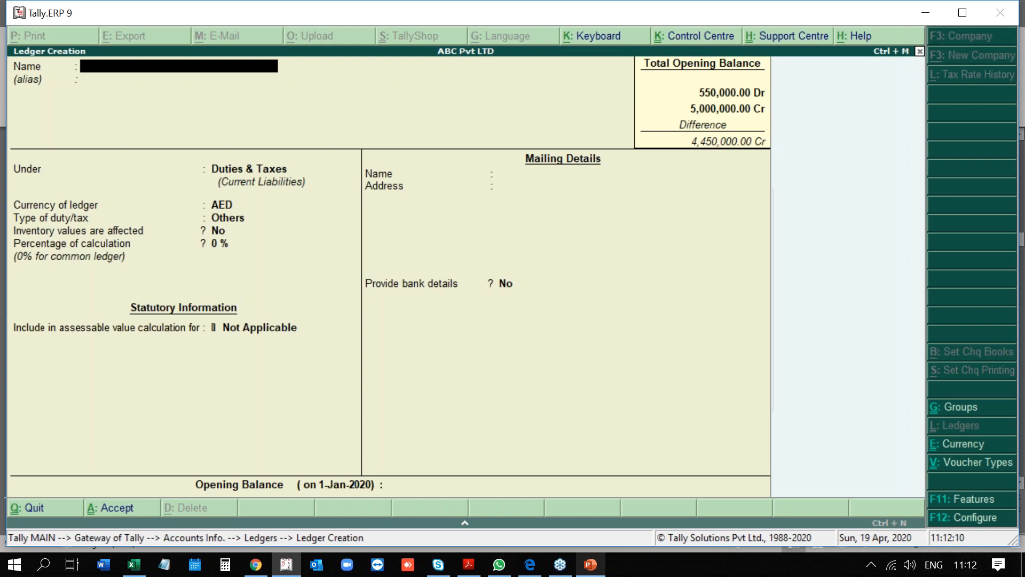
# Quit ledger creation without saving and return to Accounts Info.
pyautogui.press('Escape')
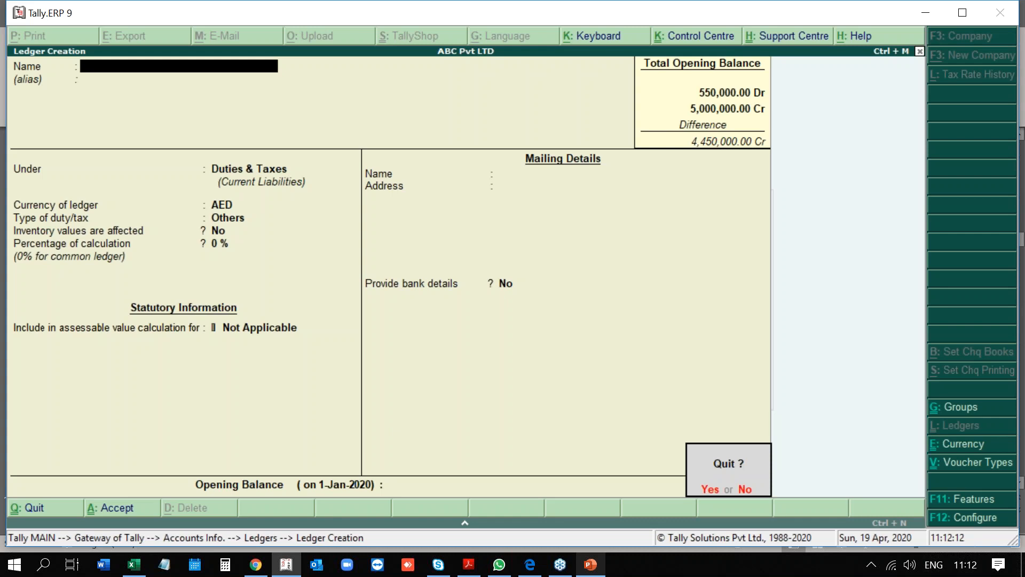
pyautogui.press('y')
pyautogui.press('Escape')
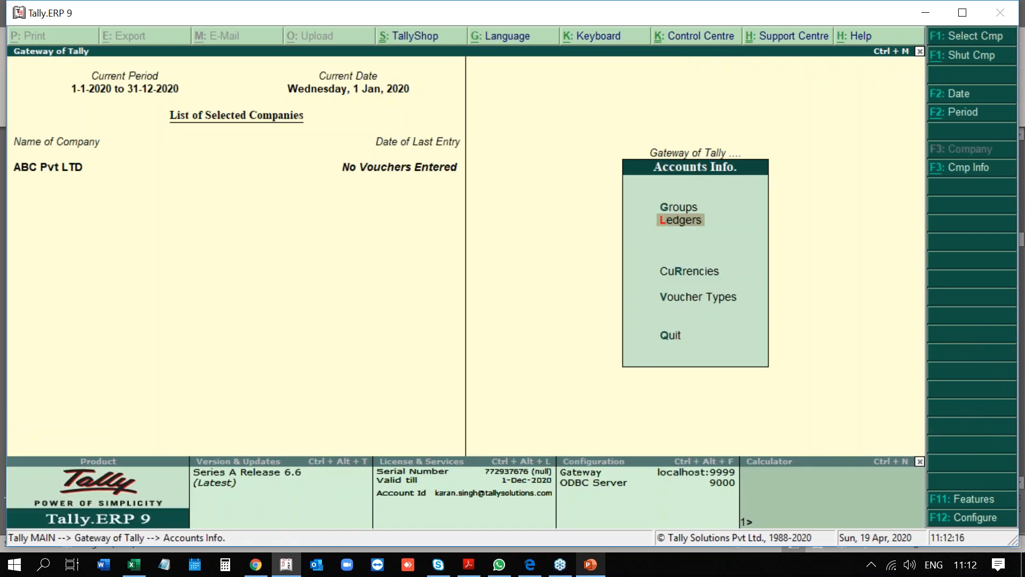
# Open Currencies and view the existing currency list.
pyautogui.press('Down')
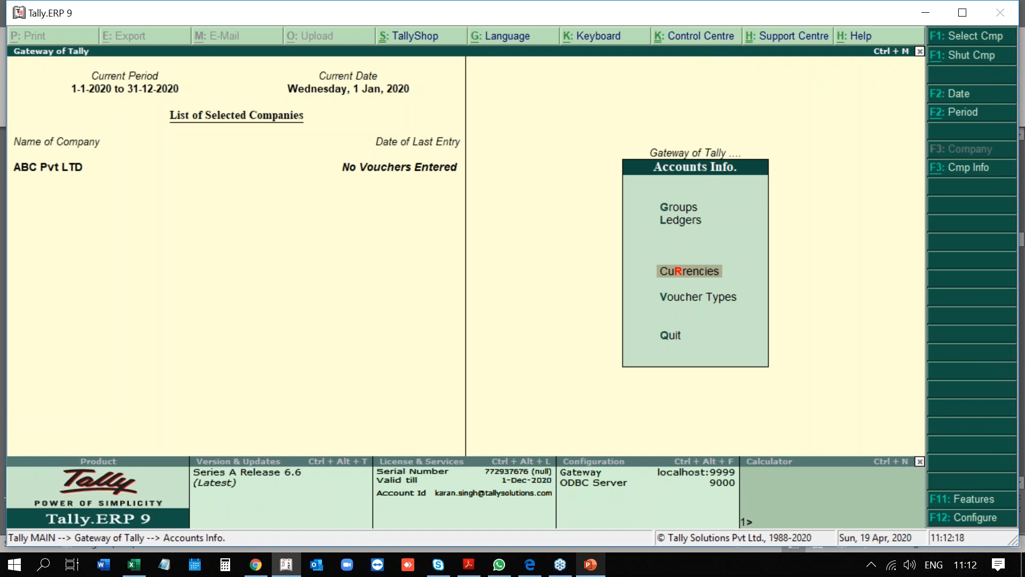
pyautogui.press('Return')
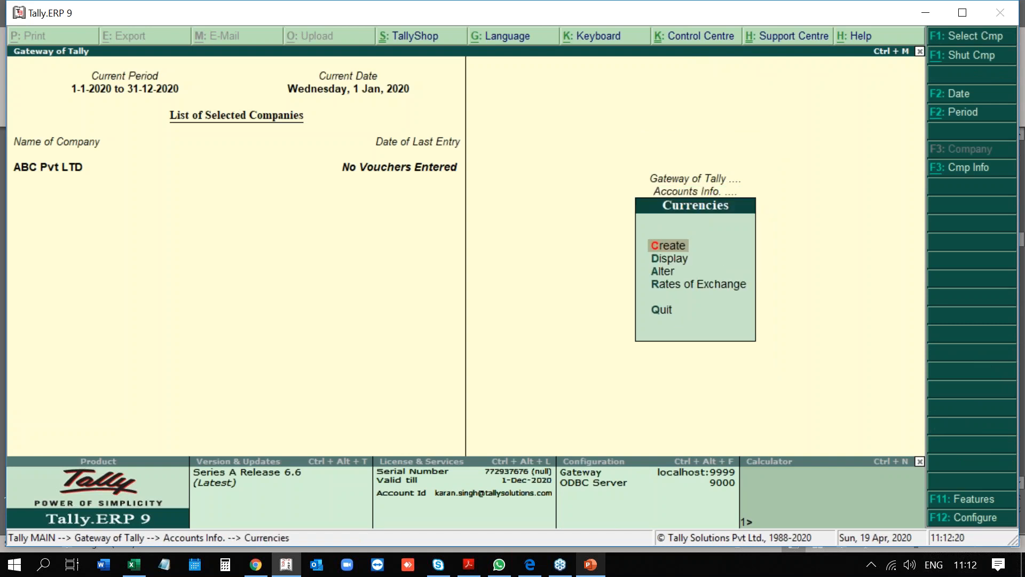
pyautogui.press('Down')
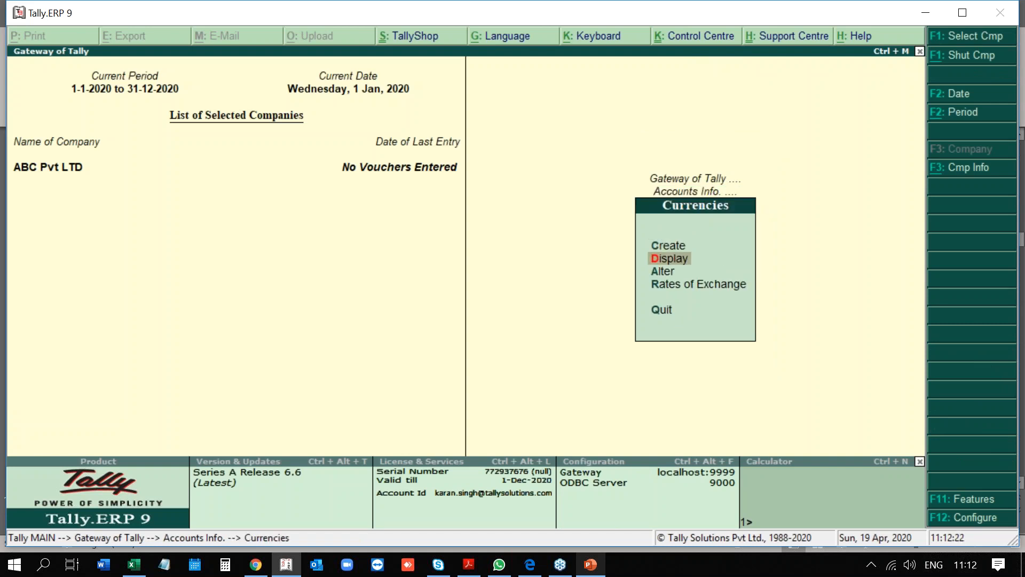
pyautogui.press('Return')
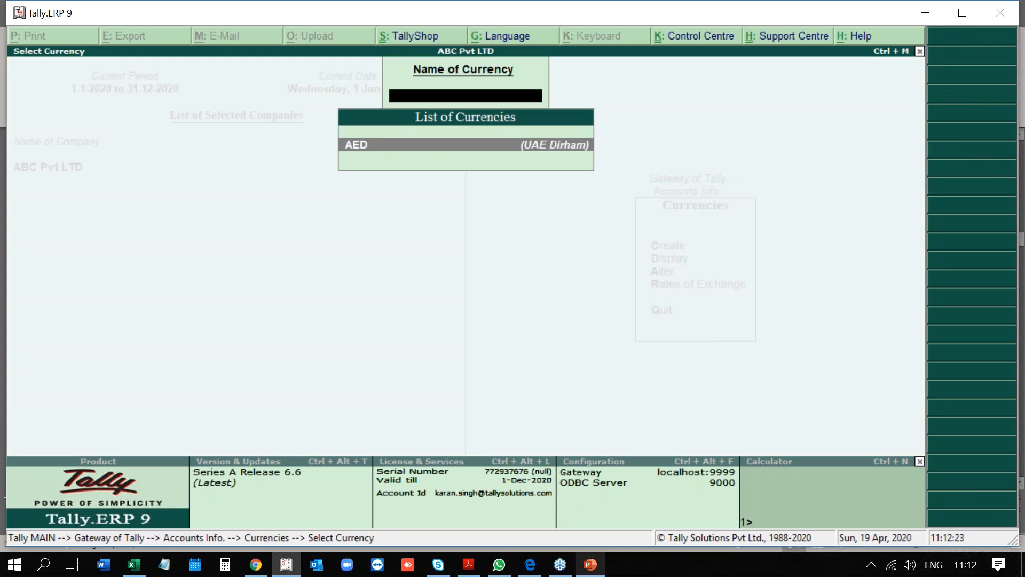
pyautogui.press('Escape')
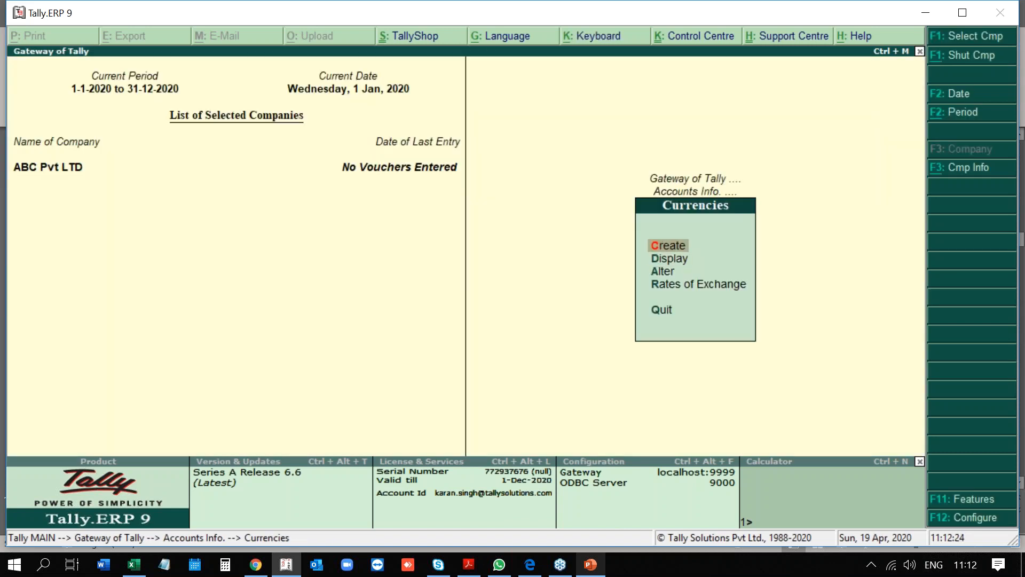
# Create a currency with symbol $, formal name DOllar and ISO code $.
pyautogui.press('Return')
pyautogui.write('$')
pyautogui.press('Return')
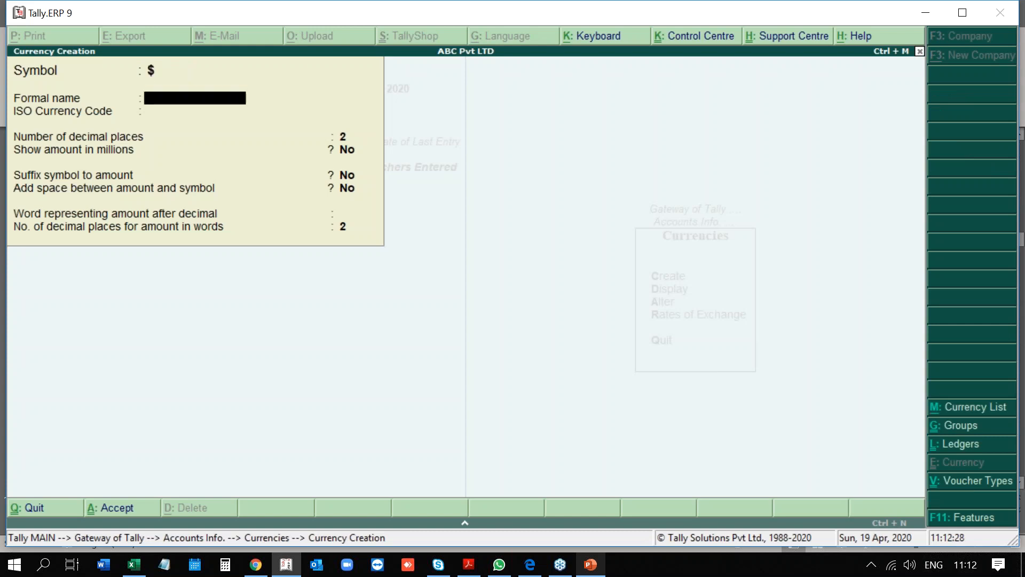
pyautogui.write('DOllar')
pyautogui.press('Return')
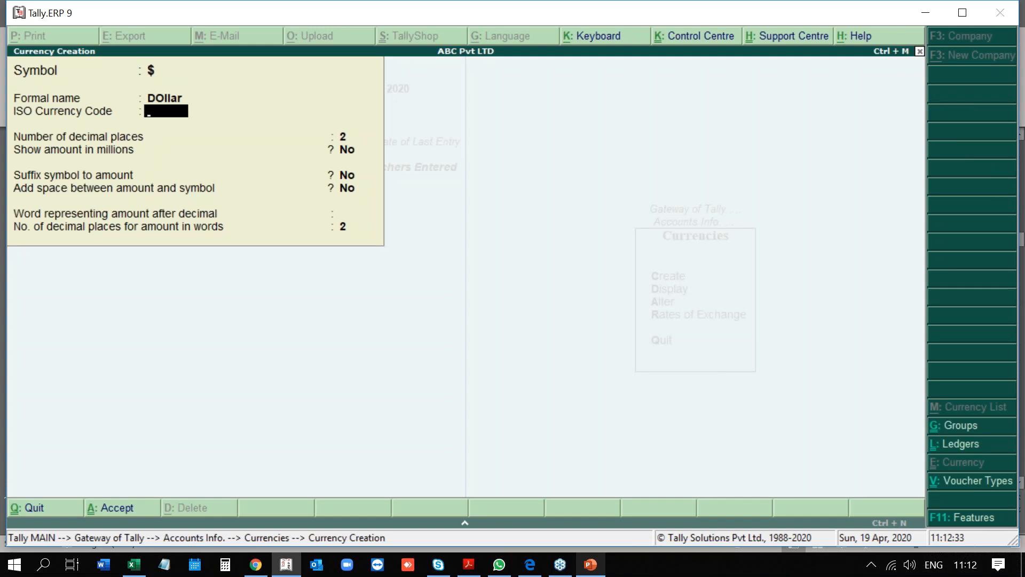
pyautogui.press('Return')
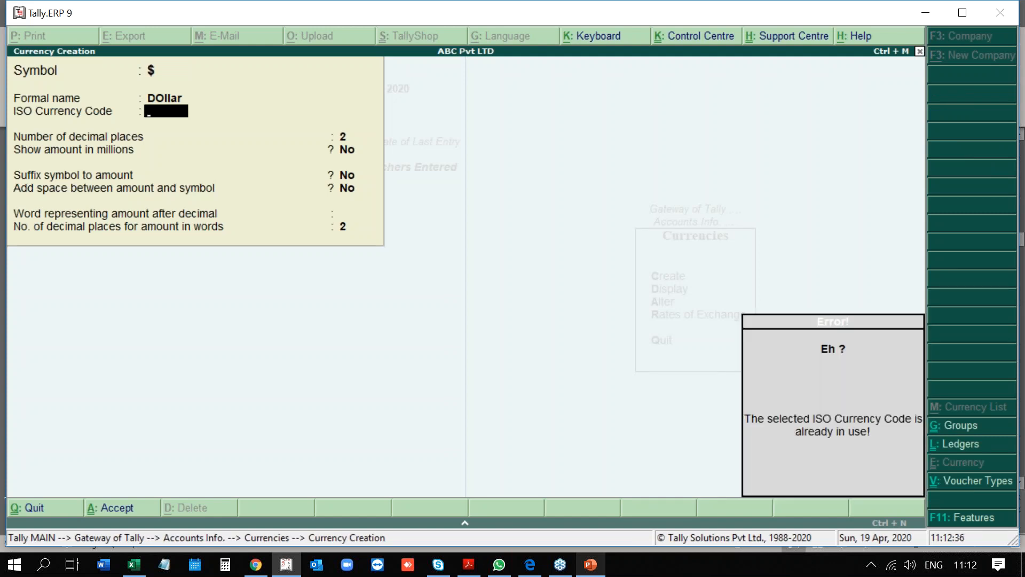
pyautogui.write('$')
pyautogui.press('Return')
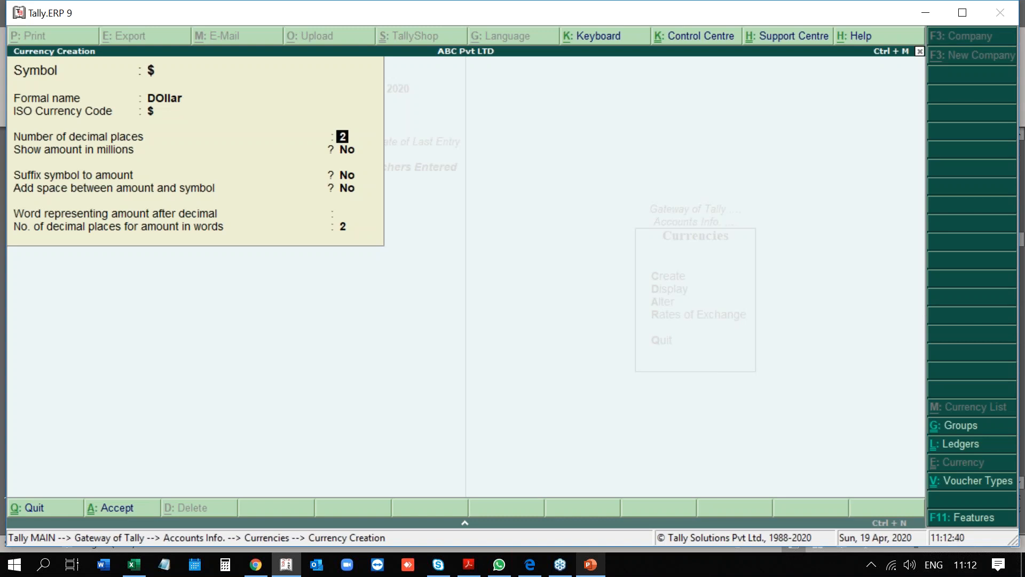
# Keep 2 decimal places, suffix the symbol to amounts, and save the currency.
pyautogui.press('Return')
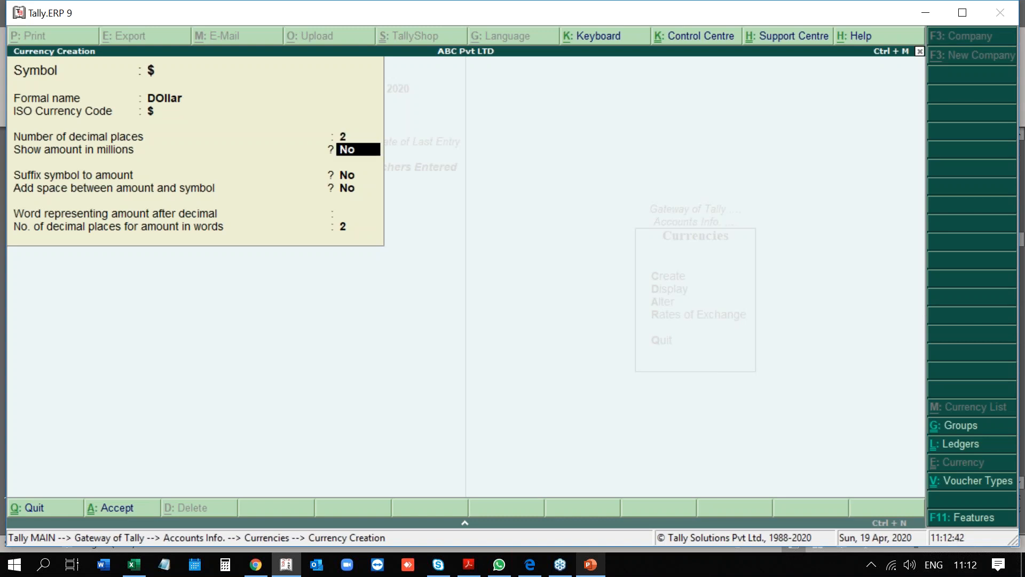
pyautogui.press('Return')
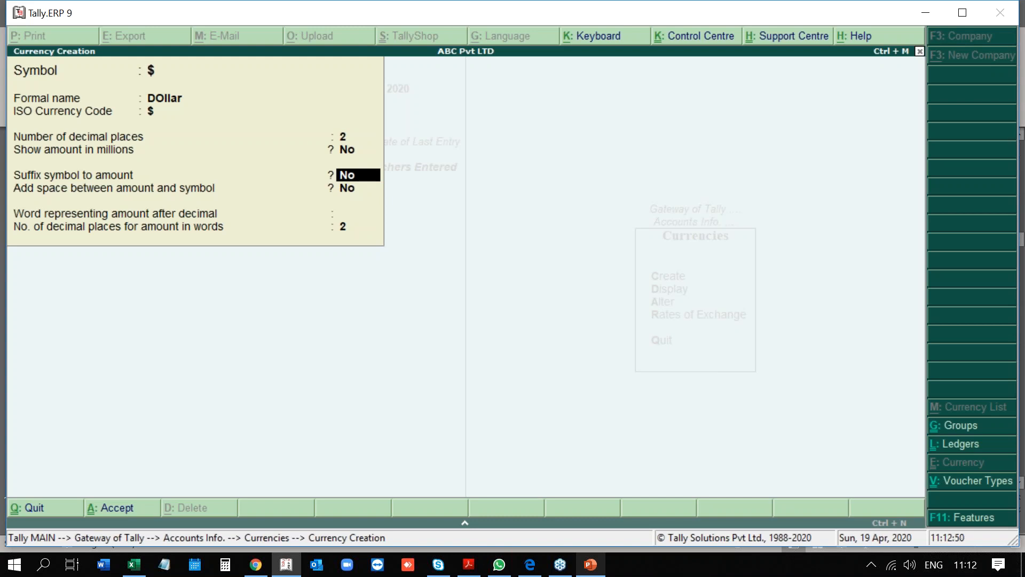
pyautogui.press('Return')
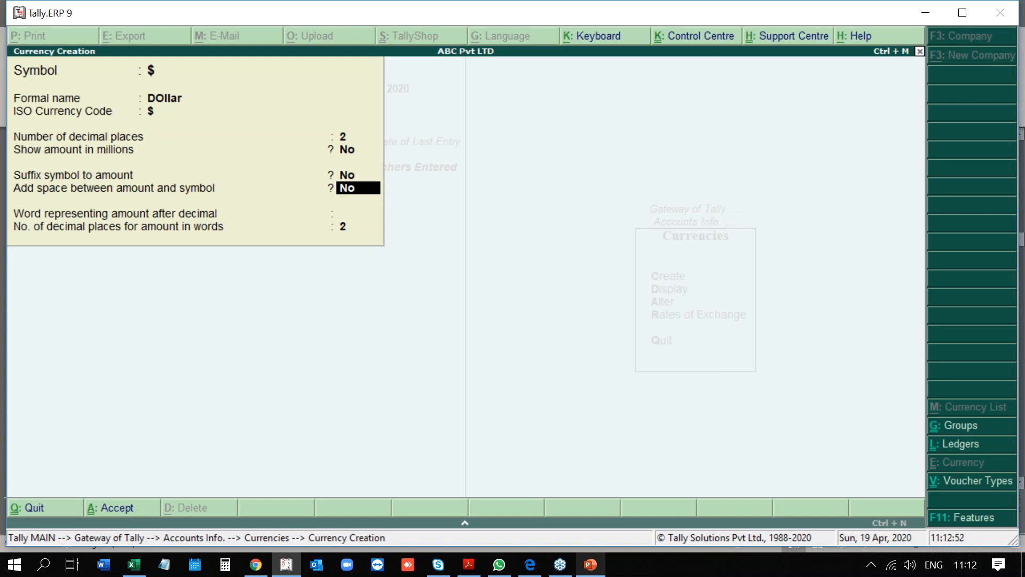
pyautogui.press('Up')
pyautogui.write('yes')
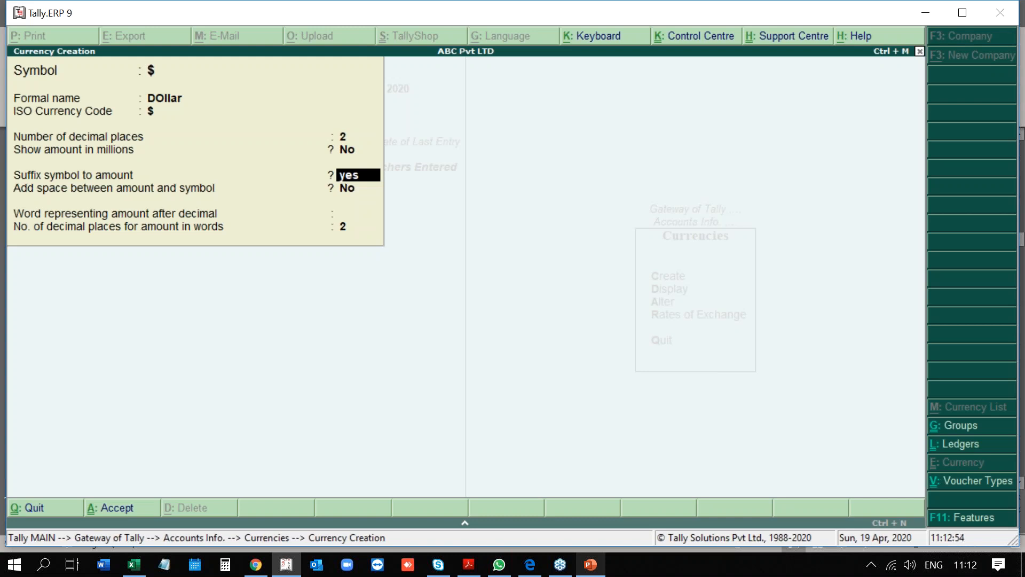
pyautogui.press('Return')
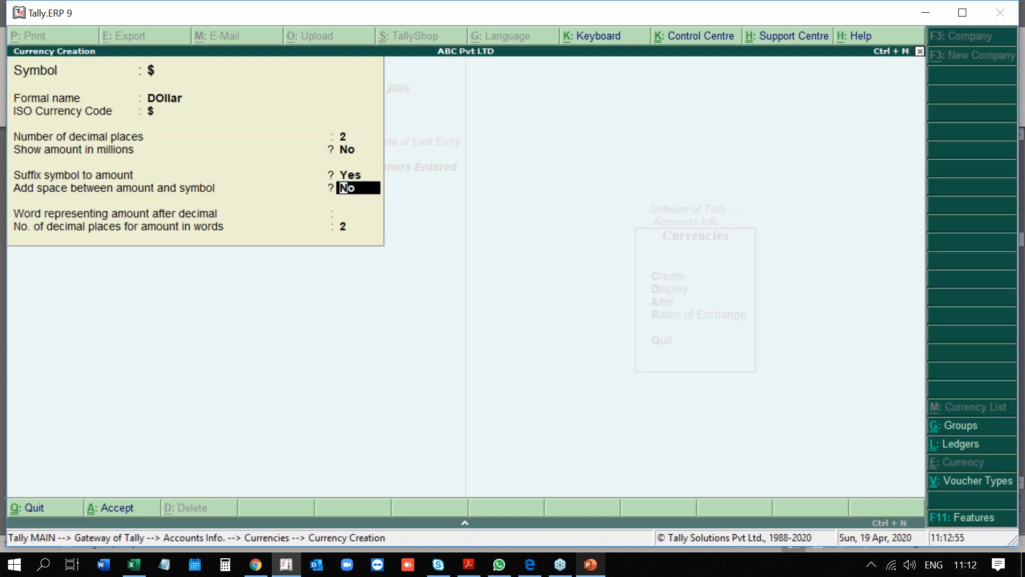
pyautogui.press('Return')
pyautogui.press('Return')
pyautogui.press('Return')
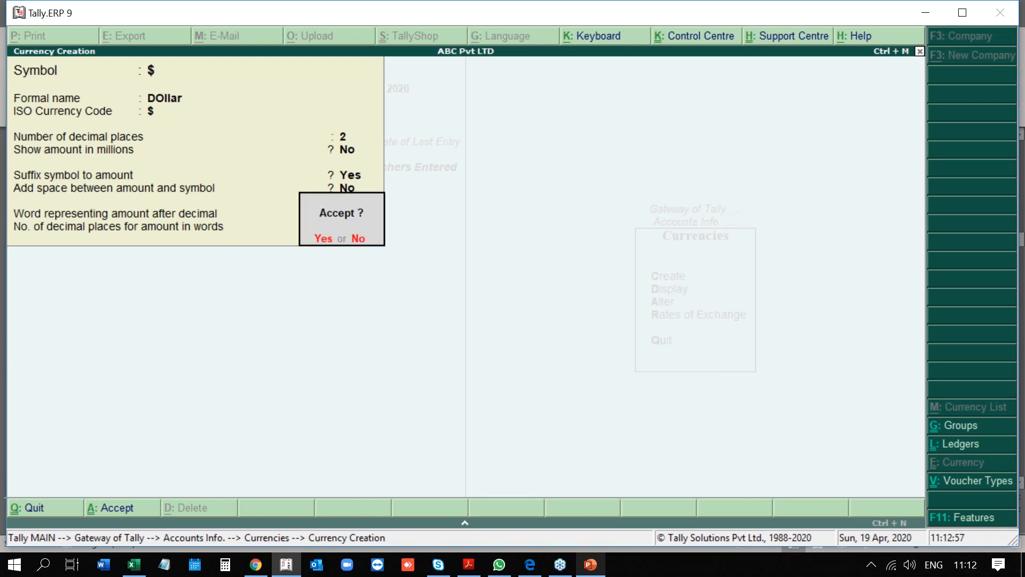
pyautogui.press('Return')
pyautogui.press('Escape')
# Record a Dollar standard rate of AED 3.675 dated 1-Jan-2020, then quit the rates screen.
pyautogui.press('a')
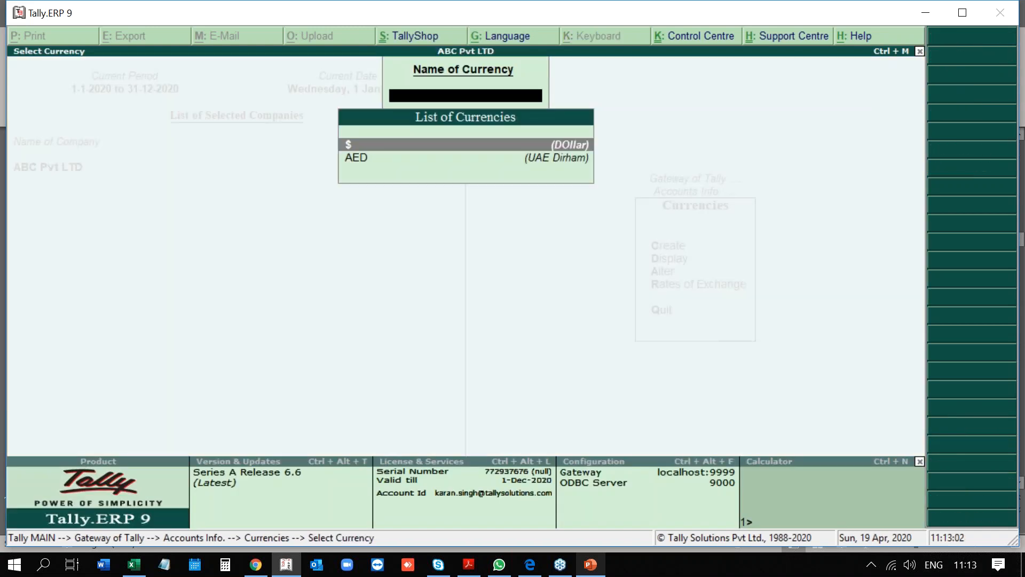
pyautogui.press('Escape')
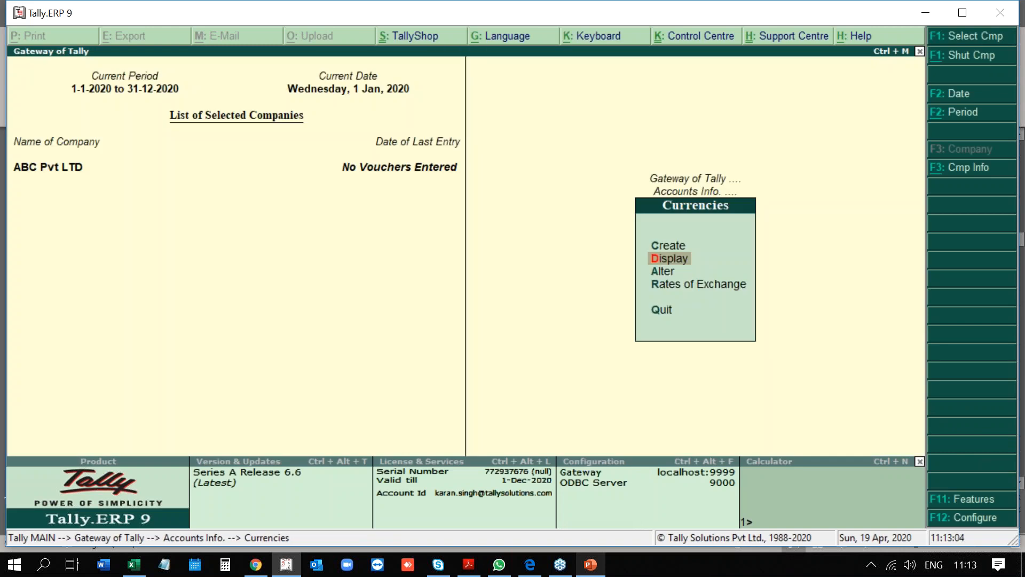
pyautogui.press('Down')
pyautogui.press('Down')
pyautogui.press('Return')
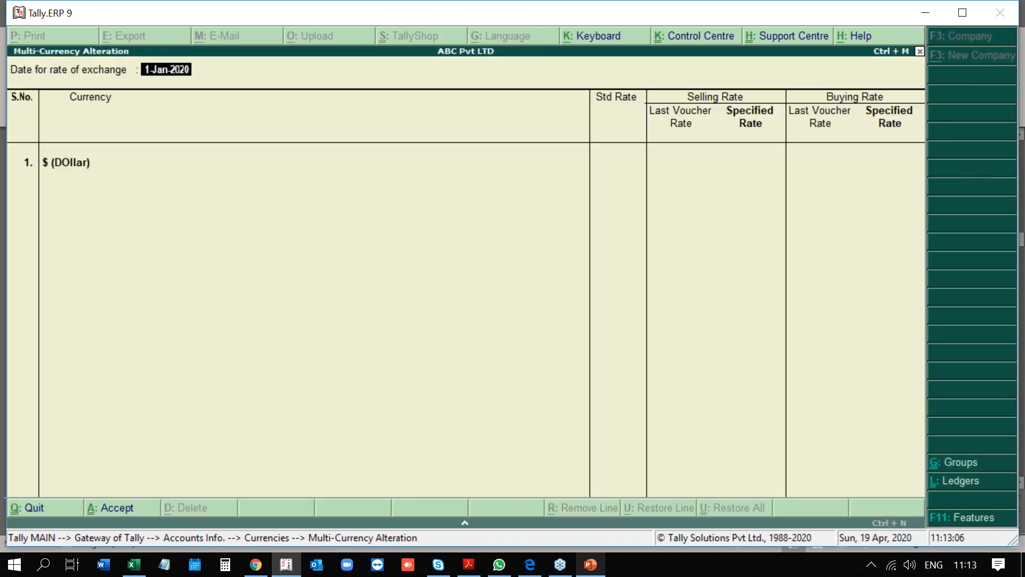
pyautogui.press('Return')
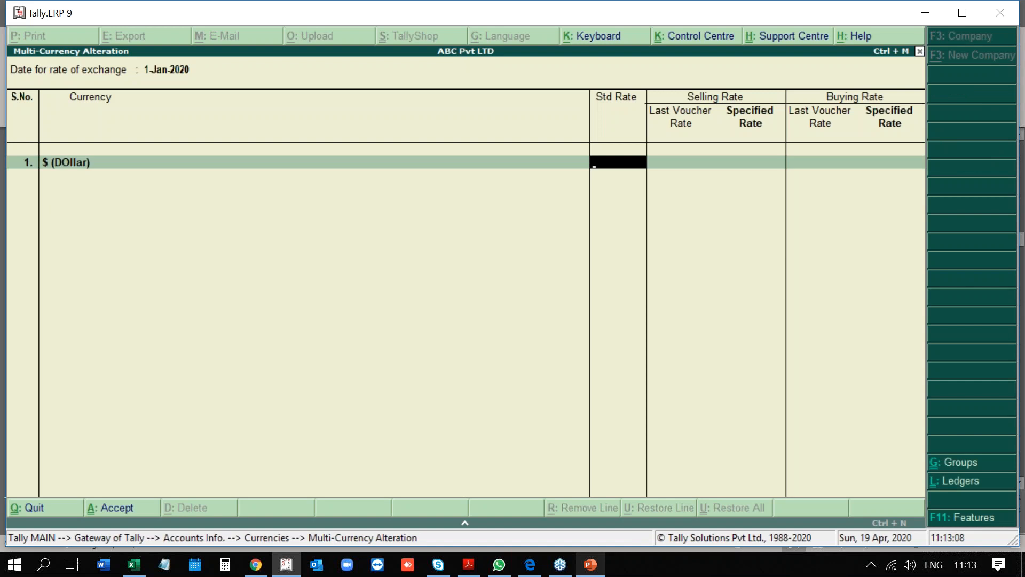
pyautogui.write('3.675')
pyautogui.press('Return')
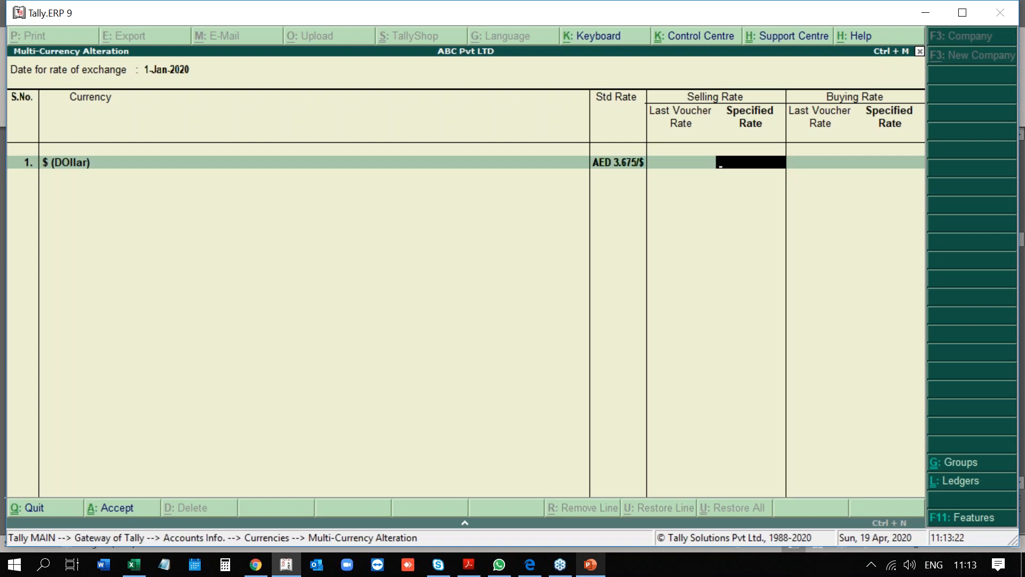
pyautogui.press('Escape')
pyautogui.press('y')
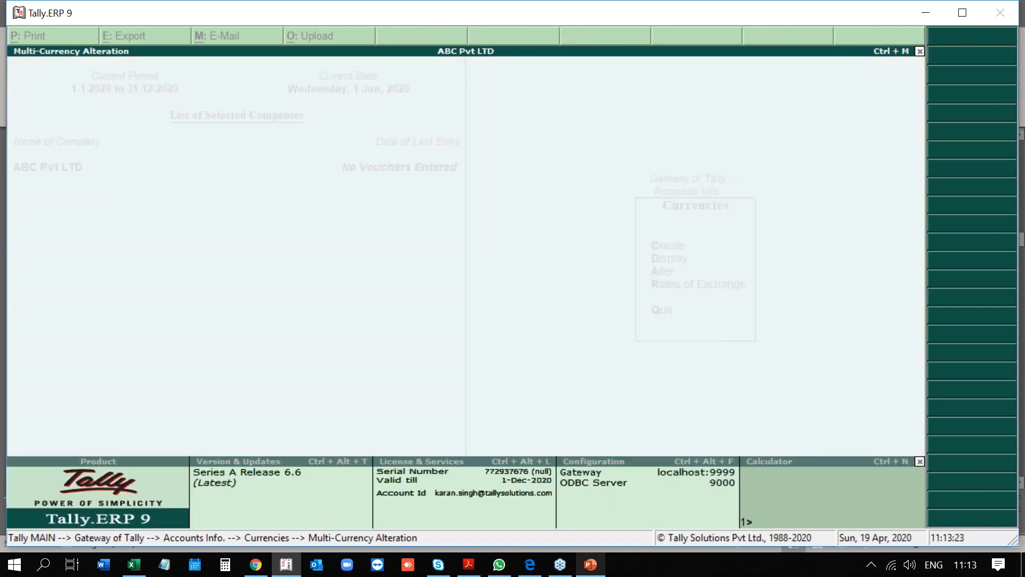
pyautogui.press('Escape')
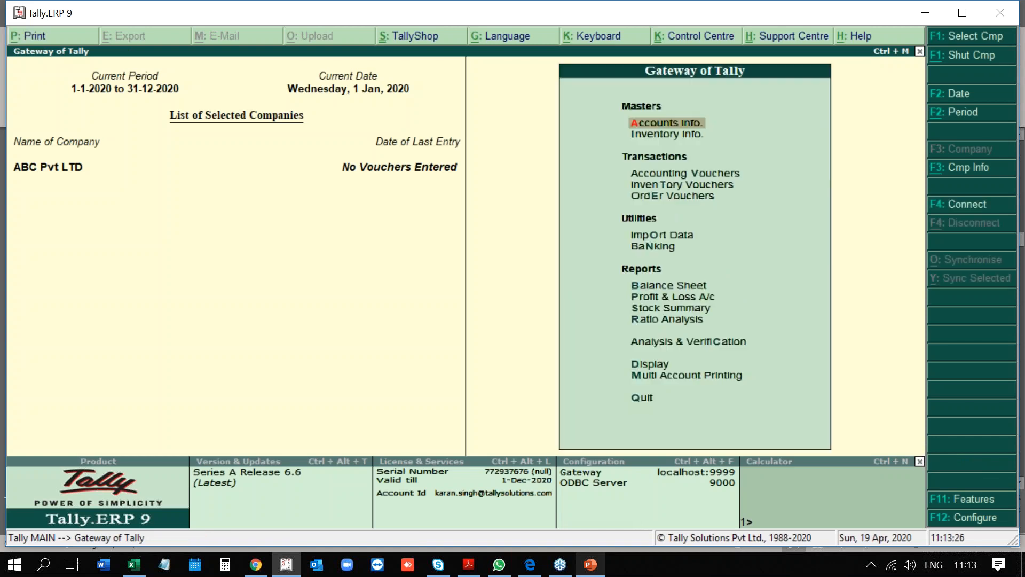
pyautogui.press('Down')
pyautogui.press('Down')
pyautogui.press('Down')
pyautogui.press('Down')
pyautogui.press('Down')
pyautogui.press('Down')
pyautogui.press('Down')
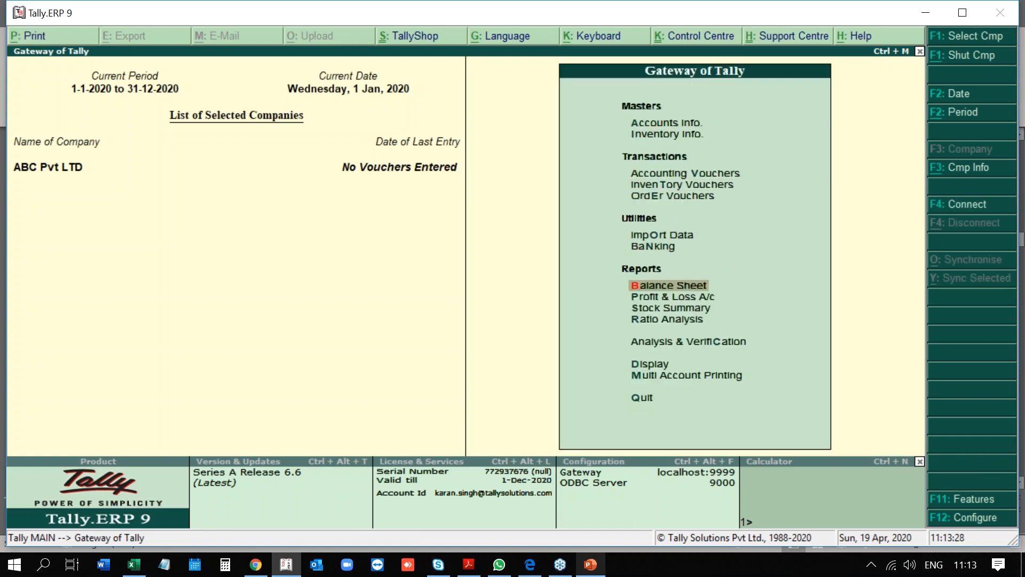
pyautogui.press('Down')
pyautogui.press('Down')
pyautogui.press('Down')
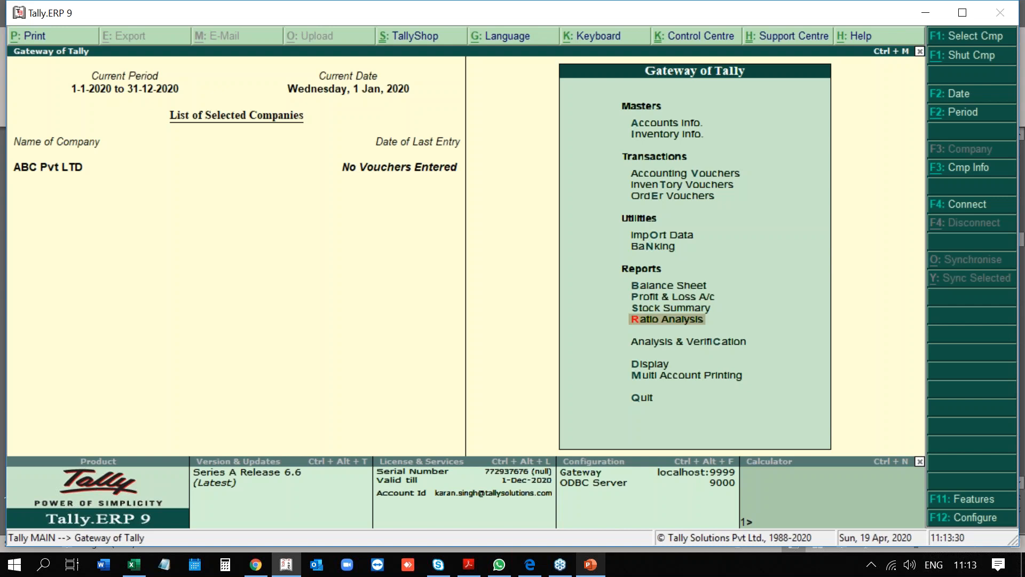
pyautogui.press('Up')
pyautogui.press('Up')
pyautogui.press('Up')
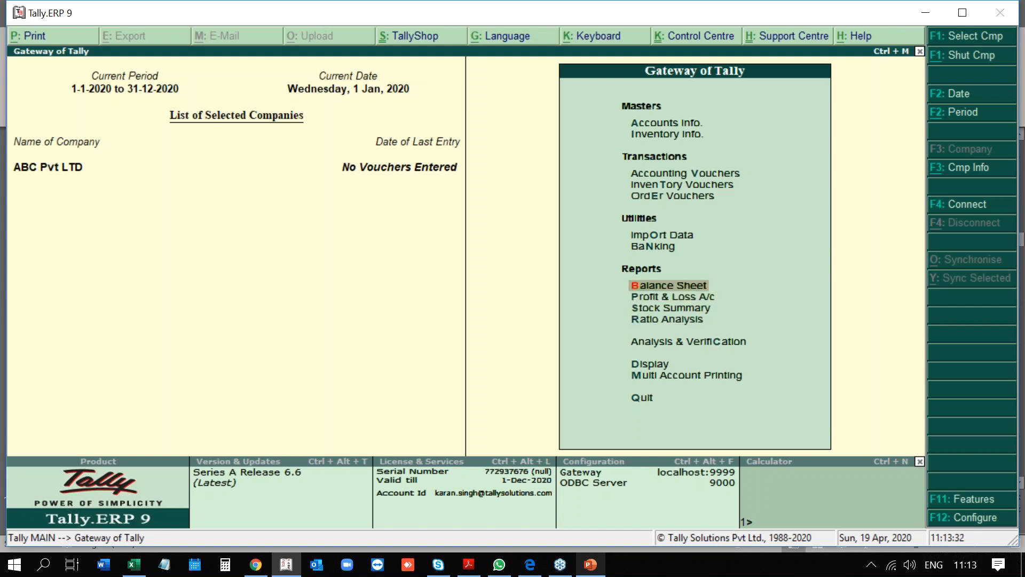
pyautogui.press('Down')
pyautogui.press('Down')
pyautogui.press('Down')
pyautogui.press('Down')
pyautogui.press('Down')
pyautogui.press('Down')
pyautogui.press('Down')
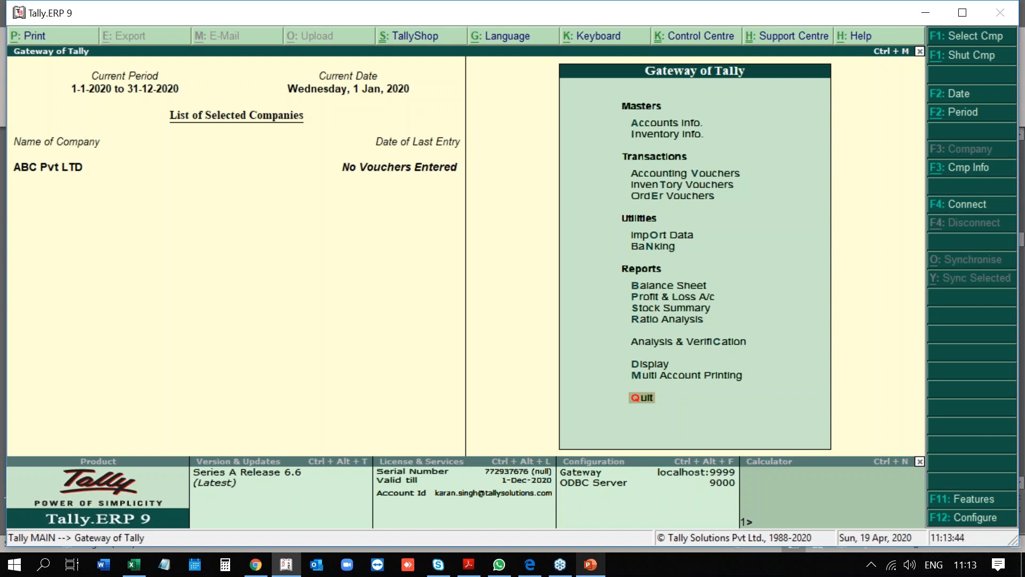
pyautogui.press('Return')
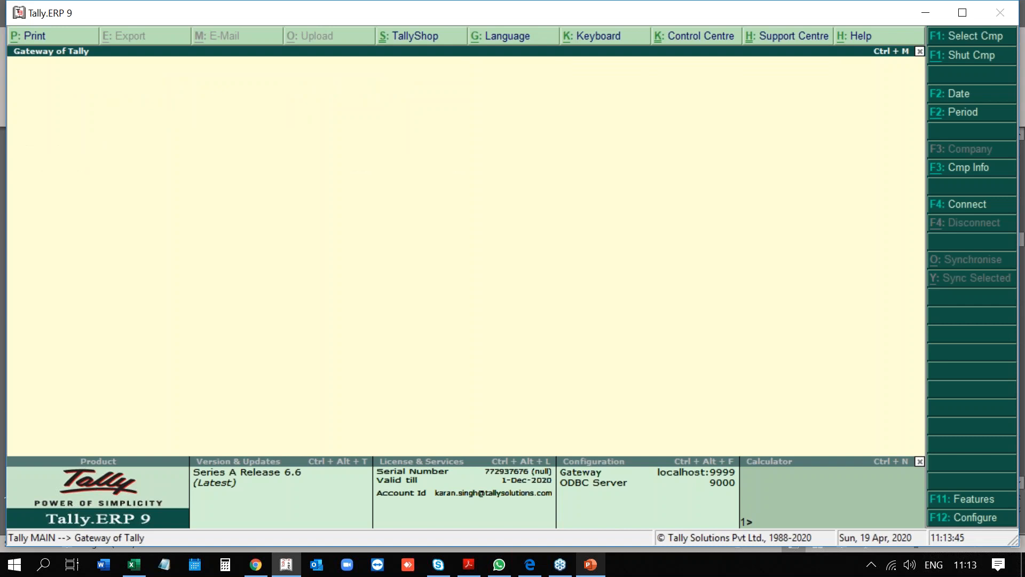
pyautogui.press('n')
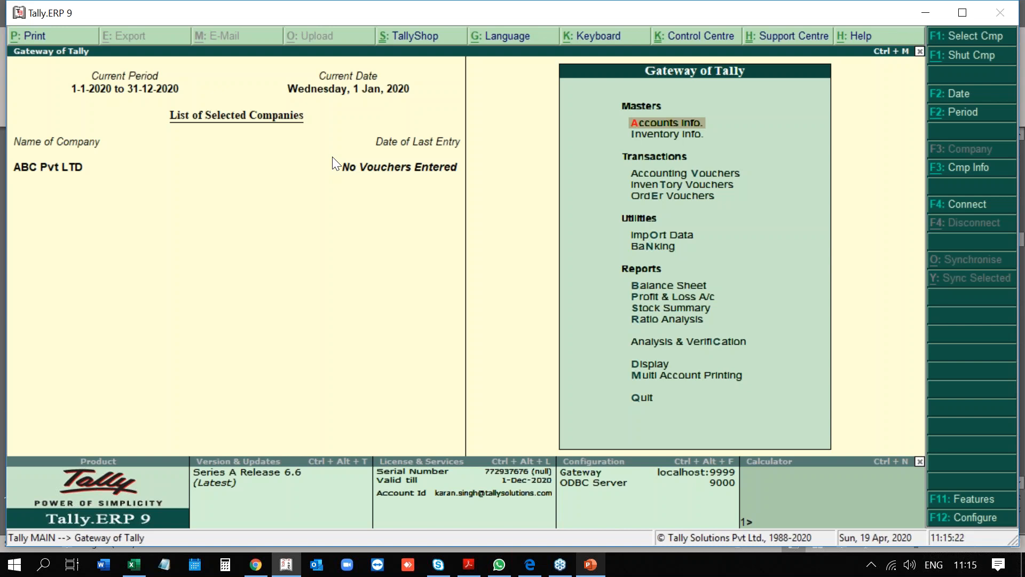
pyautogui.press('Down')
pyautogui.press('Down')
pyautogui.press('Down')
pyautogui.press('Down')
pyautogui.press('Down')
pyautogui.press('Down')
pyautogui.press('Down')
pyautogui.press('Down')
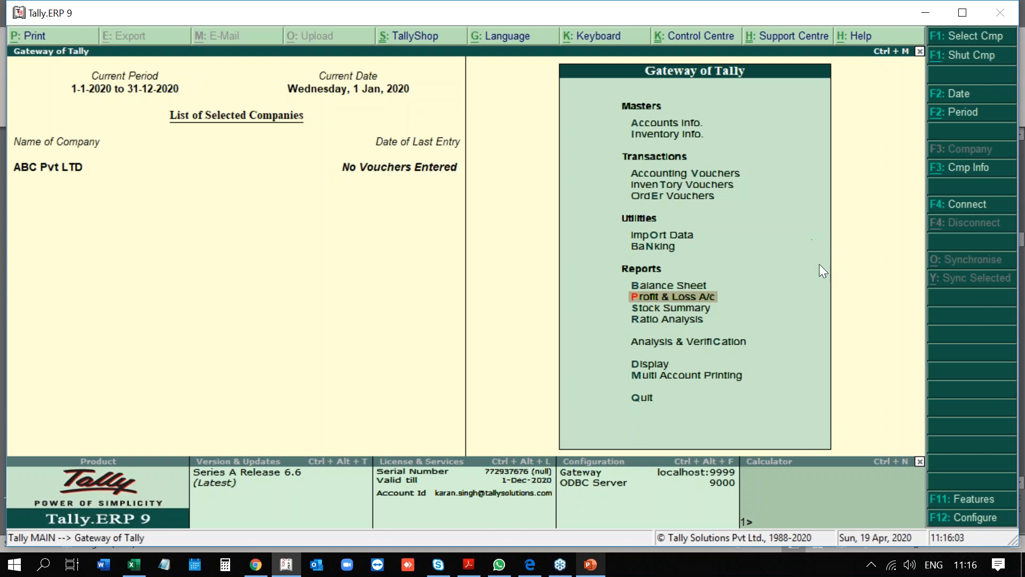
pyautogui.hotkey('alt', 'Tab')
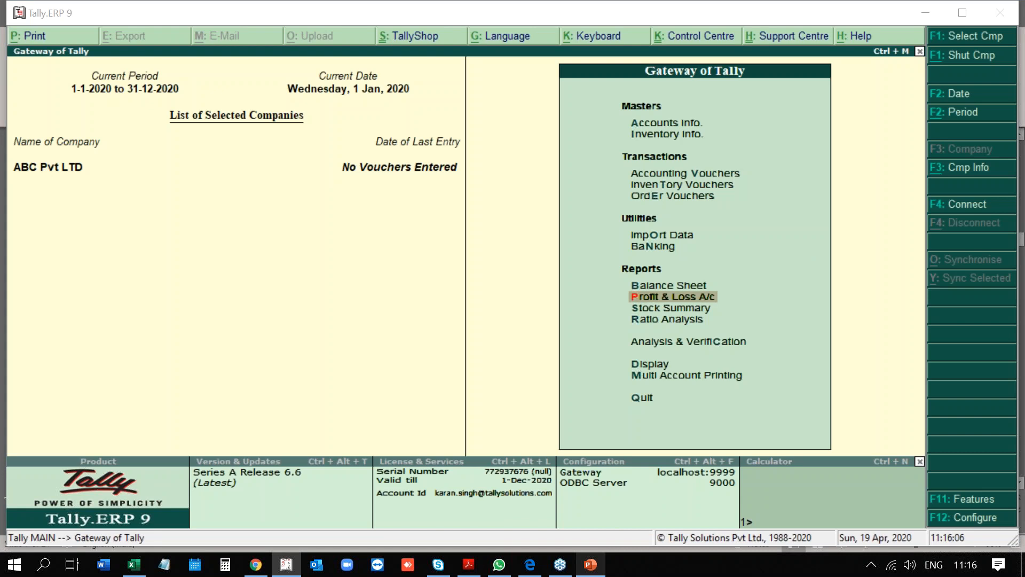